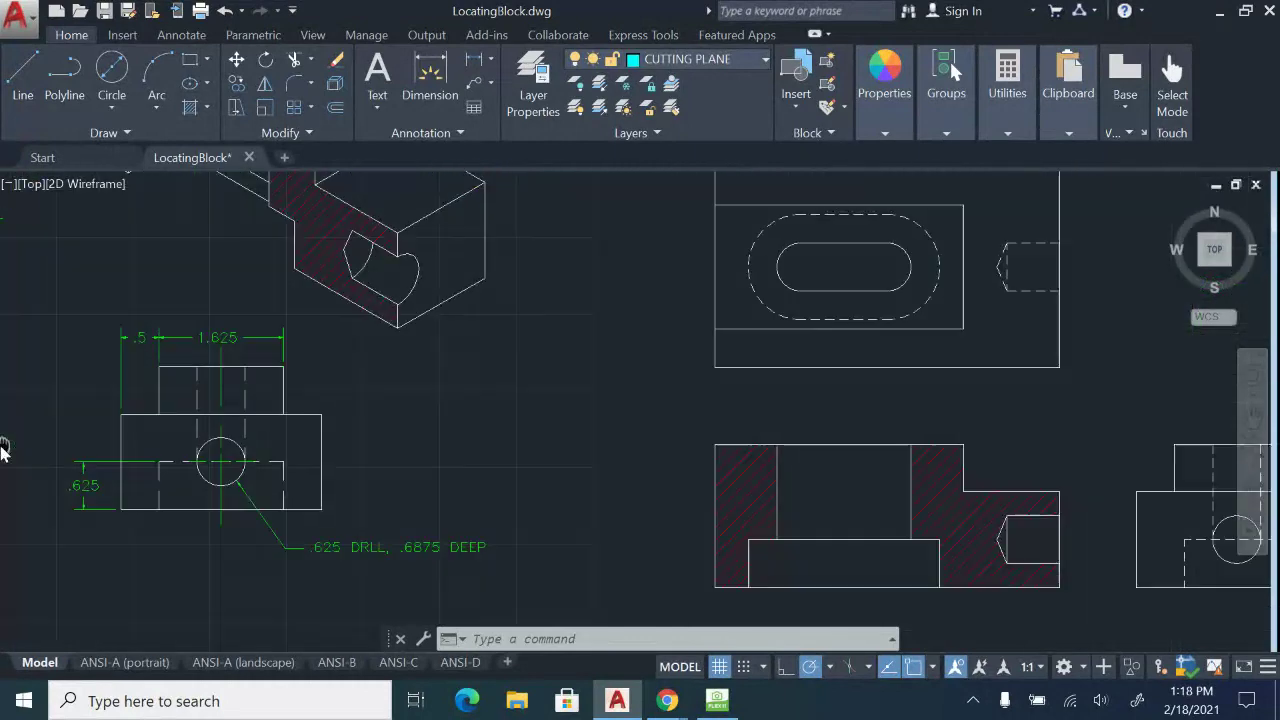
Make CENTER the current layer.
middle_click_drag(783, 475, 608, 399)
scroll(707, 525, "up", 2)
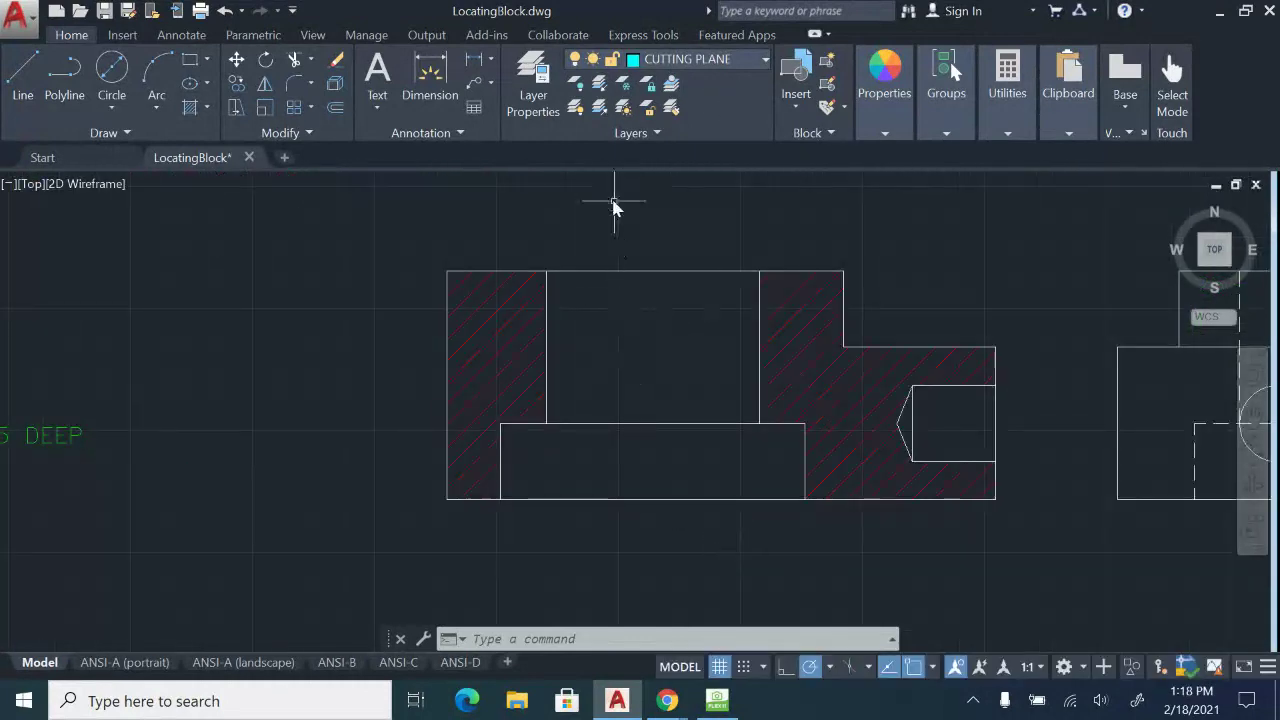
left_click(757, 63)
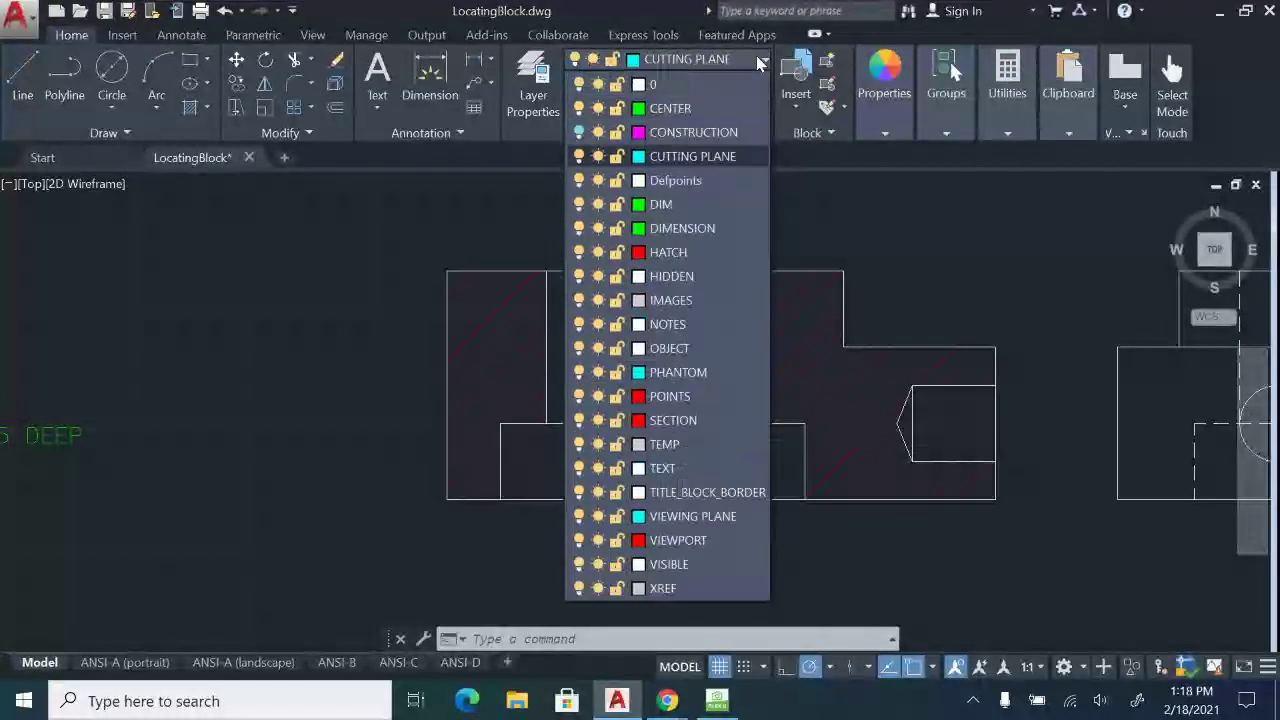
left_click(681, 113)
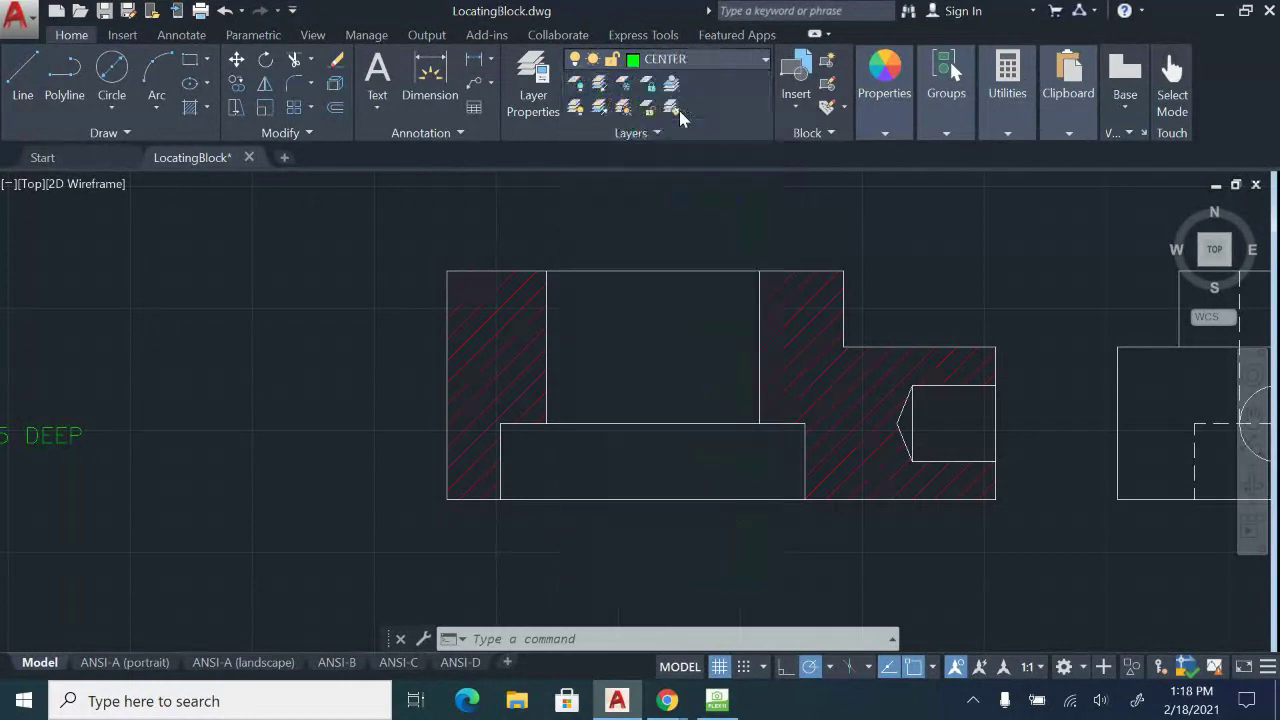
Draw a vertical centre line down through the section view and erase the stray diagonal segment.
left_click(27, 93)
scroll(640, 334, "down", 2)
middle_click_drag(635, 280, 617, 429)
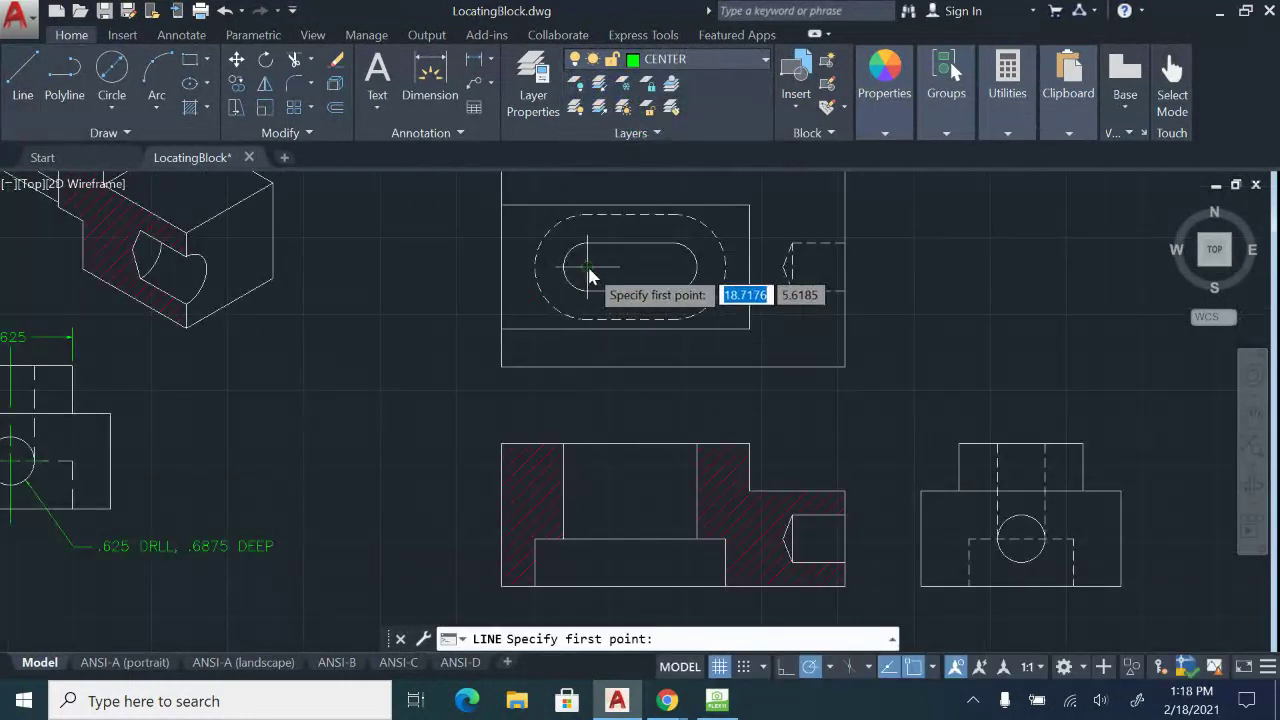
left_click(591, 425)
middle_click_drag(575, 555, 577, 445)
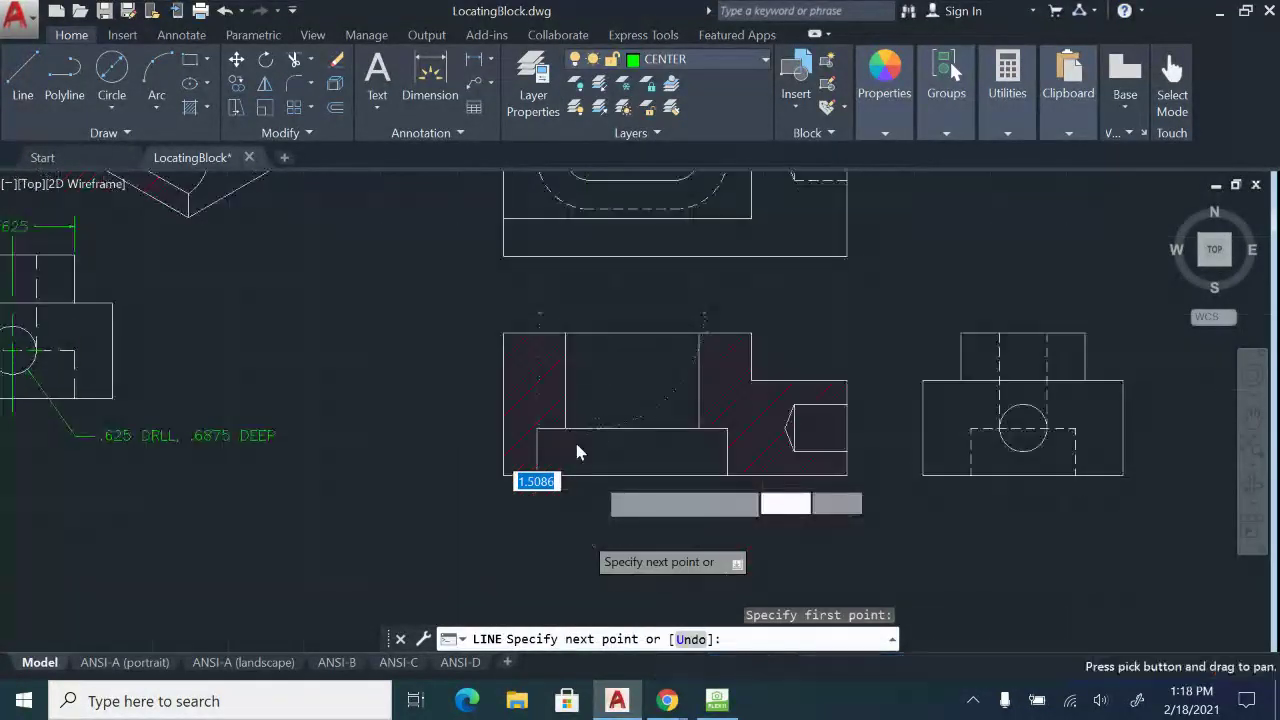
left_click(587, 502)
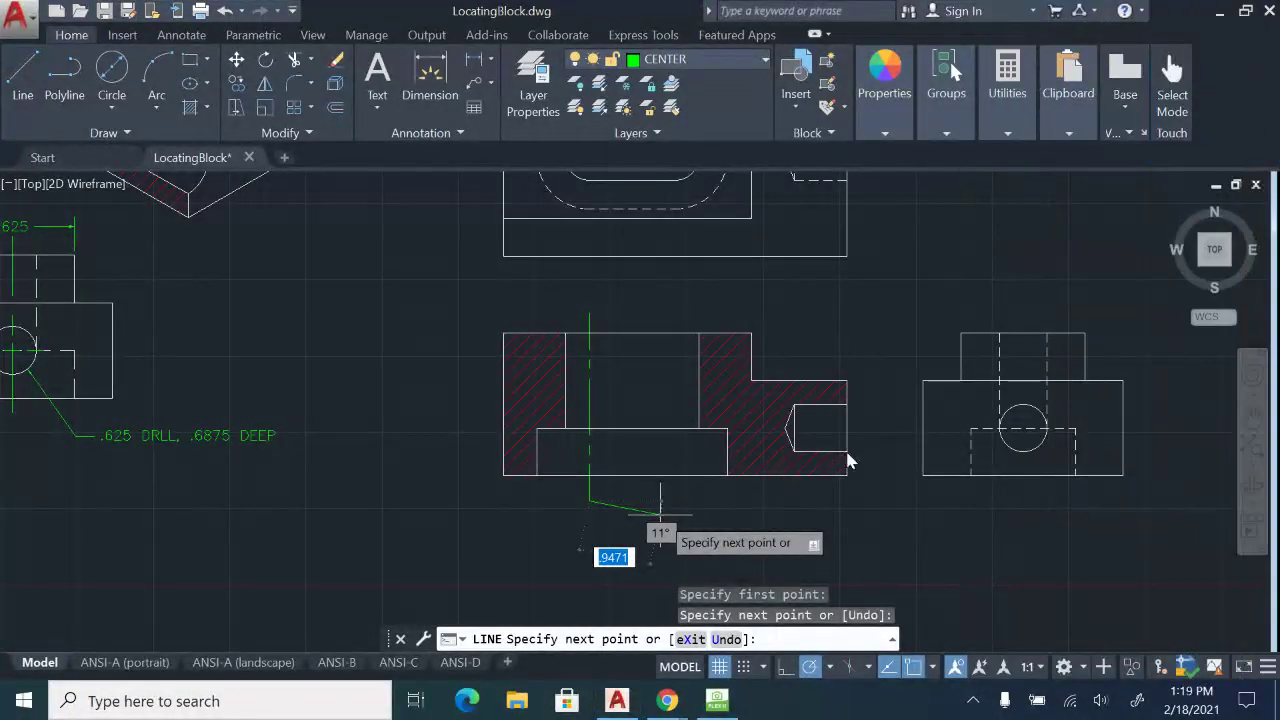
left_click(519, 540)
key("Escape")
key("Escape")
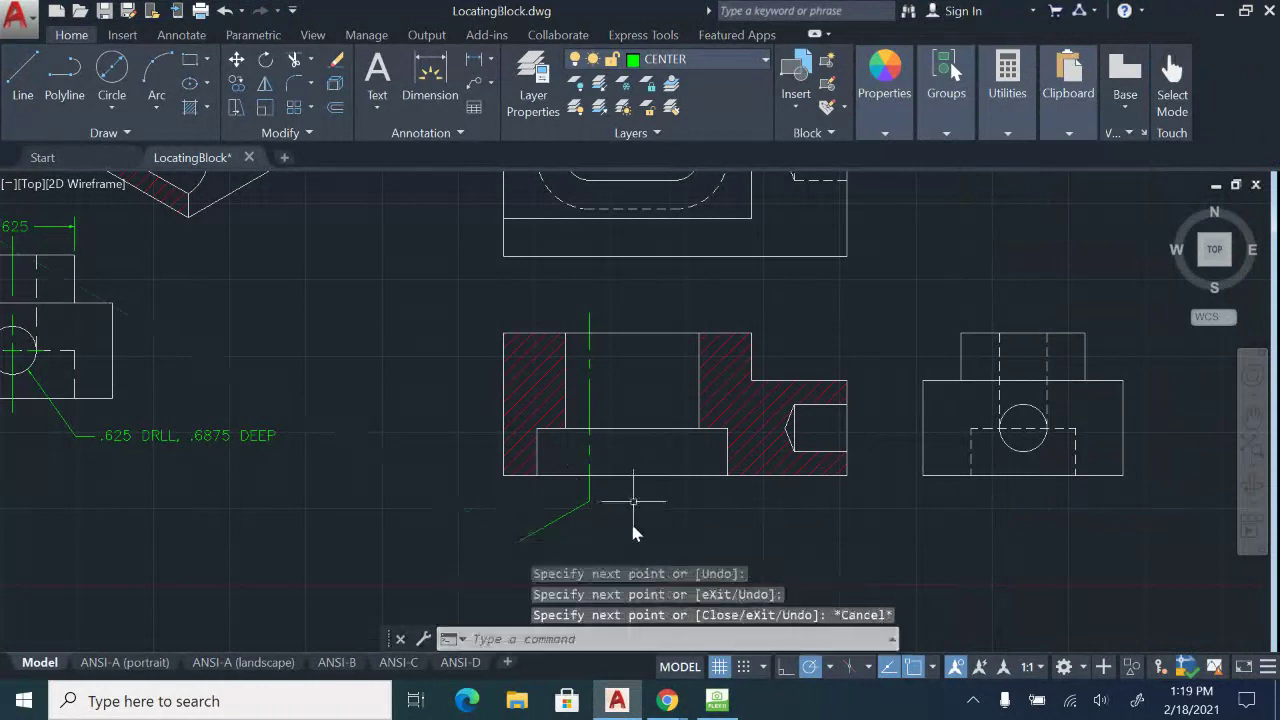
left_click(531, 523)
key("Delete")
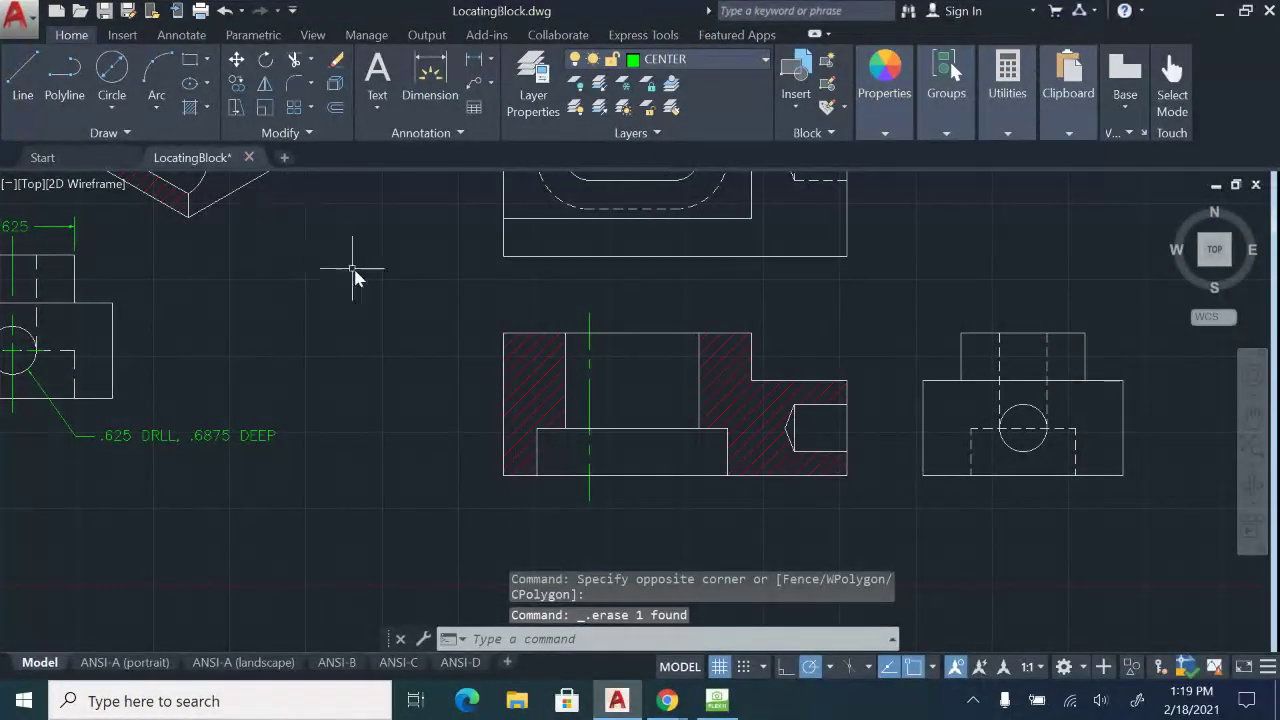
Add a centre line at the slot's right arc centre, shortened to start just above the section view.
middle_click_drag(664, 315, 654, 393)
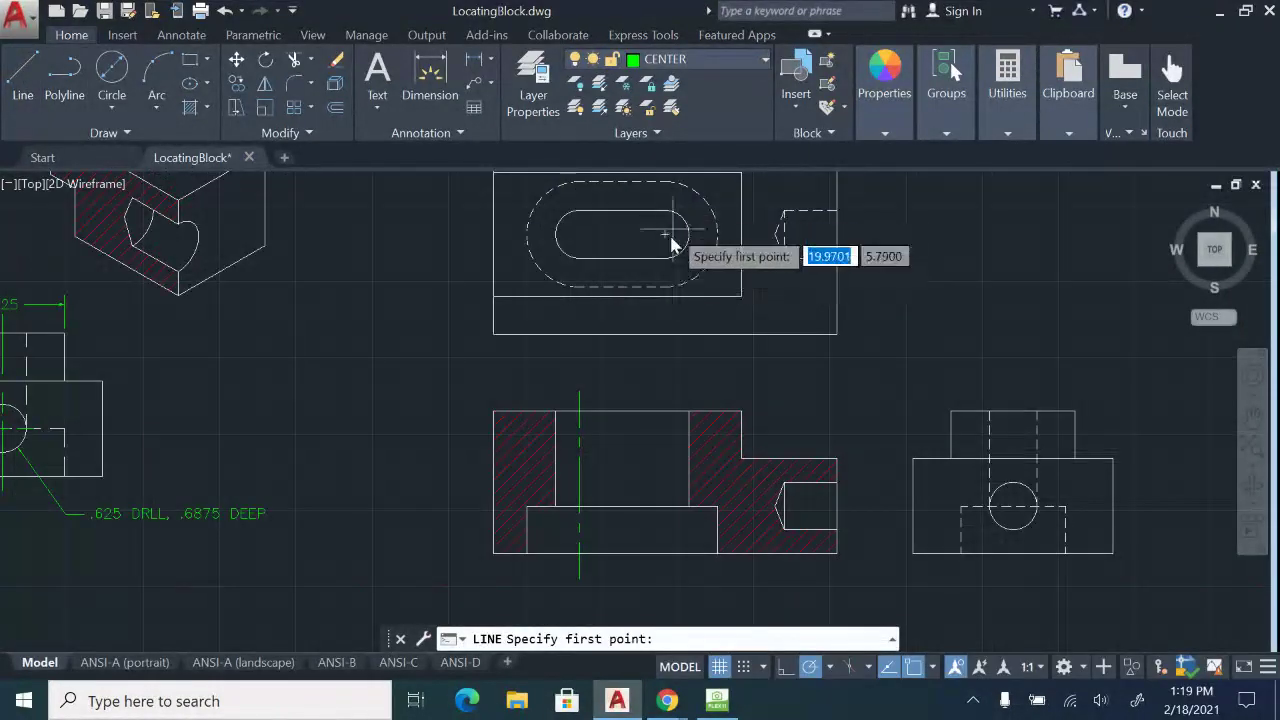
left_click(665, 235)
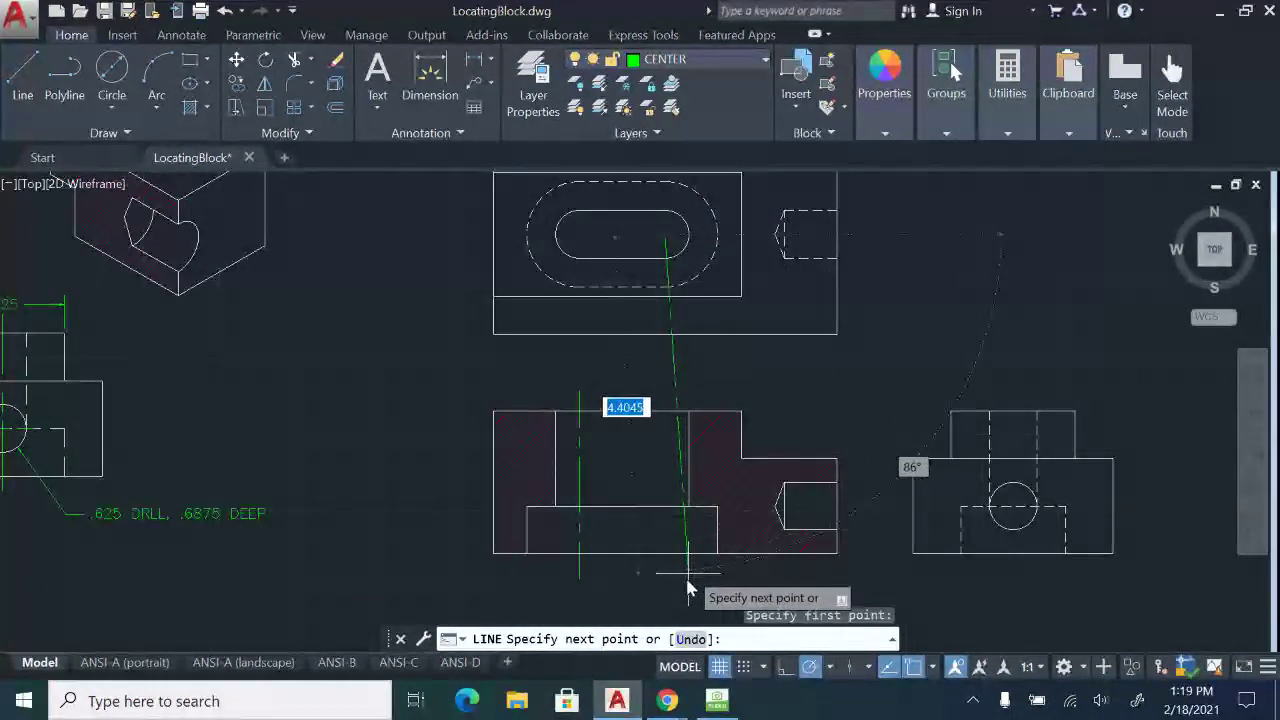
key("Escape")
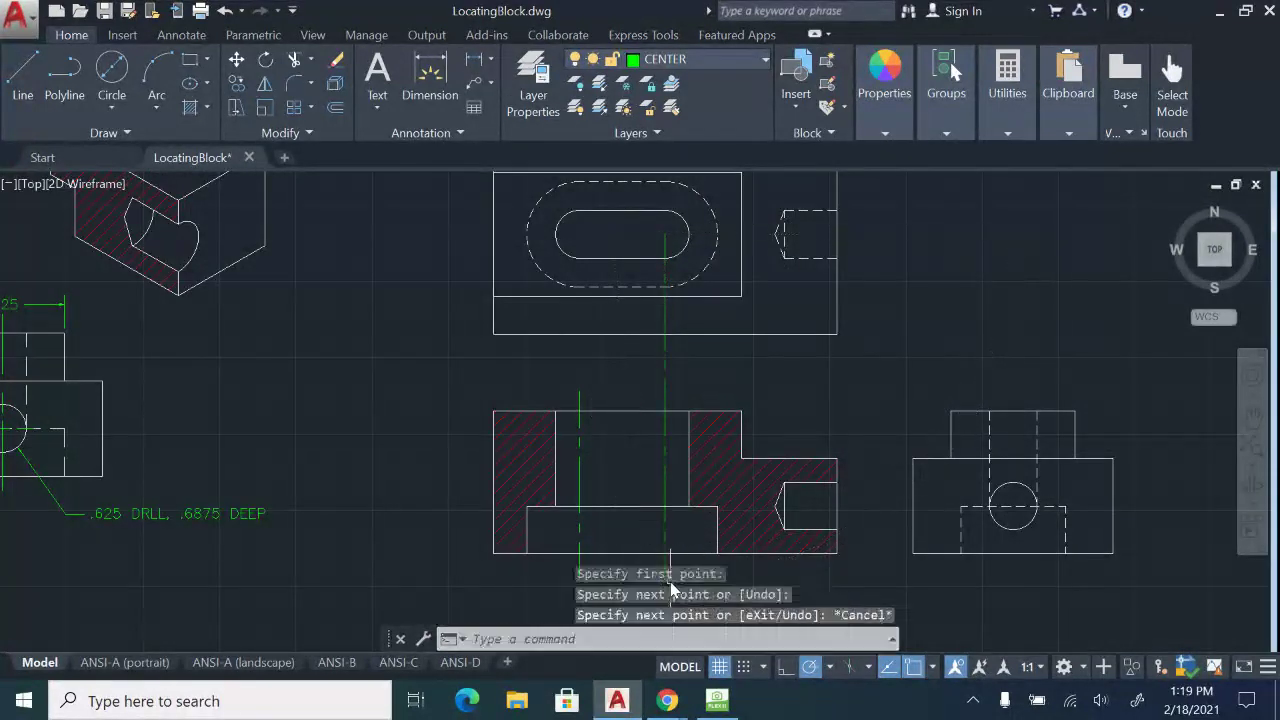
left_click(664, 300)
left_click(665, 235)
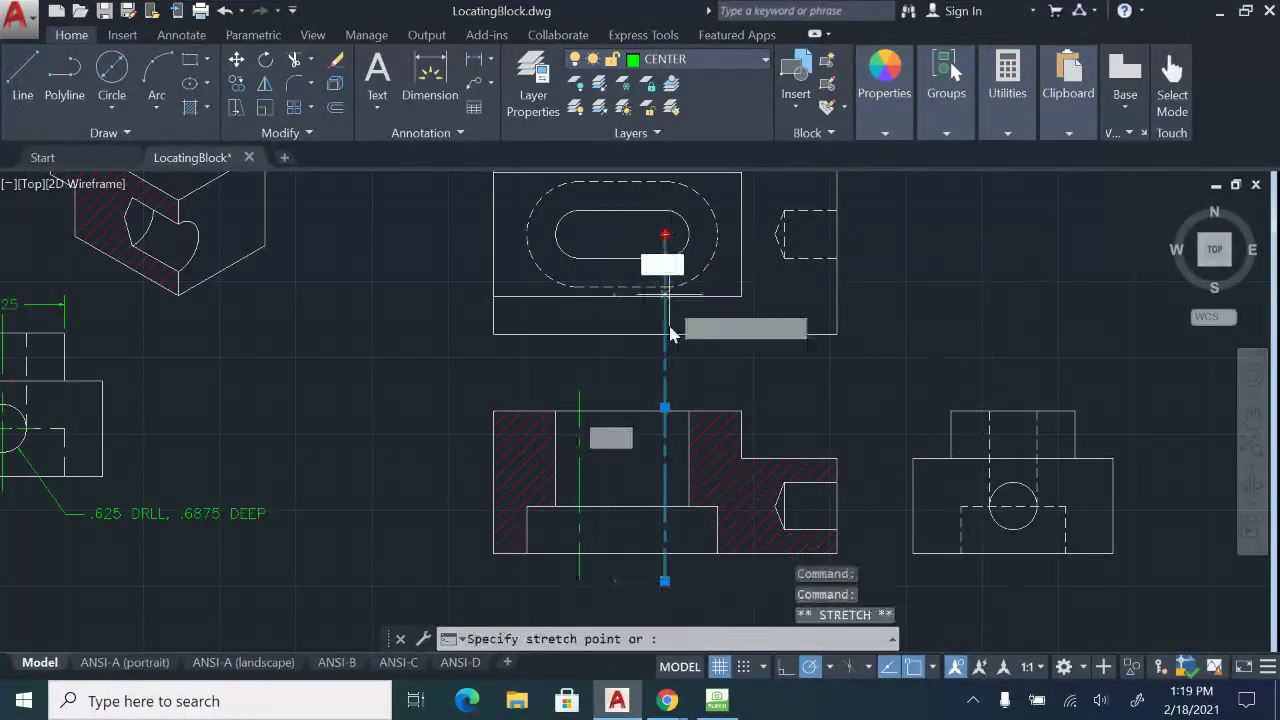
left_click(665, 390)
key("Escape")
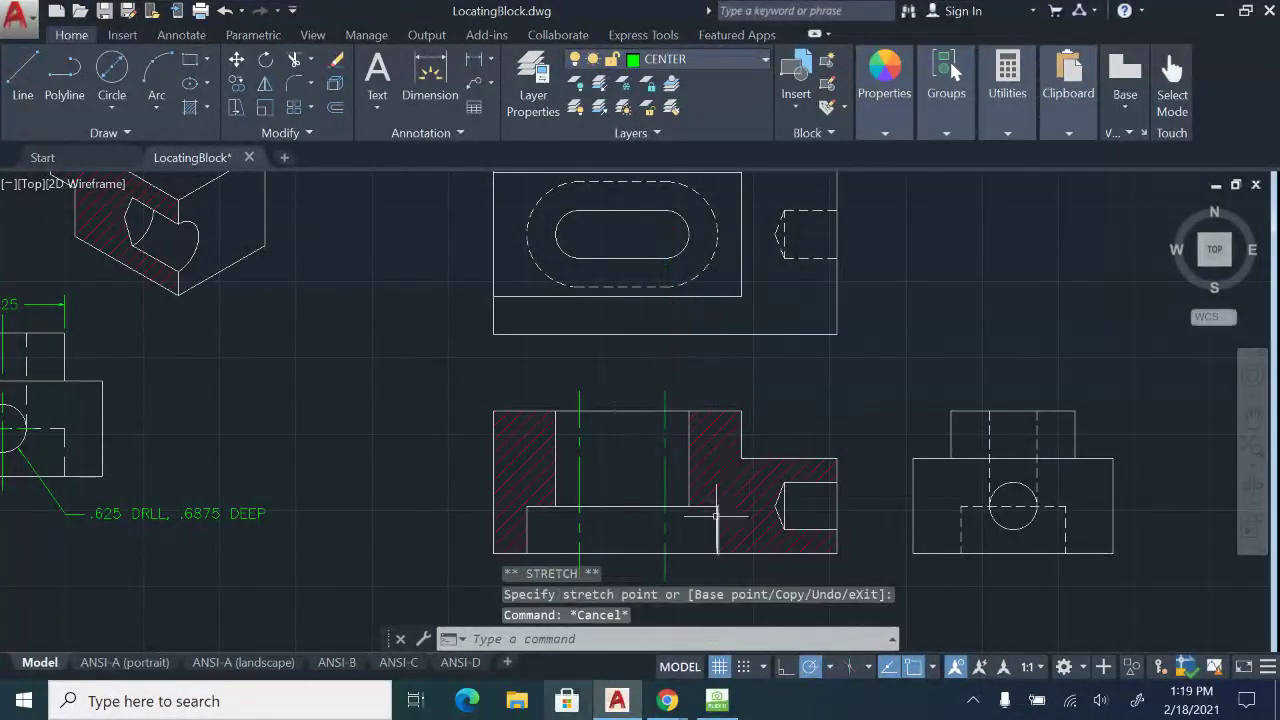
left_click(716, 701)
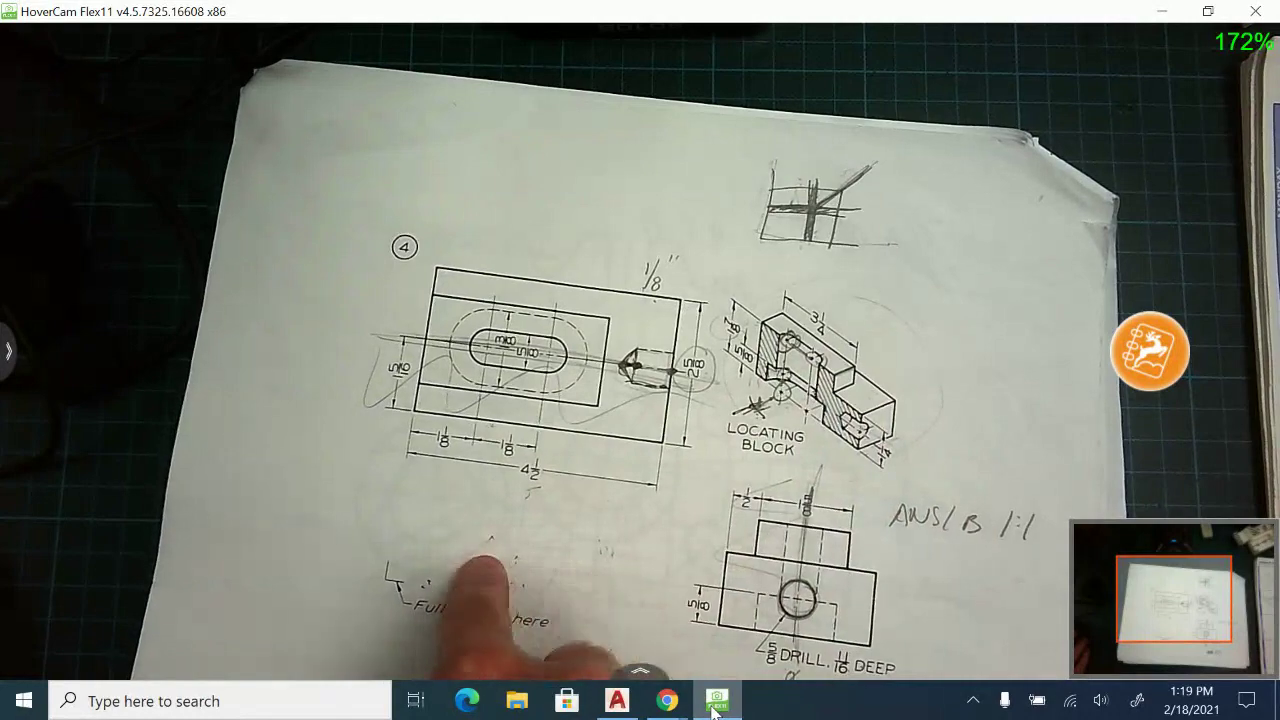
left_click(622, 700)
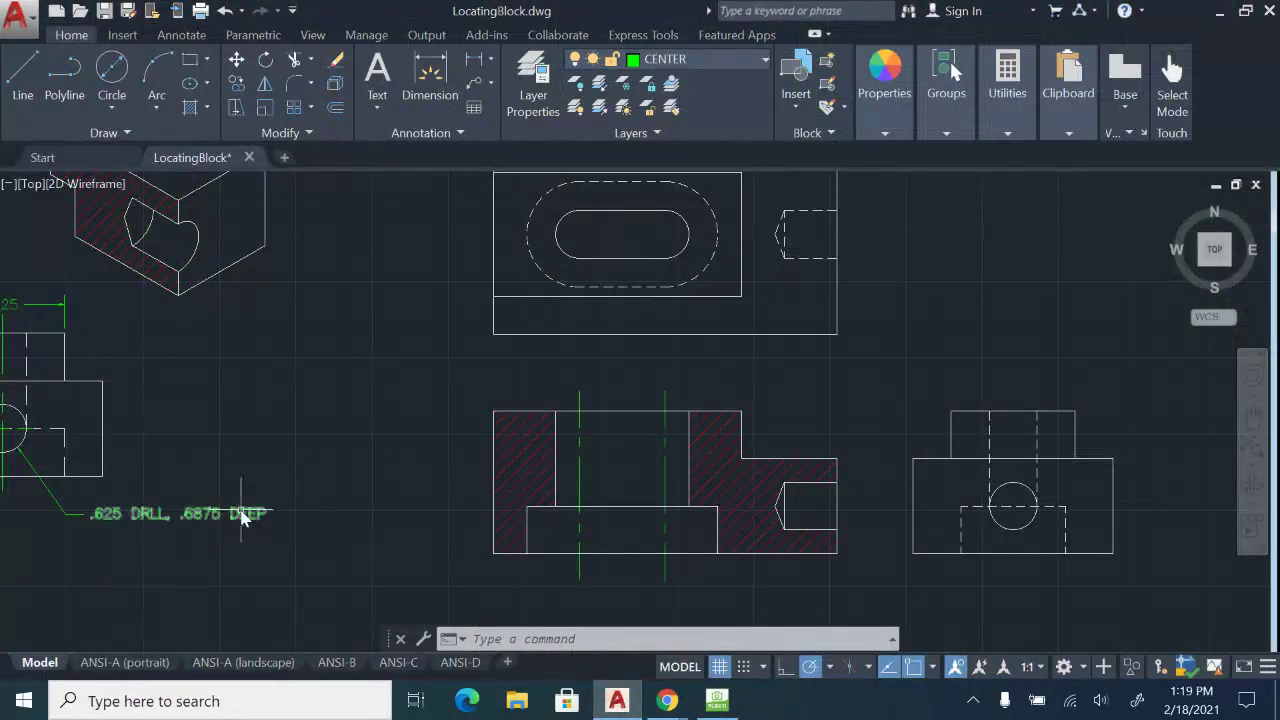
mouse_move(241, 510)
middle_mouse_down()
mouse_move(754, 514)
mouse_move(891, 607)
mouse_move(905, 640)
middle_mouse_up()
middle_click_drag(776, 404, 796, 479)
scroll(798, 460, "down", 2)
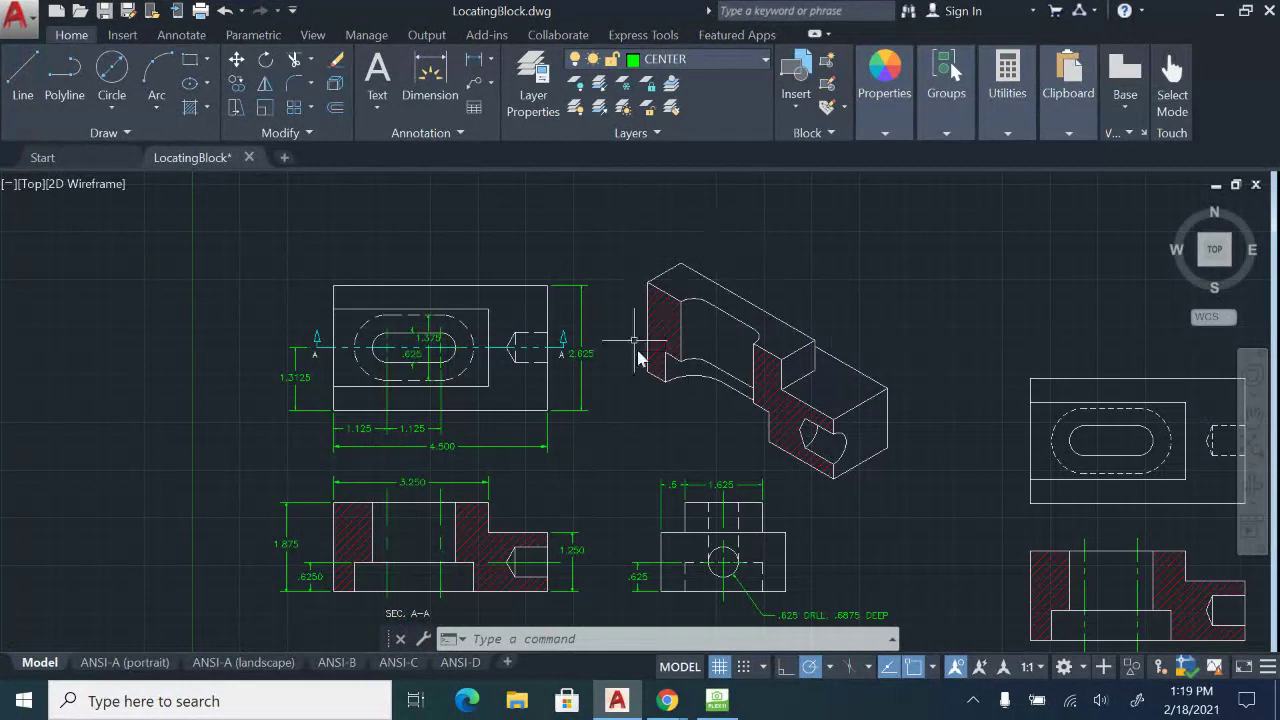
scroll(402, 565, "up", 4)
middle_click_drag(401, 564, 472, 451)
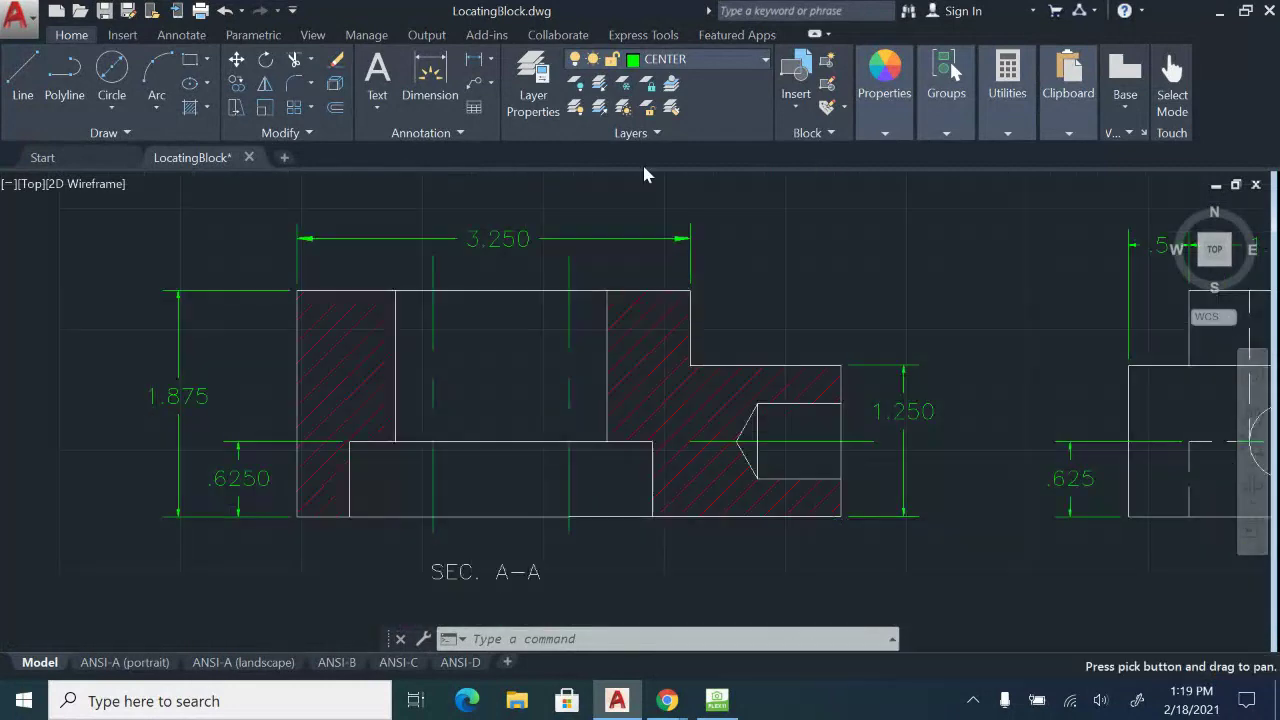
middle_click_drag(421, 302, 455, 618)
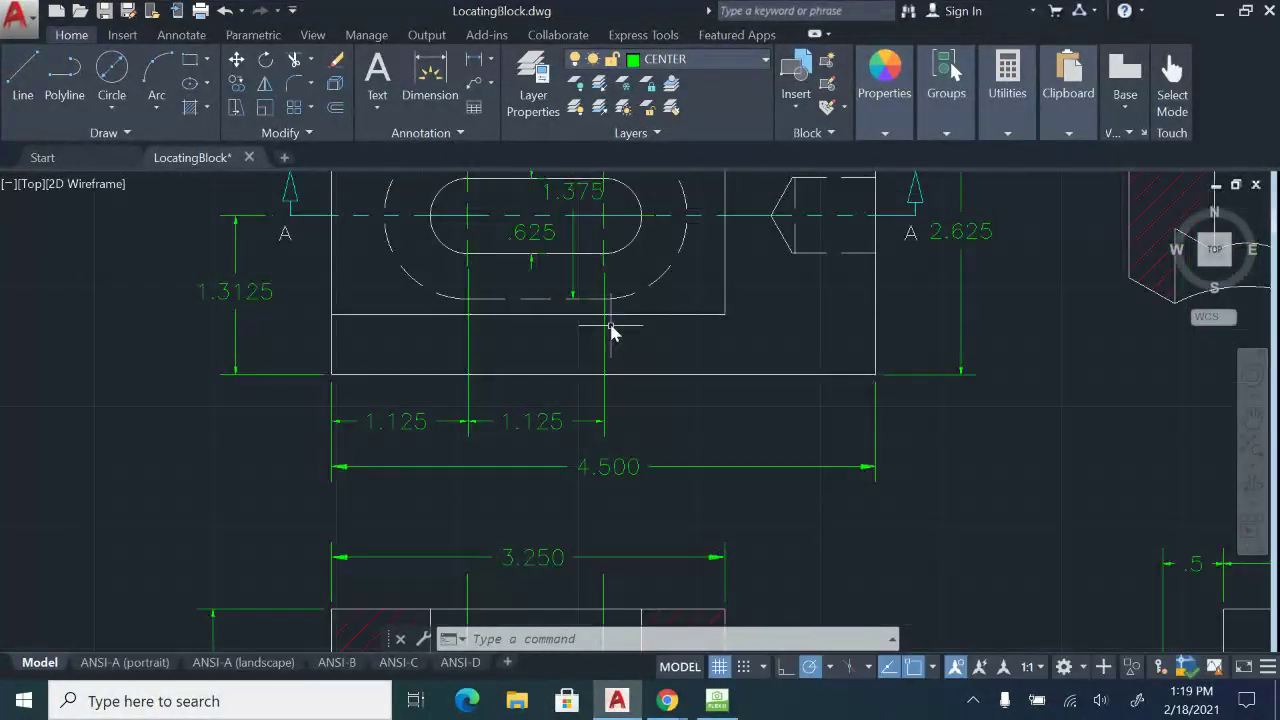
middle_click_drag(610, 327, 610, 442)
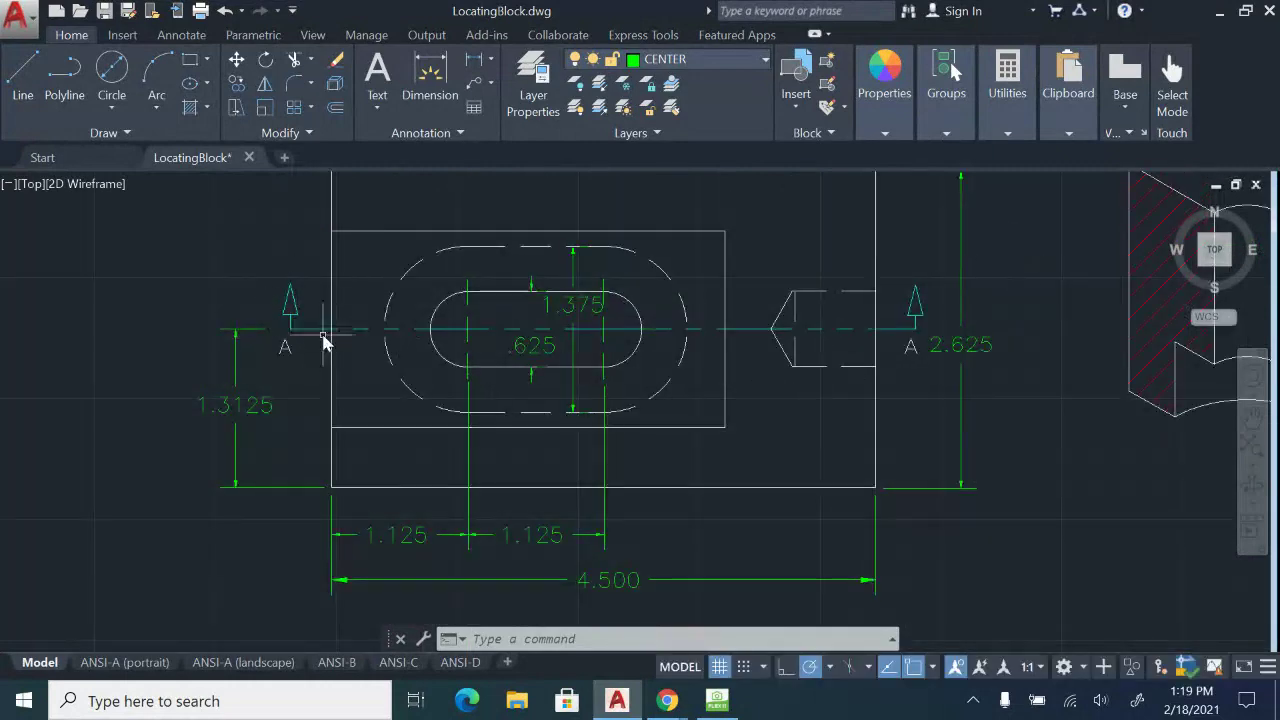
left_click(318, 318)
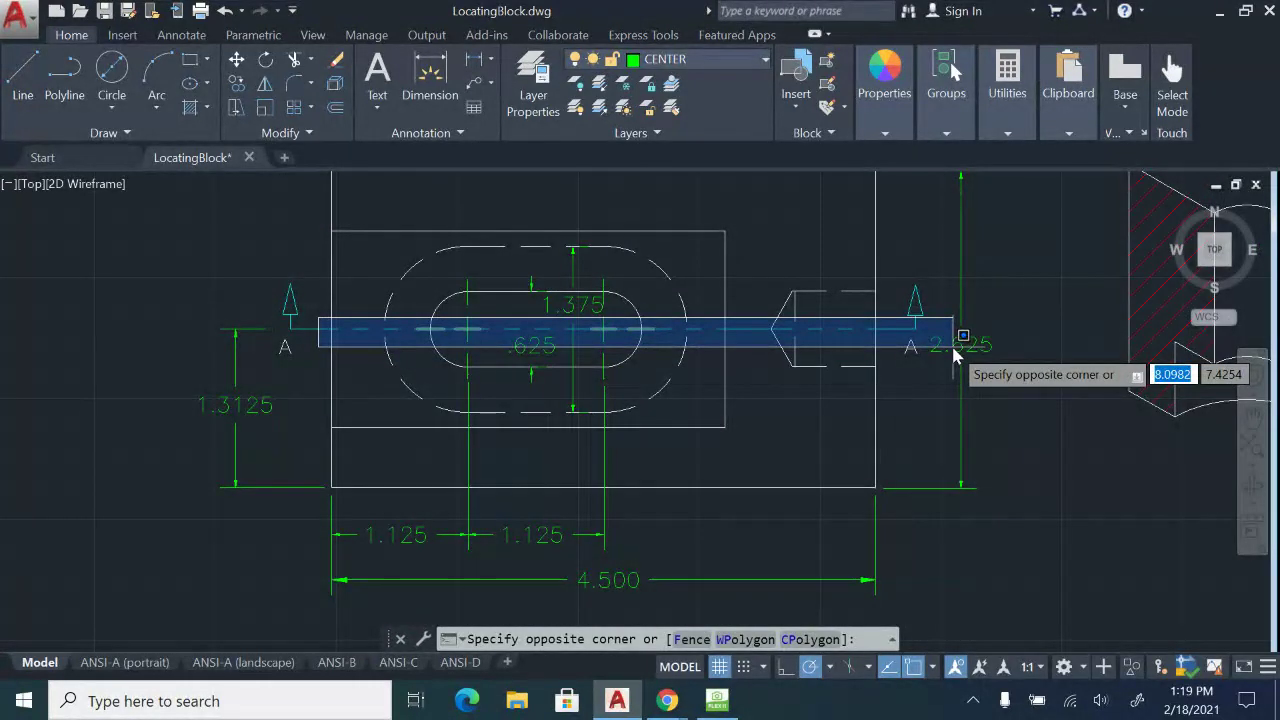
middle_click_drag(953, 348, 920, 453)
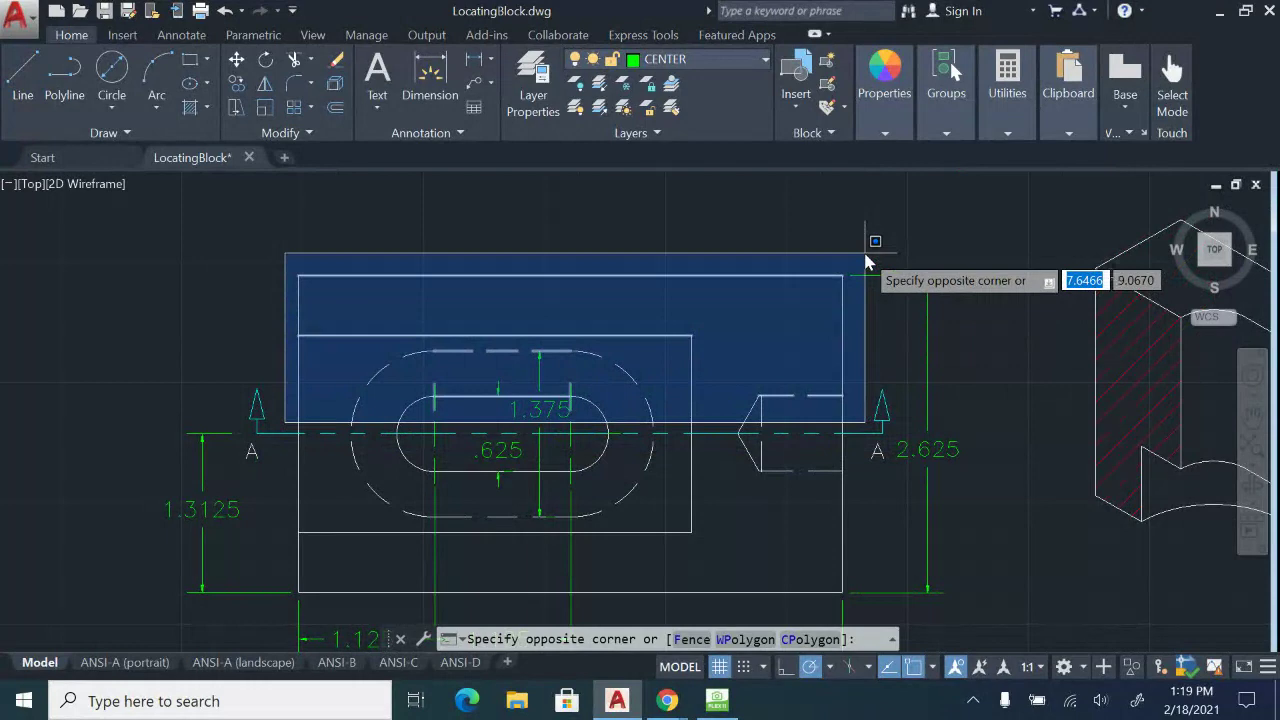
key("Escape")
scroll(974, 350, "down", 2)
middle_click_drag(974, 350, 408, 357)
middle_click_drag(1139, 567, 461, 357)
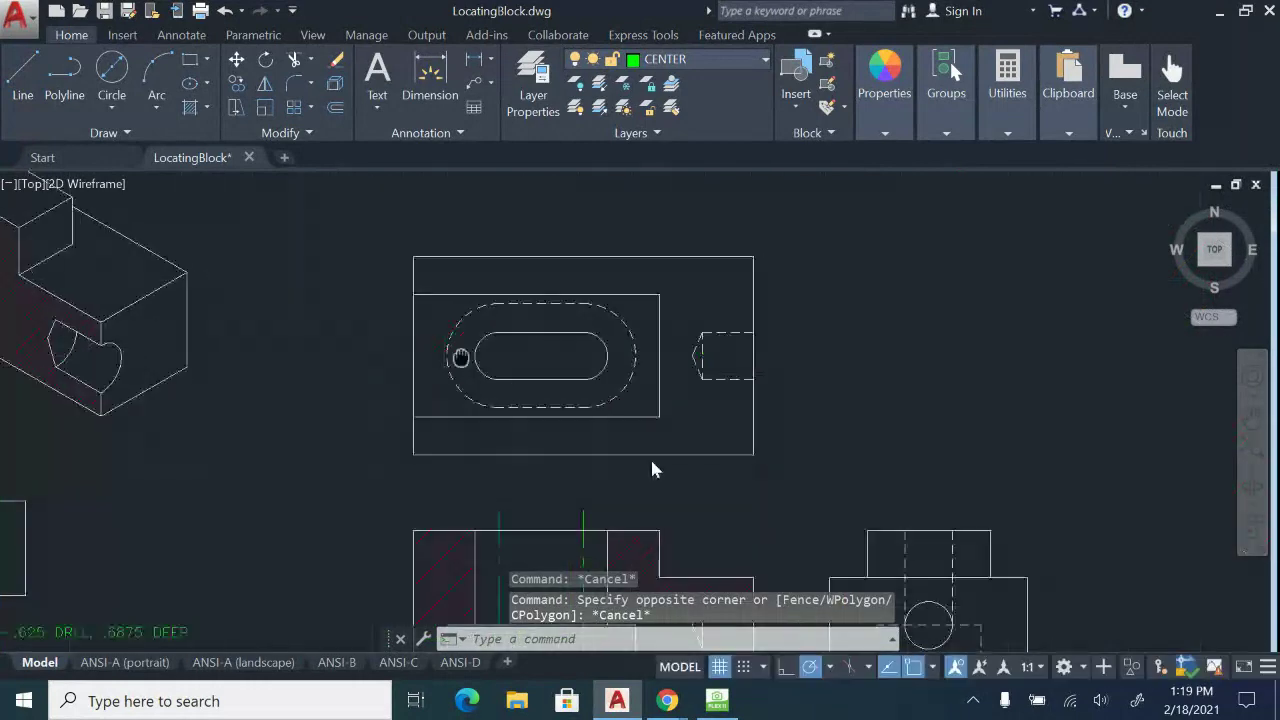
scroll(573, 418, "up", 2)
On the CUTTING PLANE layer, draw a horizontal line through the slot centre from left to right of the top view.
left_click(757, 61)
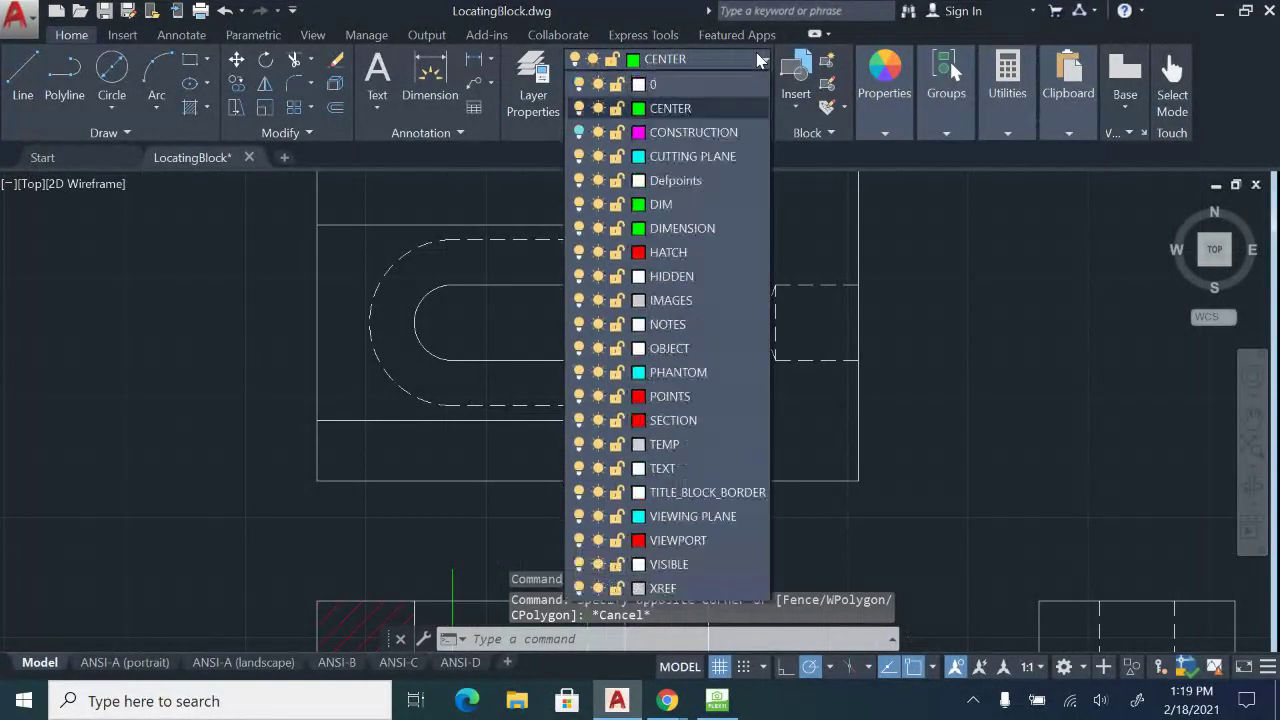
left_click(694, 157)
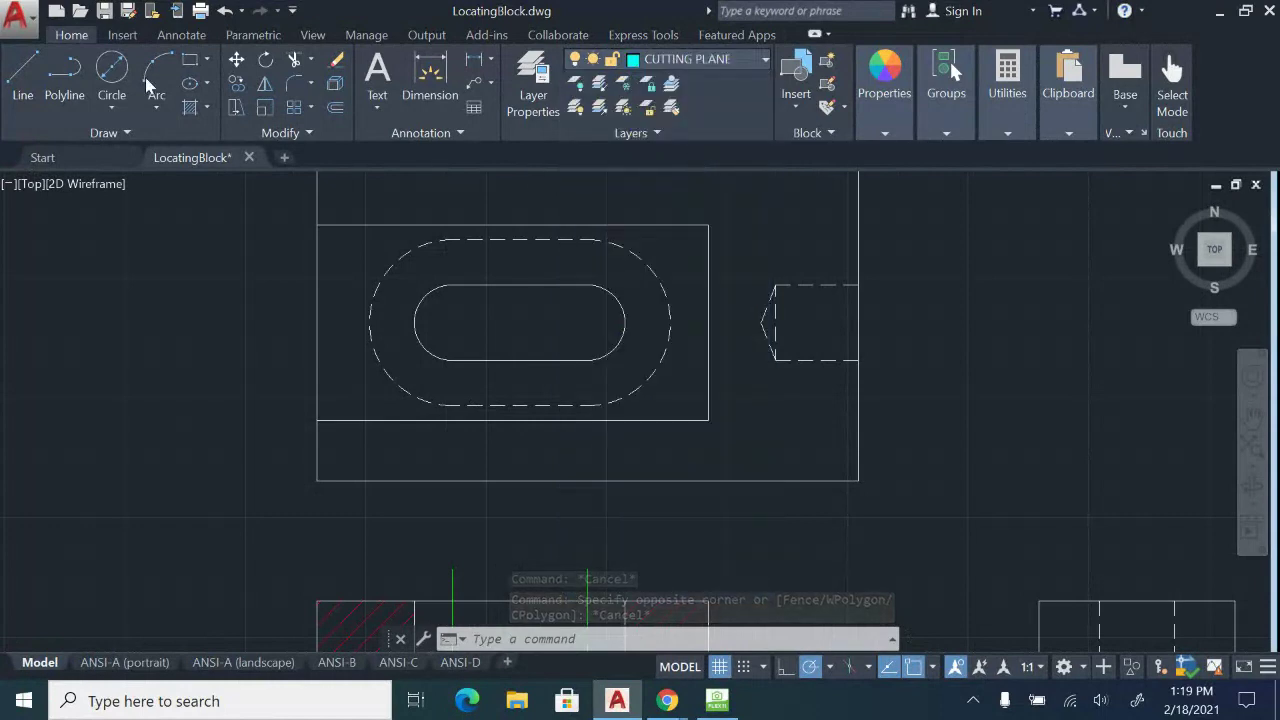
left_click(28, 88)
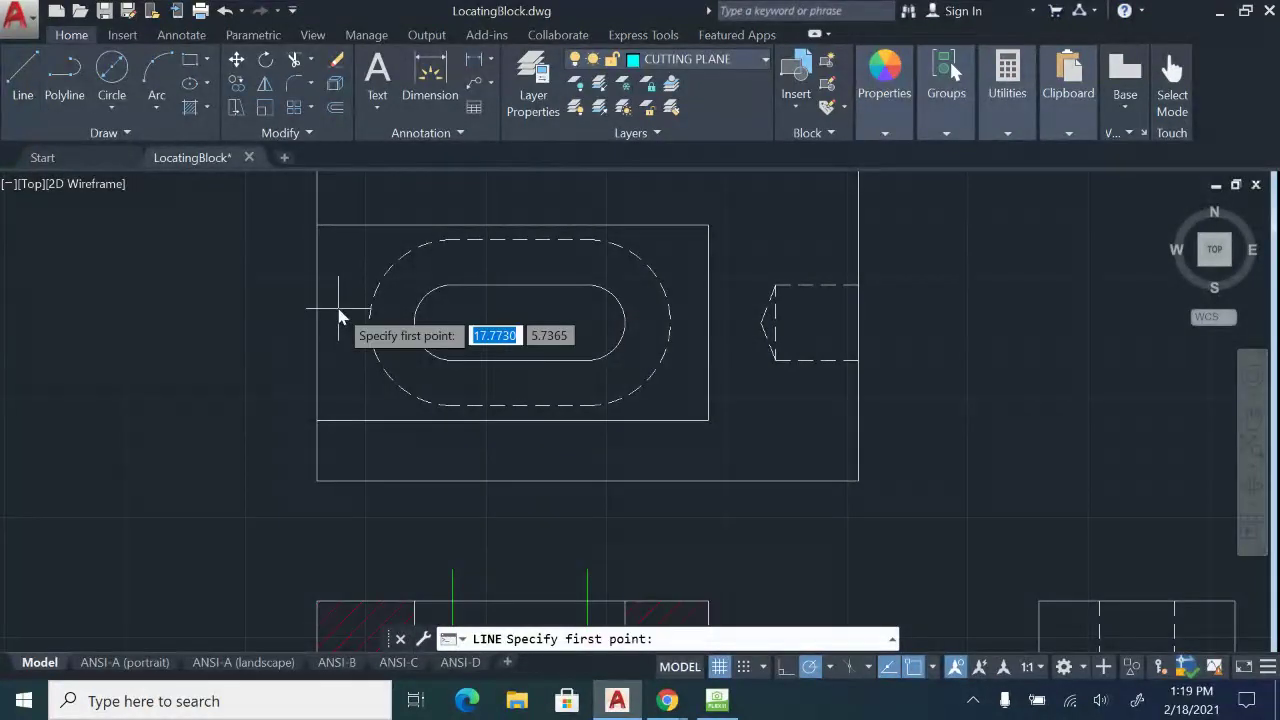
left_click(288, 325)
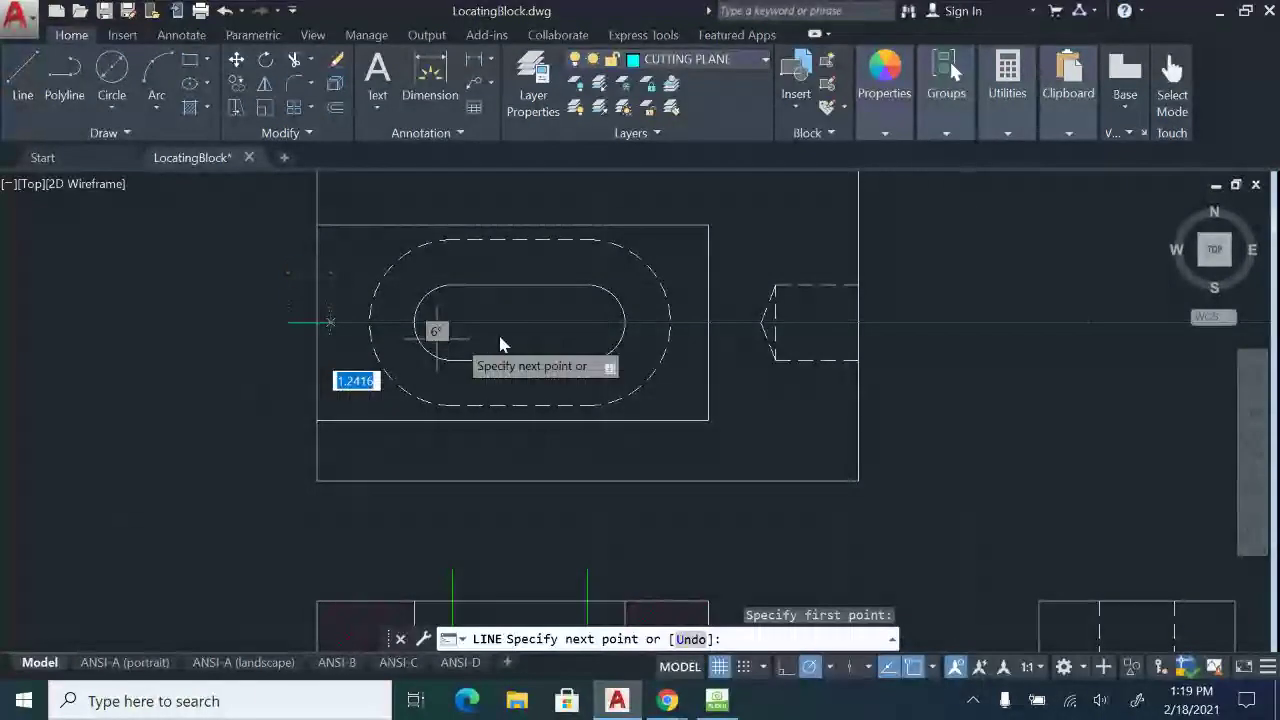
left_click(884, 322)
key("Escape")
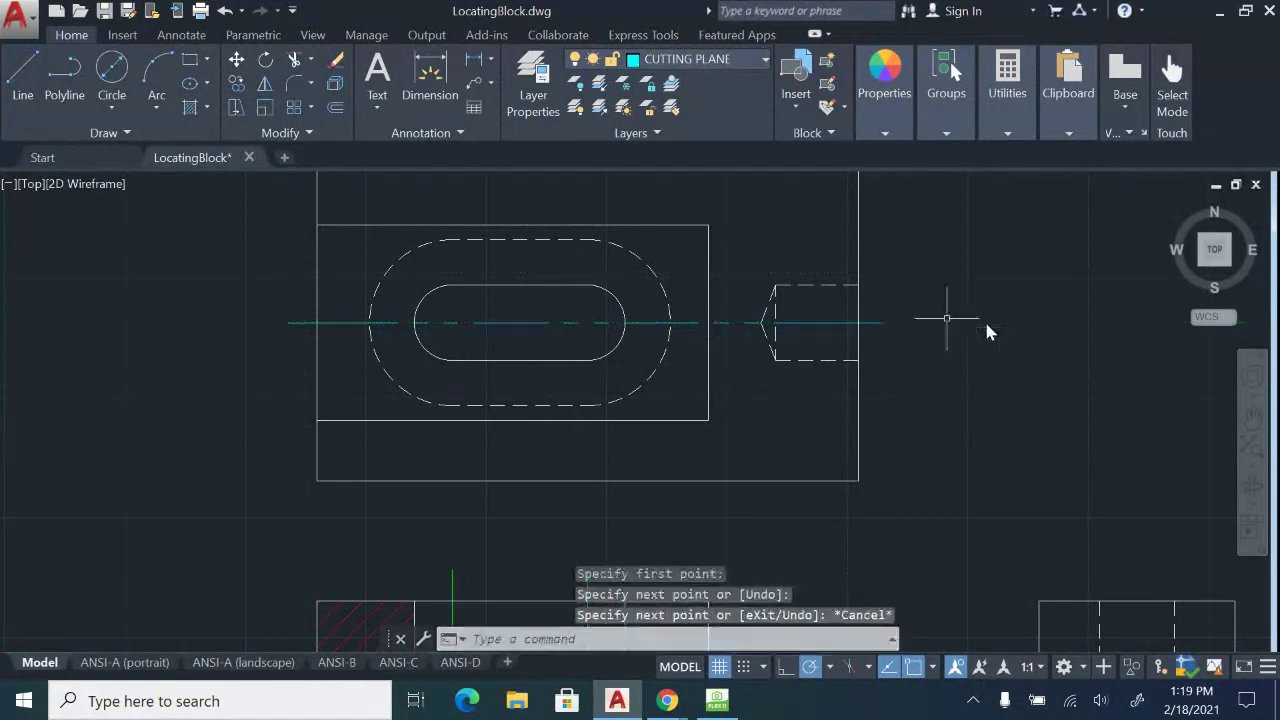
scroll(294, 333, "up", 2)
middle_click_drag(294, 340, 298, 358)
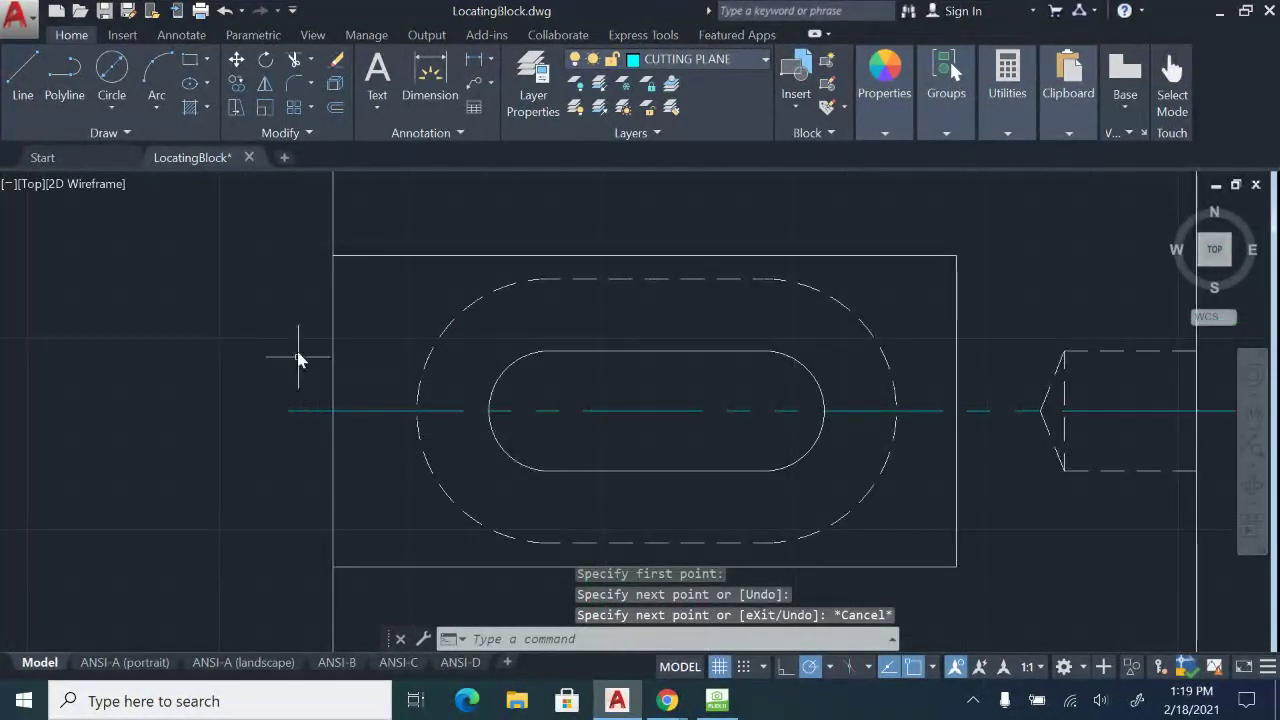
scroll(284, 316, "down", 2)
scroll(284, 369, "up", 2)
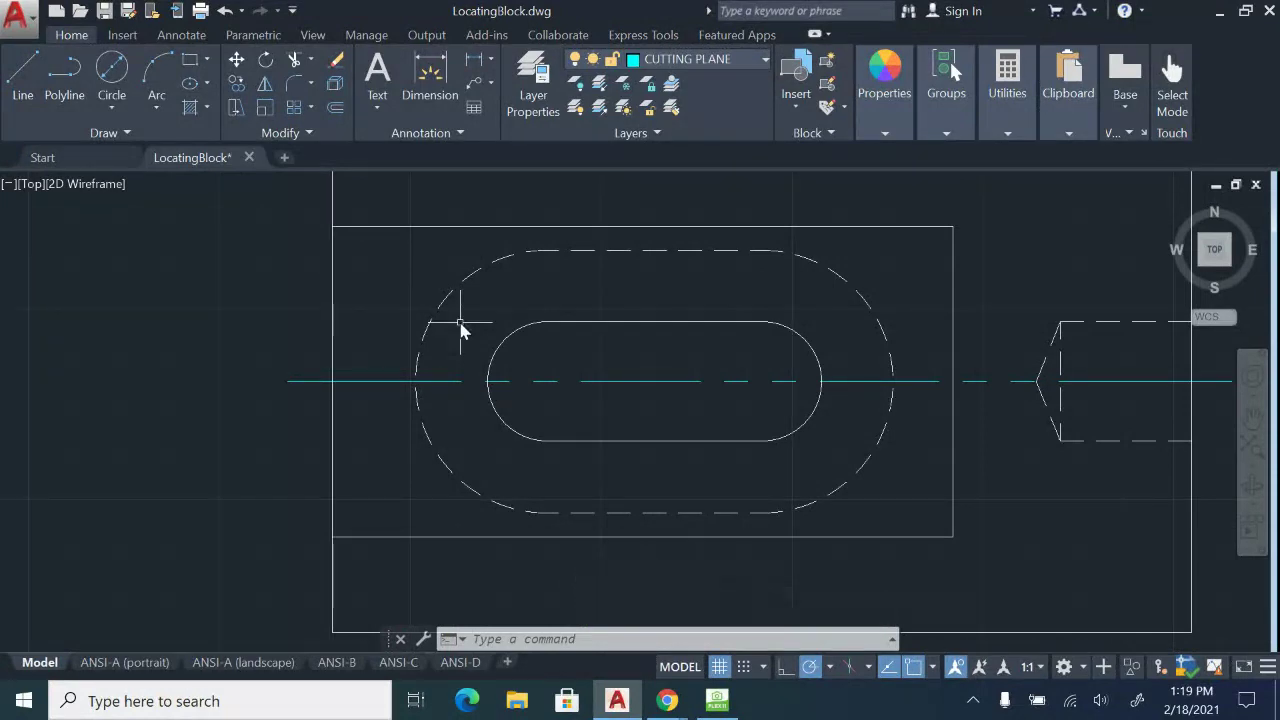
Create an upward-pointing arrow leader with no annotation text, left of the top view.
type("le")
key("Return")
middle_click_drag(466, 334, 660, 400)
left_click(244, 299)
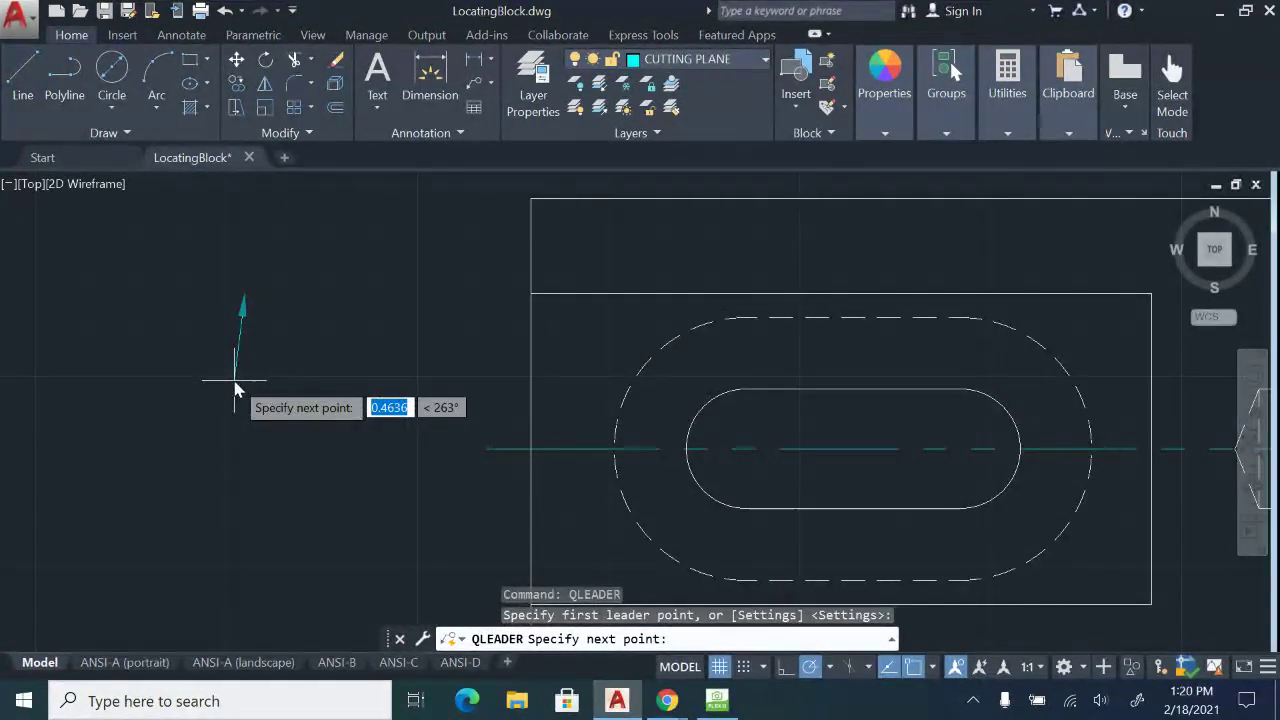
left_click(245, 369)
left_click(296, 369)
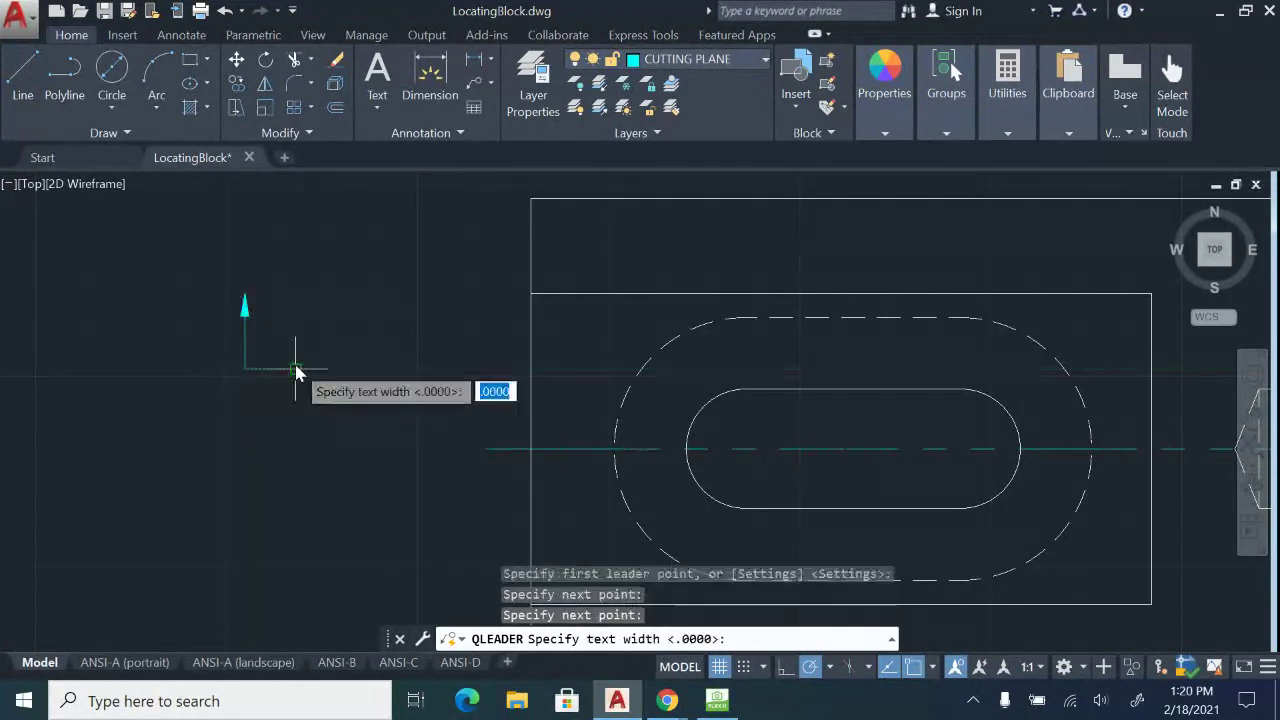
key("Return")
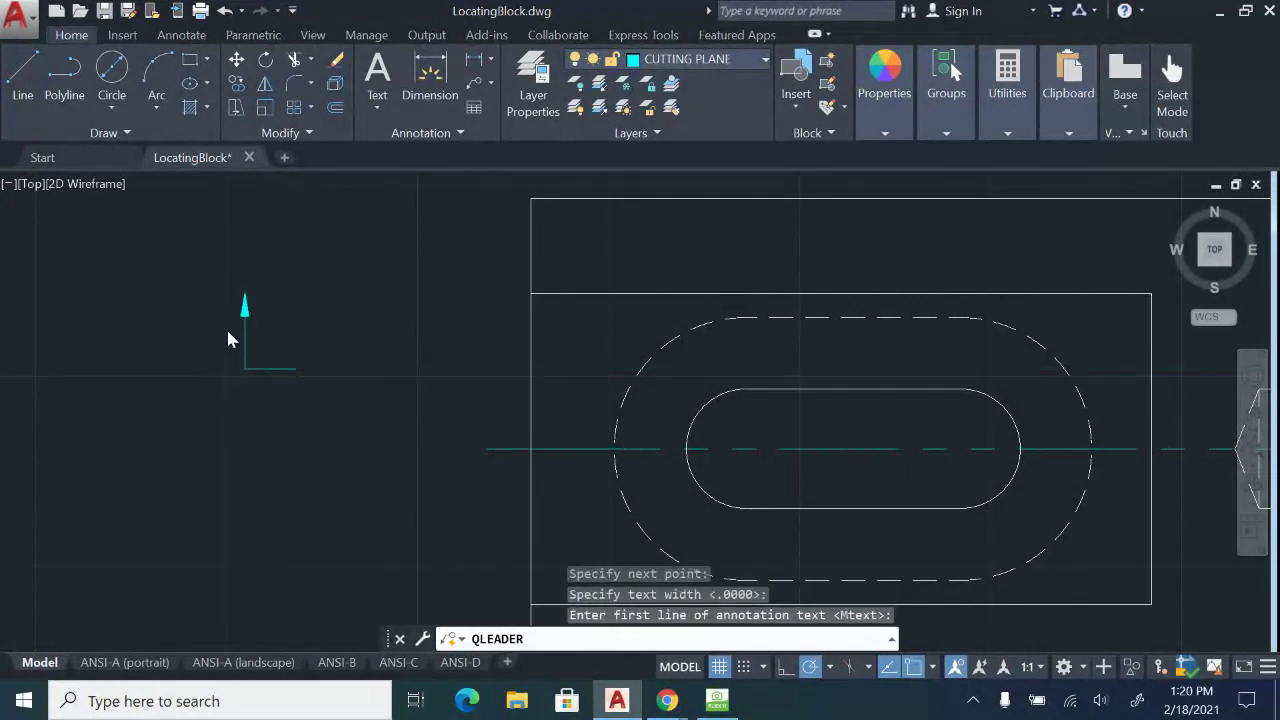
key("Return")
key("Escape")
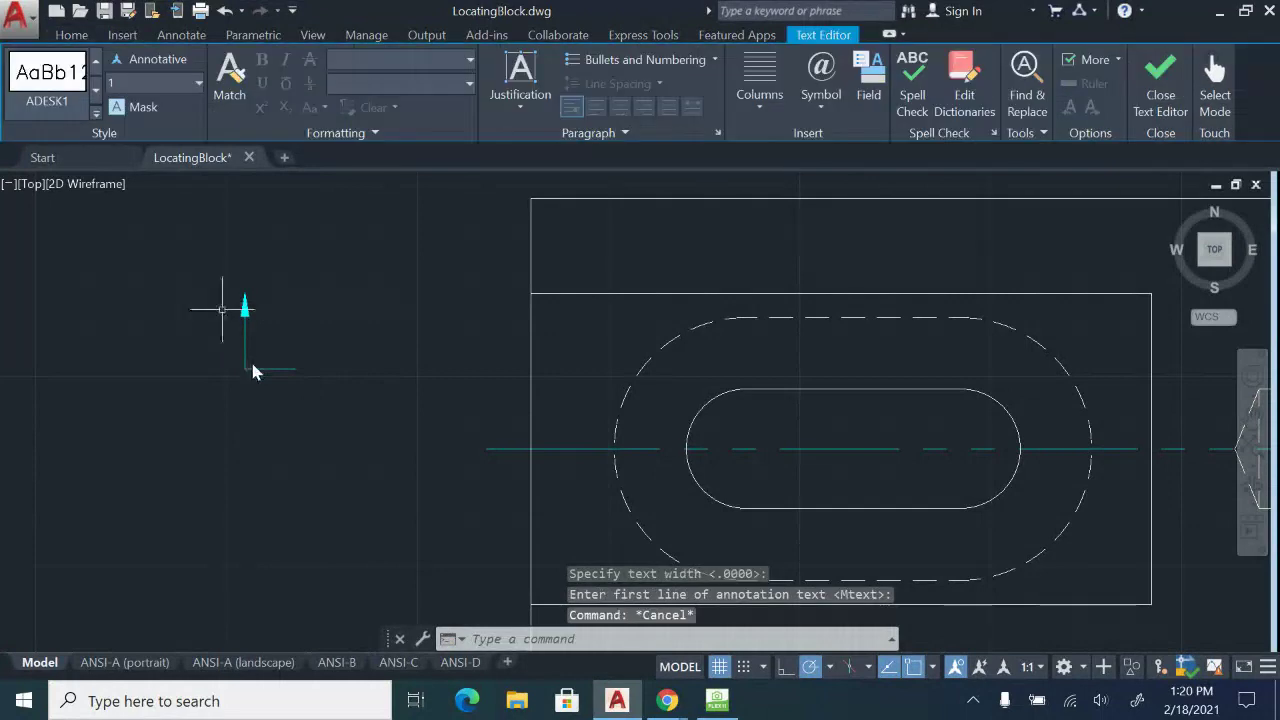
Move the arrow leader so its corner sits on the cutting line's left end.
left_click(220, 286)
left_click(334, 409)
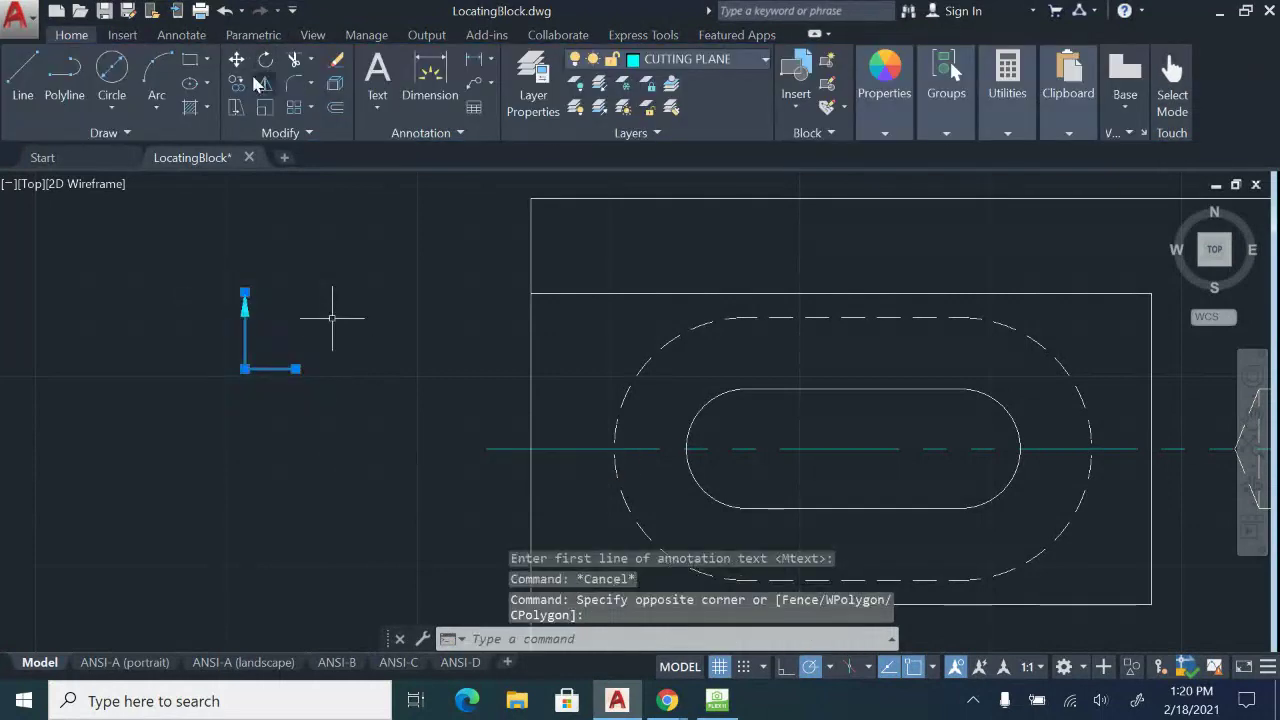
left_click(234, 60)
left_click(296, 369)
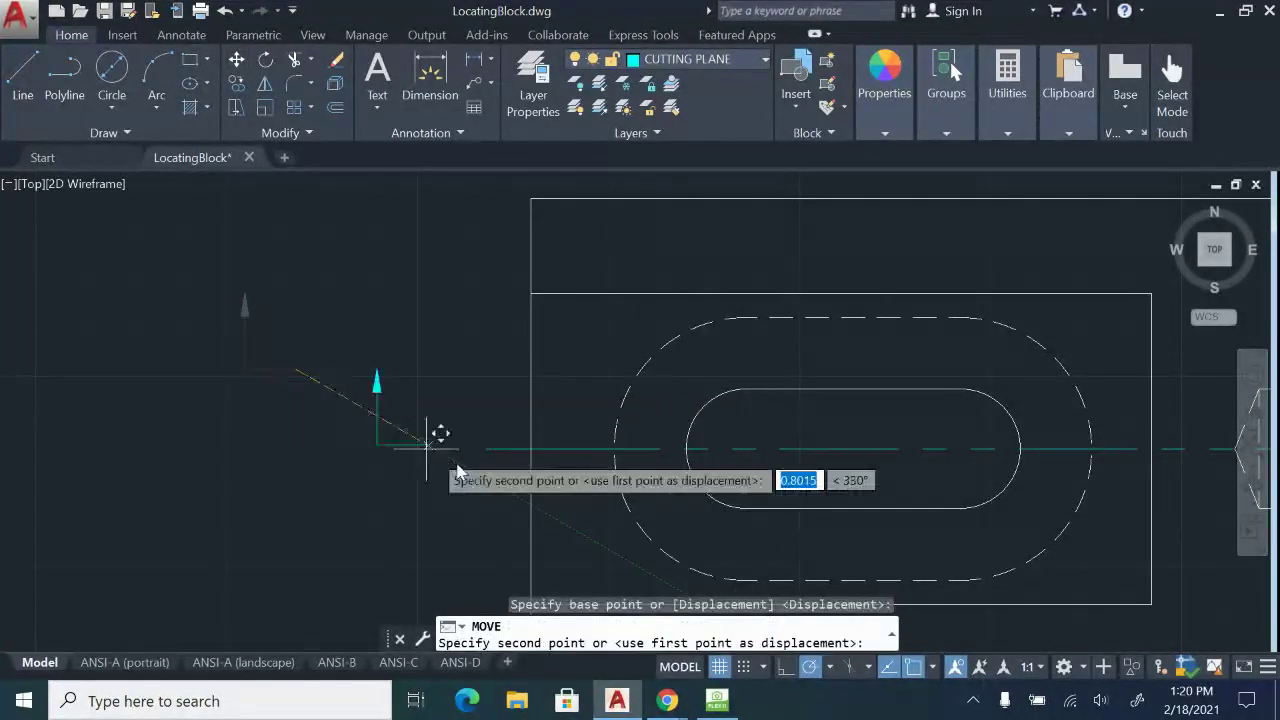
left_click(535, 448)
key("Escape")
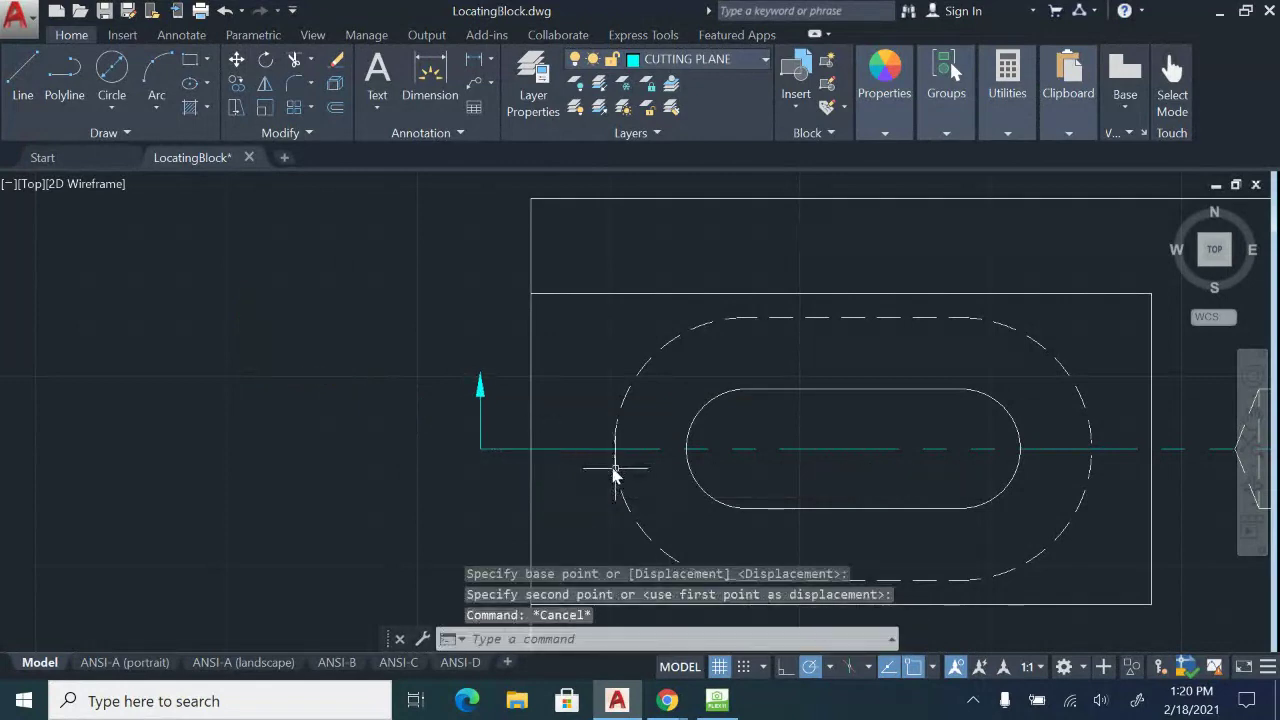
Mirror the arrow leader about a vertical line through the slot centre, keeping the original.
middle_click_drag(500, 399, 304, 368)
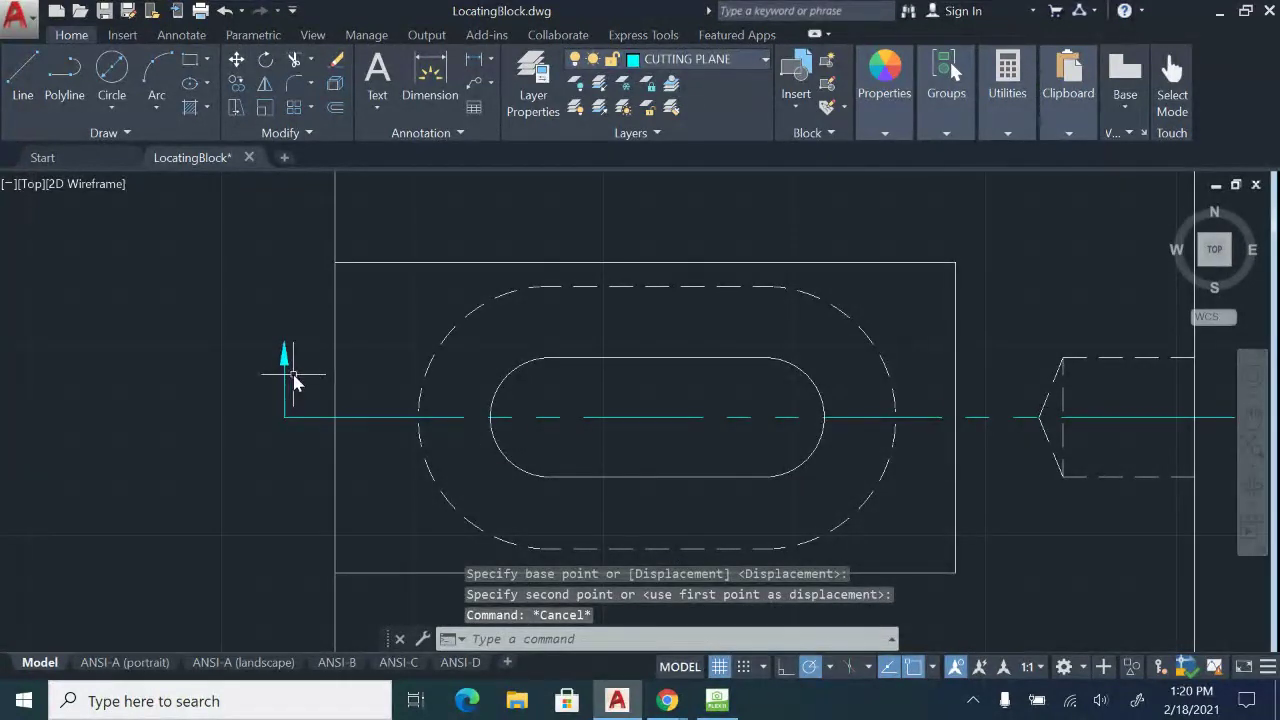
left_click(292, 378)
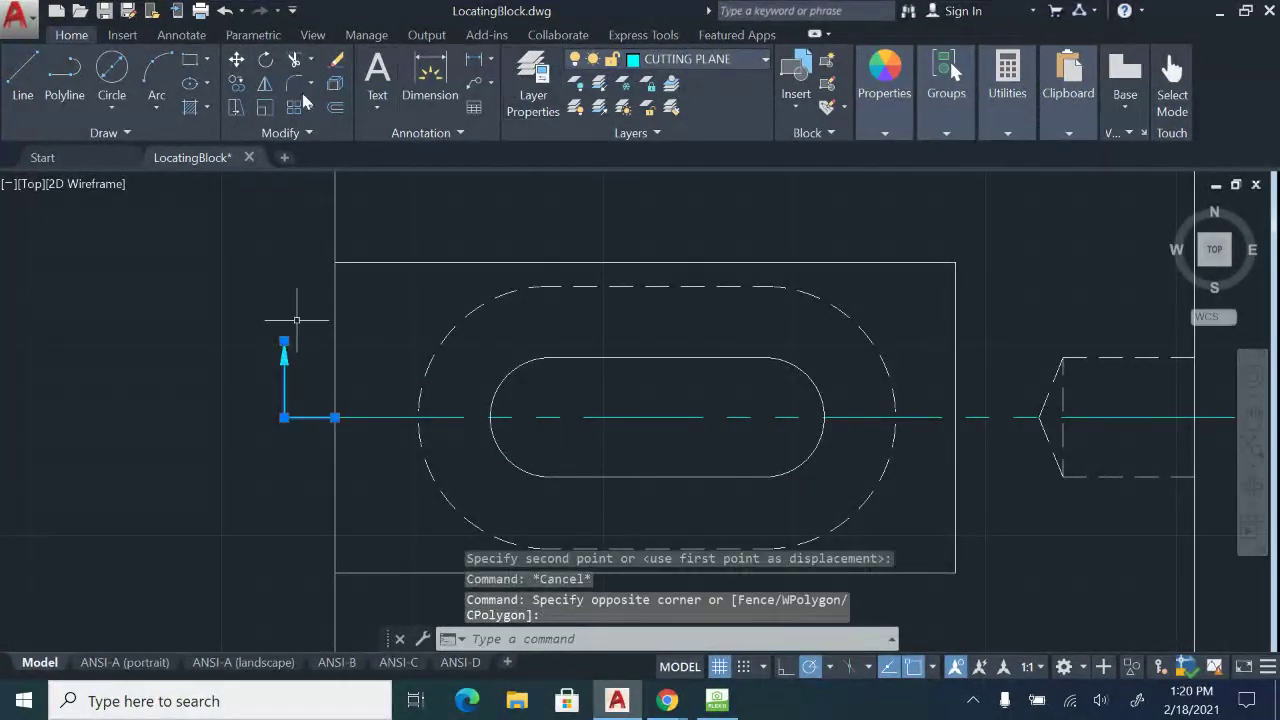
left_click(265, 88)
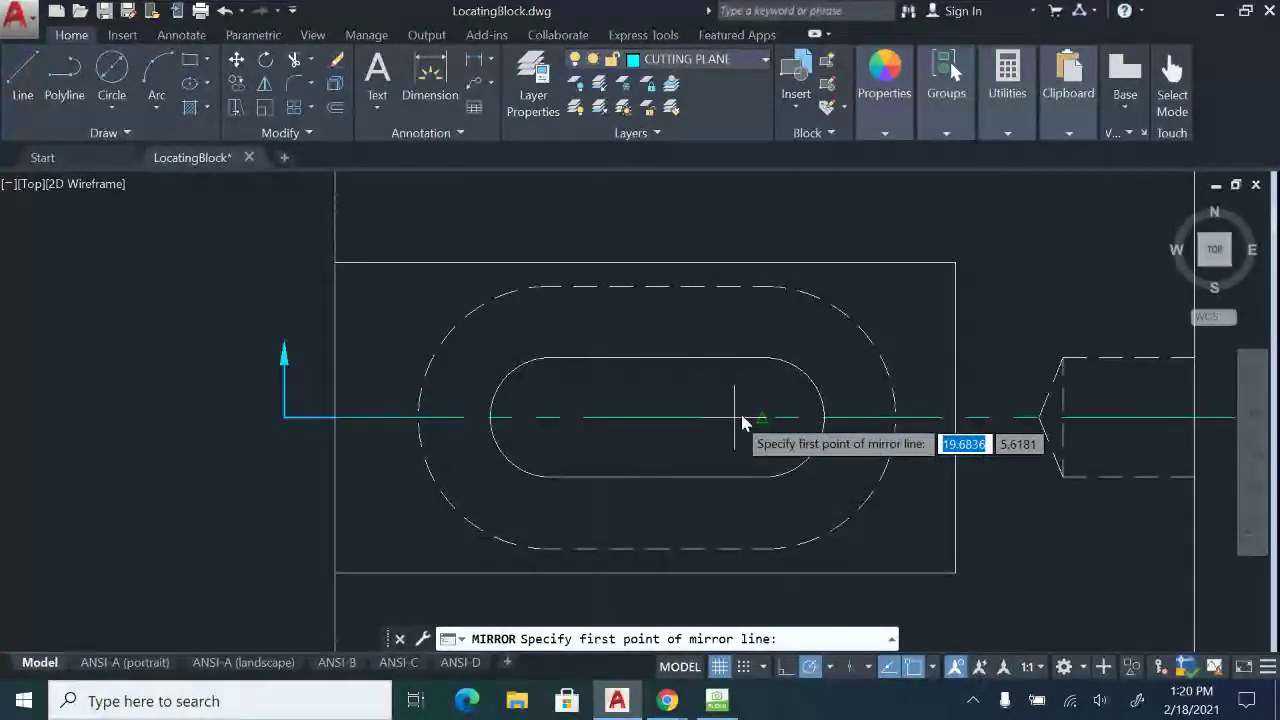
left_click(762, 423)
scroll(762, 423, "down", 4)
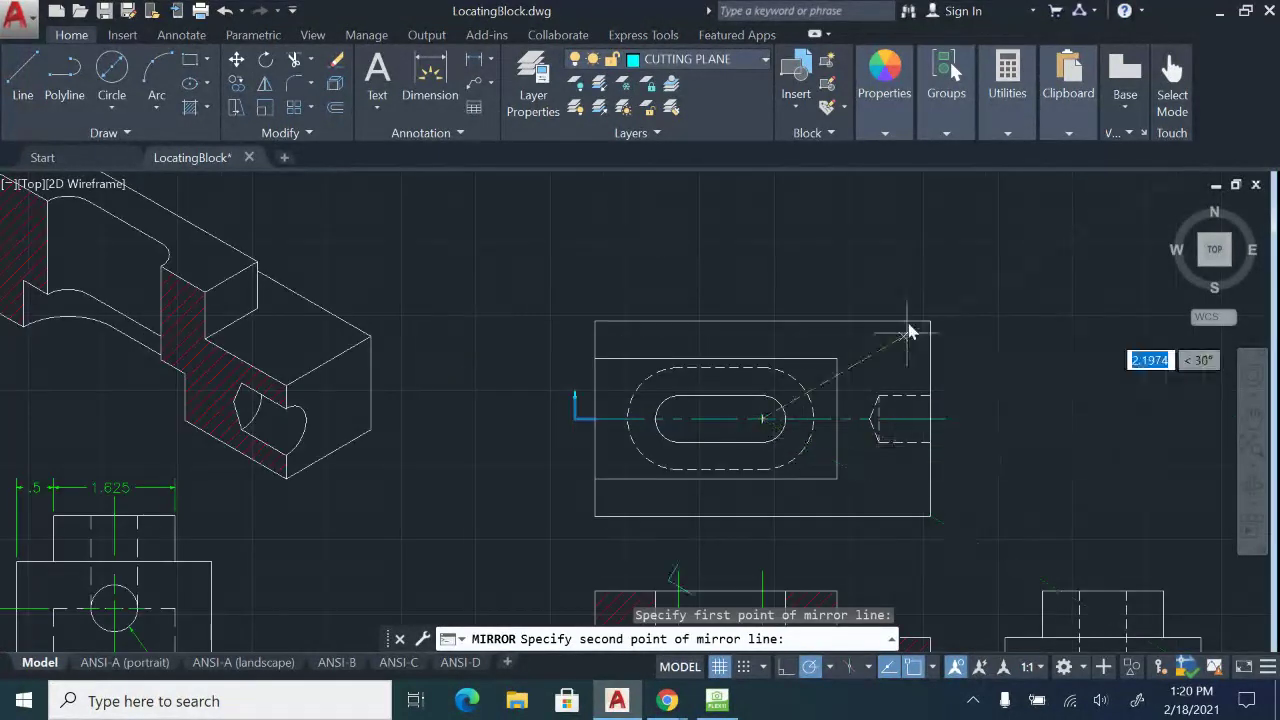
left_click(761, 234)
left_click(808, 305)
scroll(808, 430, "up", 5)
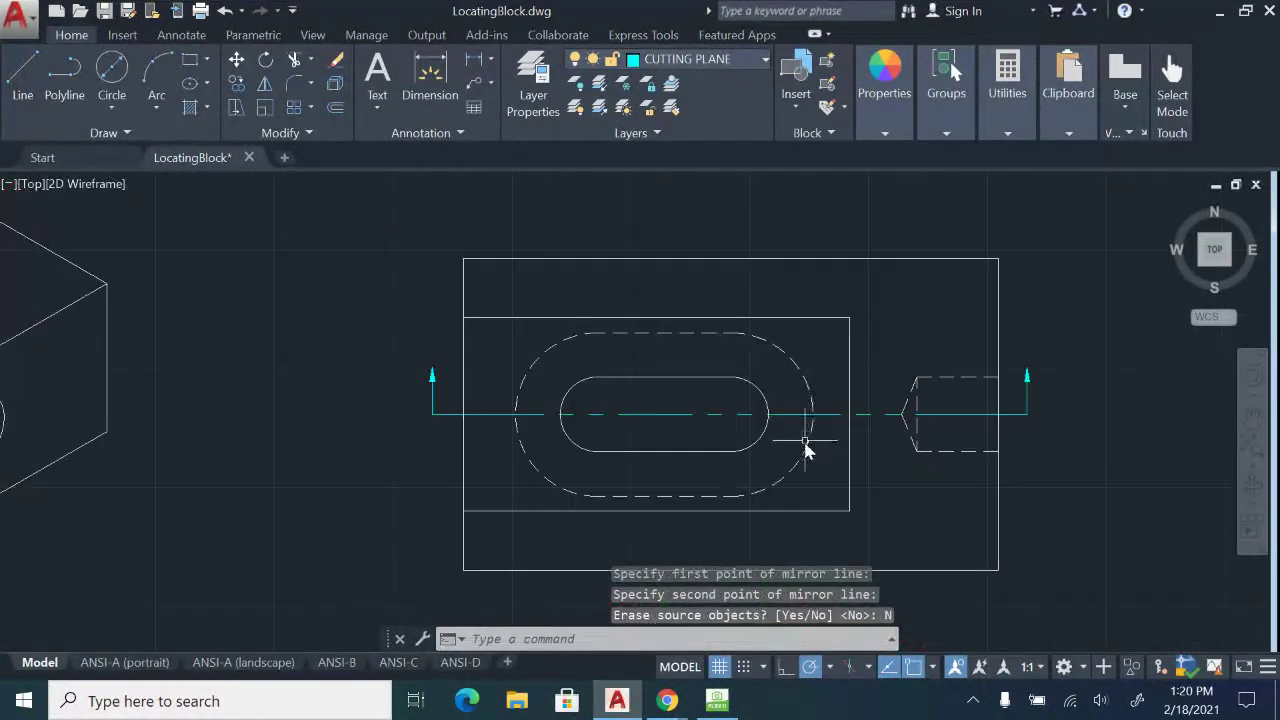
key("Escape")
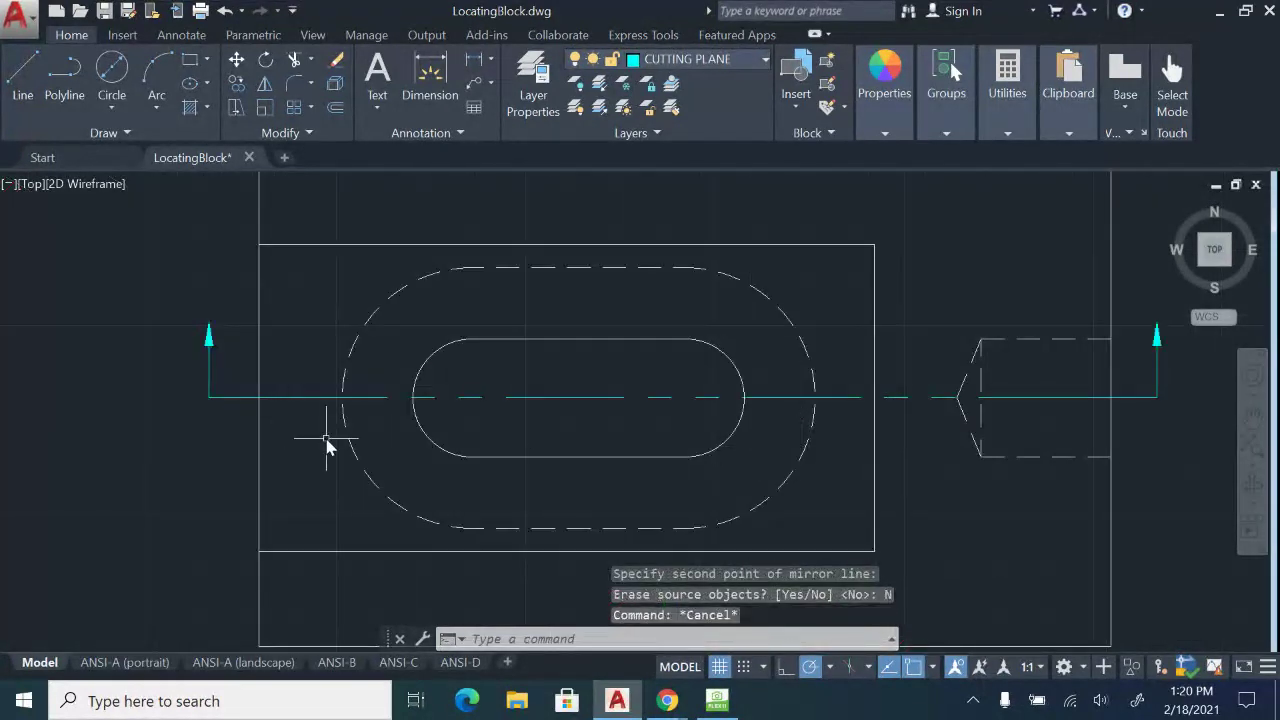
Cancel the stray selection and zoom in to inspect section label A.
left_click(242, 398)
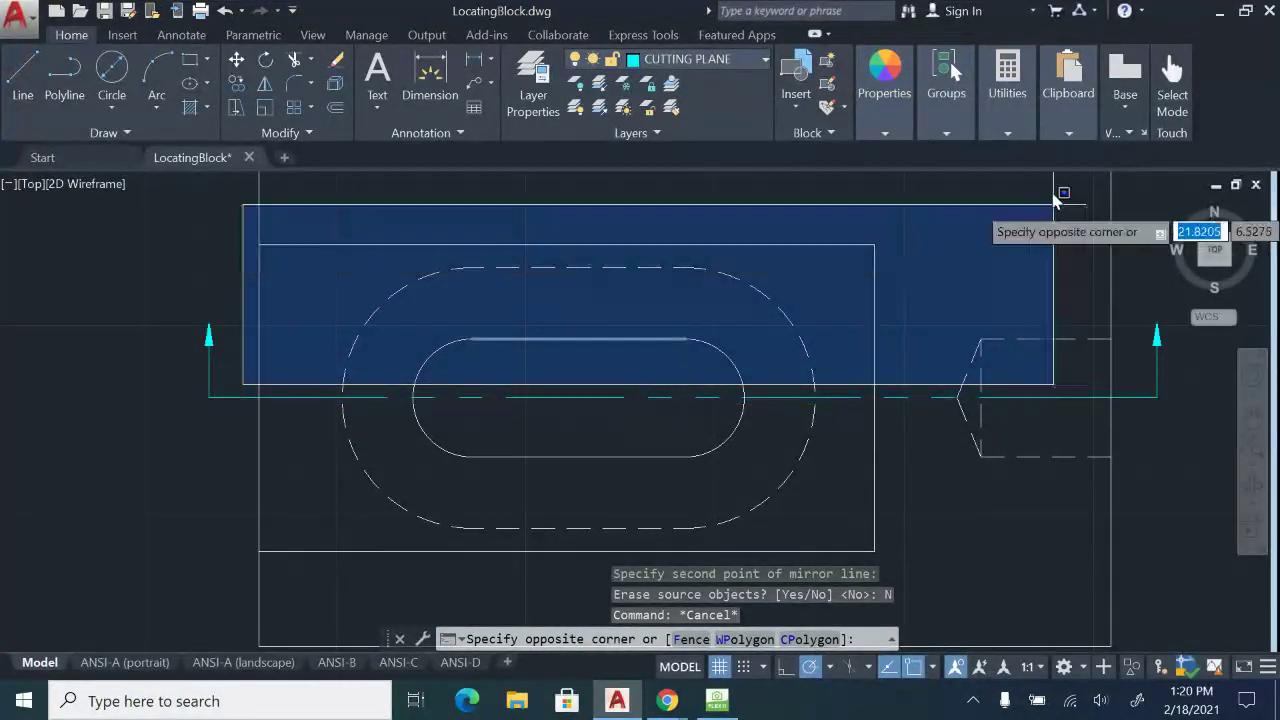
scroll(1033, 316, "down", 5)
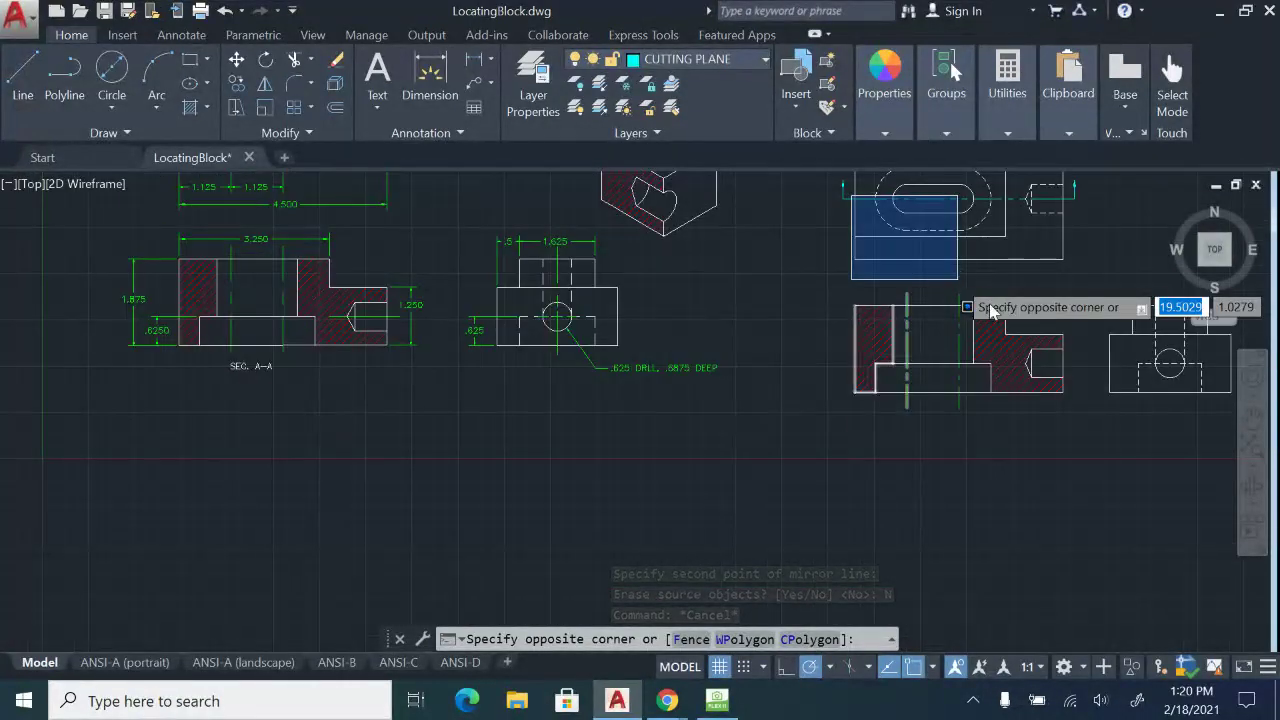
key("Escape")
key("Escape")
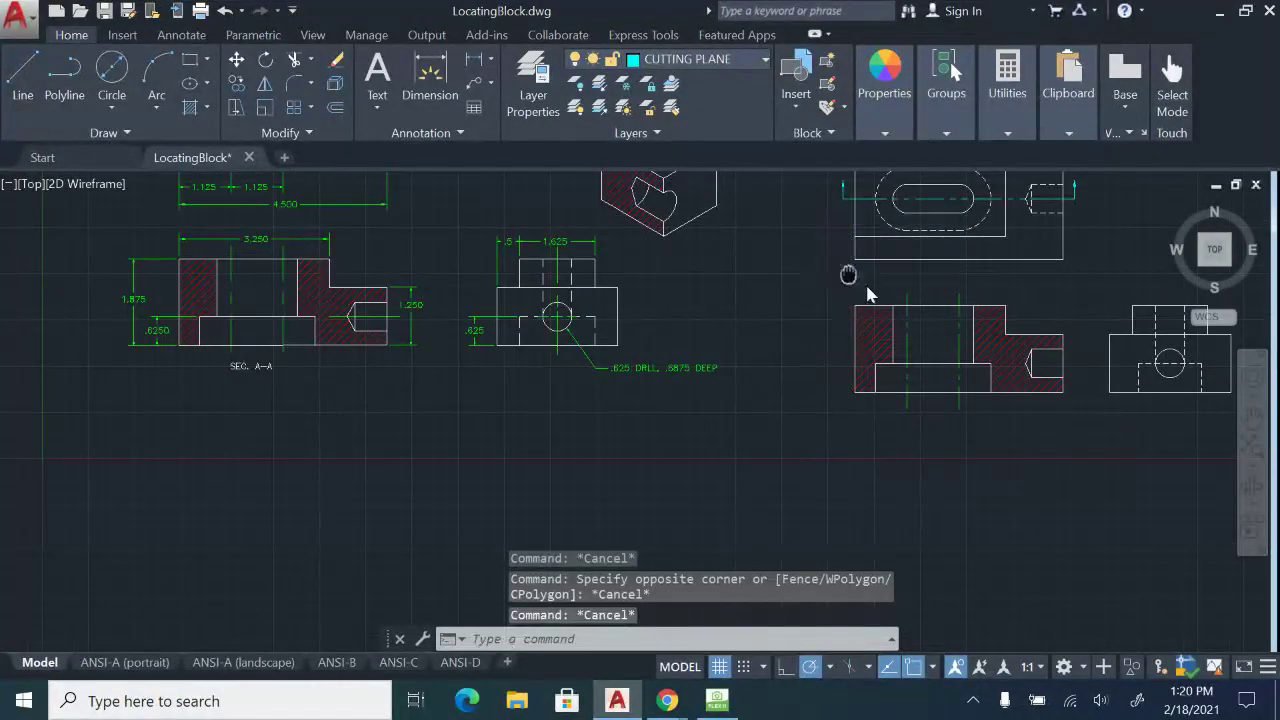
left_click_drag(867, 287, 975, 352)
scroll(284, 230, "up", 4)
middle_click_drag(306, 165, 297, 410)
scroll(291, 389, "up", 4)
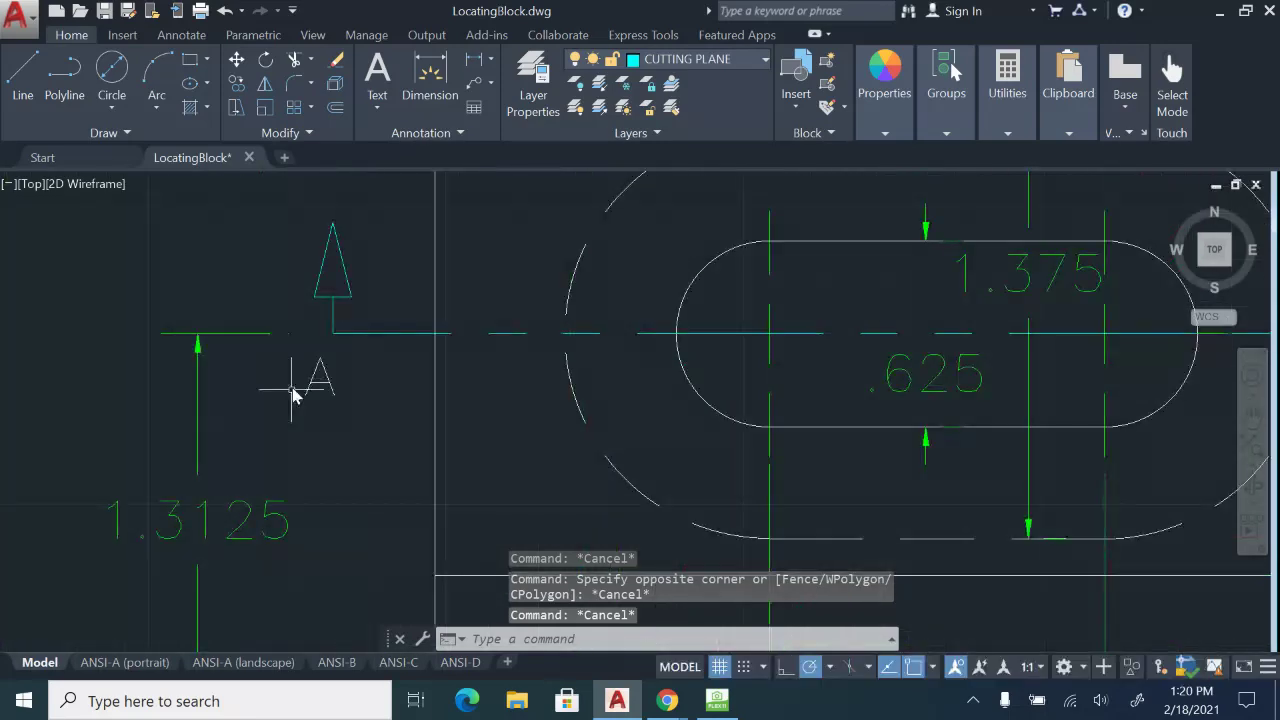
left_click(279, 337)
key("Escape")
scroll(412, 429, "down", 4)
Check the right-hand arrow and the 4.500 dimension, then make CENTER the current layer.
middle_click_drag(763, 450, 441, 453)
scroll(596, 407, "up", 2)
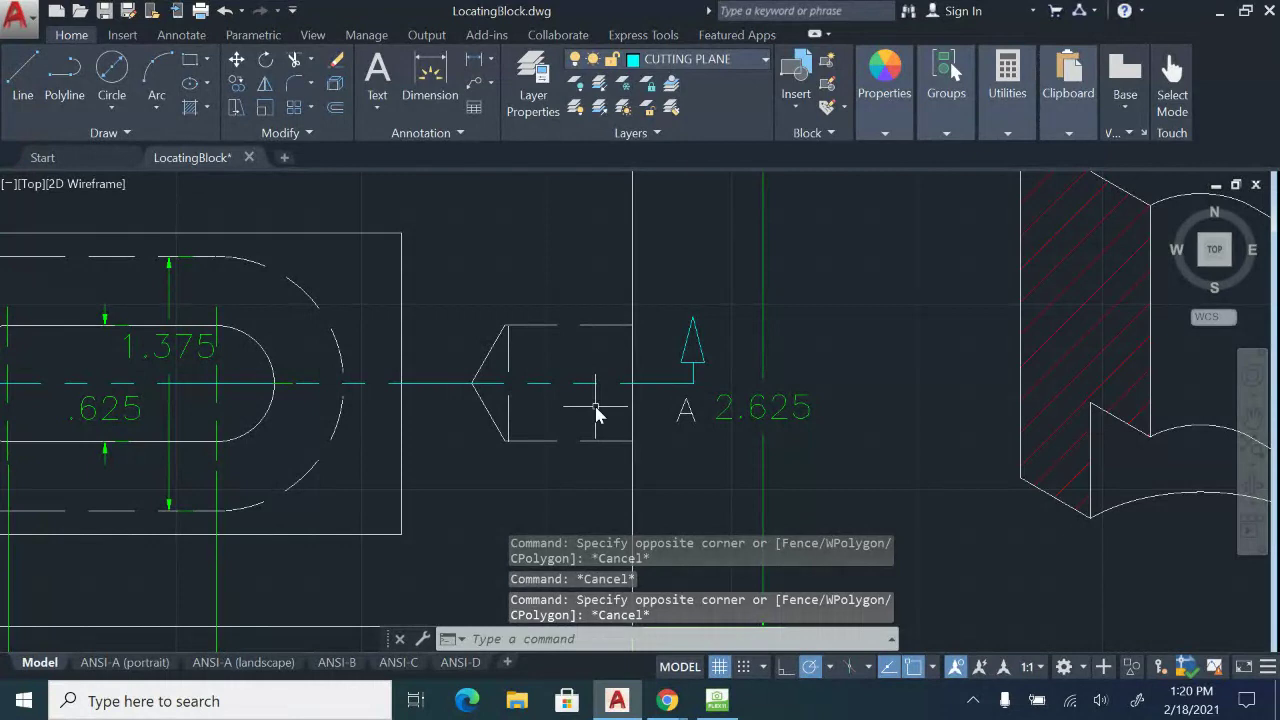
scroll(596, 410, "down", 2)
scroll(663, 414, "up", 2)
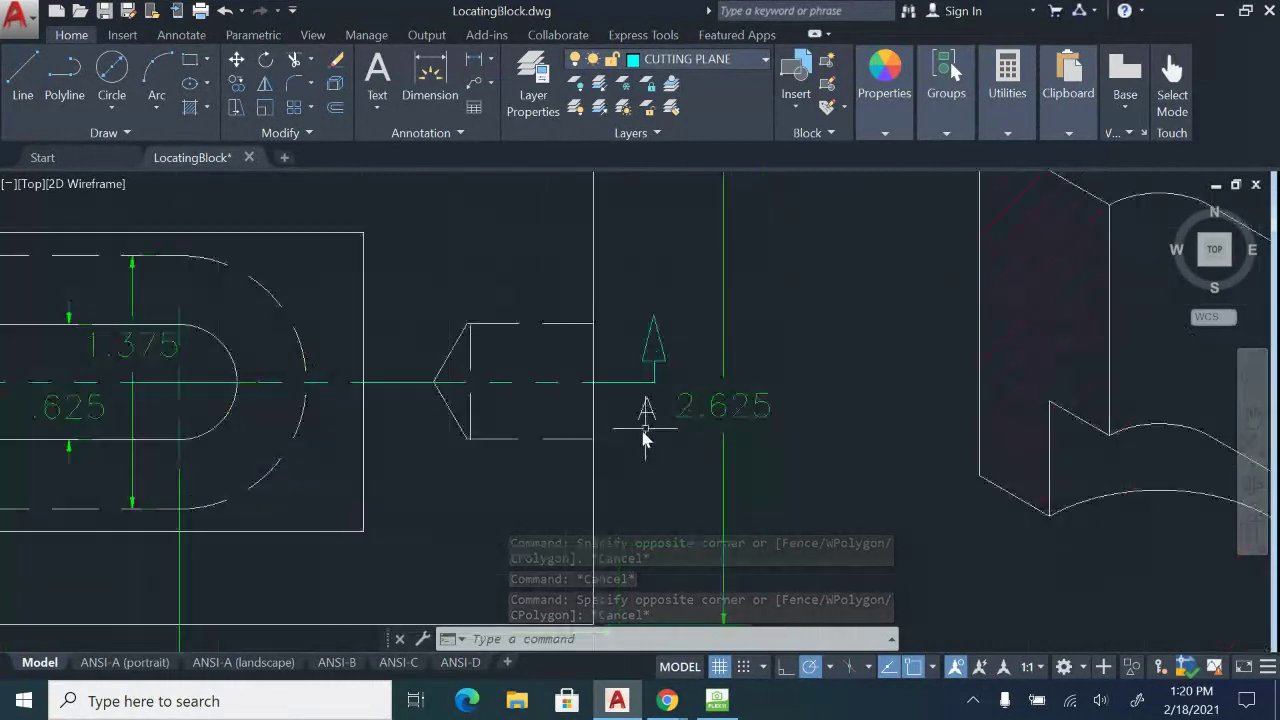
scroll(633, 436, "down", 2)
middle_click_drag(633, 435, 681, 362)
scroll(300, 430, "down", 3)
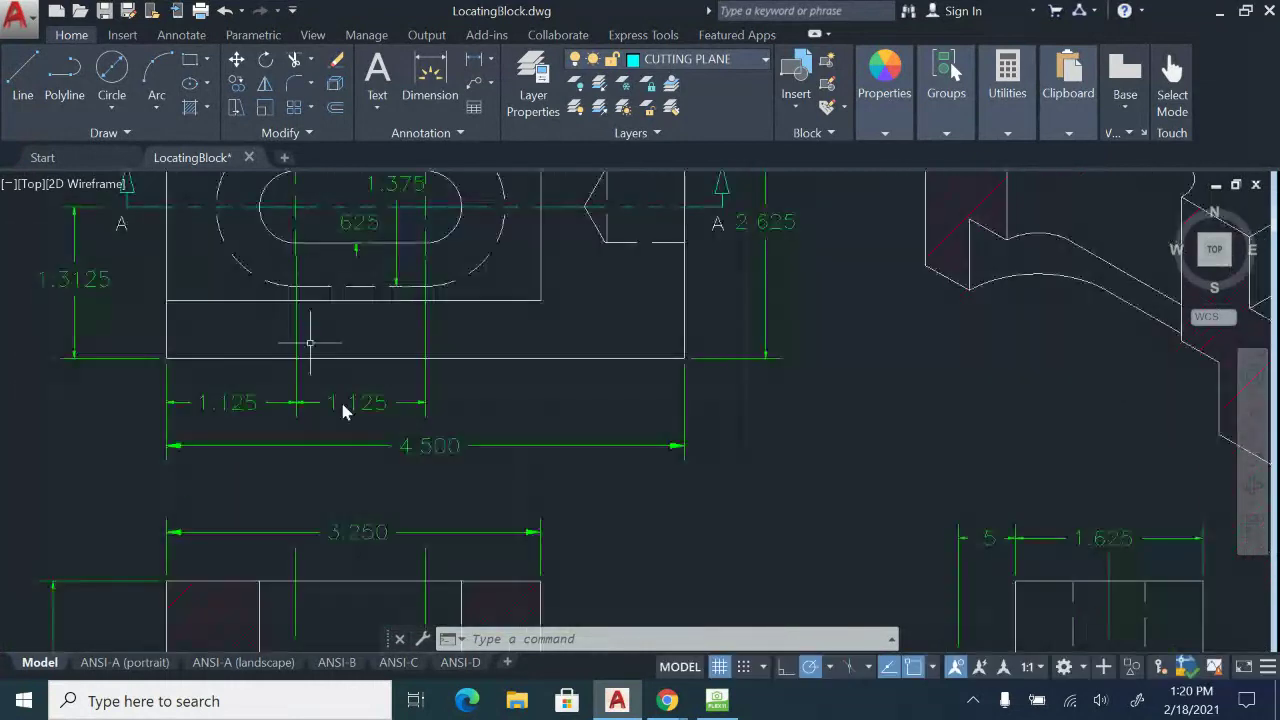
scroll(388, 385, "up", 1)
mouse_move(390, 393)
middle_mouse_down()
mouse_move(409, 423)
mouse_move(586, 434)
mouse_move(637, 390)
mouse_move(636, 420)
mouse_move(206, 414)
mouse_move(66, 426)
middle_mouse_up()
scroll(636, 420, "down", 2)
scroll(596, 429, "up", 2)
middle_click_drag(596, 429, 481, 325)
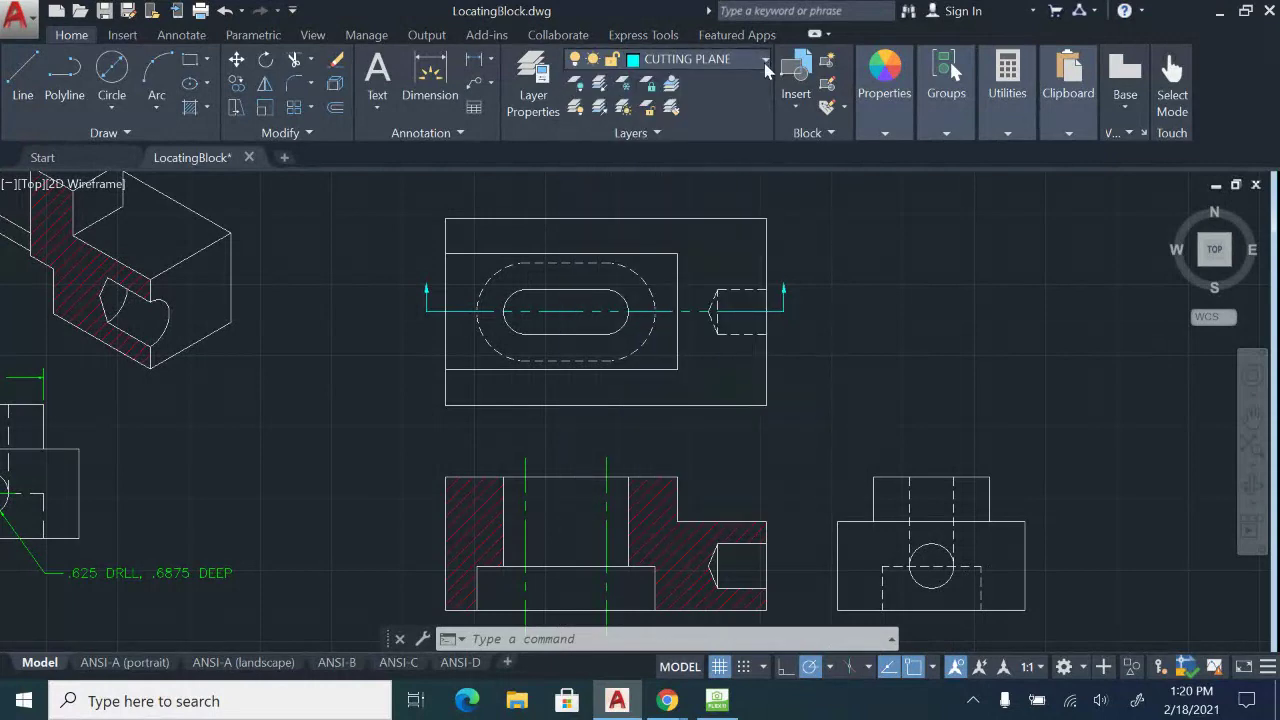
left_click(764, 62)
left_click(683, 108)
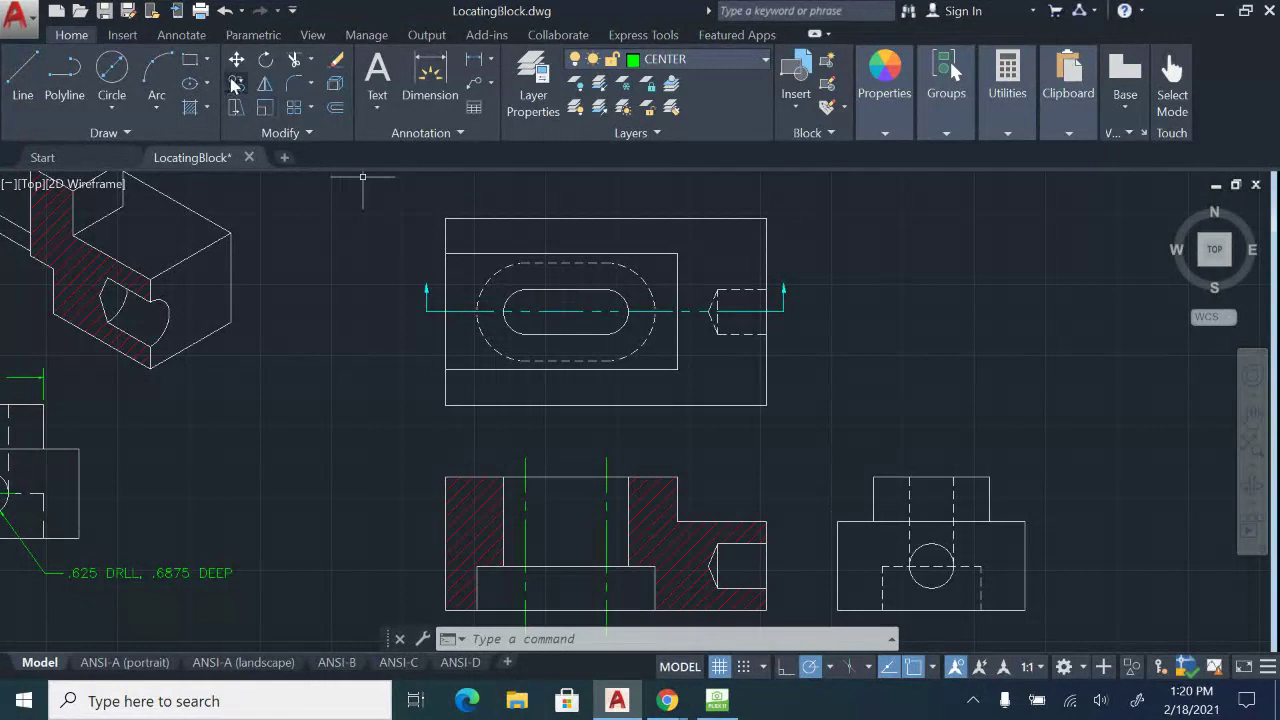
Add centre marks to the slot's right arc and the side view's circle.
left_click(186, 36)
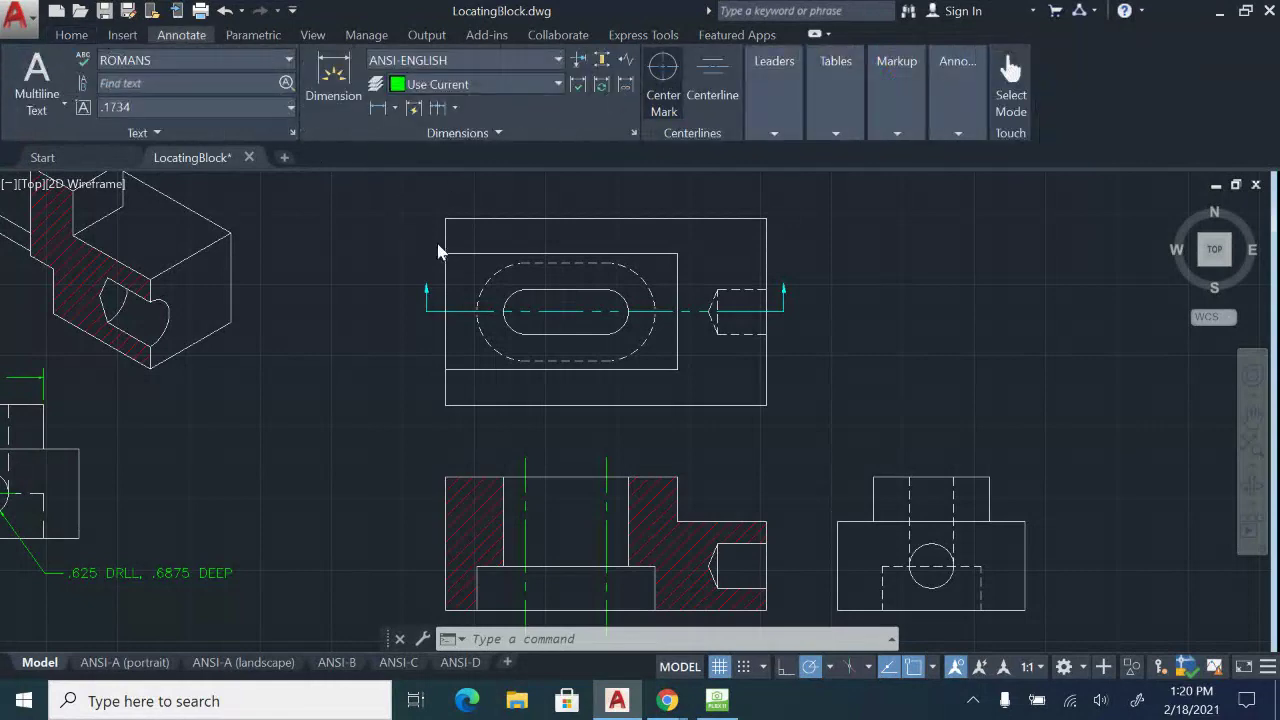
scroll(440, 252, "up", 2)
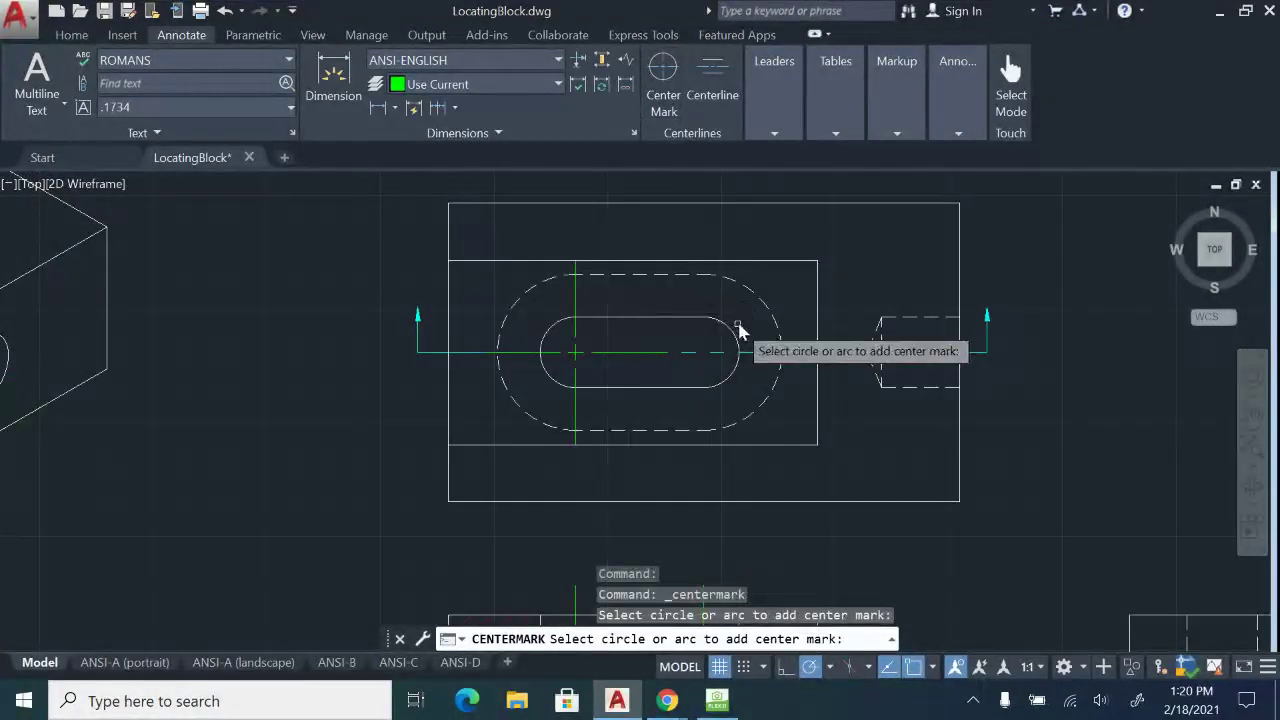
left_click(758, 297)
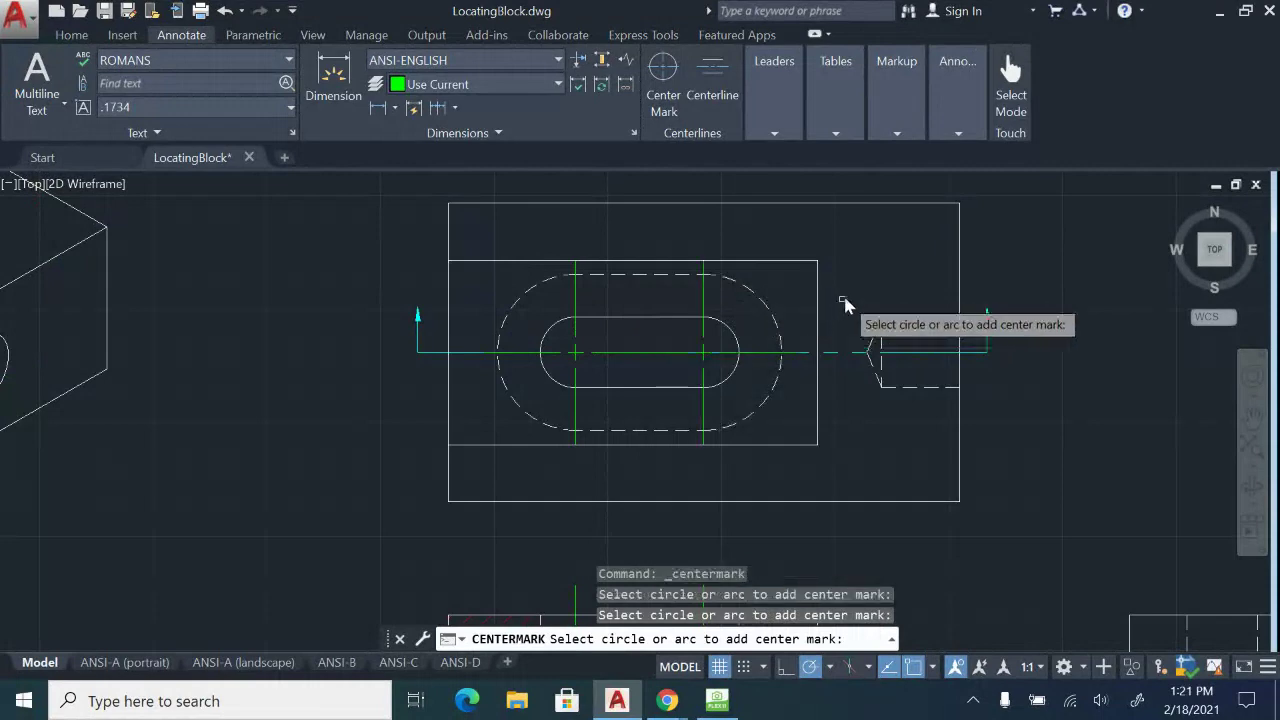
key("Escape")
scroll(940, 353, "down", 2)
middle_click_drag(815, 554, 799, 398)
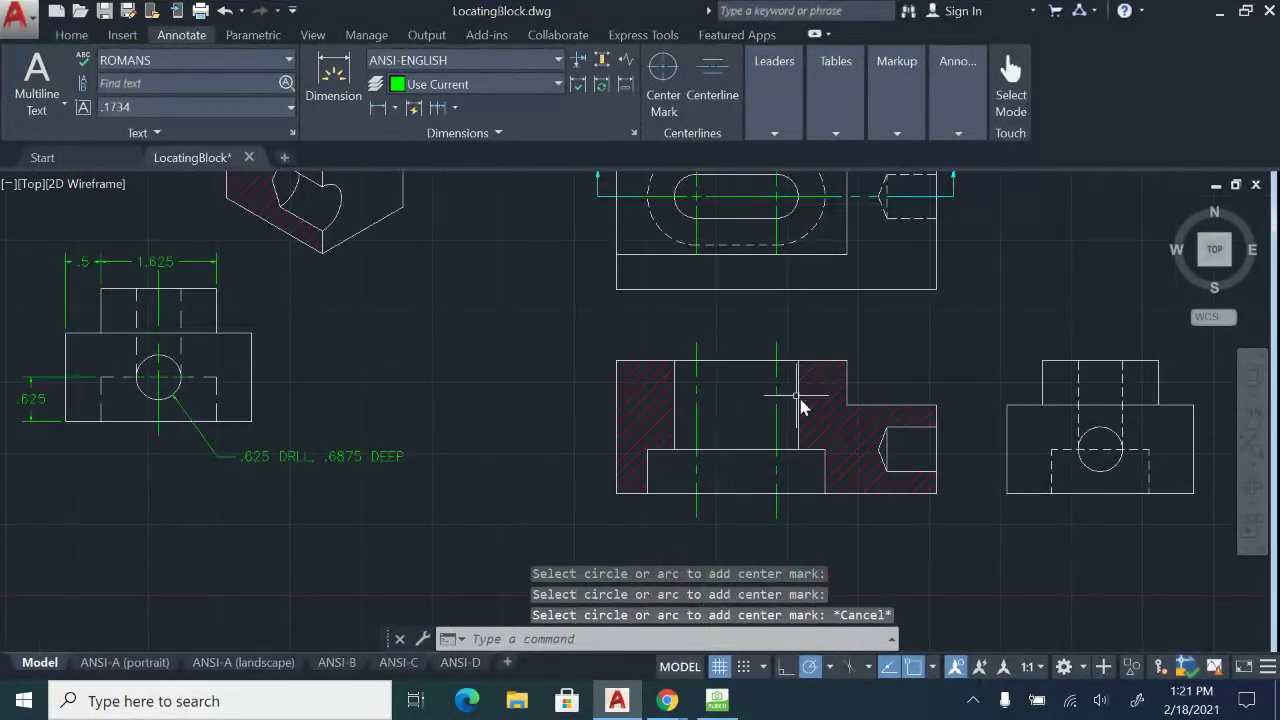
middle_click_drag(877, 382, 812, 378)
left_click(662, 68)
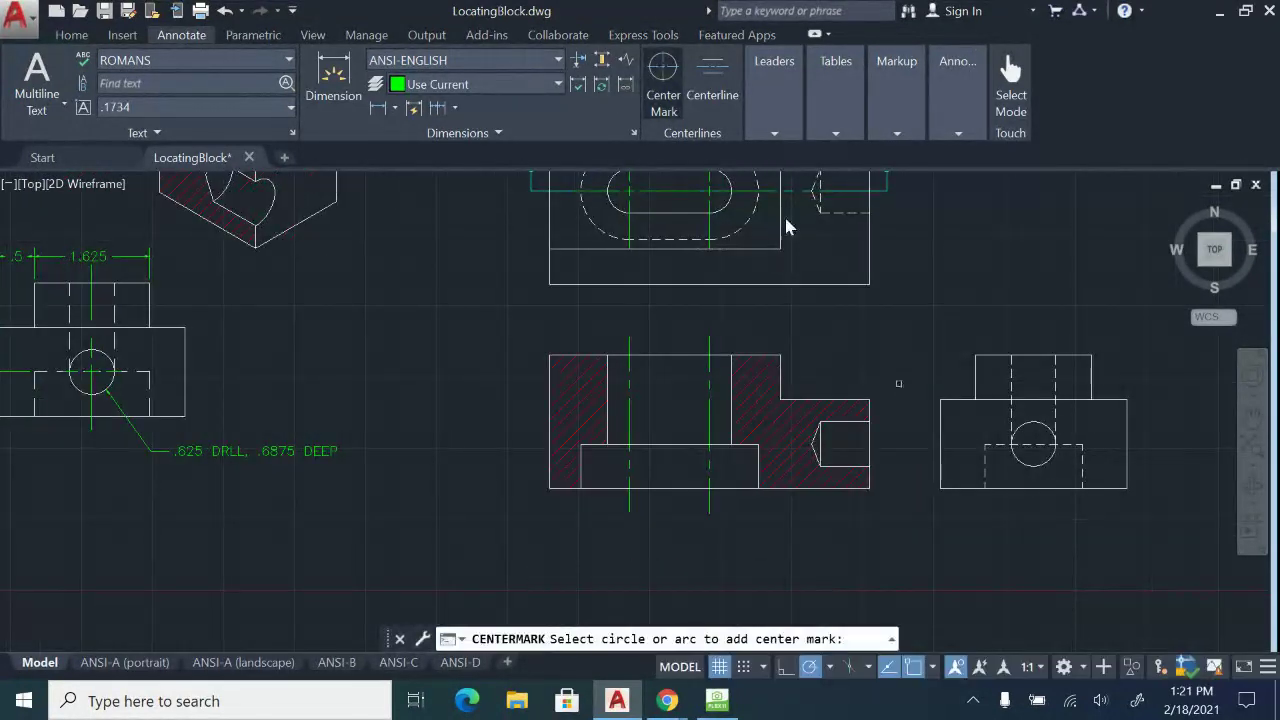
scroll(901, 300, "up", 2)
left_click(1107, 493)
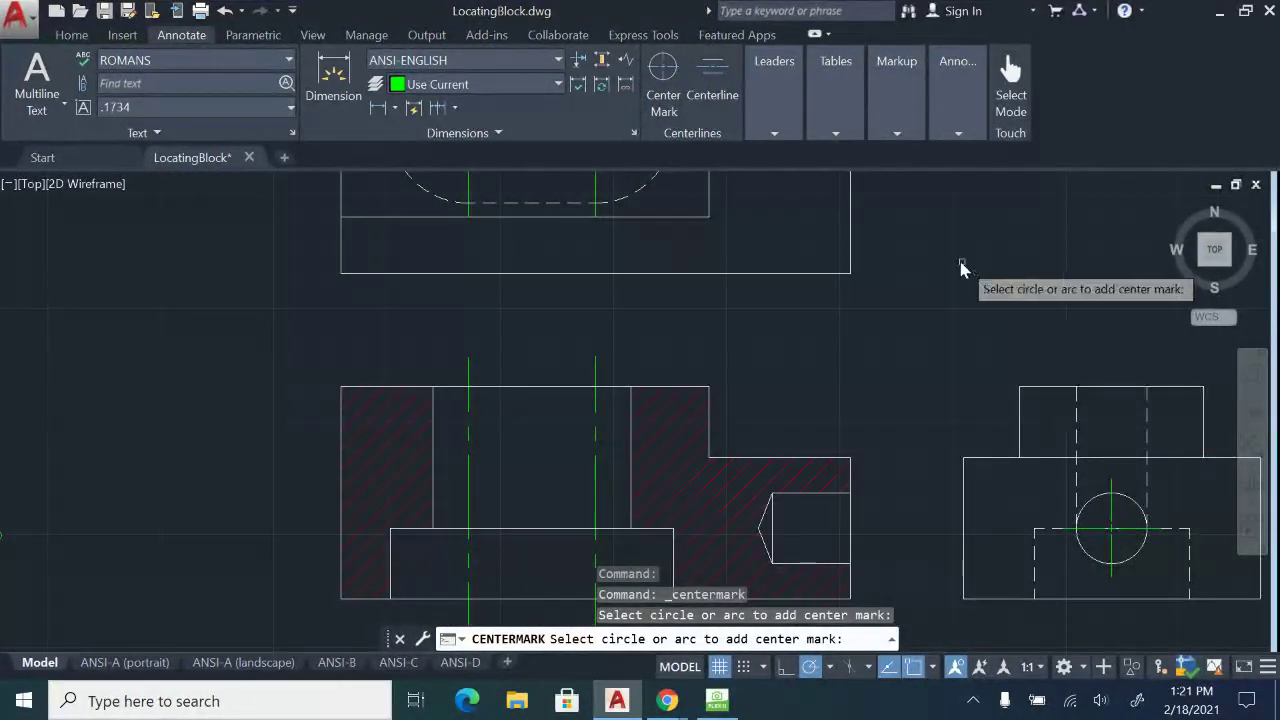
middle_click_drag(915, 259, 727, 297)
key("Escape")
Bring the cutting-plane line to the front of the draw order.
middle_click_drag(590, 273, 701, 397)
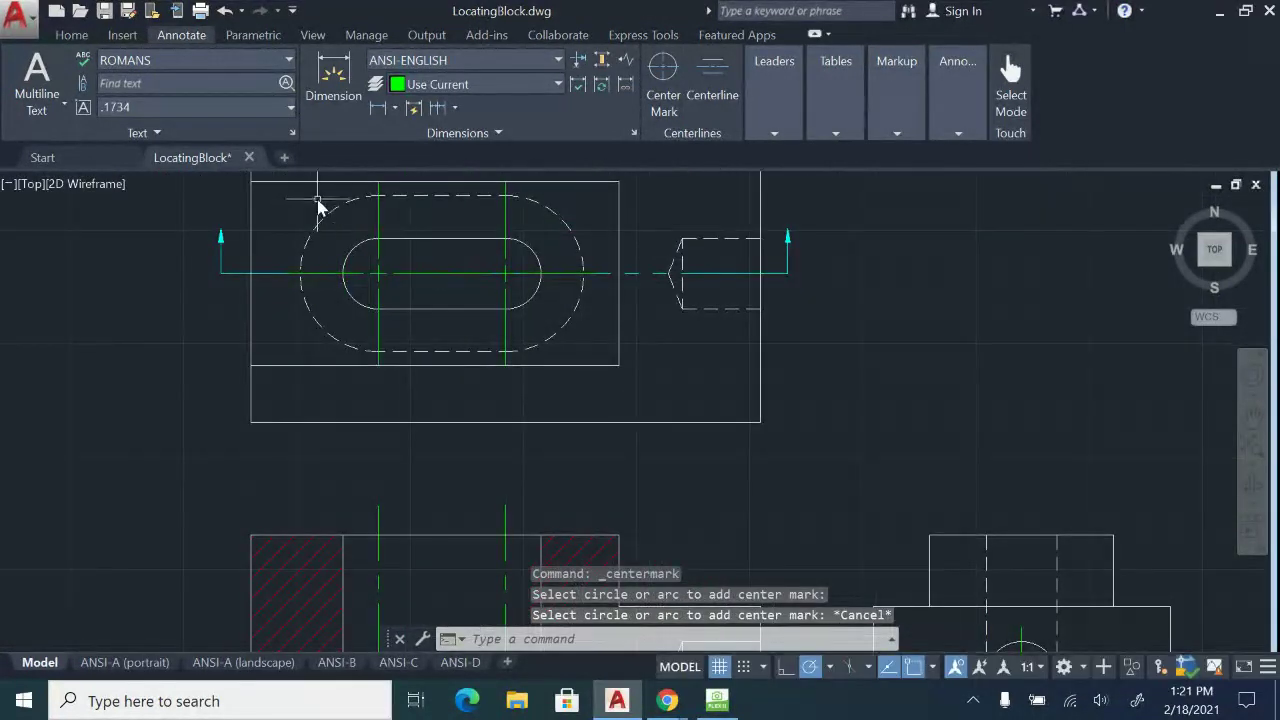
scroll(319, 196, "up", 2)
left_click(248, 319)
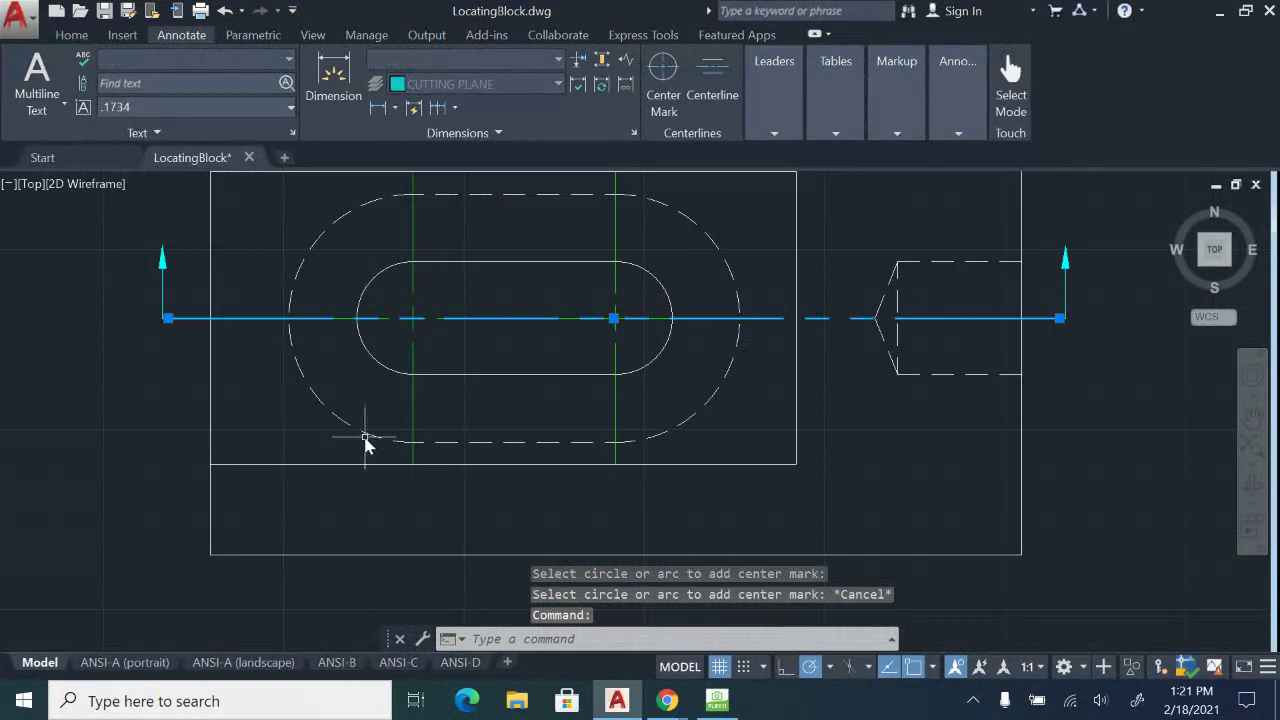
right_click(233, 330)
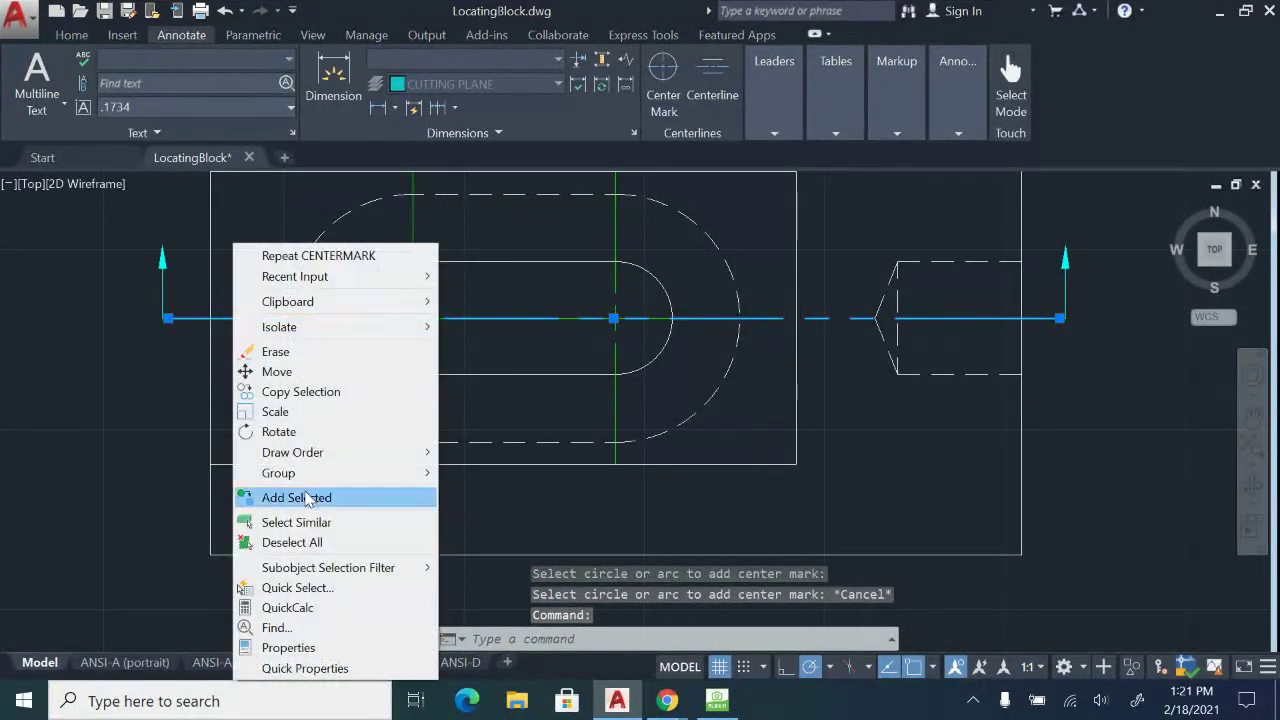
mouse_move(318, 456)
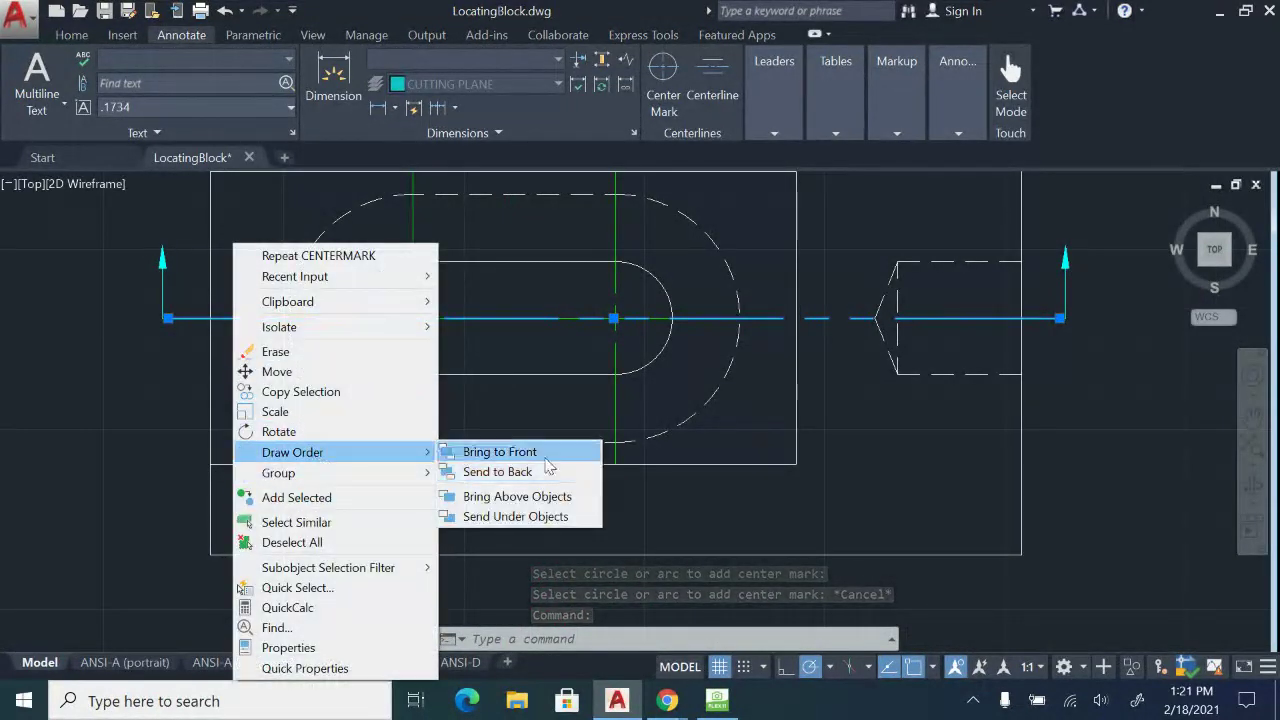
left_click(515, 451)
key("Escape")
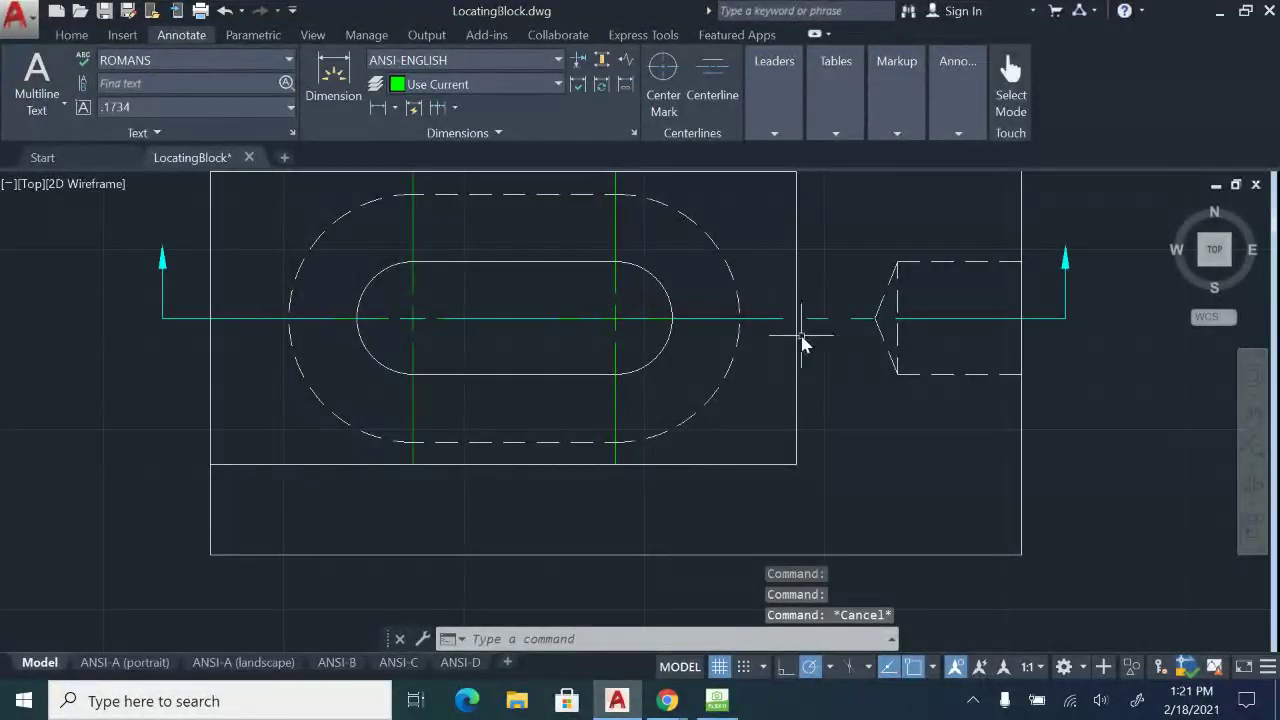
Zoom to extents with a middle-button double-click to show every view of the drawing.
scroll(563, 363, "down", 4)
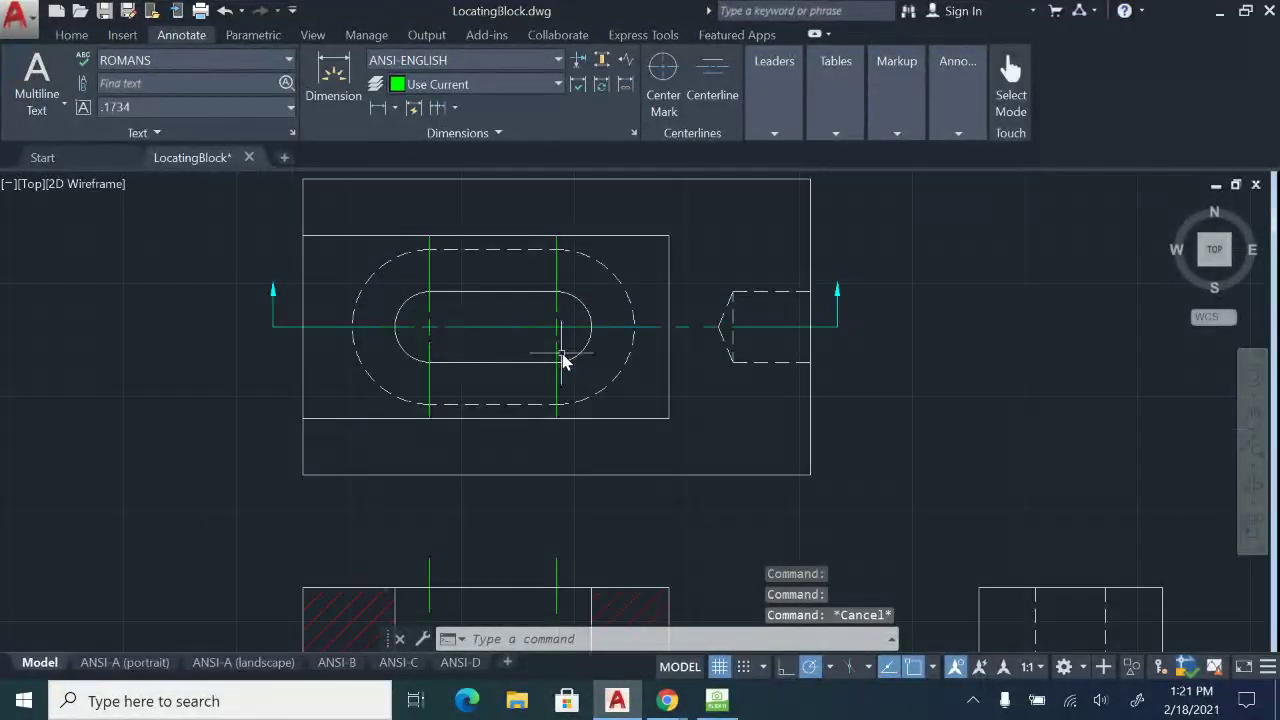
middle_click_drag(563, 363, 537, 258)
middle_click(278, 374)
middle_click(278, 374)
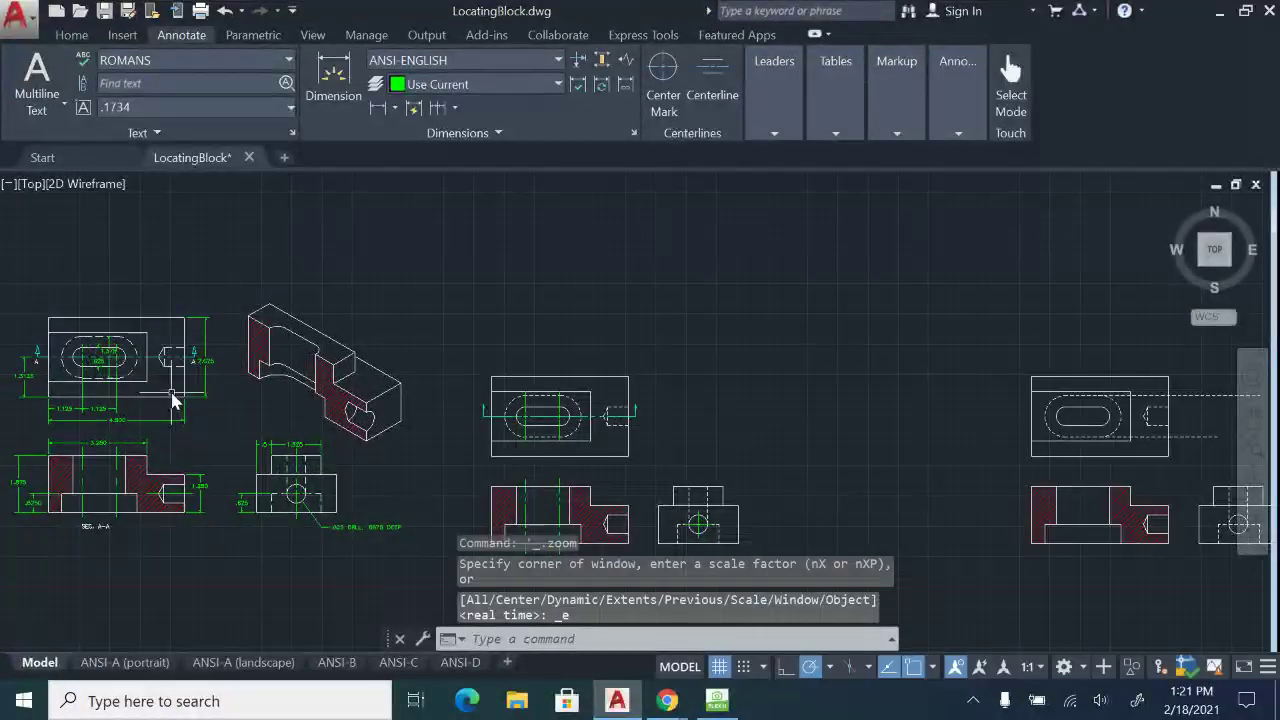
Switch the snap and grid to isometric in Snap Settings.
middle_click_drag(316, 380, 473, 345)
scroll(473, 345, "up", 2)
scroll(658, 400, "up", 2)
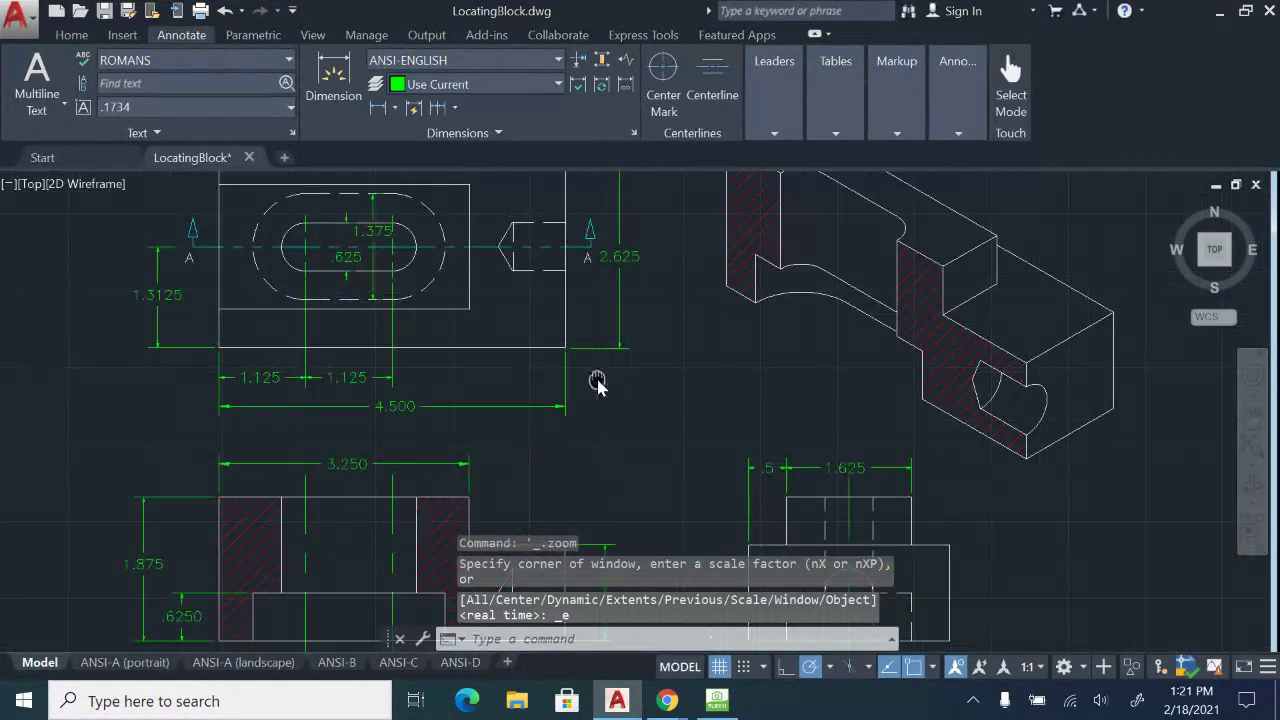
mouse_move(597, 380)
middle_mouse_down()
mouse_move(689, 274)
mouse_move(584, 333)
mouse_move(563, 329)
mouse_move(563, 306)
mouse_move(613, 414)
middle_mouse_up()
scroll(613, 414, "down", 2)
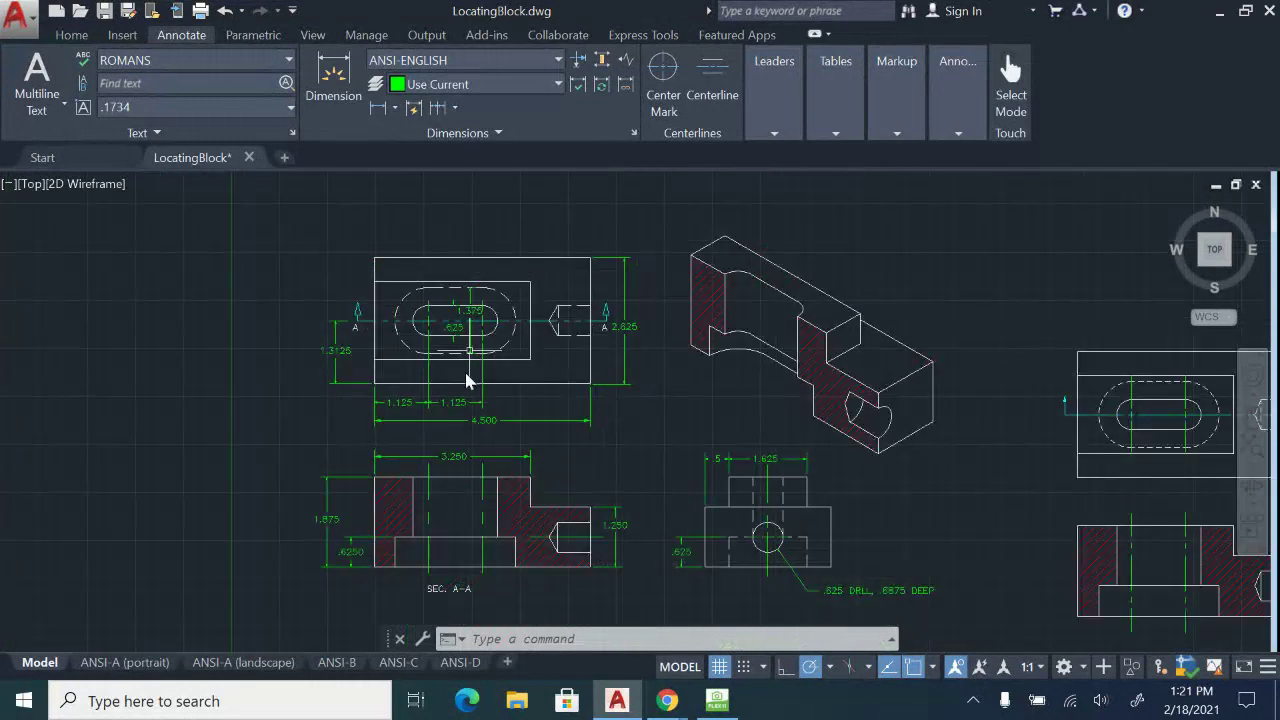
left_click(665, 192)
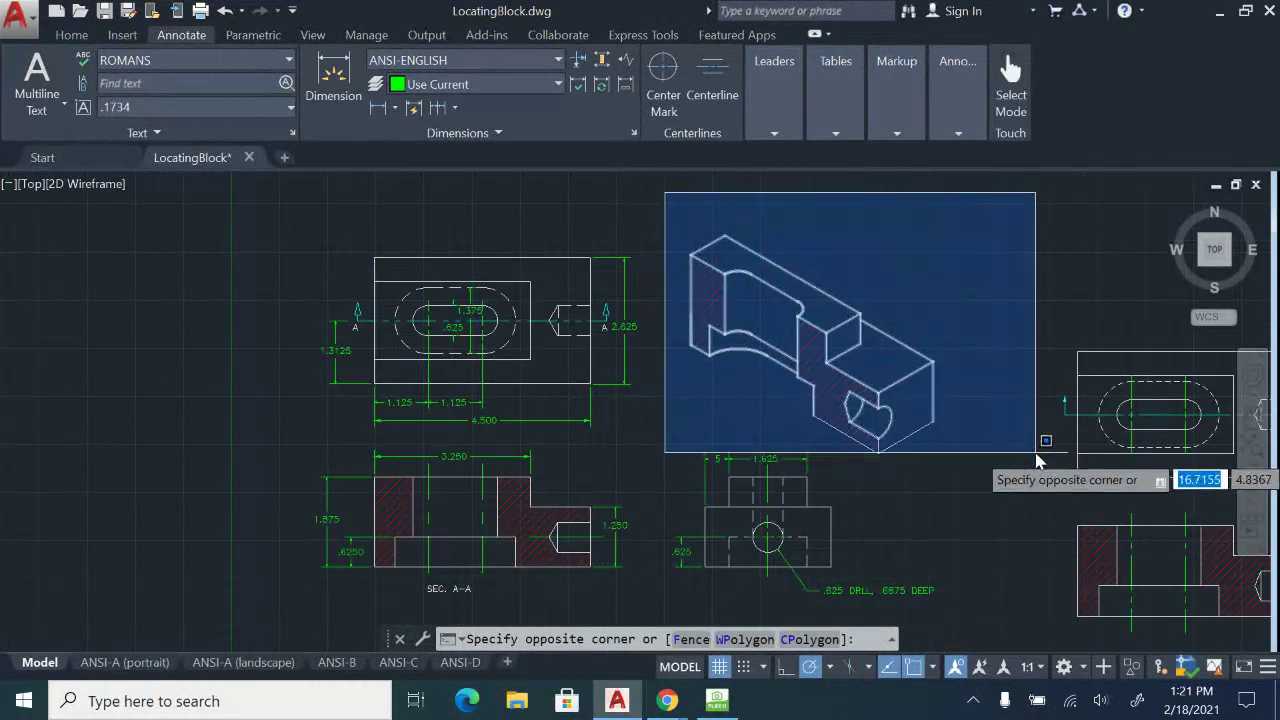
key("Escape")
middle_click_drag(957, 217, 131, 201)
middle_click_drag(512, 365, 551, 294)
key("Escape")
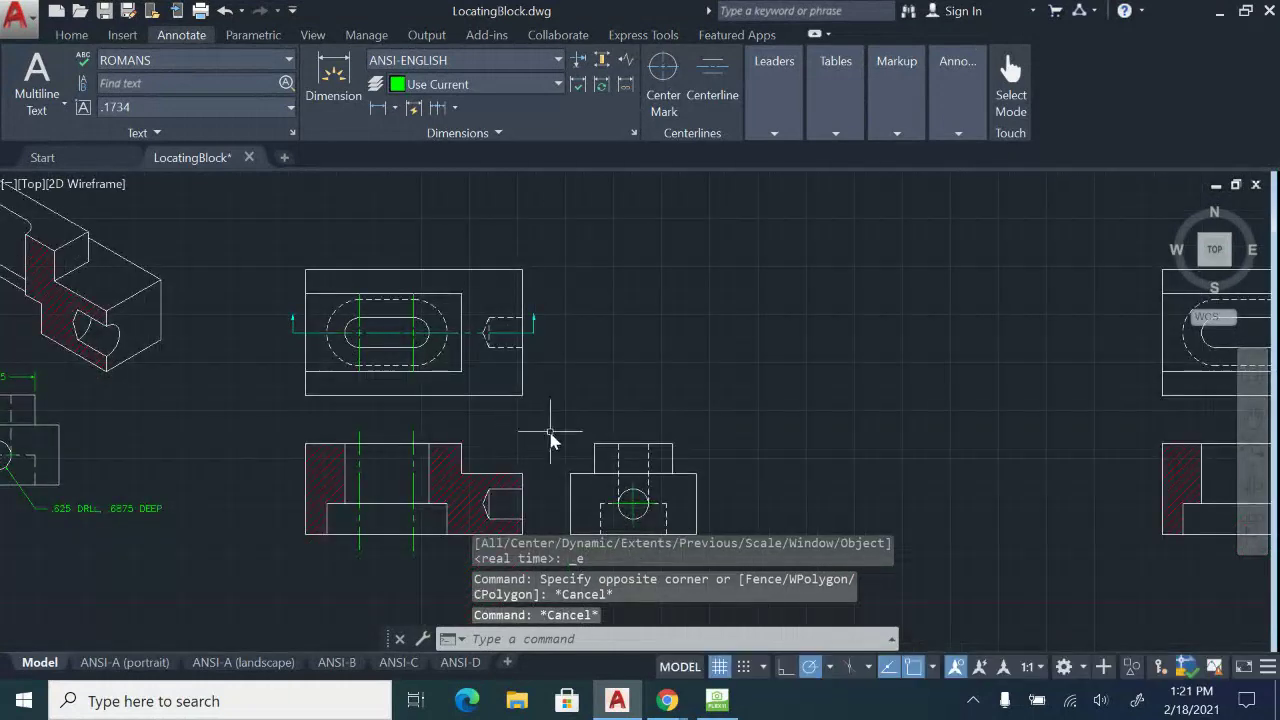
right_click(742, 671)
left_click(715, 647)
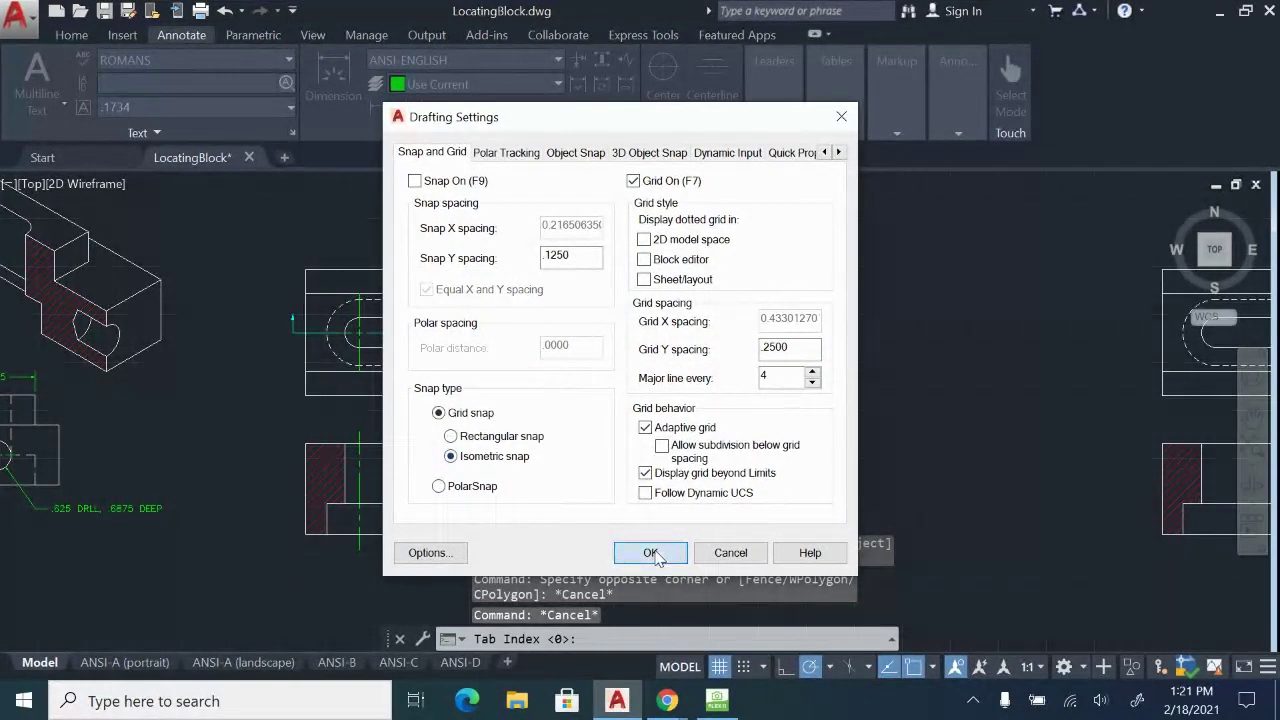
left_click(651, 553)
Turn on ortho mode.
middle_click_drag(670, 296, 651, 321)
scroll(688, 293, "down", 2)
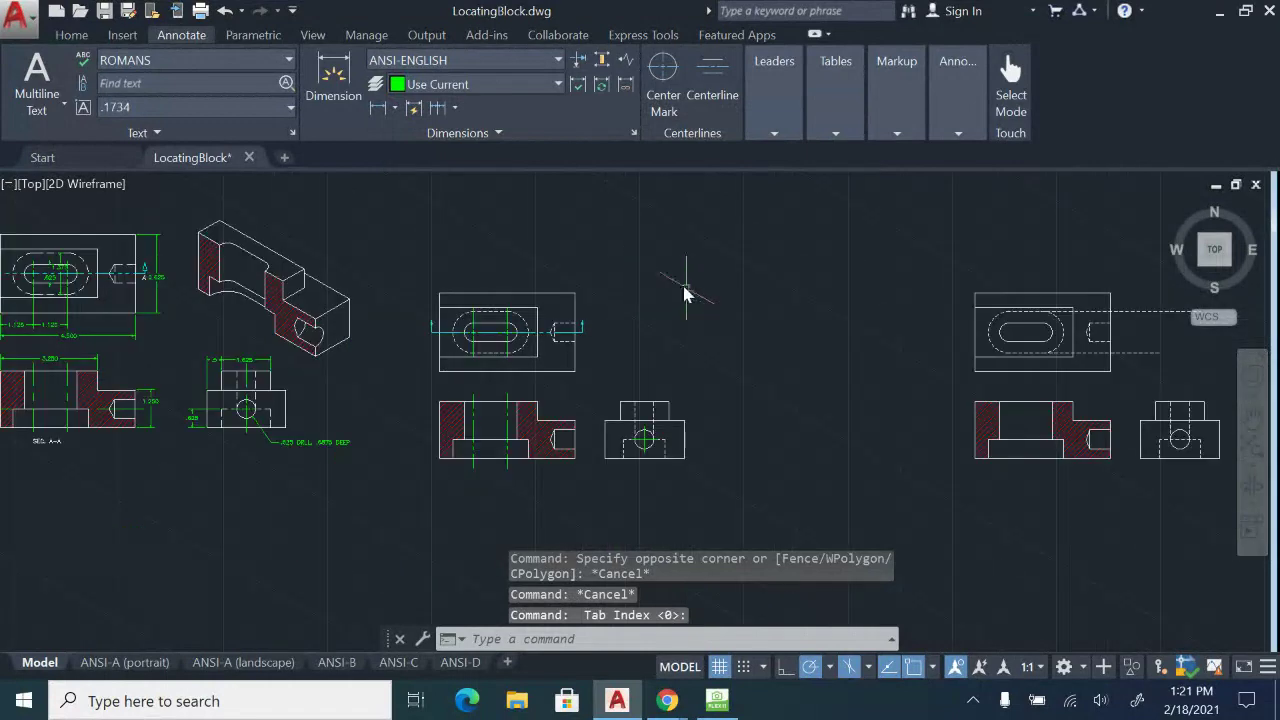
scroll(707, 307, "up", 2)
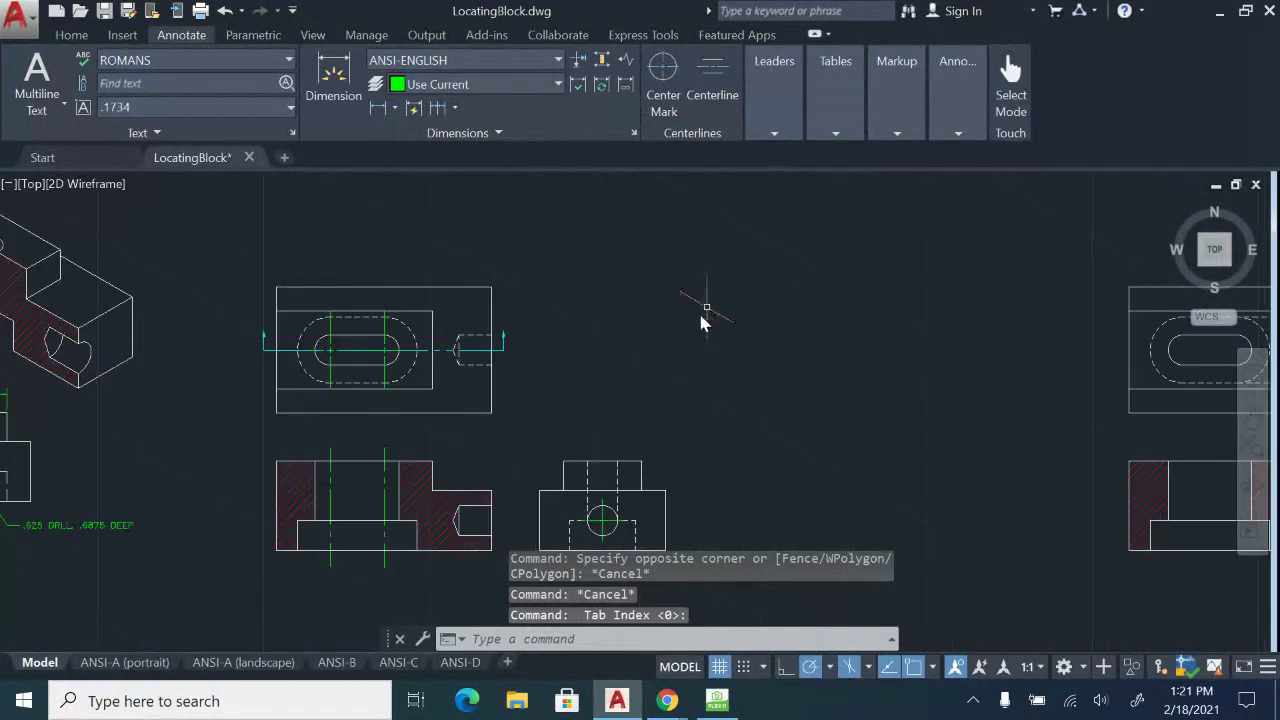
left_click(784, 667)
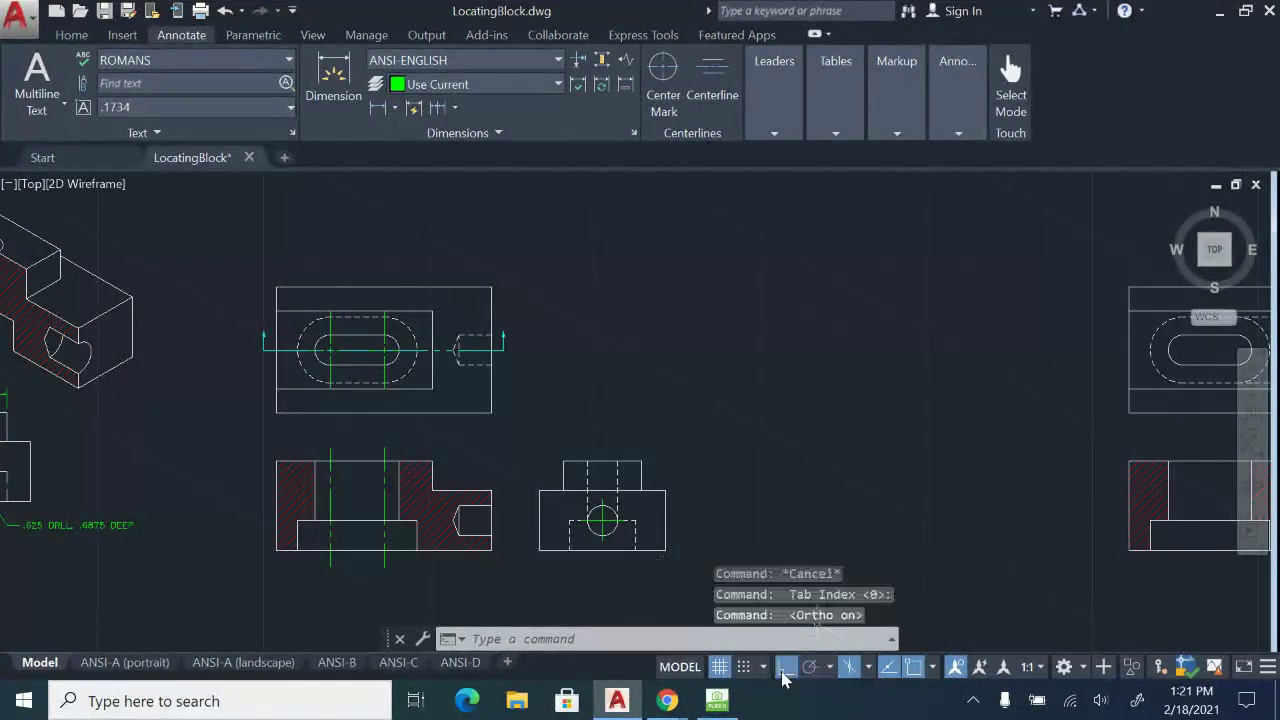
Turn on the CONSTRUCTION layer and make it the current layer.
left_click(62, 37)
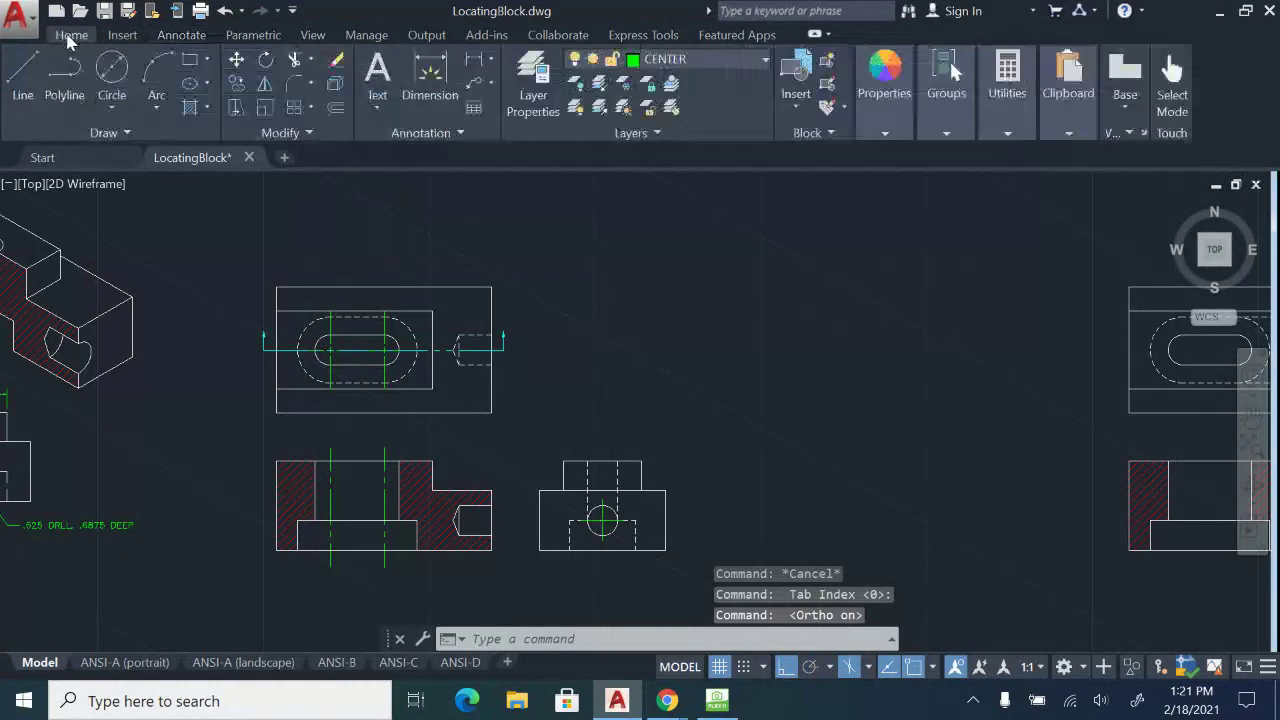
left_click(624, 62)
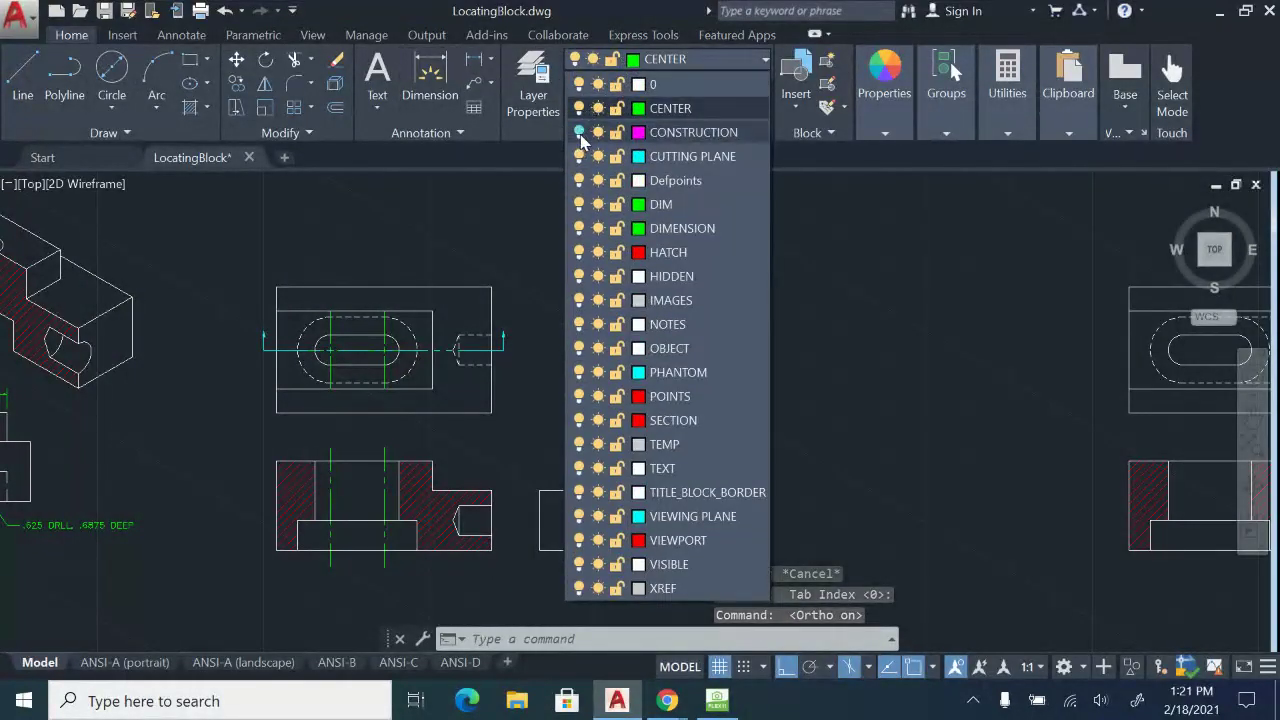
left_click(580, 130)
scroll(812, 247, "down", 2)
middle_click_drag(798, 261, 647, 409)
middle_click_drag(717, 286, 777, 366)
left_click(697, 62)
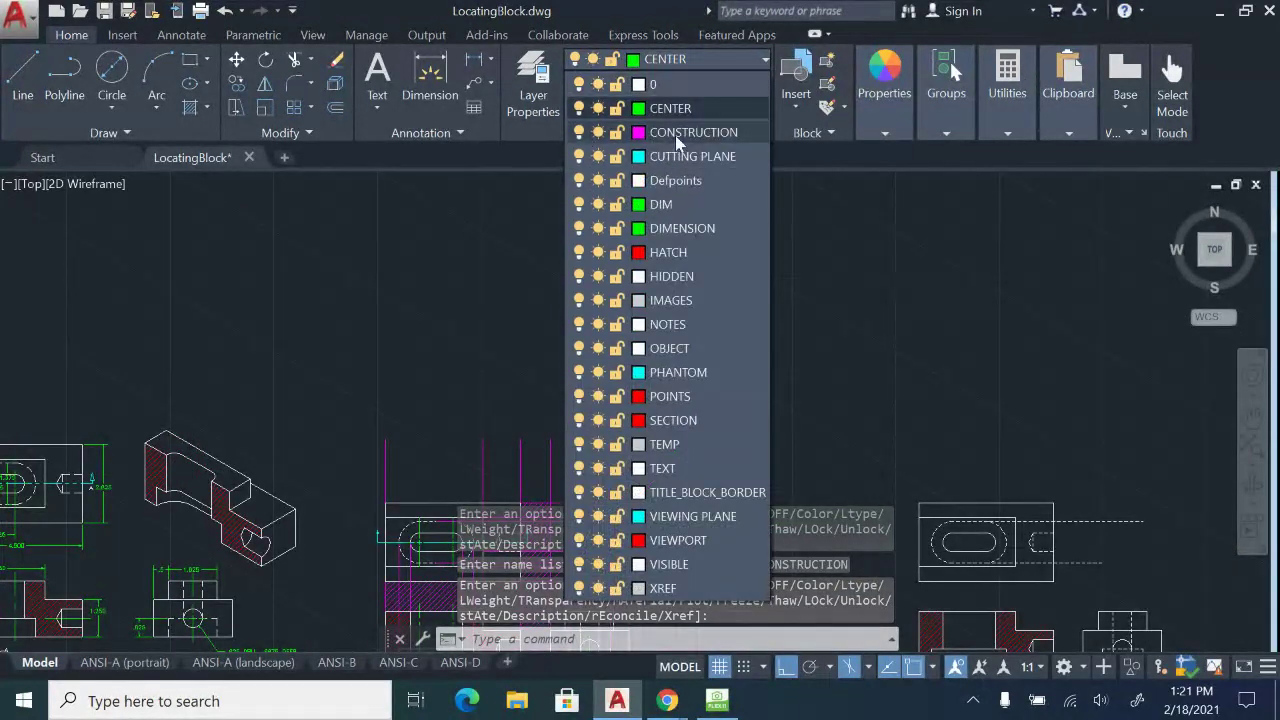
left_click(665, 130)
middle_click_drag(390, 338, 543, 266)
scroll(363, 500, "up", 2)
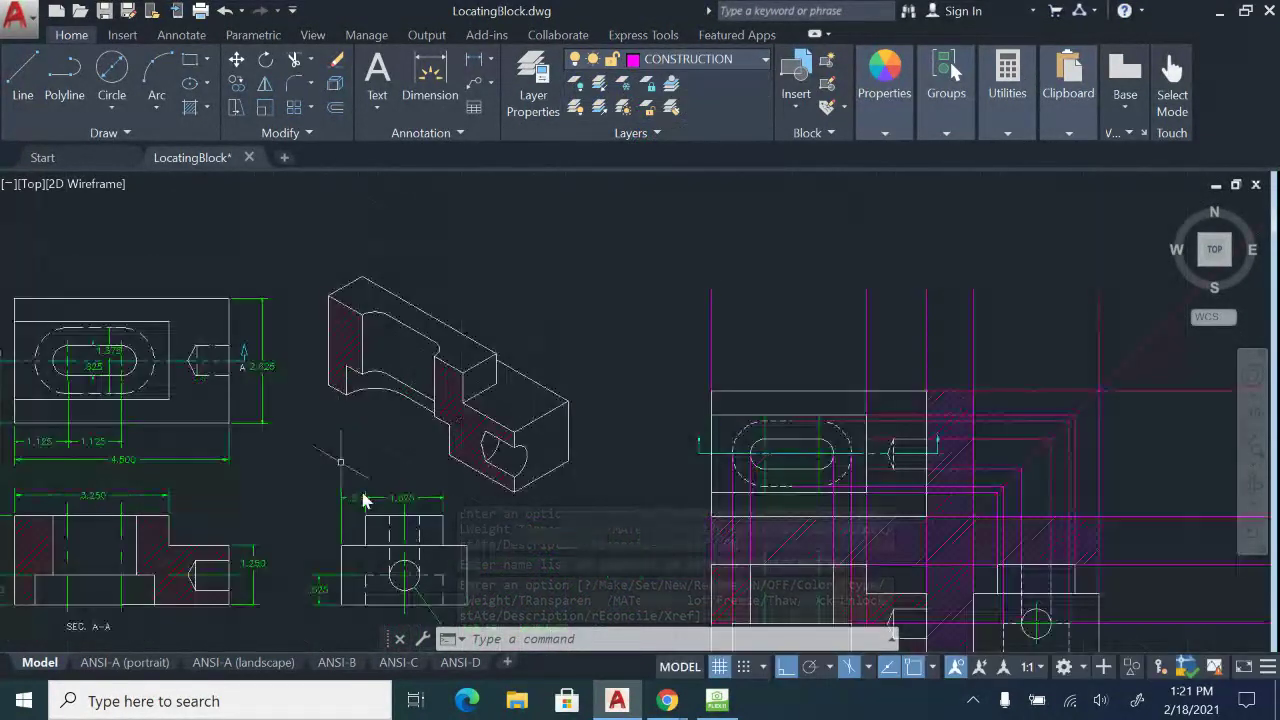
left_click(712, 702)
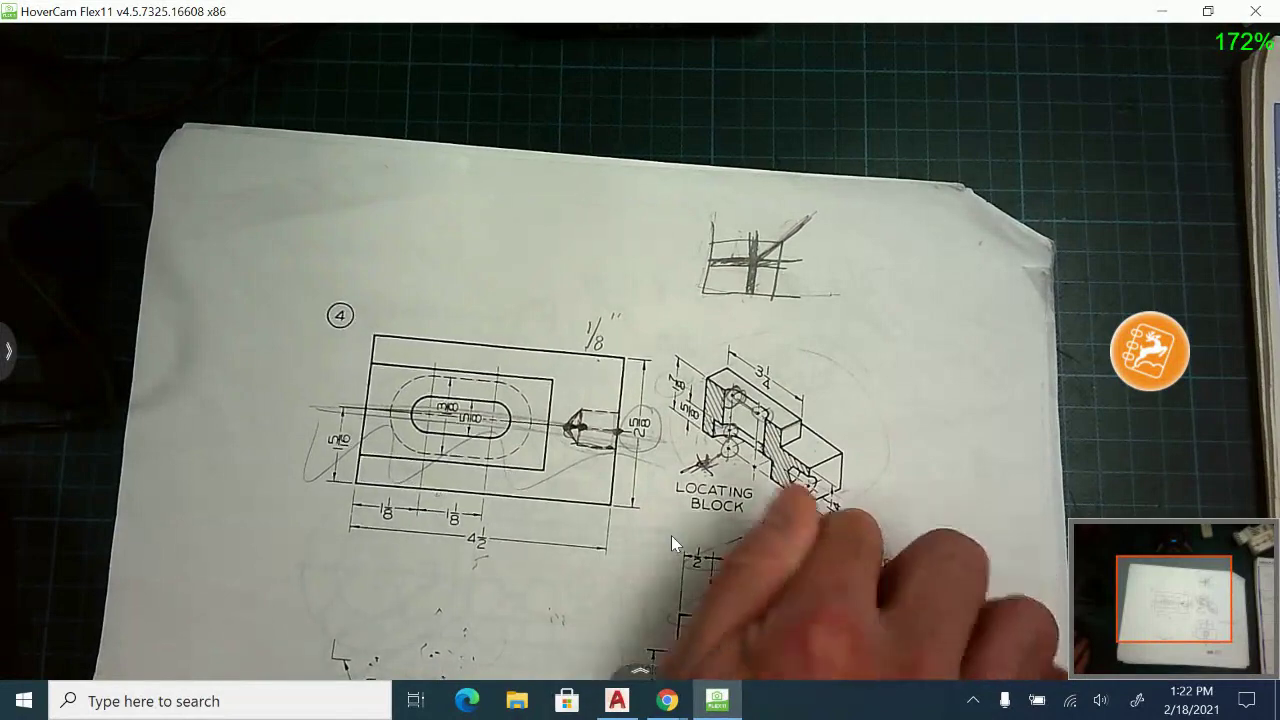
Bring the LocatingBlock drawing in AutoCAD back to the front.
left_click(617, 700)
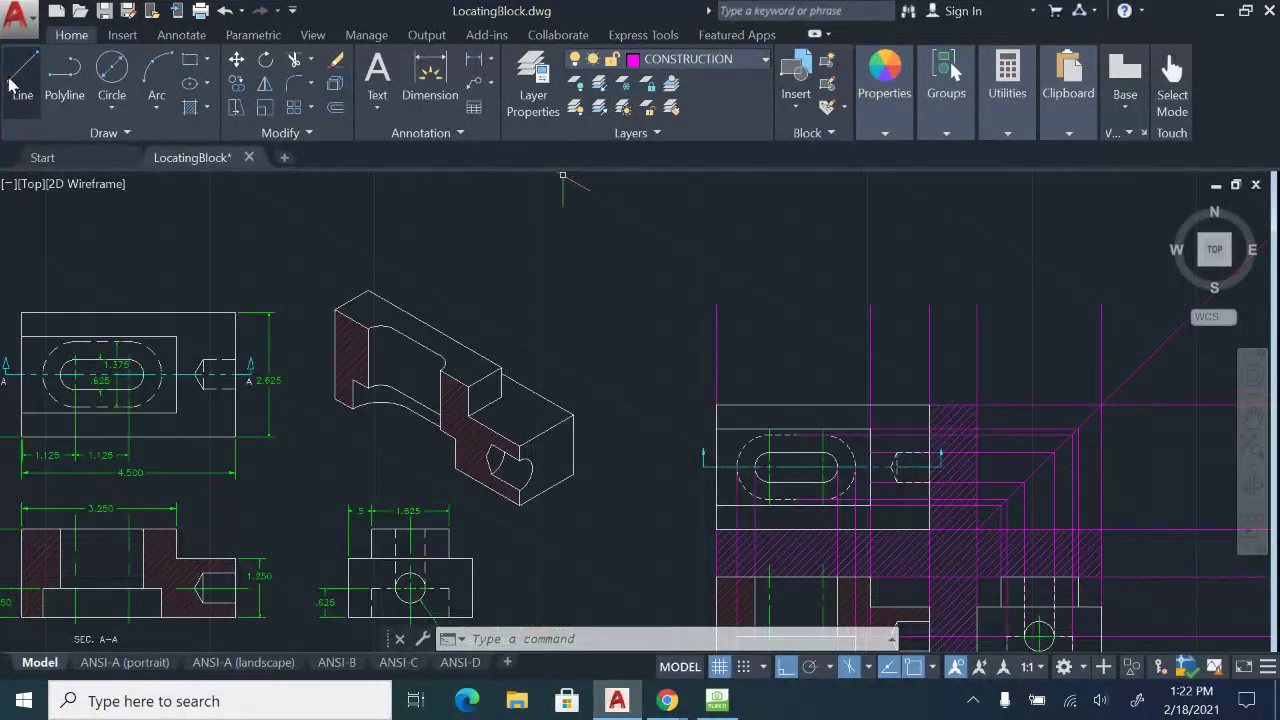
Draw the 4.5 isometric bottom edge and a 1.25 vertical edge as magenta construction lines.
middle_click_drag(554, 321, 612, 499)
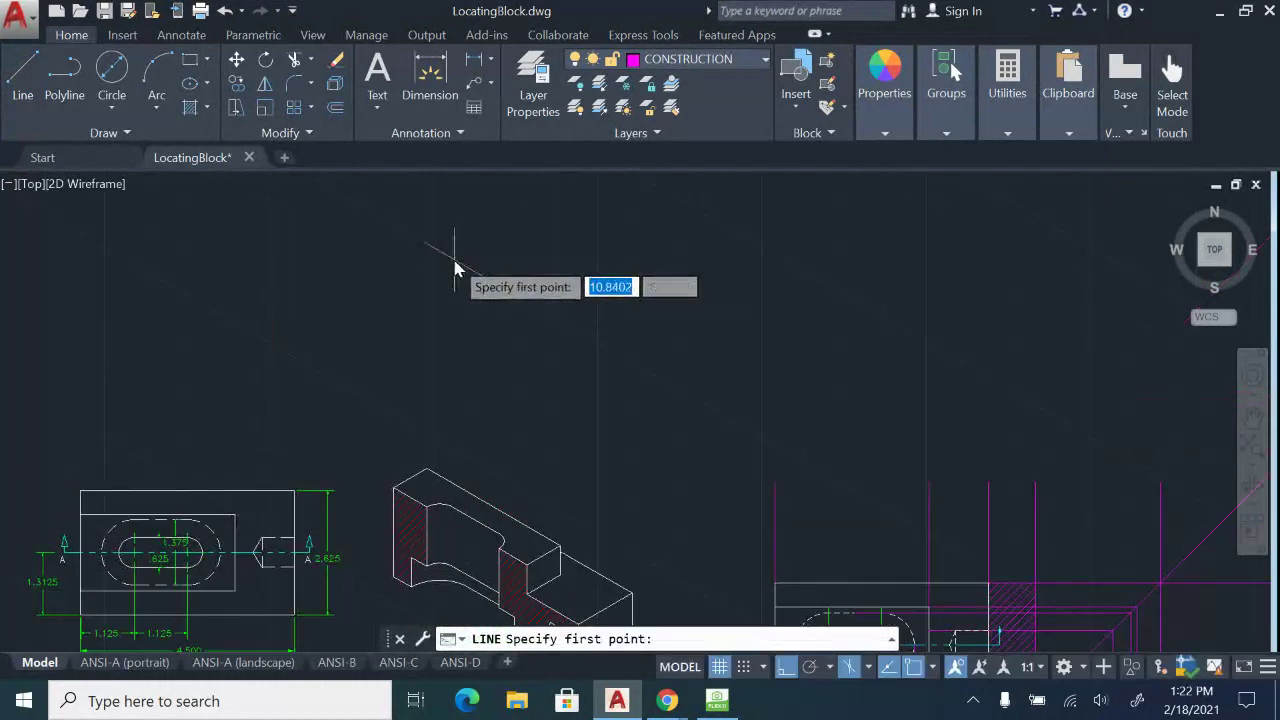
left_click(458, 260)
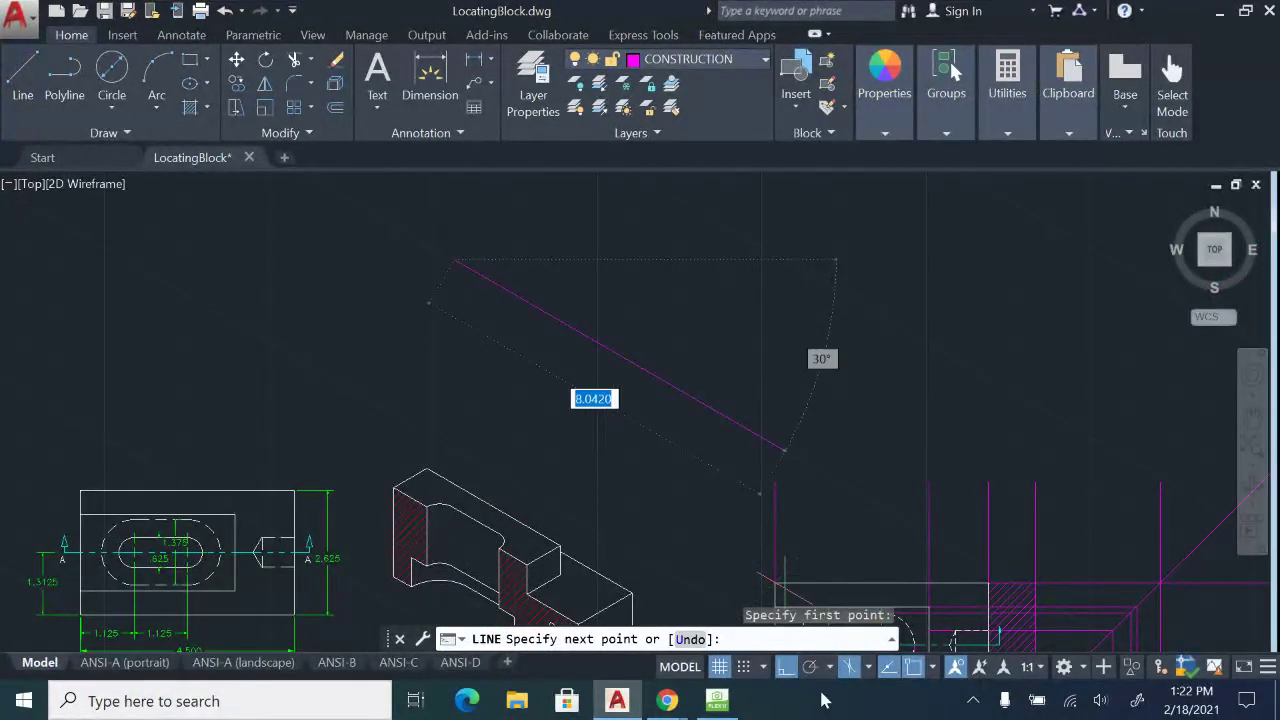
key("F5")
key("F5")
key("F5")
key("F5")
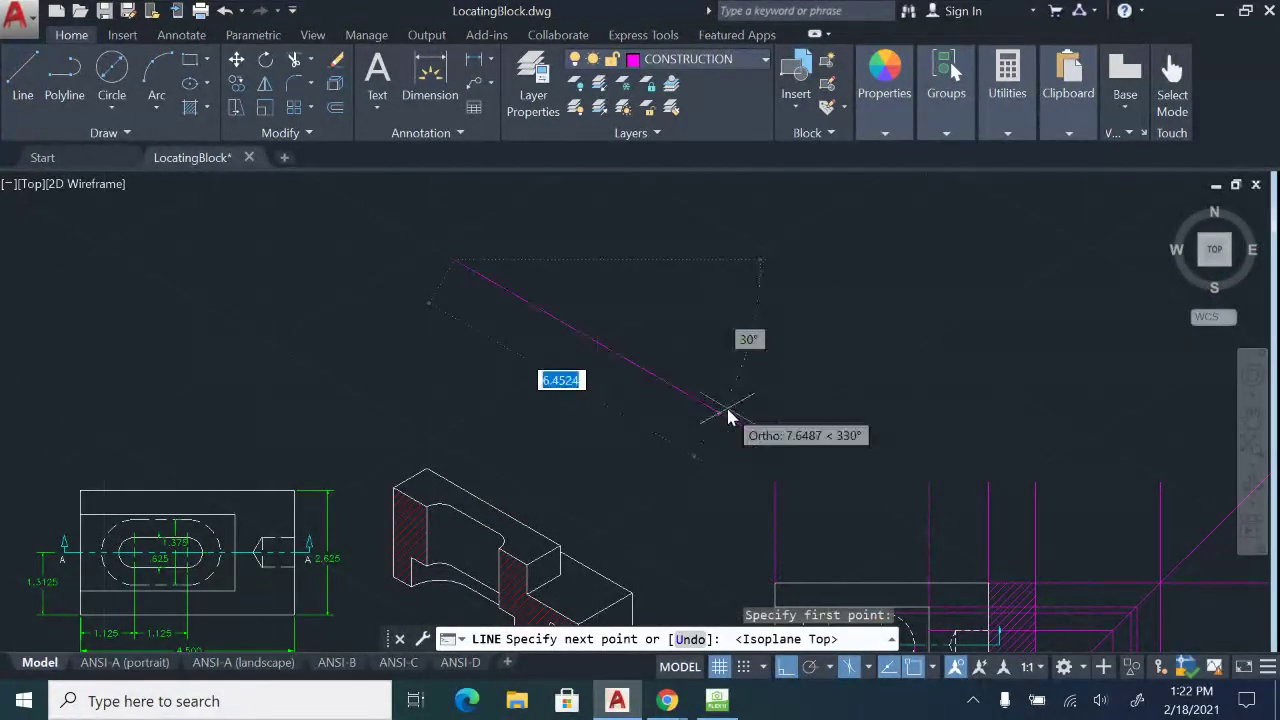
key("F5")
key("F5")
key("F5")
key("F5")
key("F5")
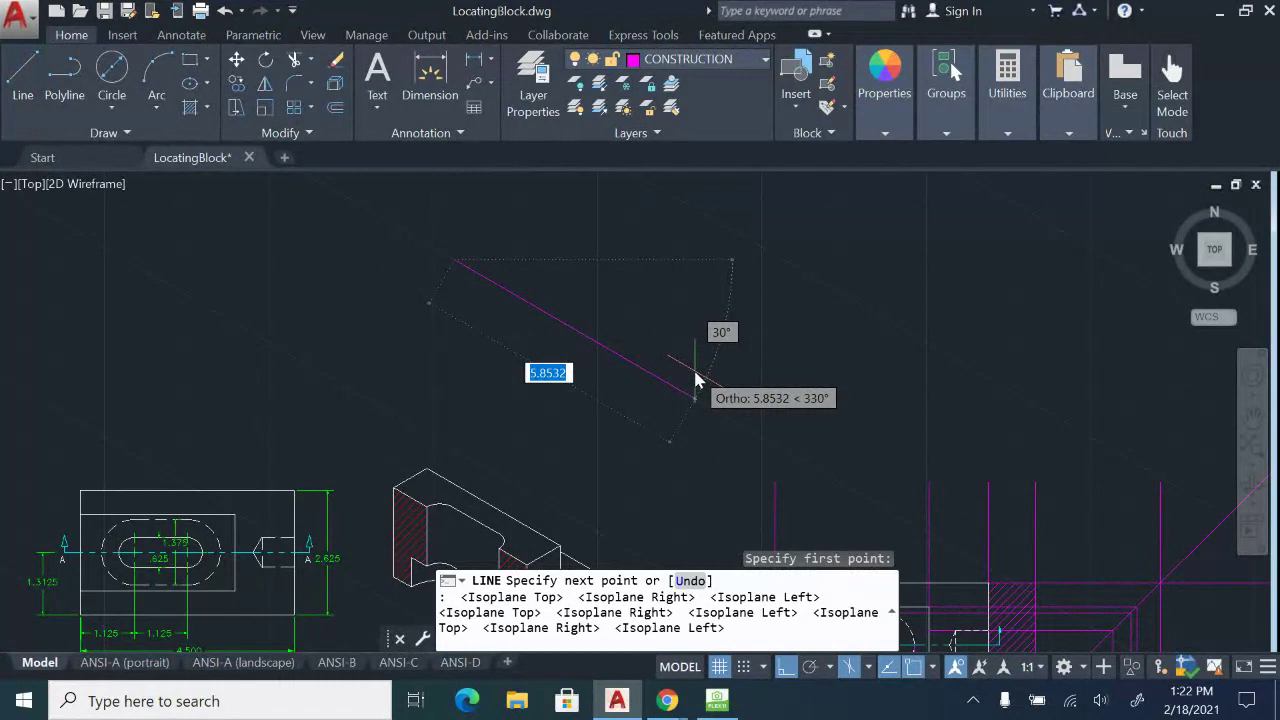
type("4.5")
key("Return")
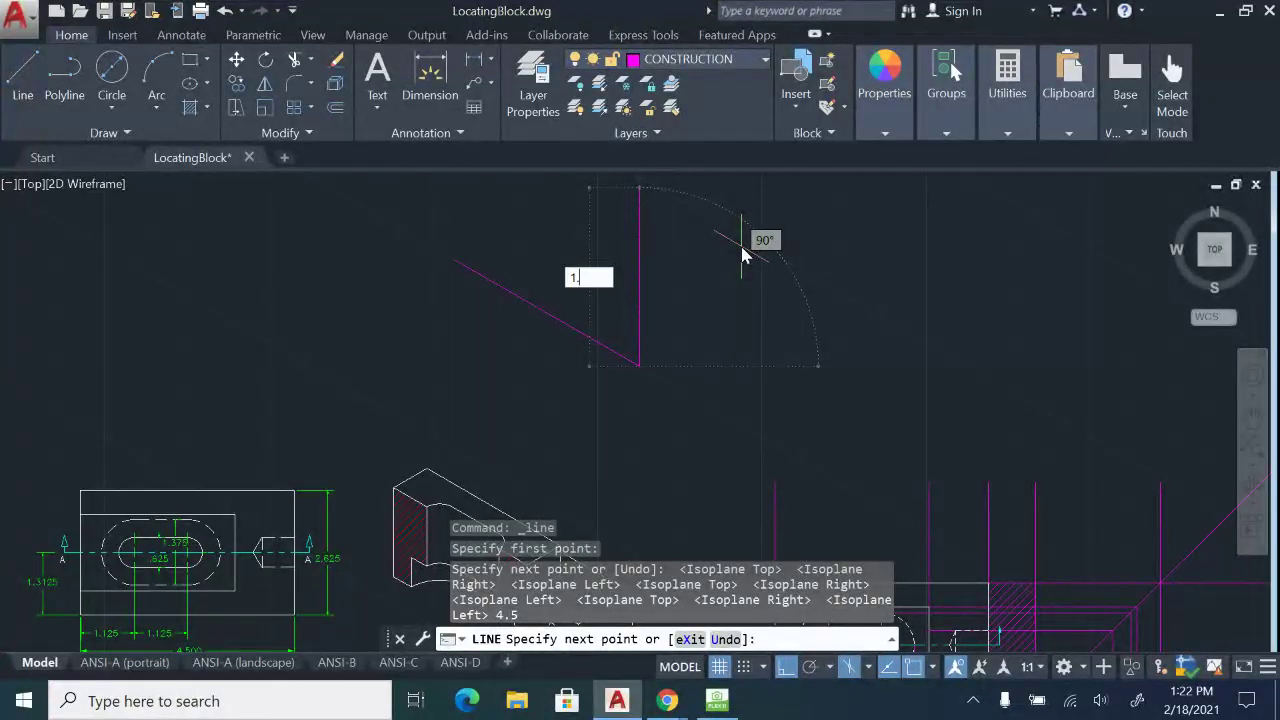
key("Return")
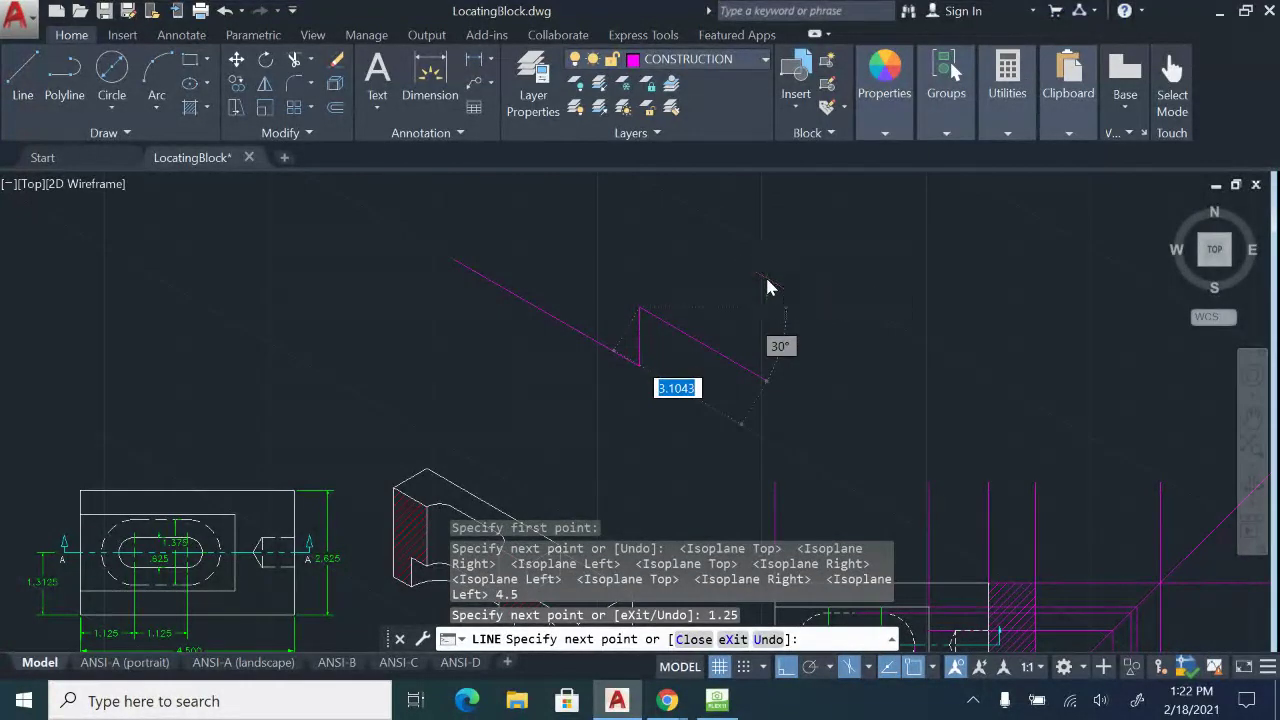
Complete the small end face with a 1.3125 edge at 30°, a 1.25 drop, and close it.
key("F5")
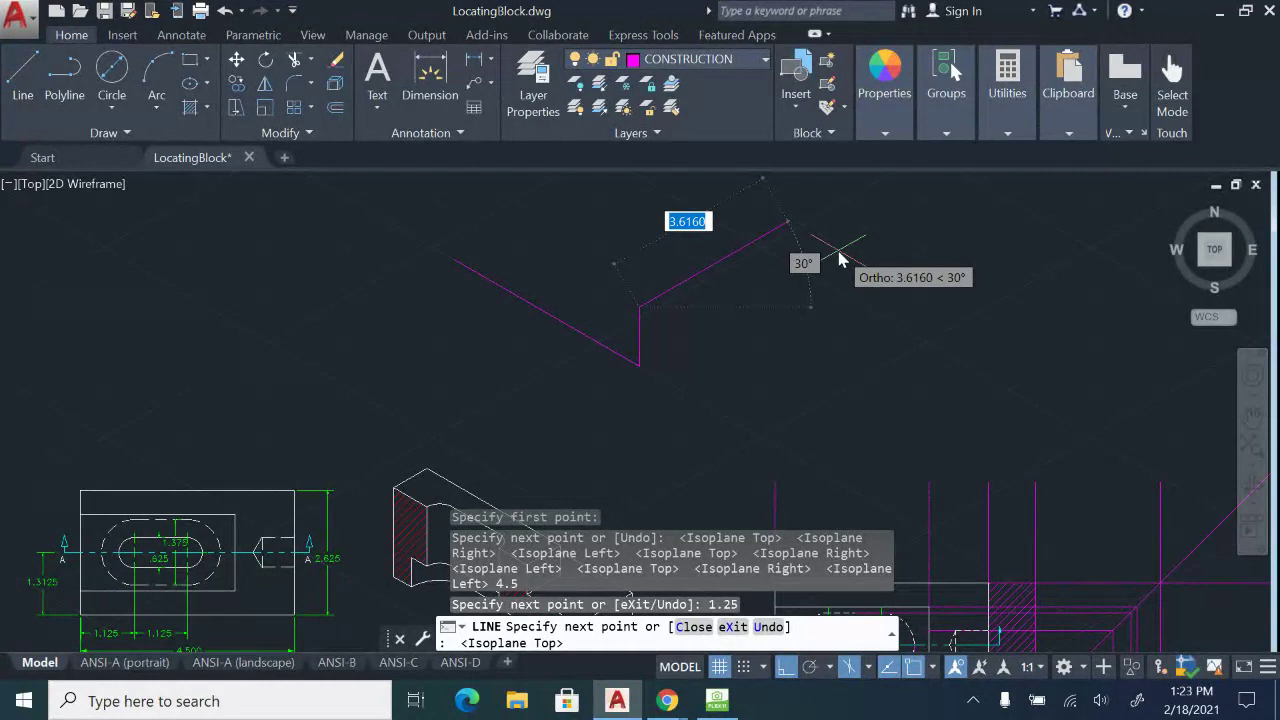
type("1.")
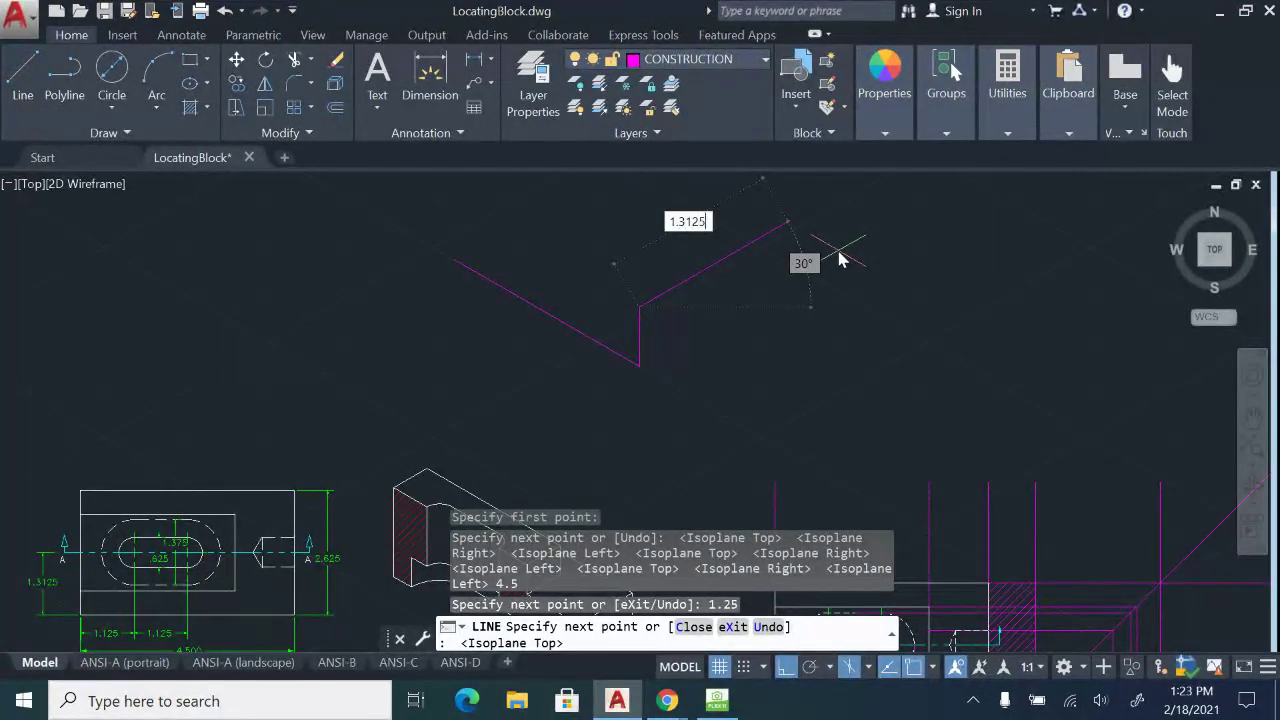
type("3125")
key("Return")
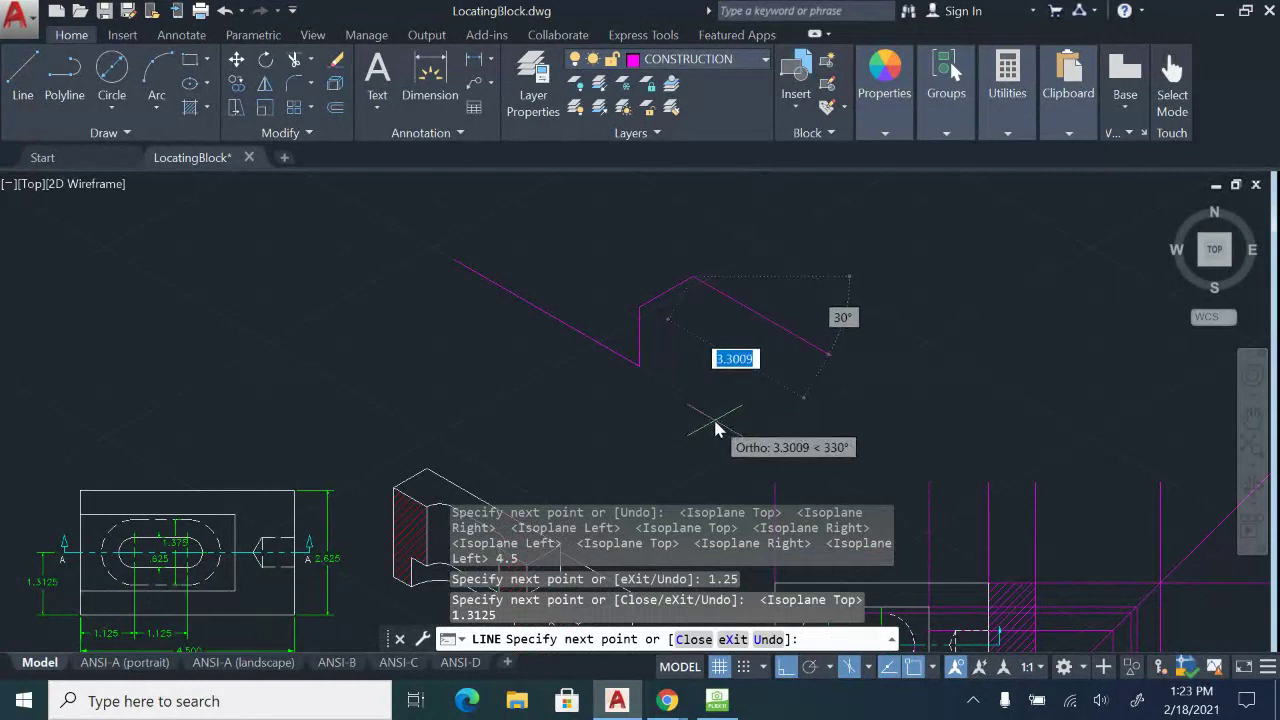
key("F5")
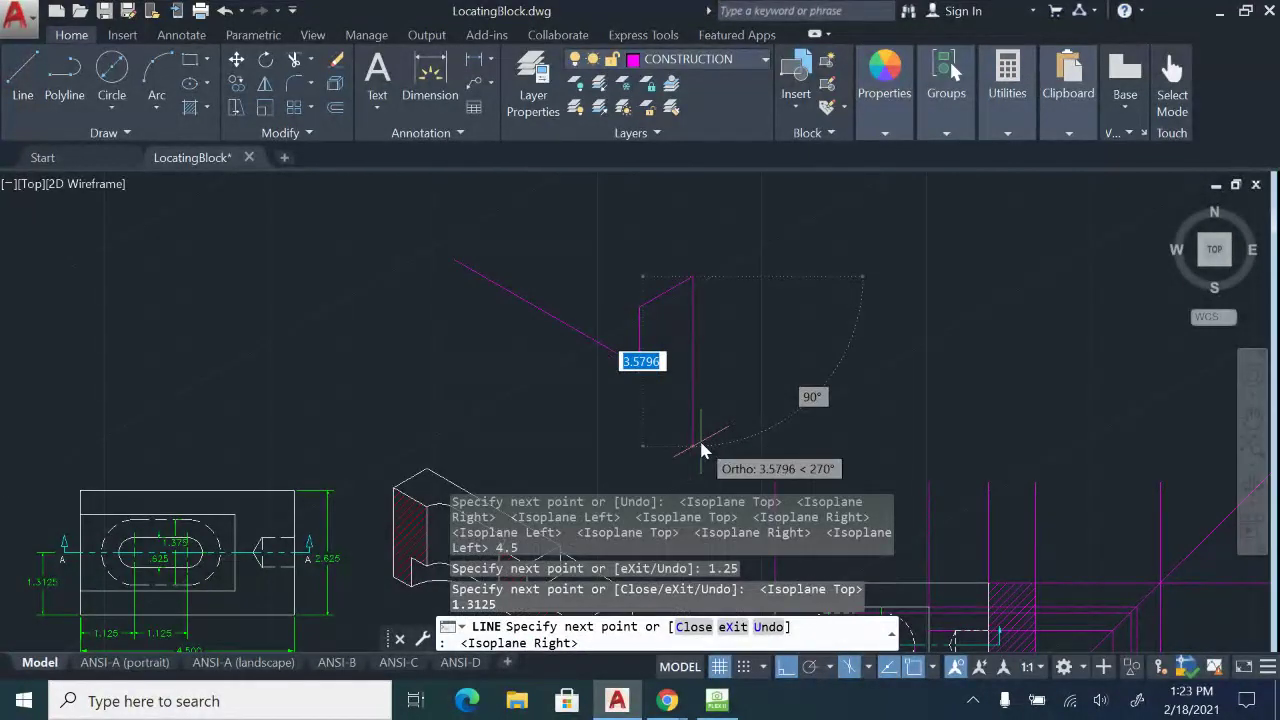
type("1.25")
key("Return")
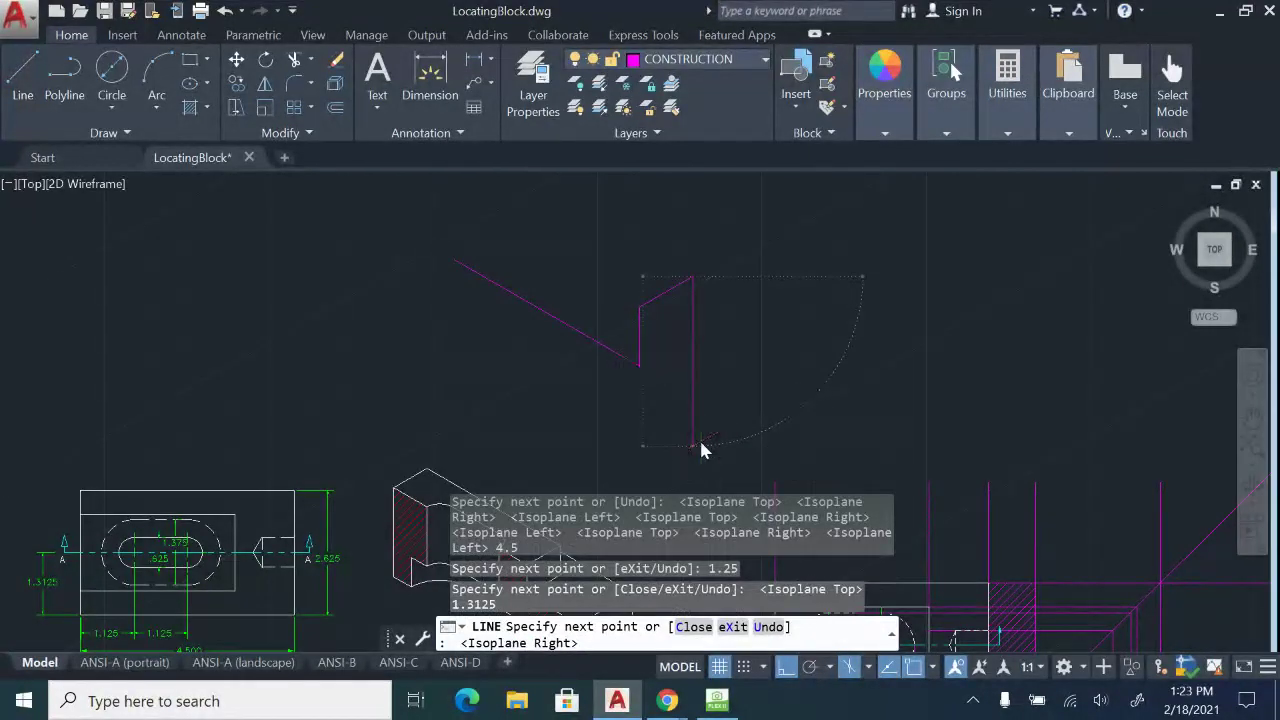
left_click(642, 368)
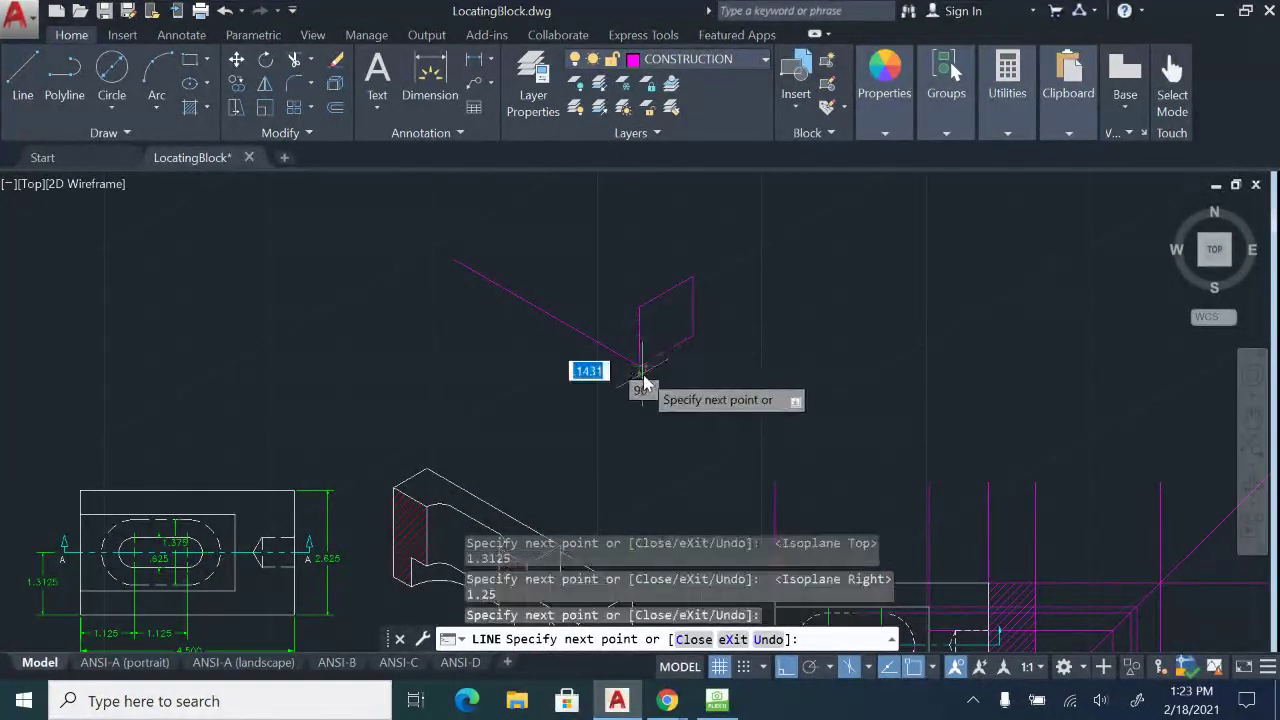
key("Escape")
mouse_move(851, 352)
middle_mouse_down()
mouse_move(890, 400)
mouse_move(878, 421)
middle_mouse_up()
left_click(22, 75)
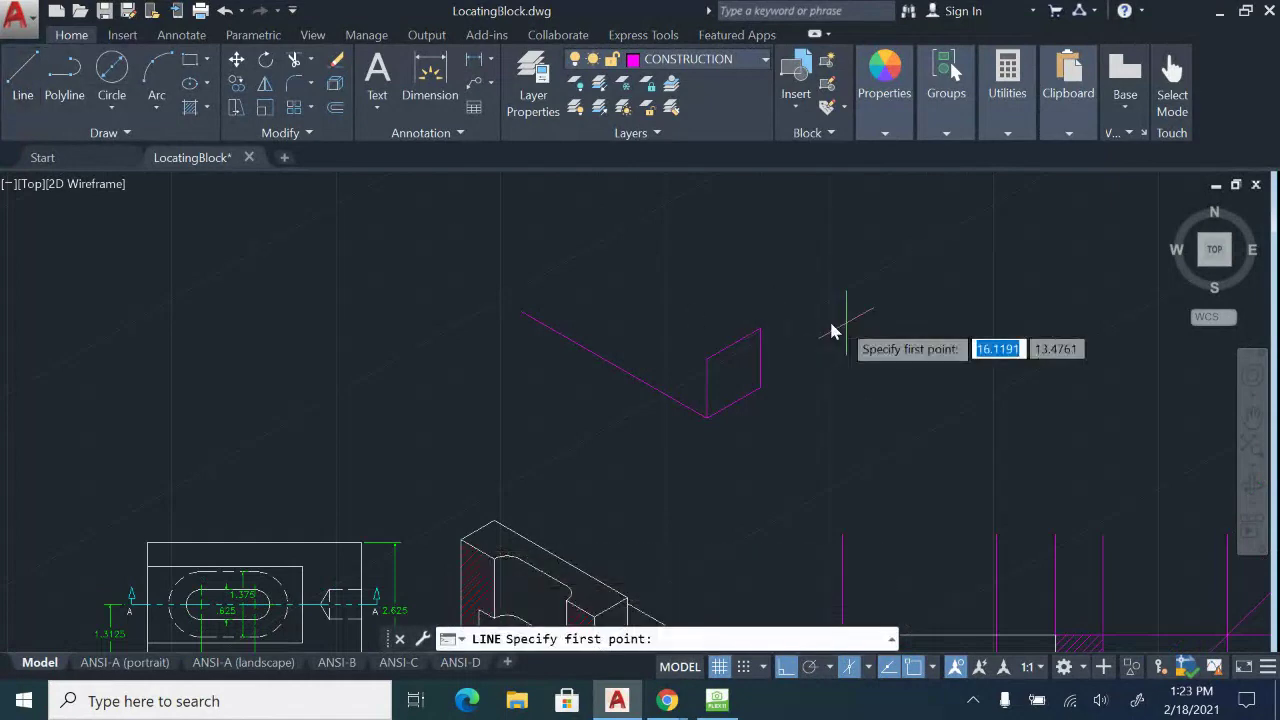
Draw a 4.5 slanted edge from the face corner, ending at a short vertical edge.
left_click(707, 359)
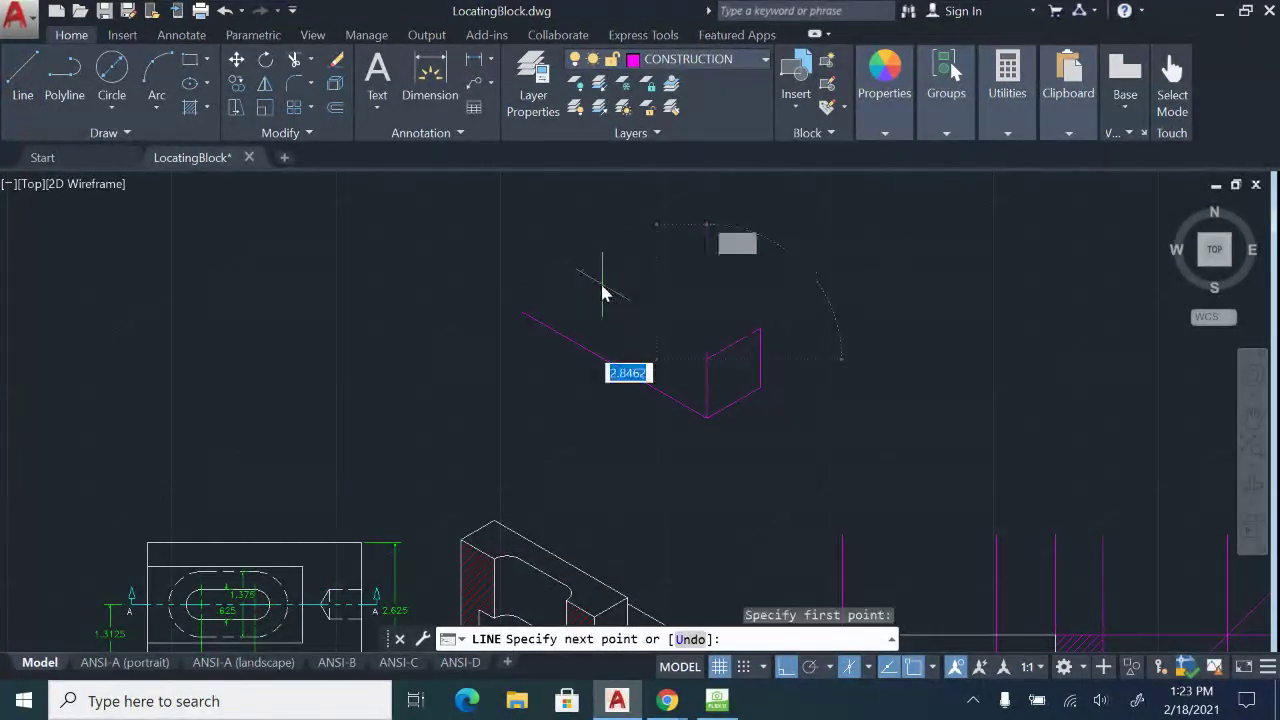
type("4")
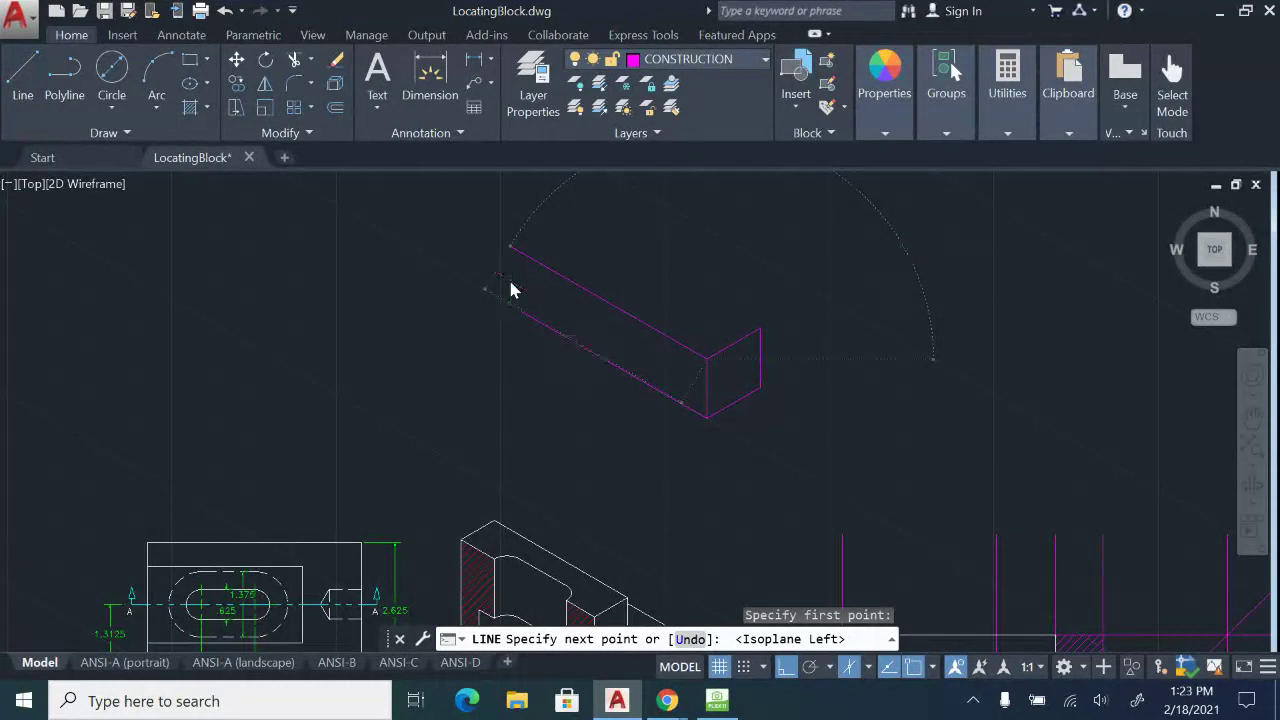
type(".5")
key("Return")
left_click(521, 315)
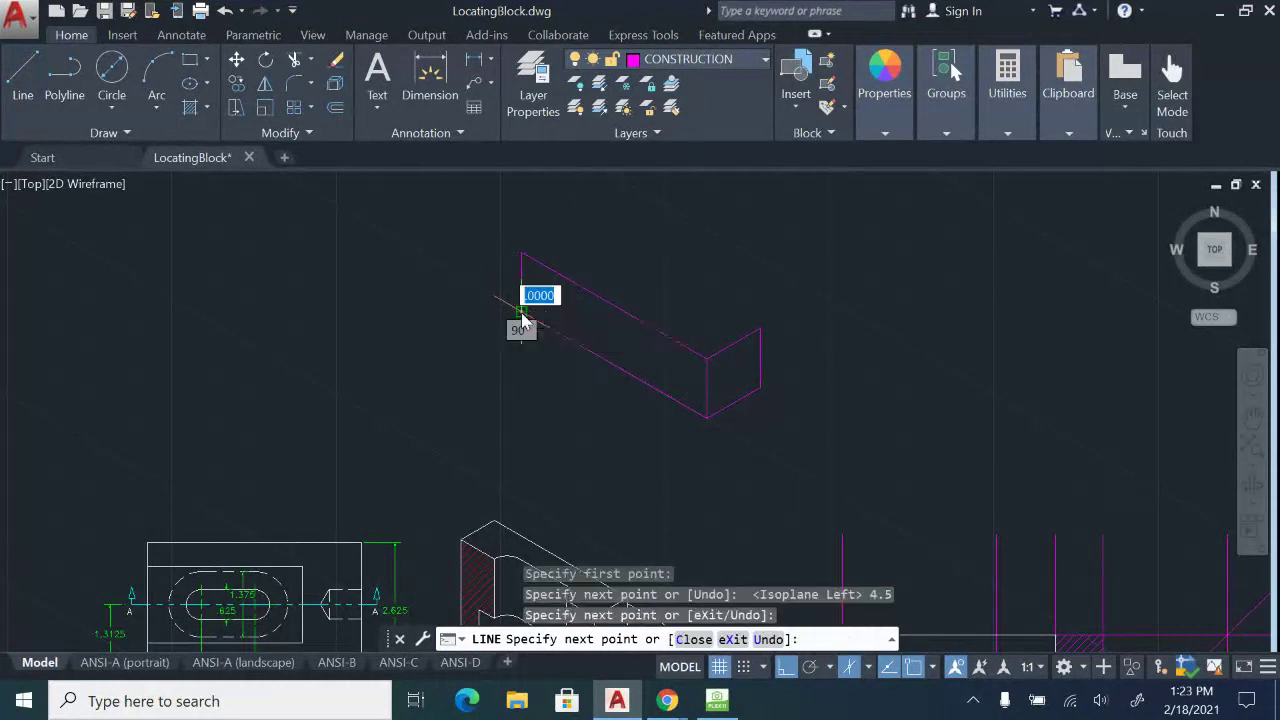
key("Escape")
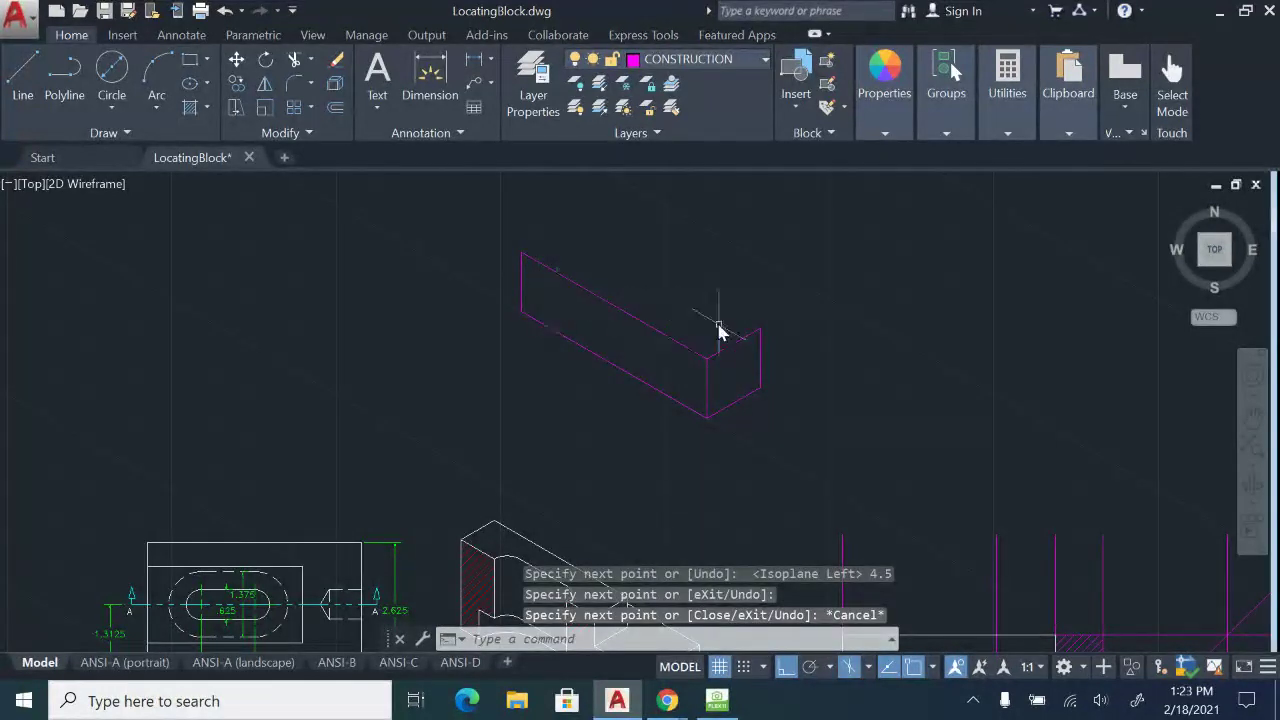
Erase the vertical edge and the top slanted line.
left_click(521, 286)
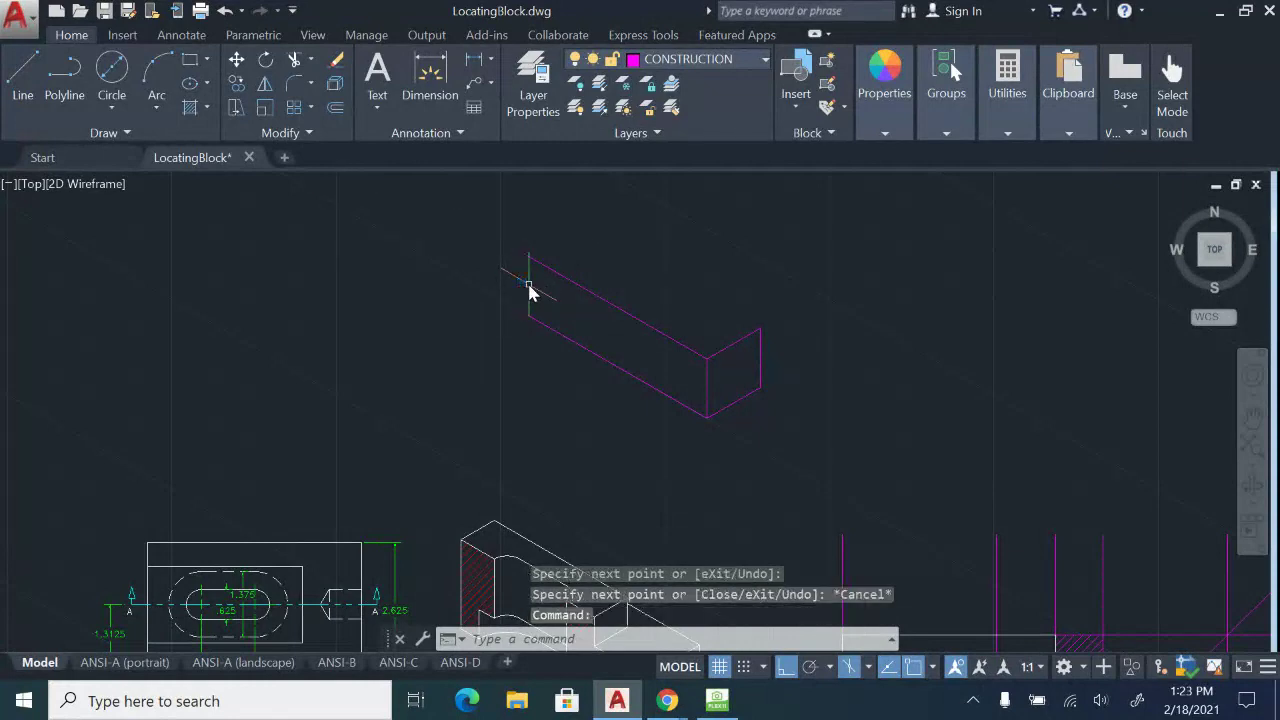
key("Delete")
left_click(566, 286)
left_click(462, 246)
key("Delete")
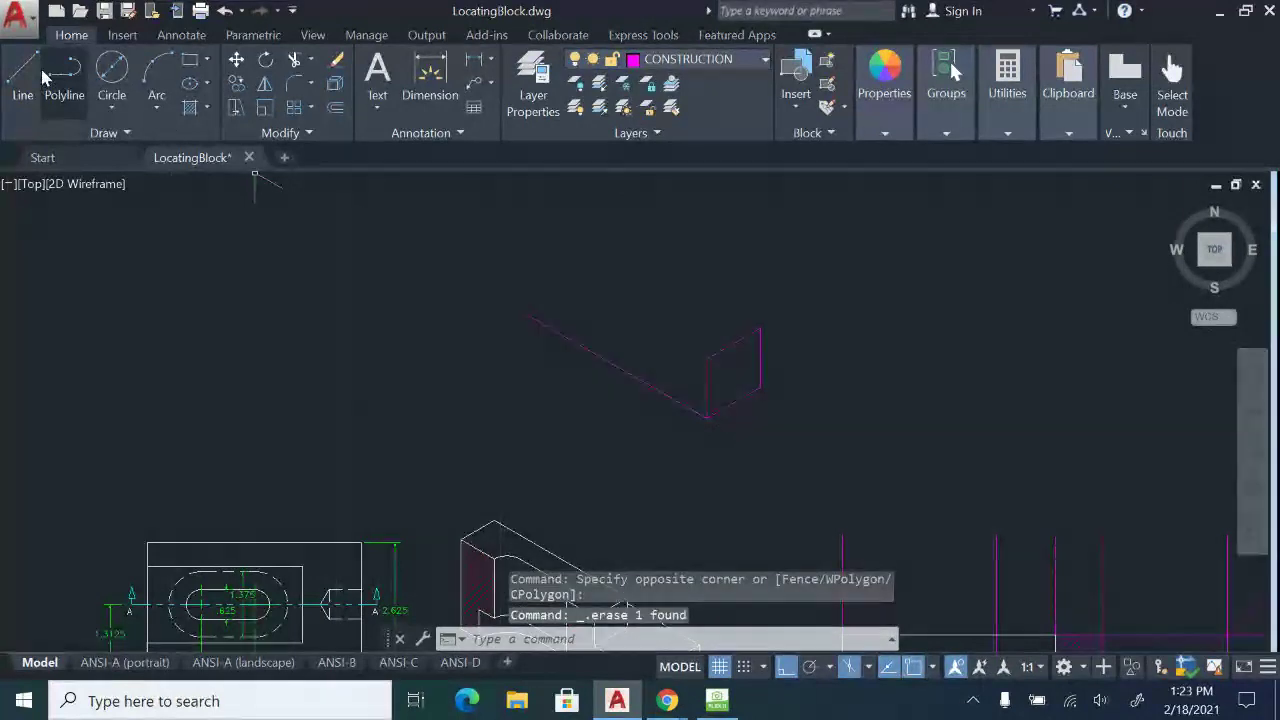
Draw a 1.875 vertical edge up from the slanted edge's end, then show the HoverCam sketch.
left_click(44, 76)
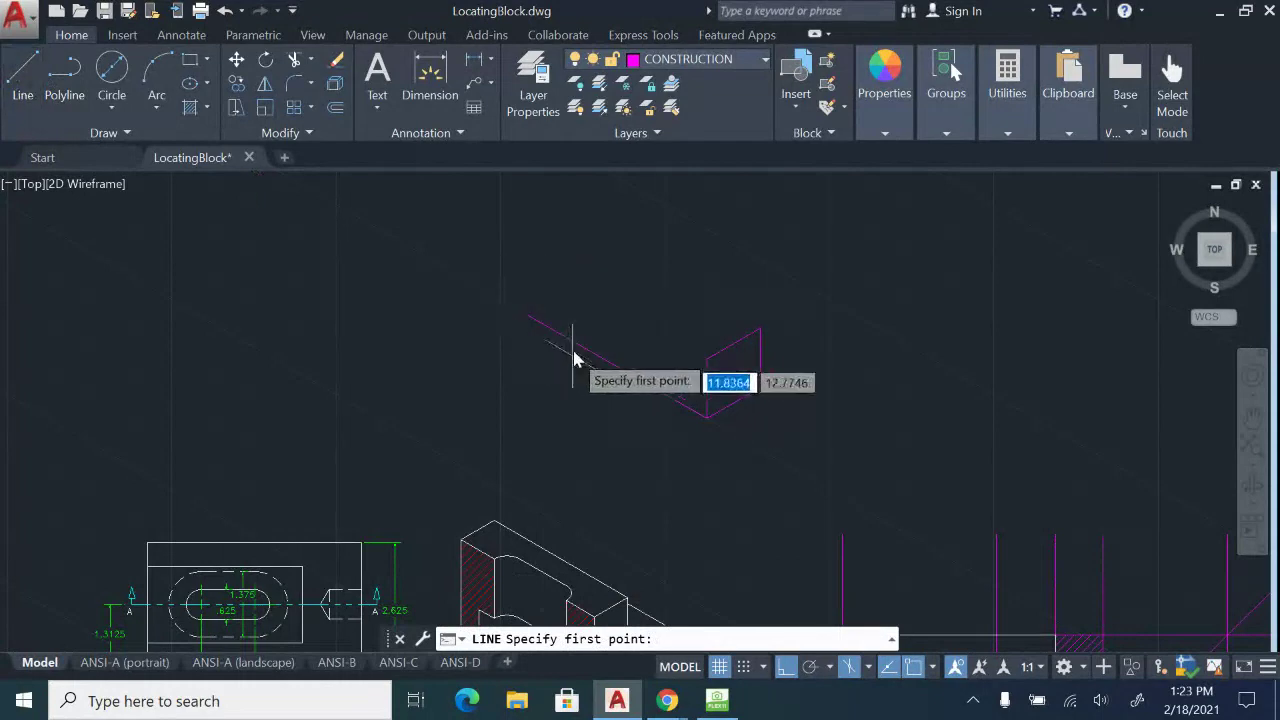
left_click(521, 311)
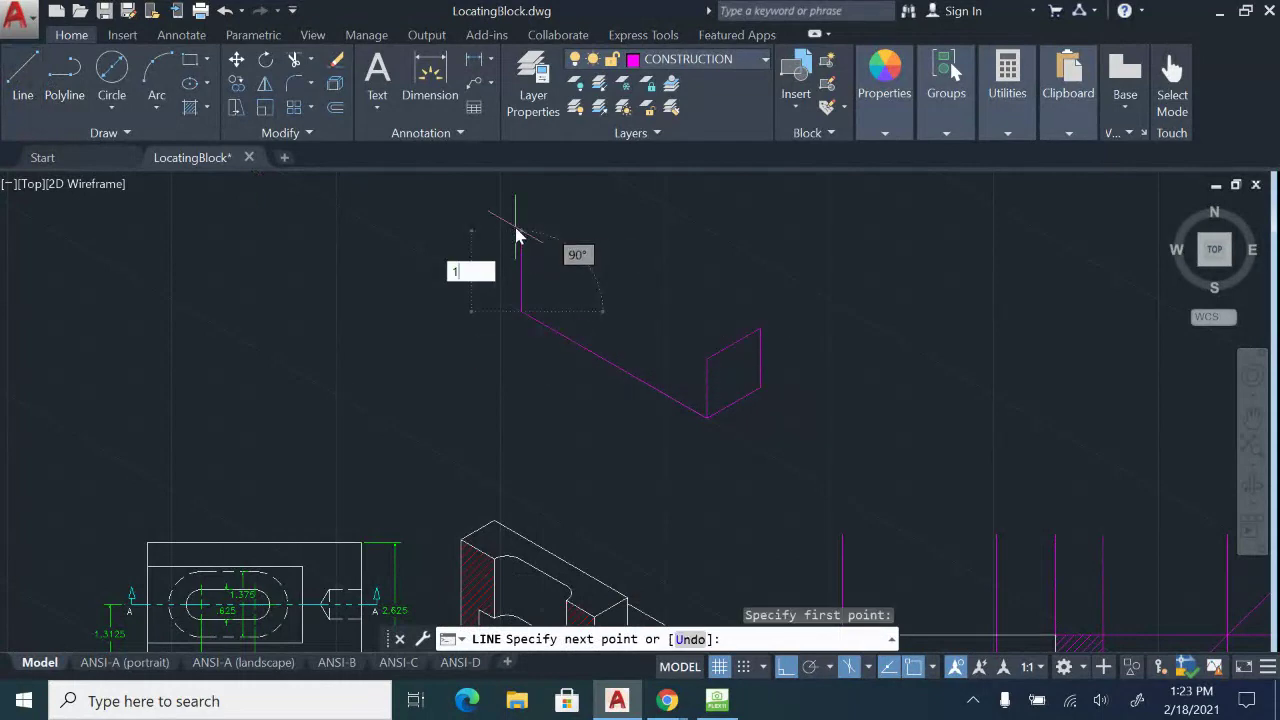
key("Return")
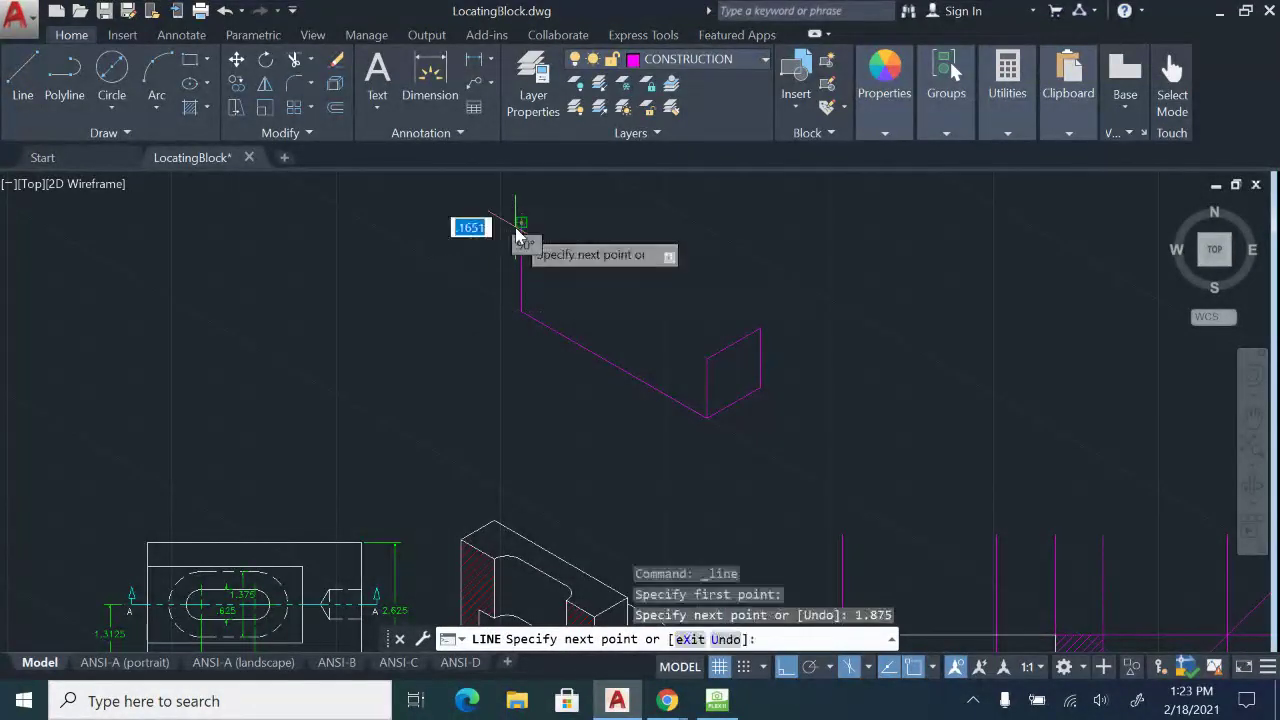
key("Escape")
left_click(717, 701)
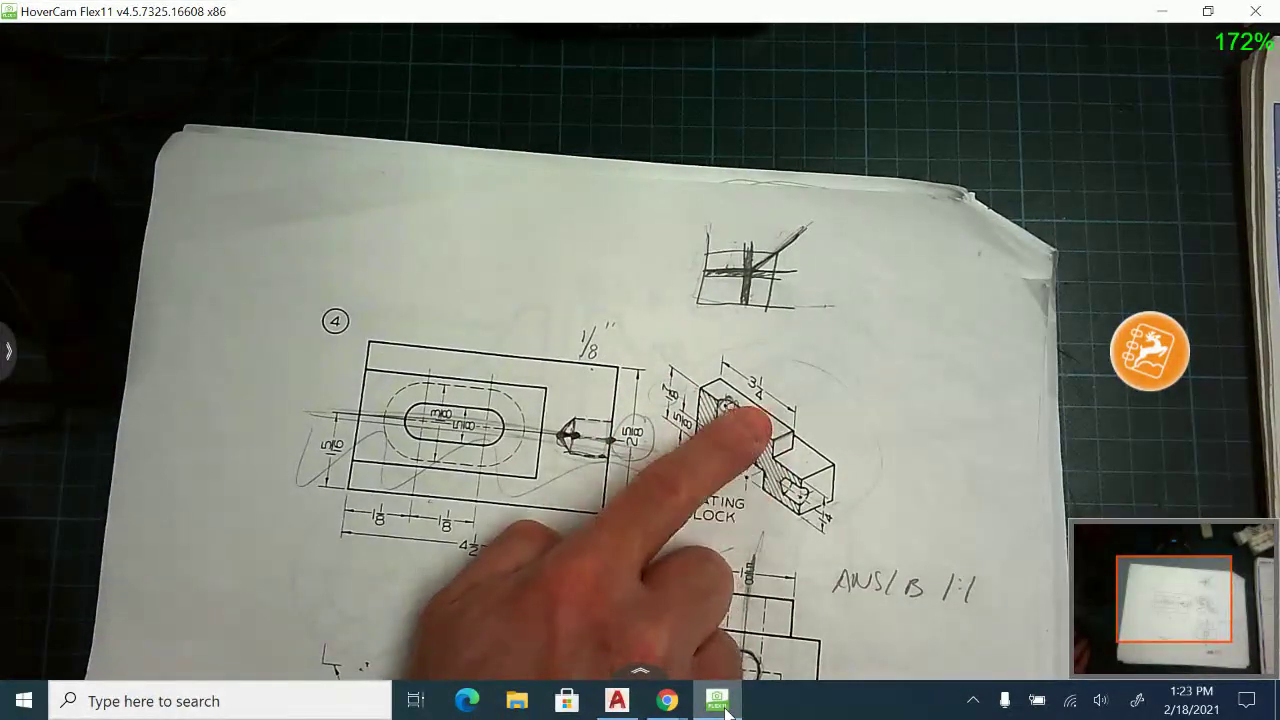
Leave the camera sketch and return to LocatingBlock.dwg in AutoCAD.
left_click(617, 700)
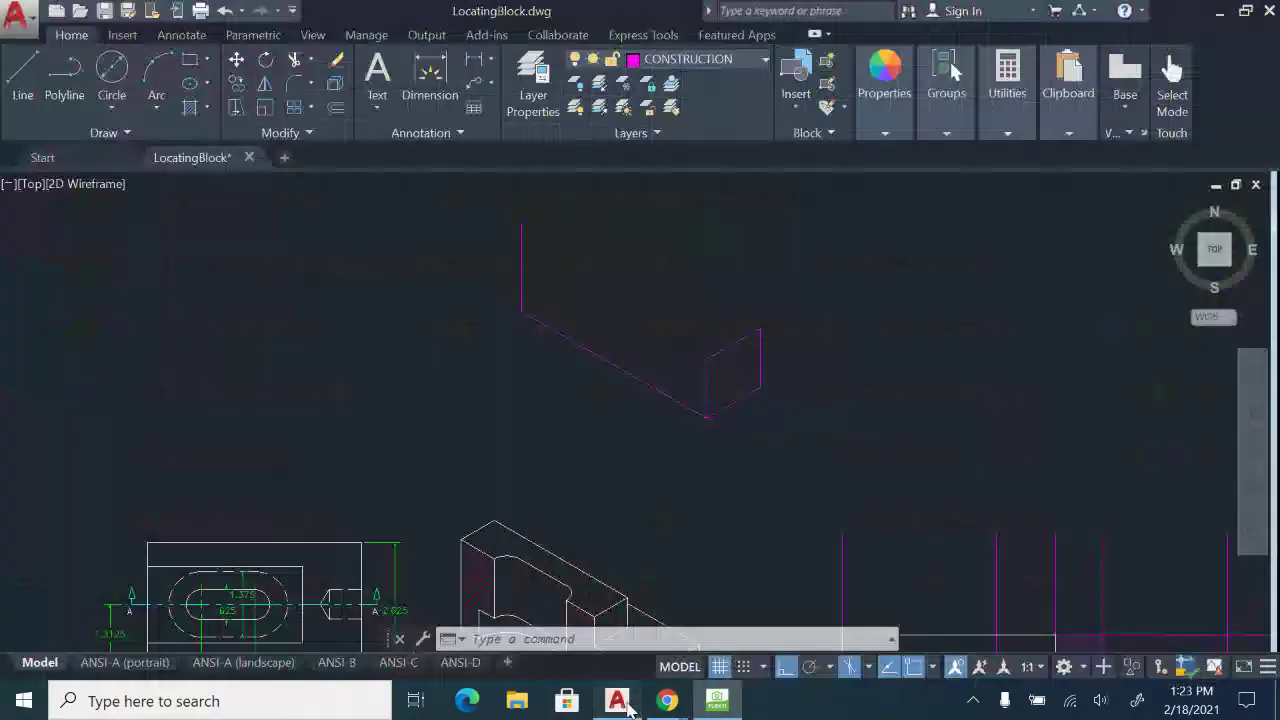
Draw the 3.25 top edge at 330° from the top of the vertical edge.
double_click(17, 74)
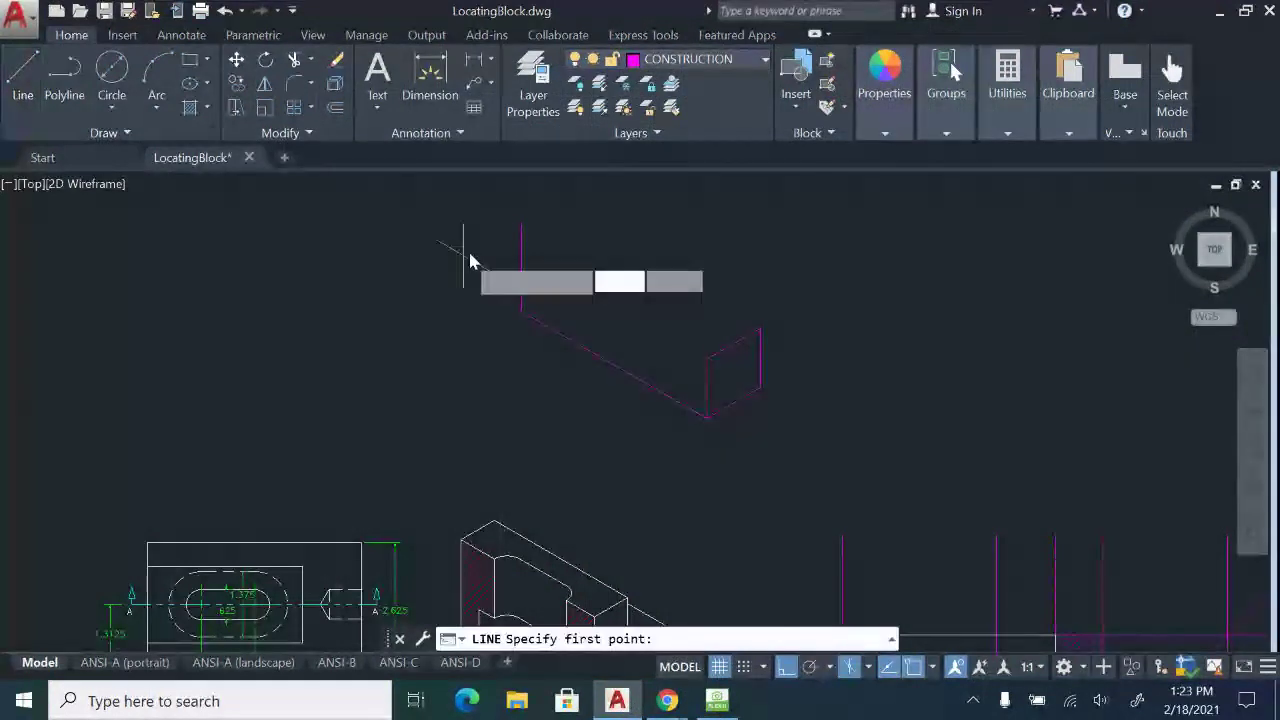
middle_click_drag(467, 257, 466, 308)
left_click(521, 274)
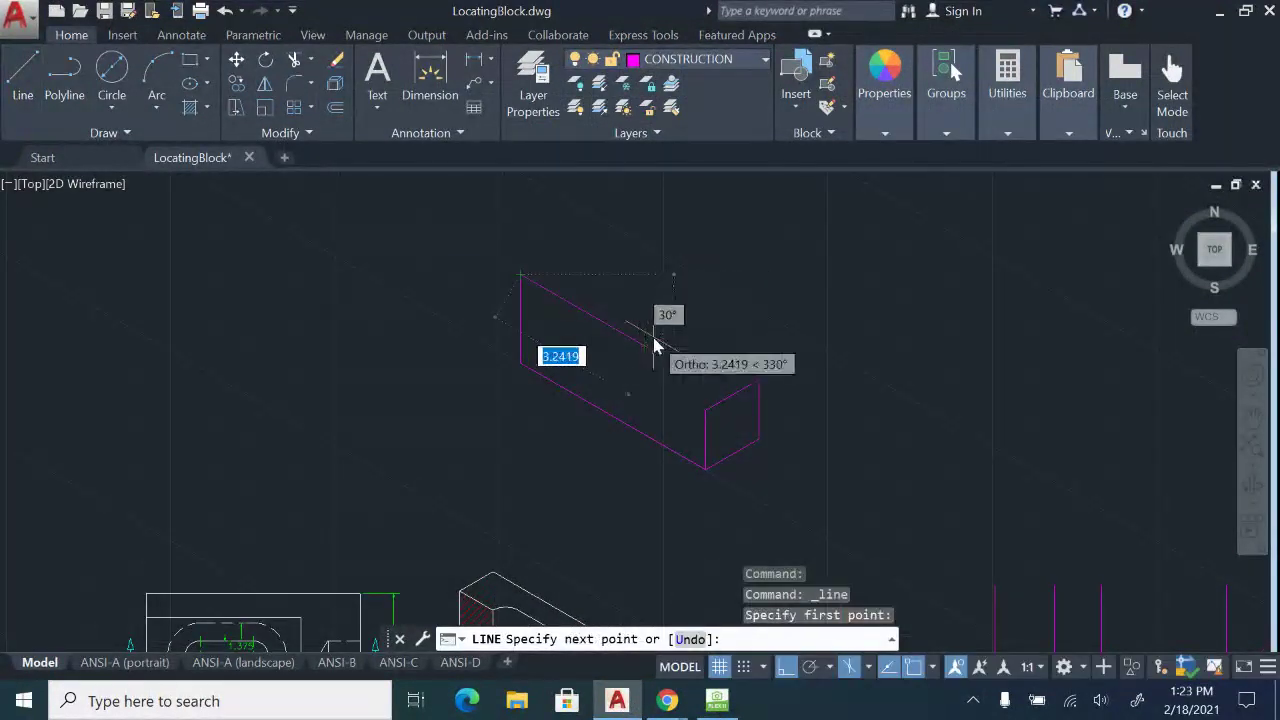
type("3")
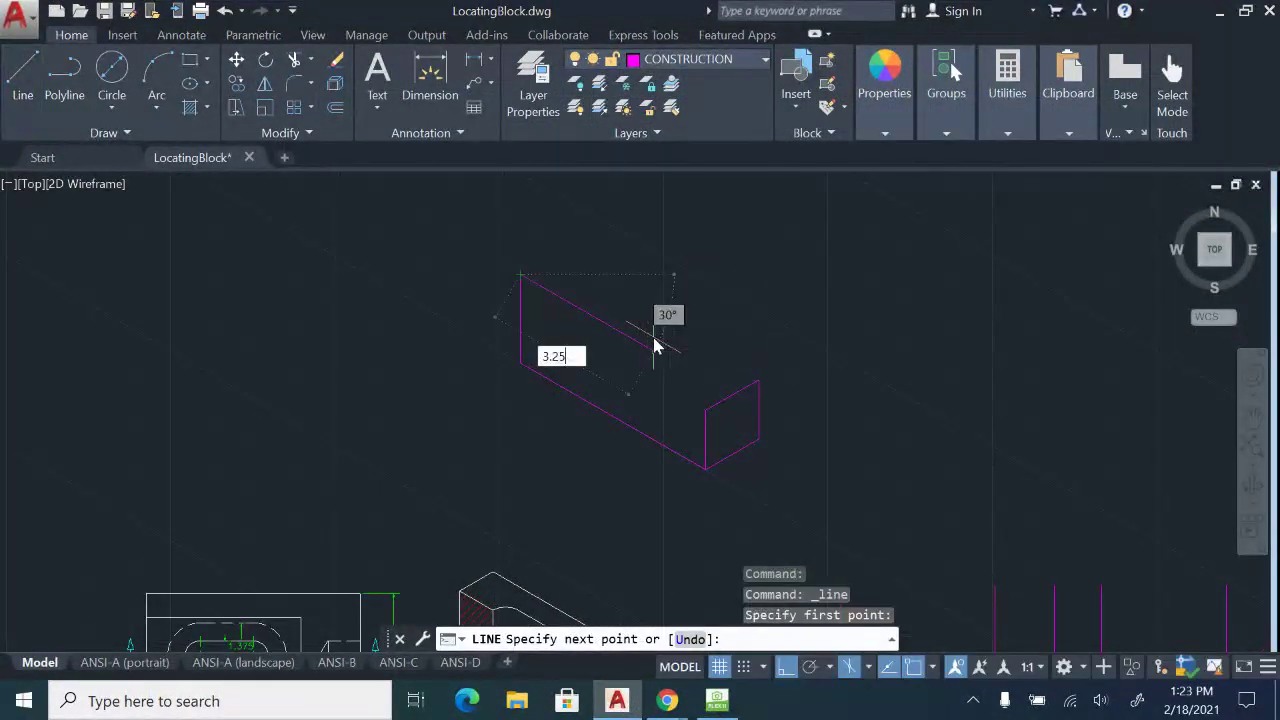
type(".25")
key("Return")
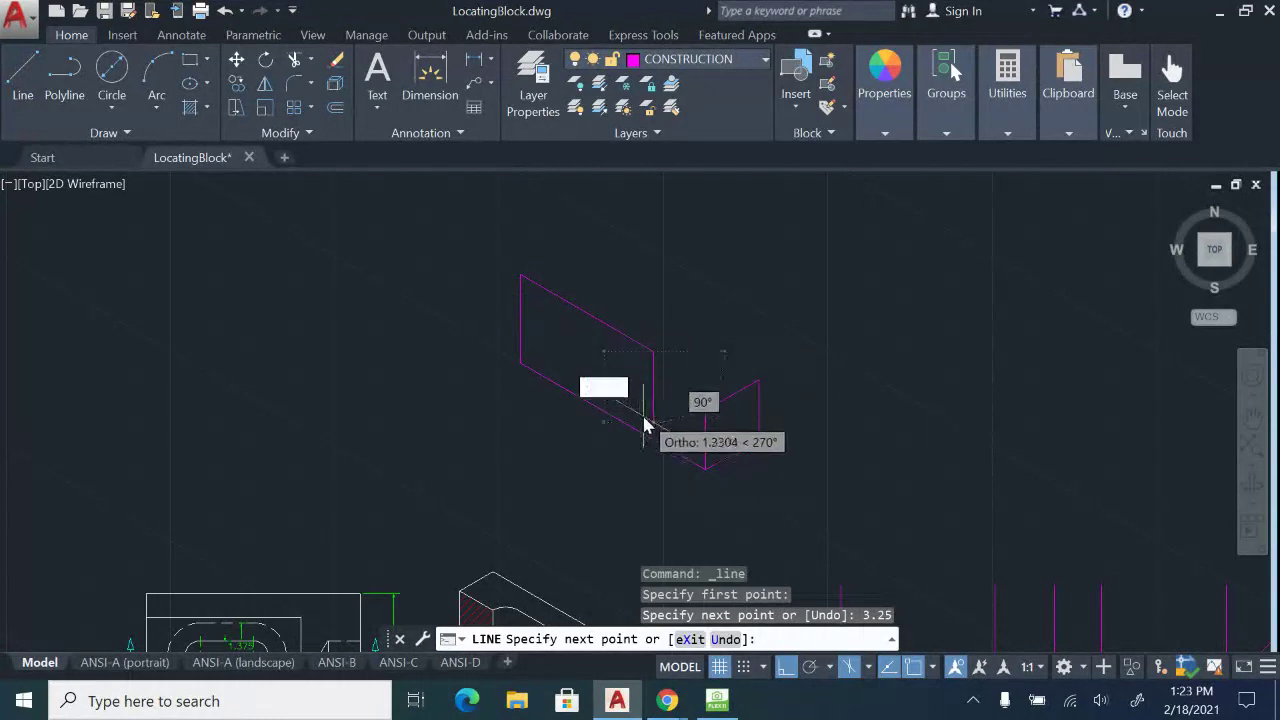
scroll(651, 420, "up", 4)
key("Escape")
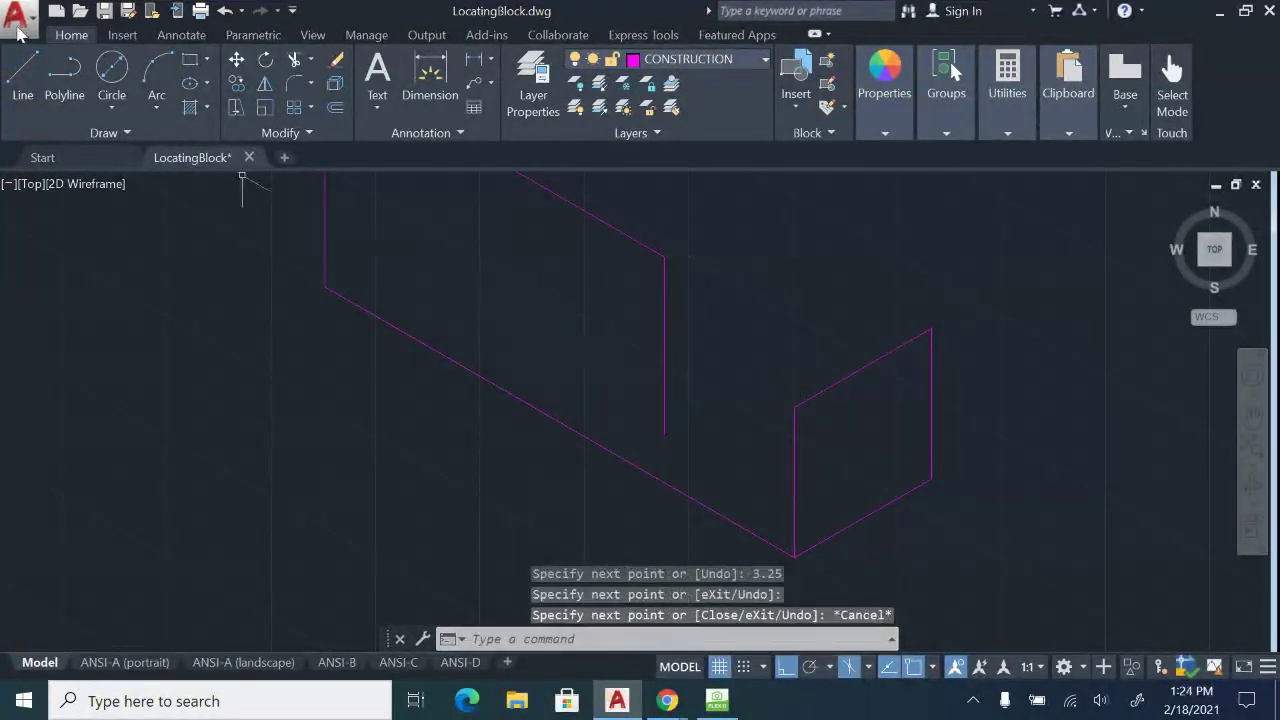
Draw a line from the ledge's top corner up-left across the notch.
left_click(22, 80)
middle_click_drag(801, 371, 797, 325)
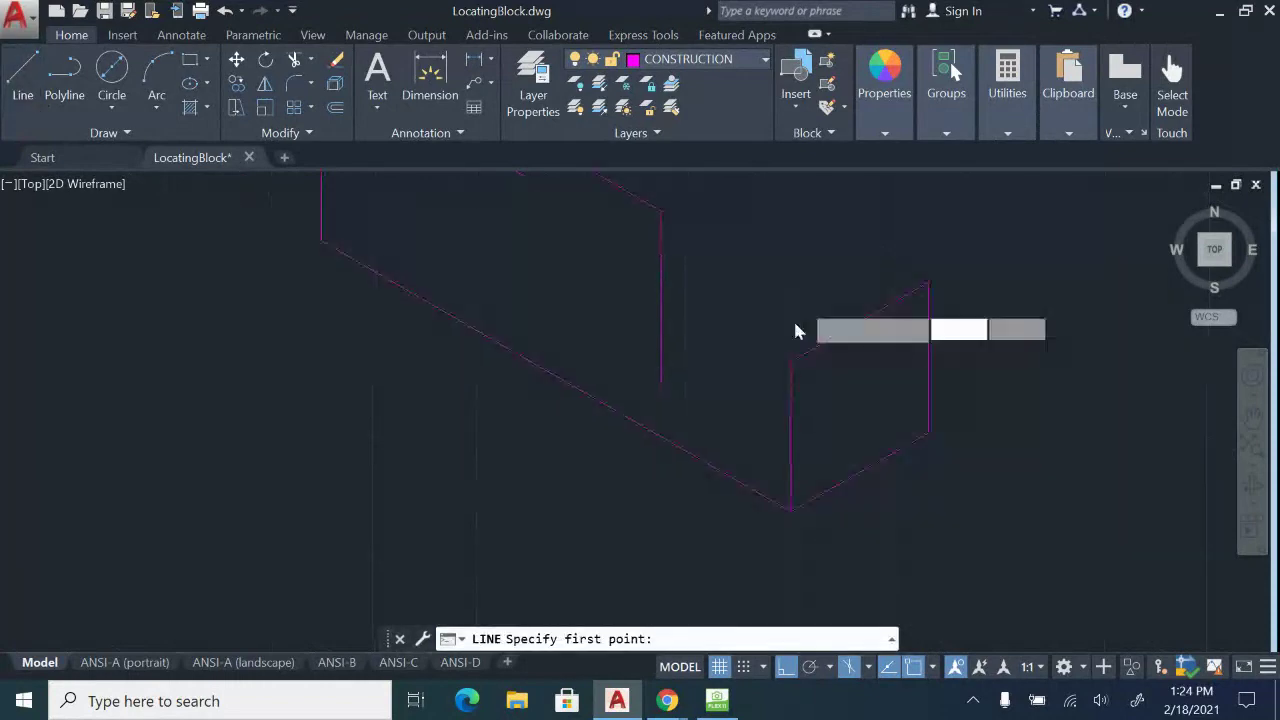
left_click(793, 363)
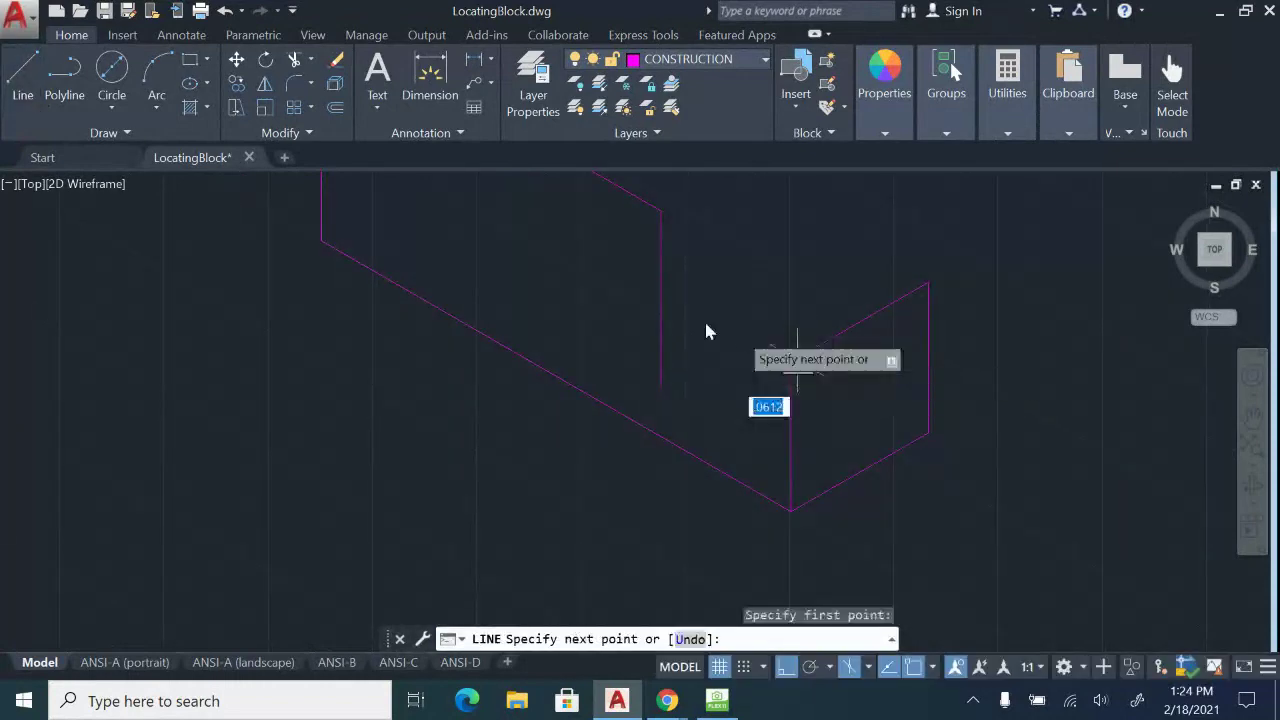
left_click(607, 280)
key("Escape")
Trim away the overshooting line ends where the top edges cross.
type("tr")
key("Return")
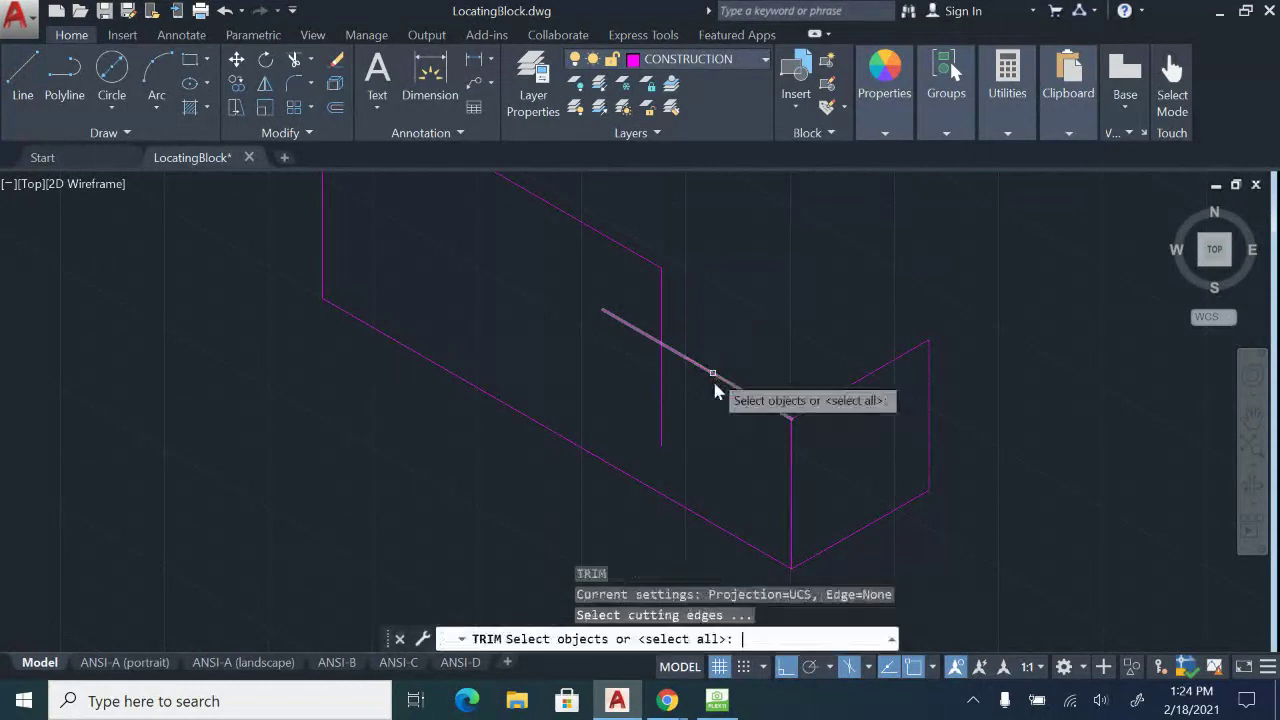
key("Return")
left_click(607, 296)
left_click(602, 318)
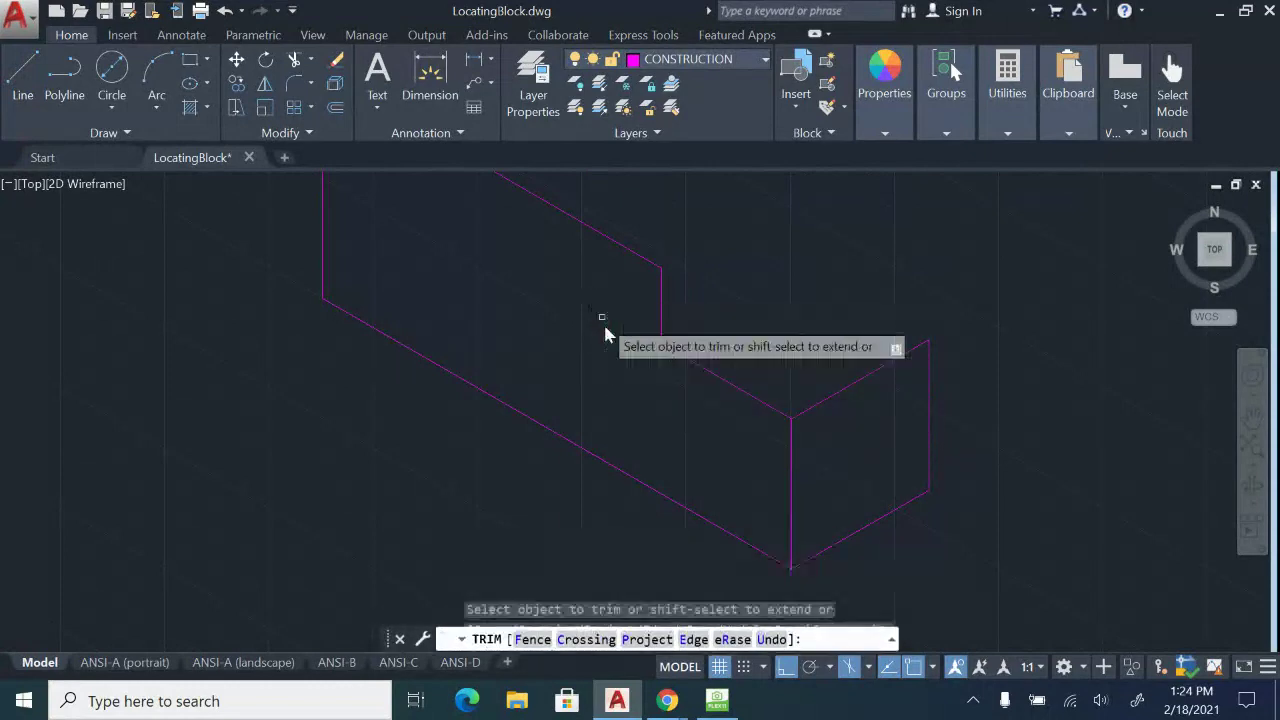
middle_click_drag(649, 394, 663, 440)
key("Escape")
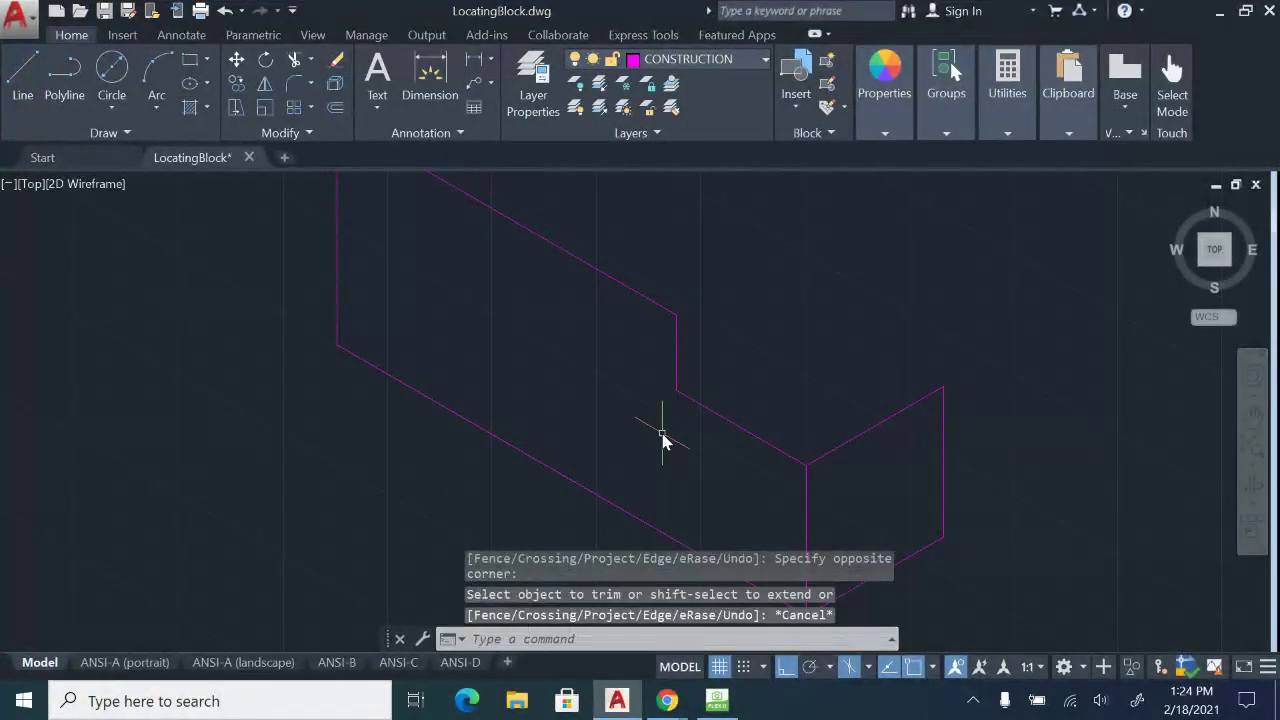
middle_click_drag(504, 217, 532, 368)
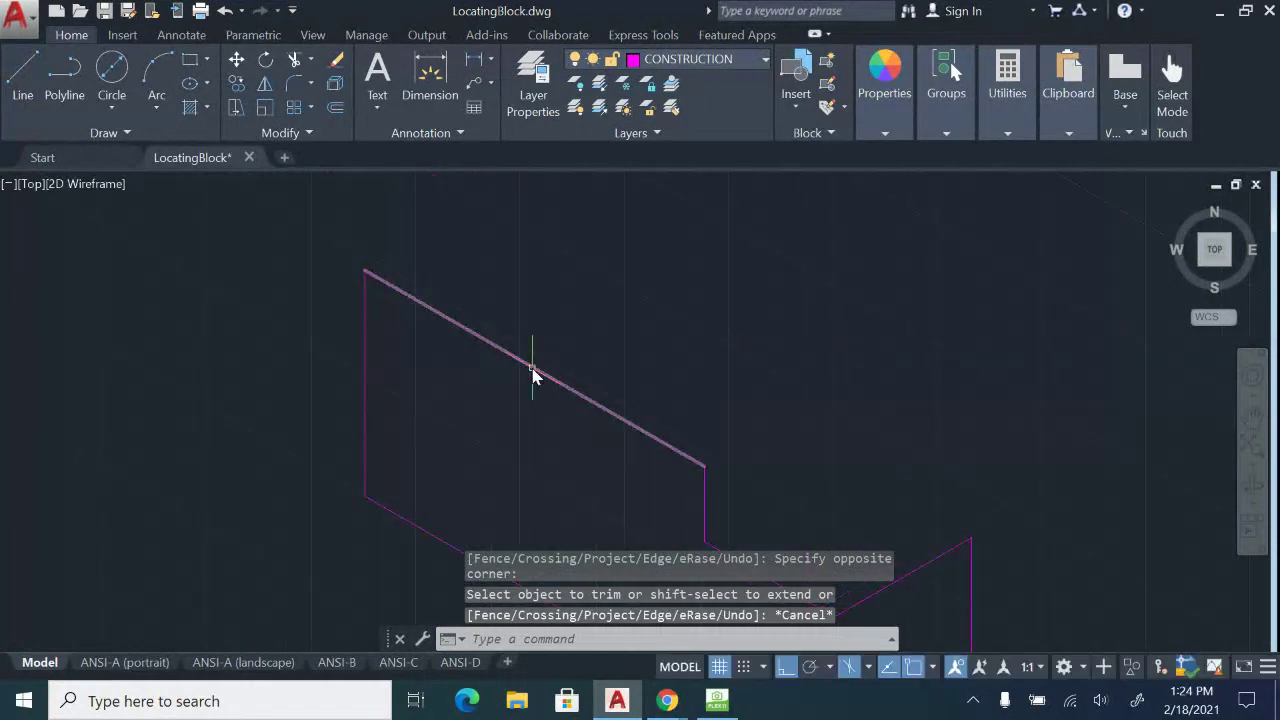
mouse_move(735, 708)
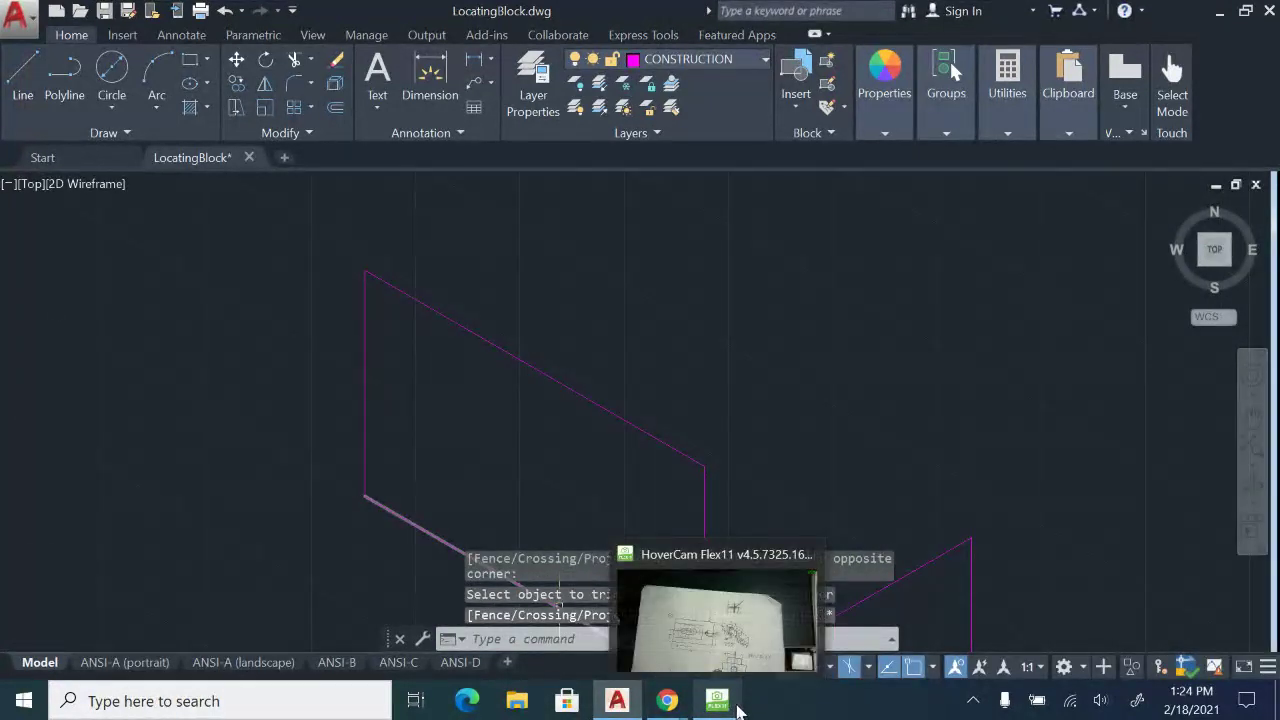
Review the Locating Block paper sketch under HoverCam, then return to the AutoCAD drawing.
left_click(738, 708)
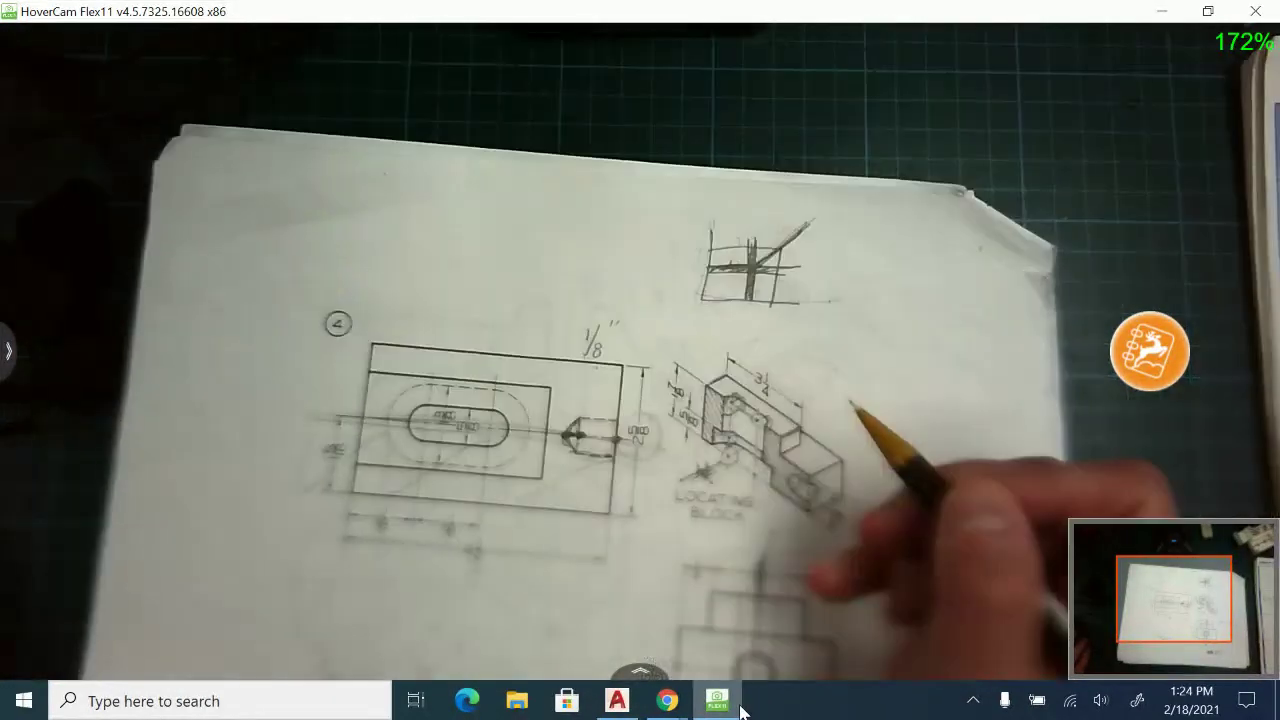
mouse_move(665, 708)
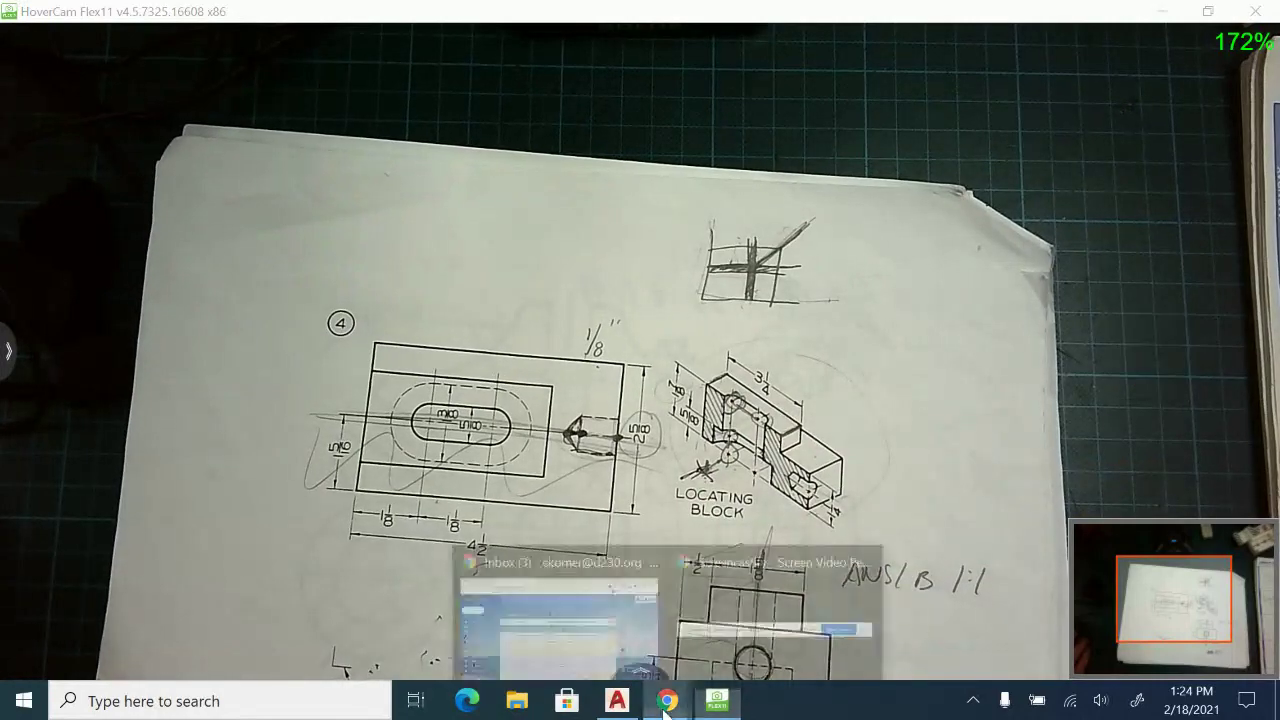
left_click(617, 700)
Draw the top-face edges from the top-left corner on the top isoplane: .8 then 3.25.
key("l")
key("Return")
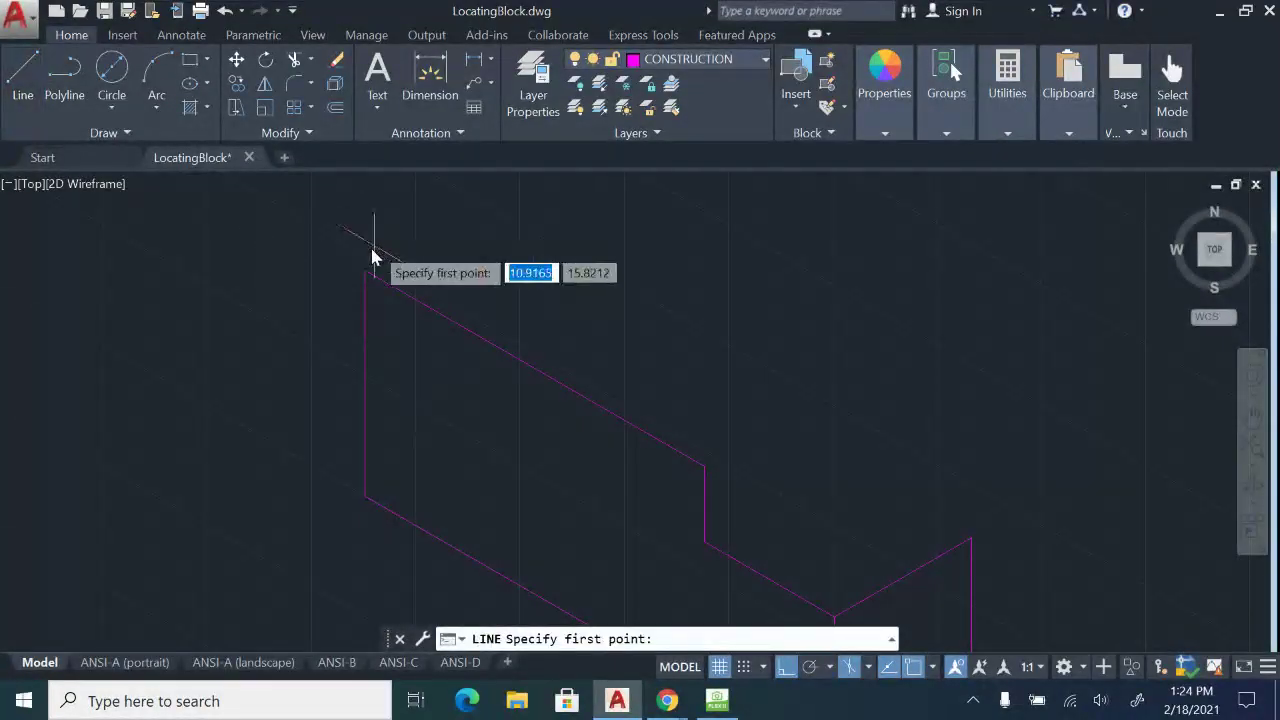
left_click(364, 272)
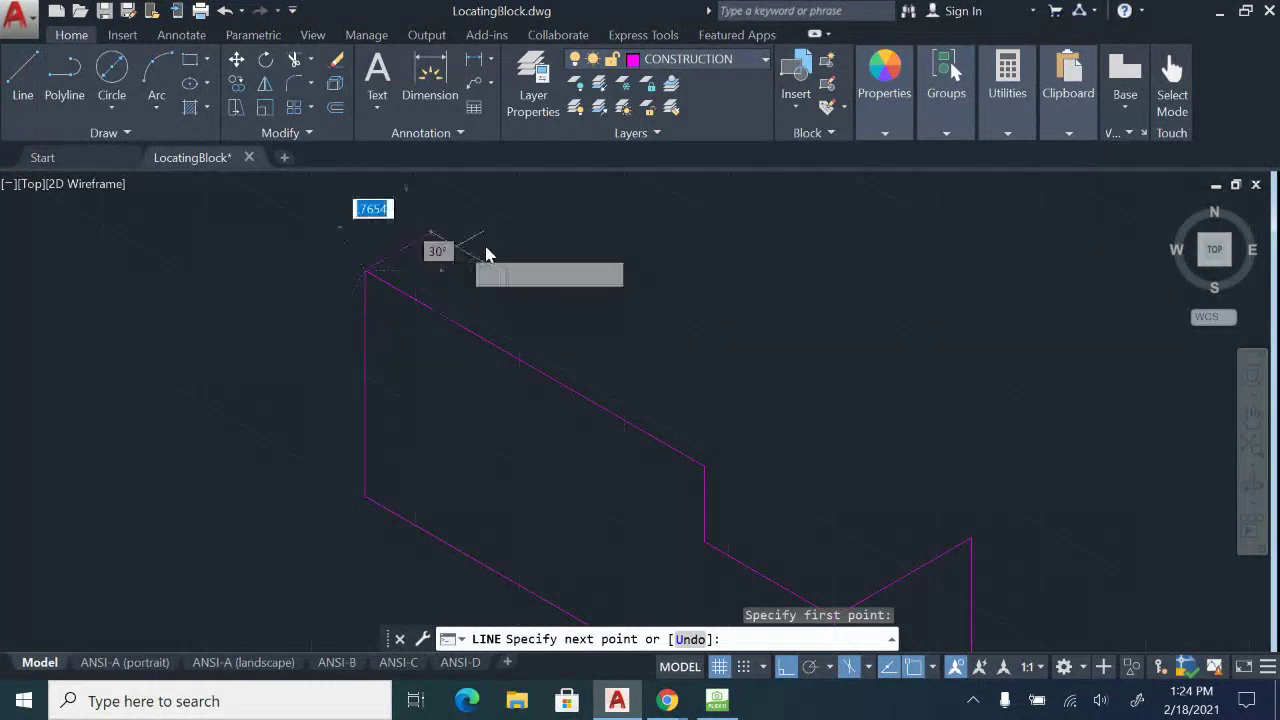
key("F5")
type(".8125")
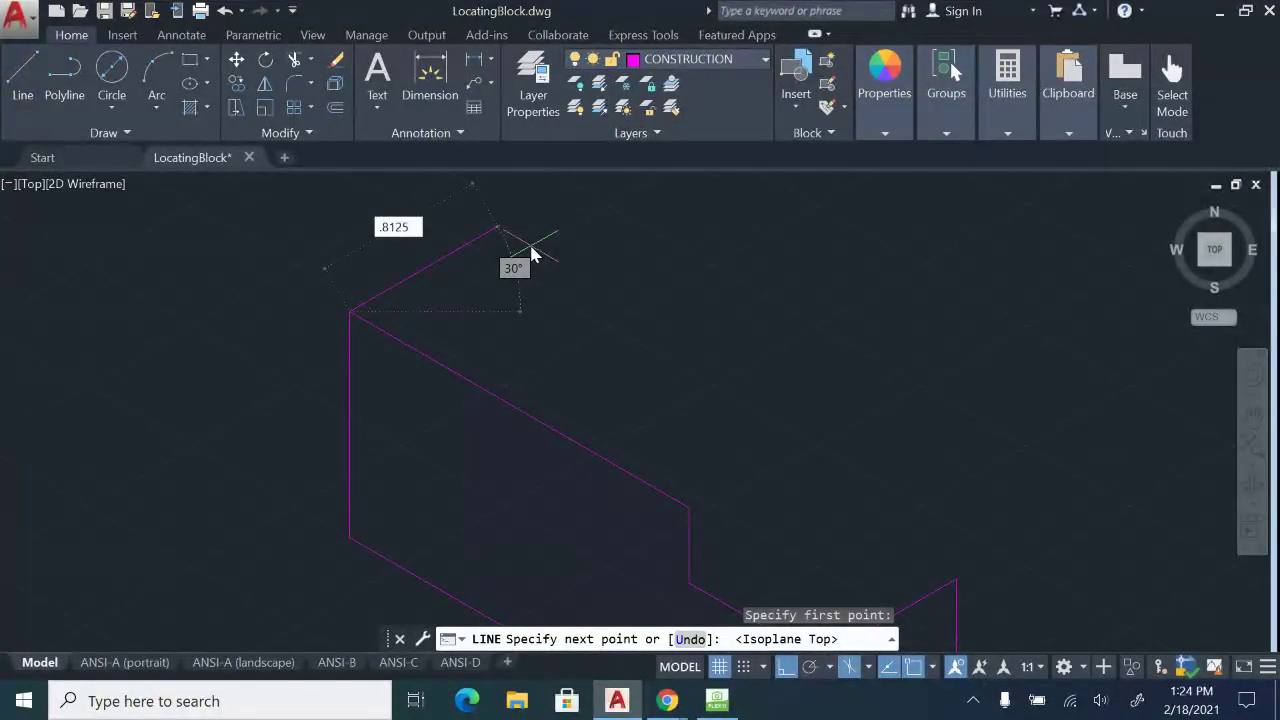
key("Return")
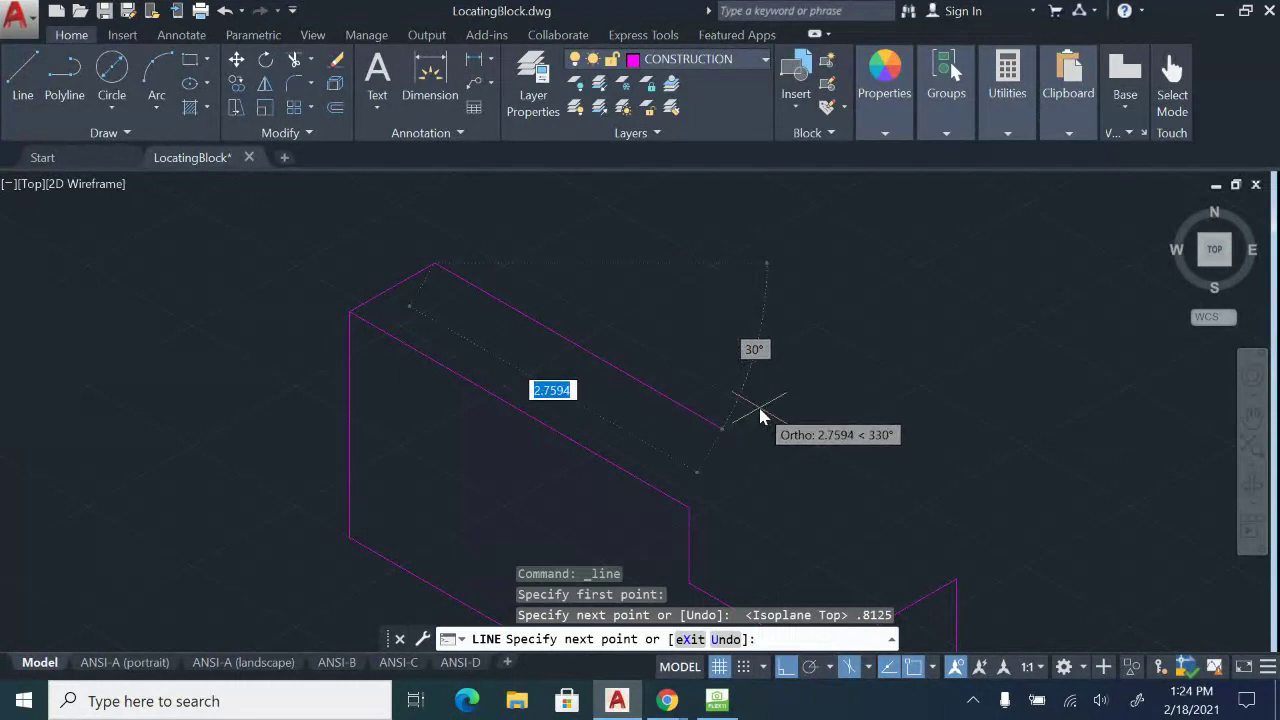
type("3.25")
key("Return")
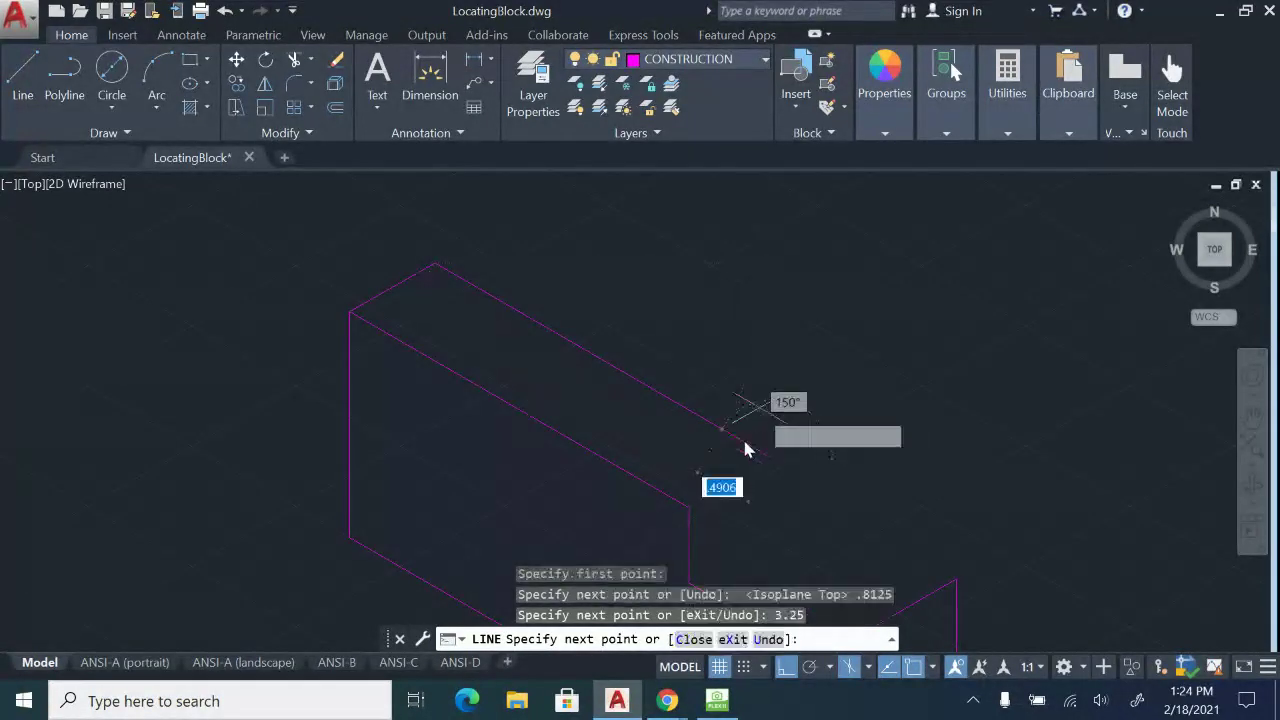
key("Escape")
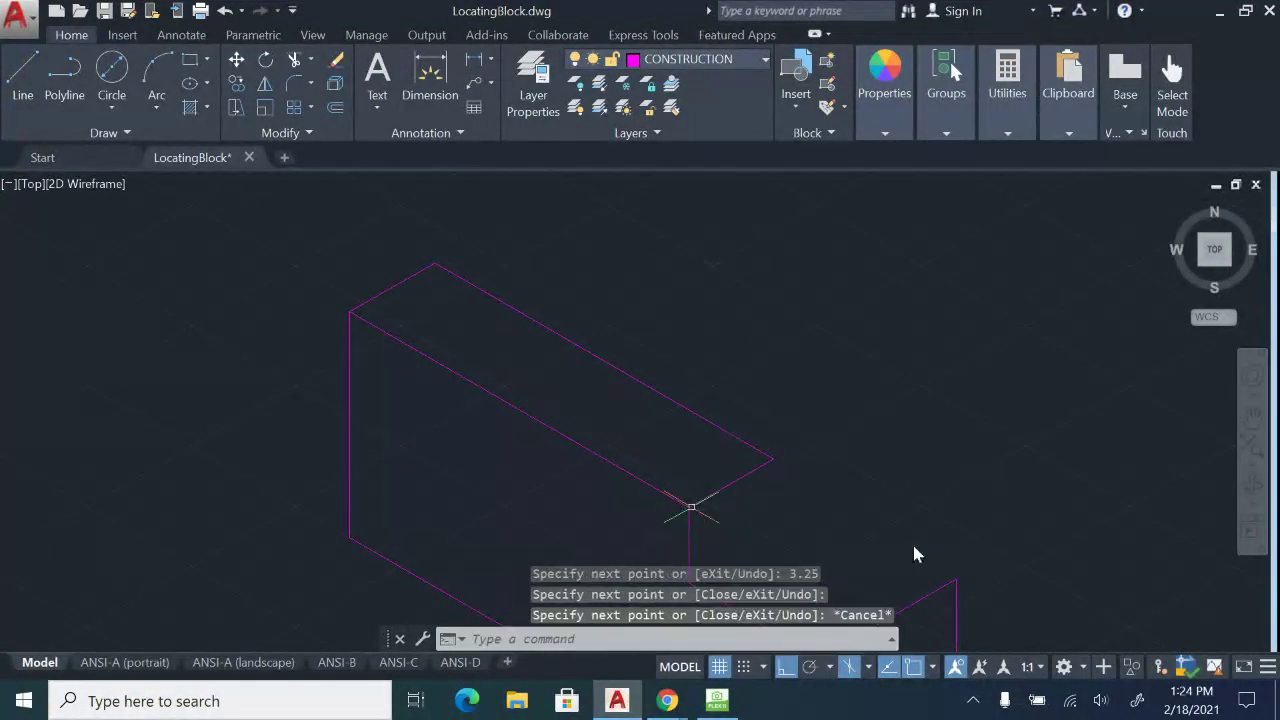
Draw the notch's slanted edge from its corner and a vertical edge below its upper corner.
mouse_move(914, 551)
middle_mouse_down()
mouse_move(878, 395)
mouse_move(834, 354)
middle_mouse_up()
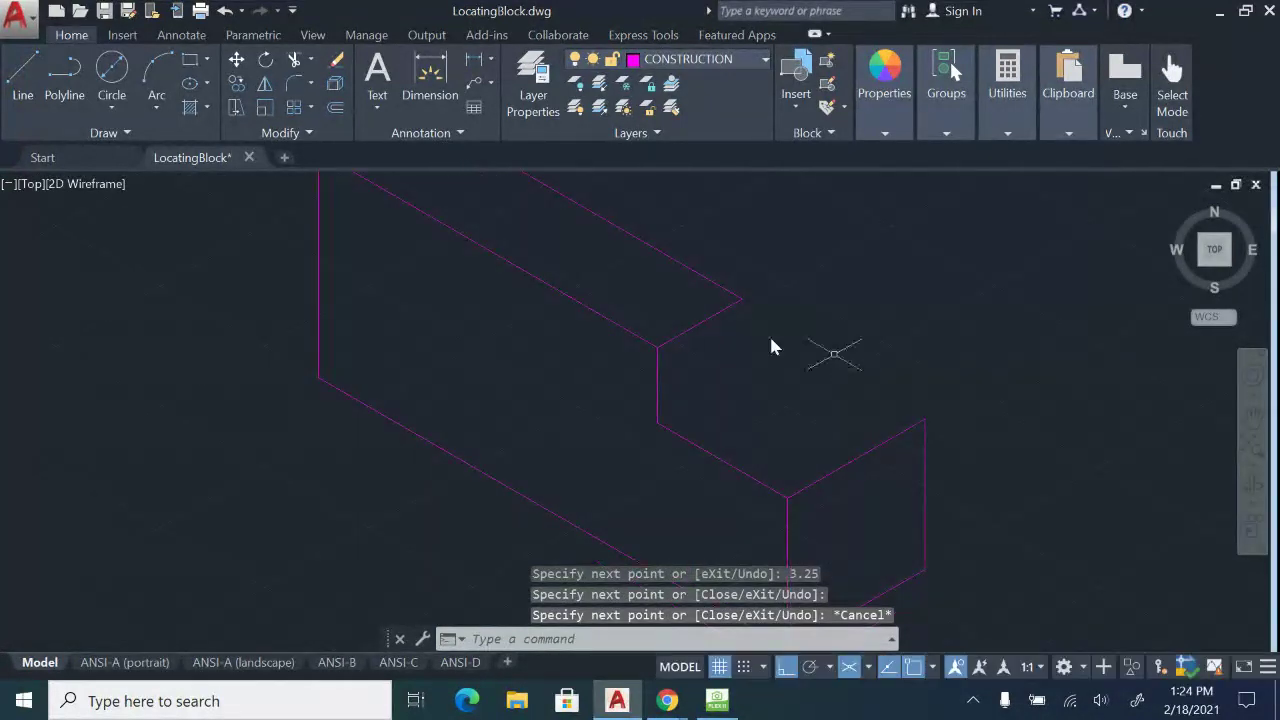
left_click(22, 76)
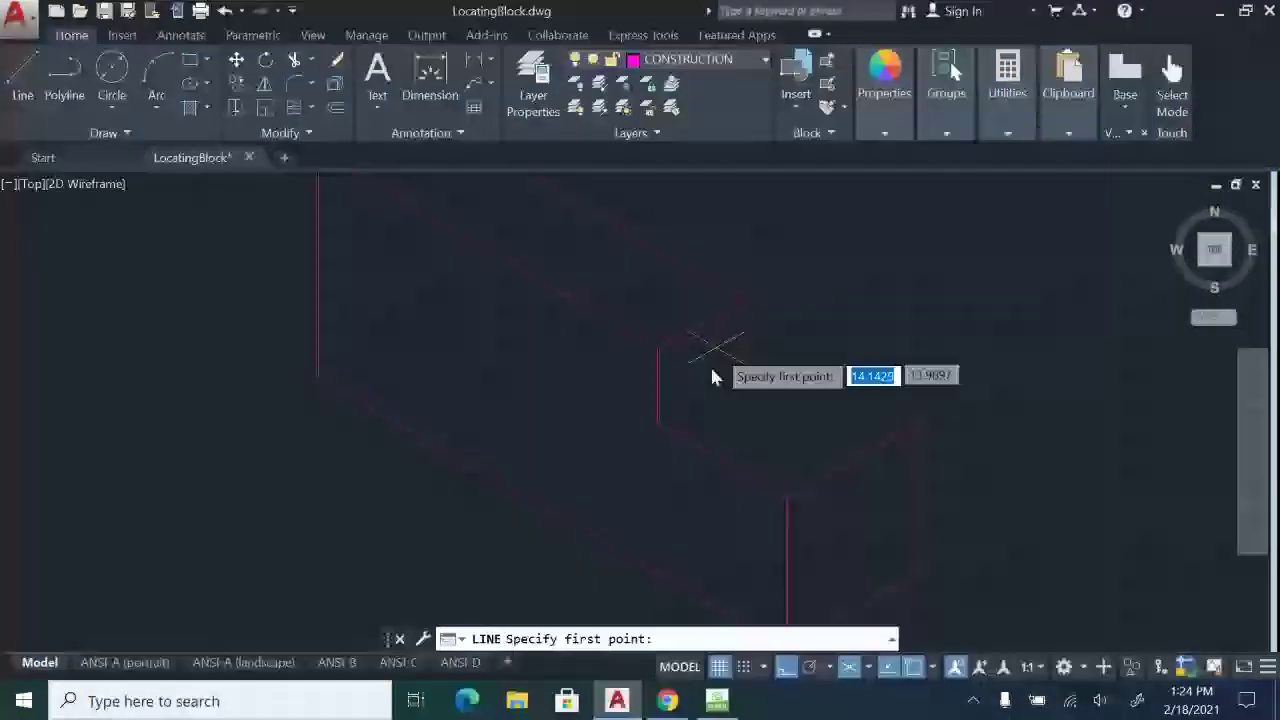
left_click(659, 423)
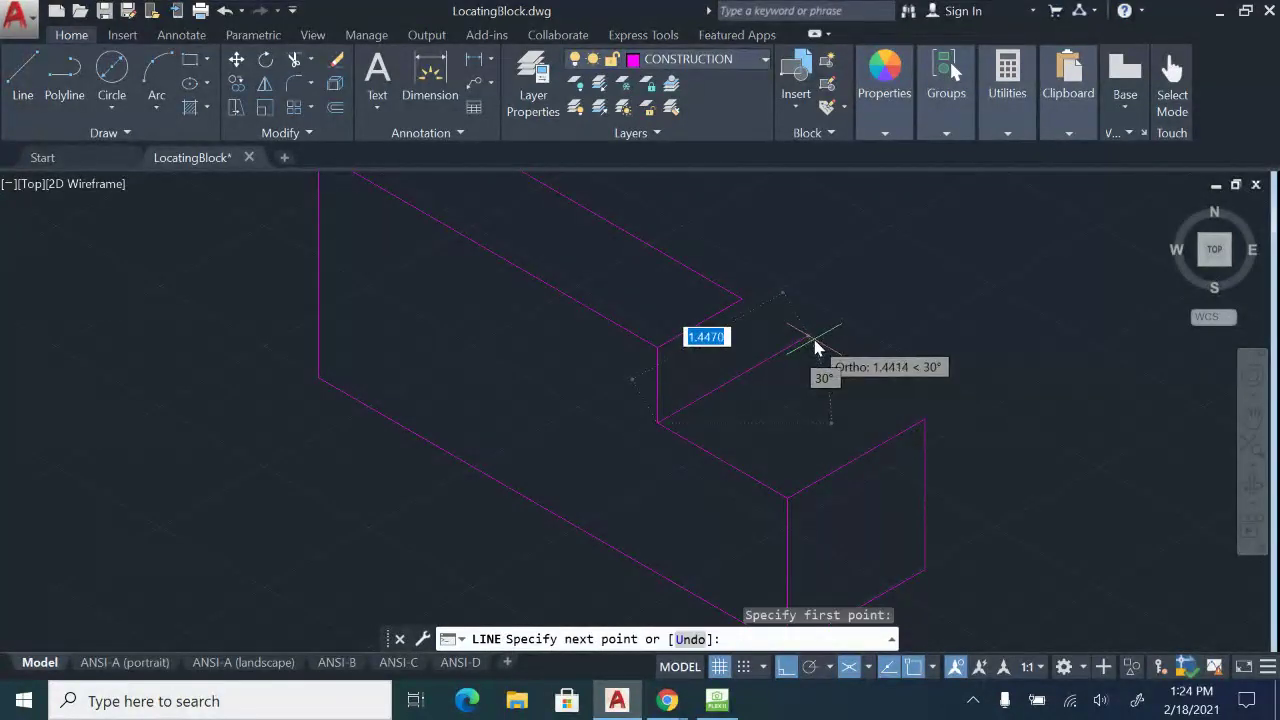
left_click(830, 323)
key("Escape")
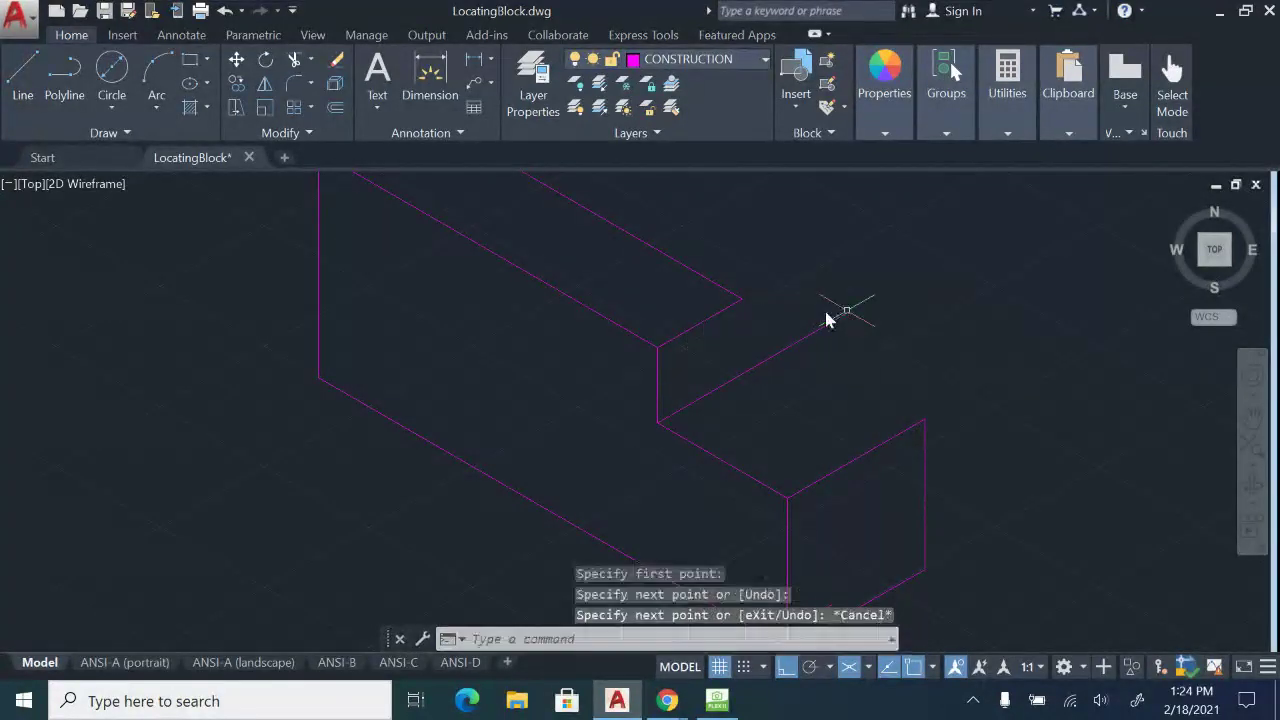
left_click(22, 88)
left_click(740, 298)
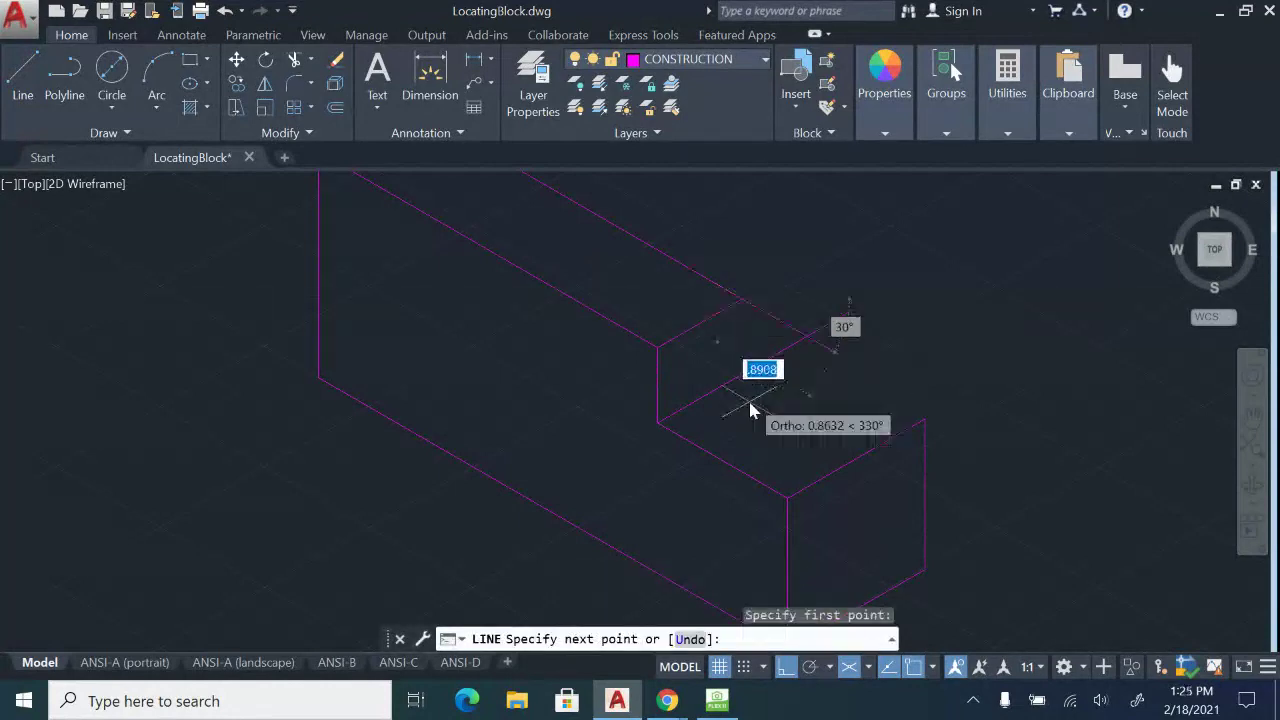
left_click(742, 412)
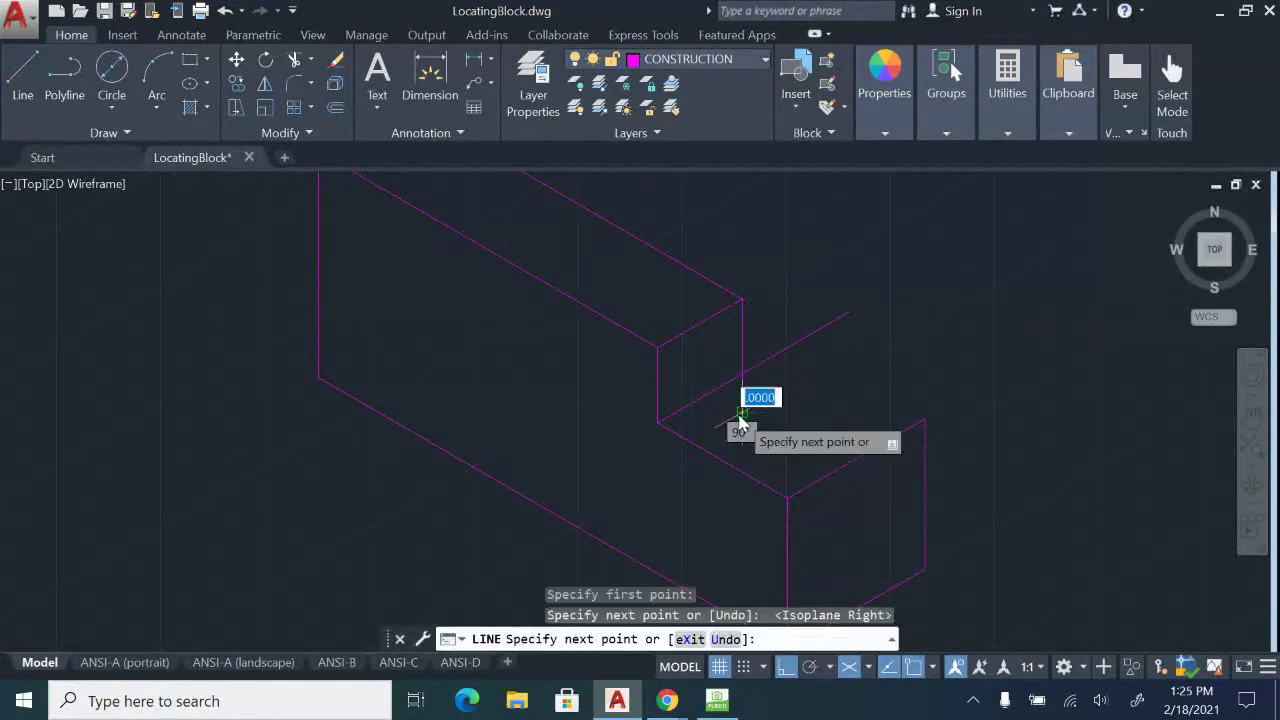
key("Escape")
Trim the line overhangs and the leftover stub at the notch.
type("tr")
key("Return")
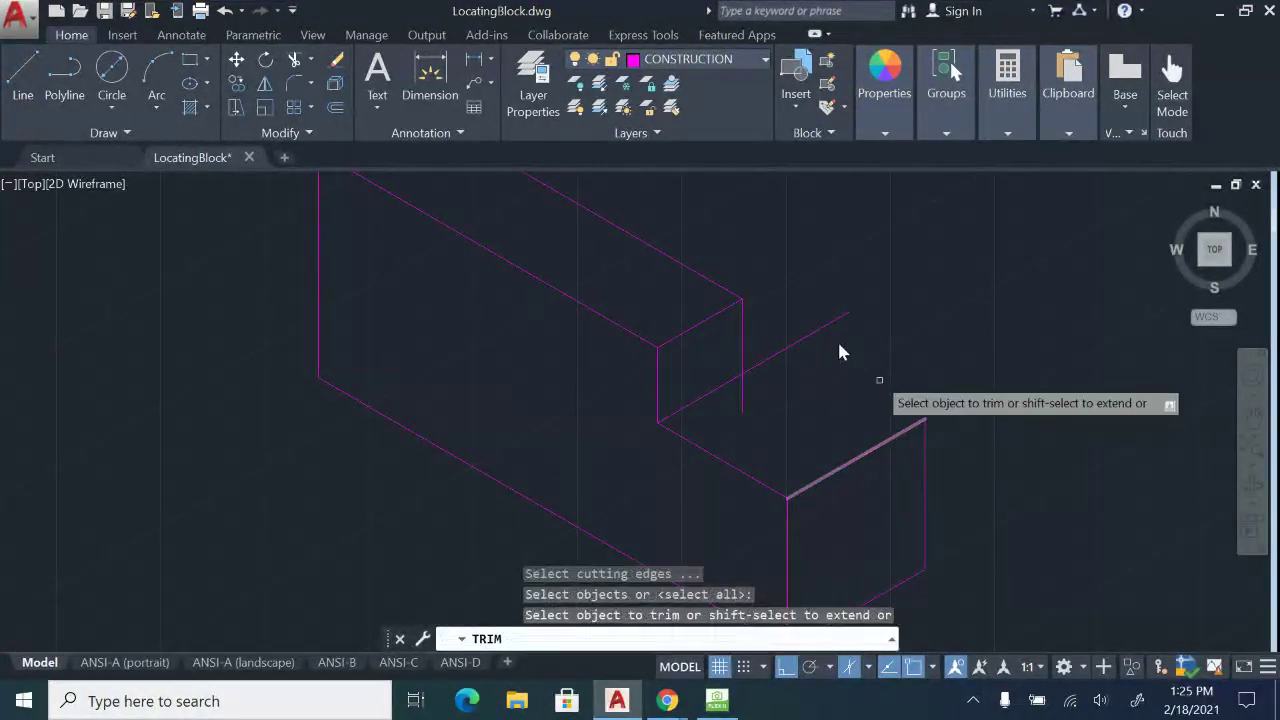
left_click(835, 340)
left_click(808, 289)
left_click(746, 414)
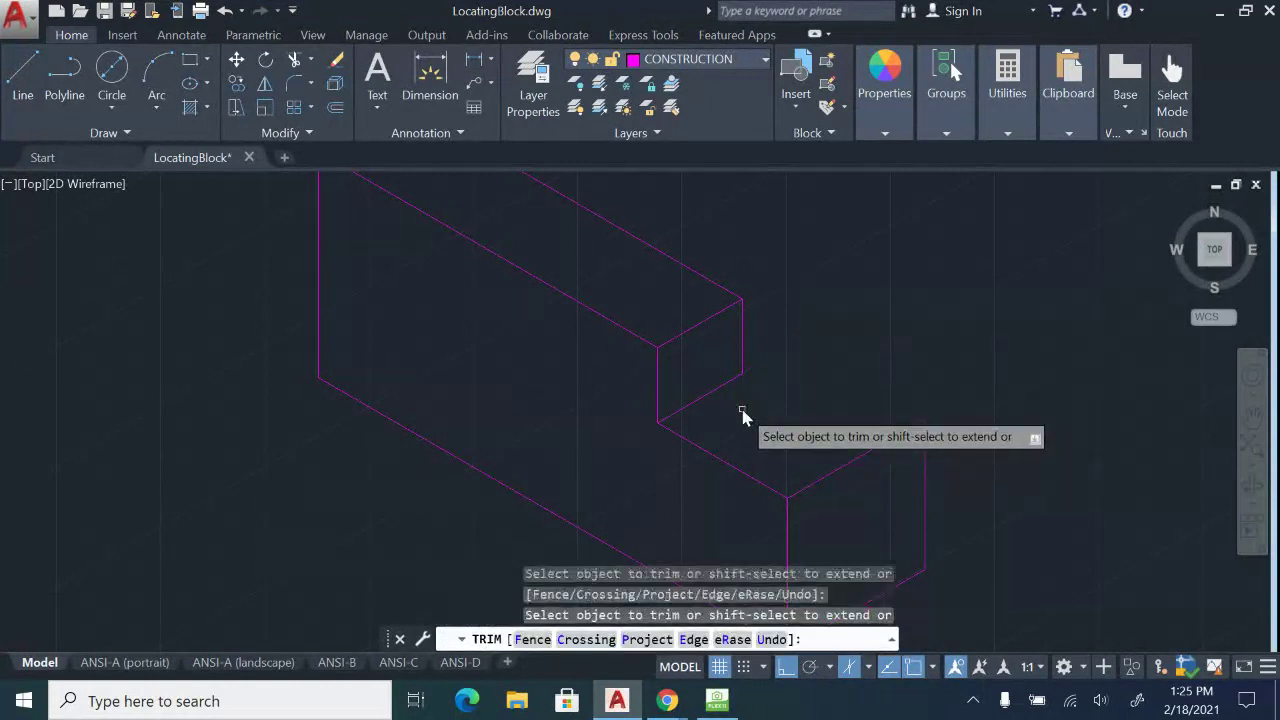
key("Escape")
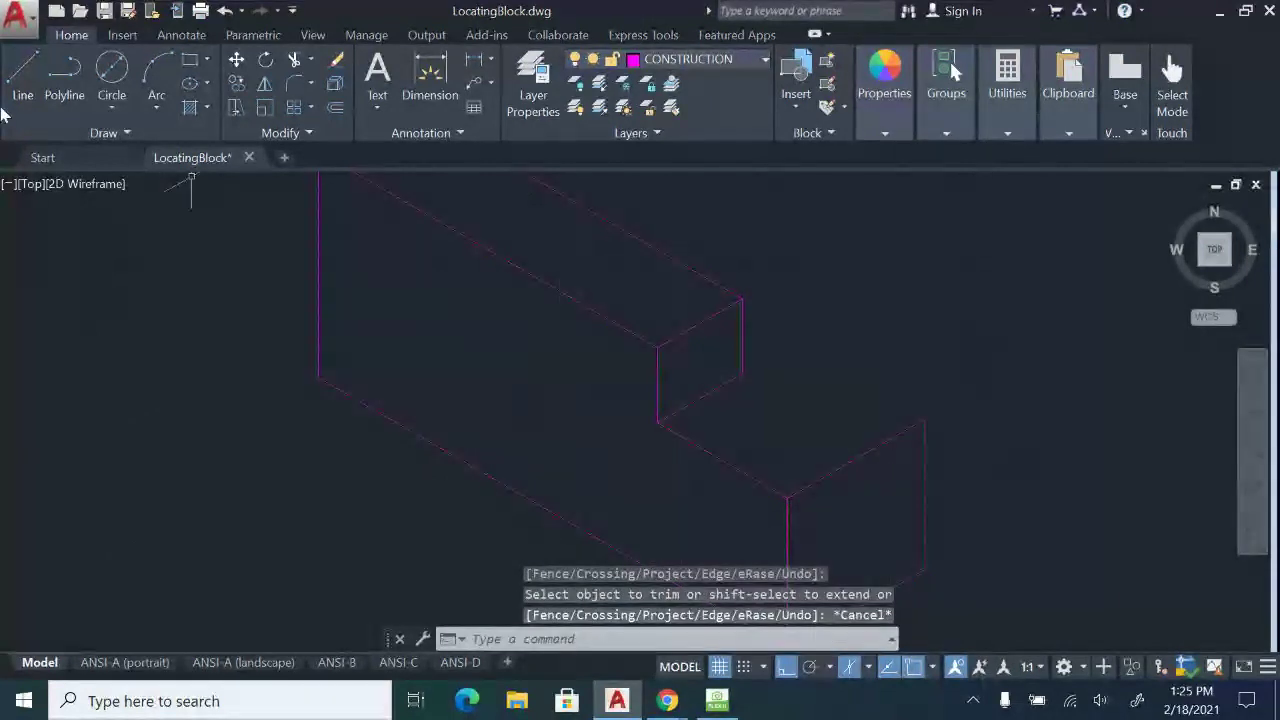
Draw a 4.5 line from the block's lower right corner on the left isoplane.
left_click(18, 78)
left_click(924, 420)
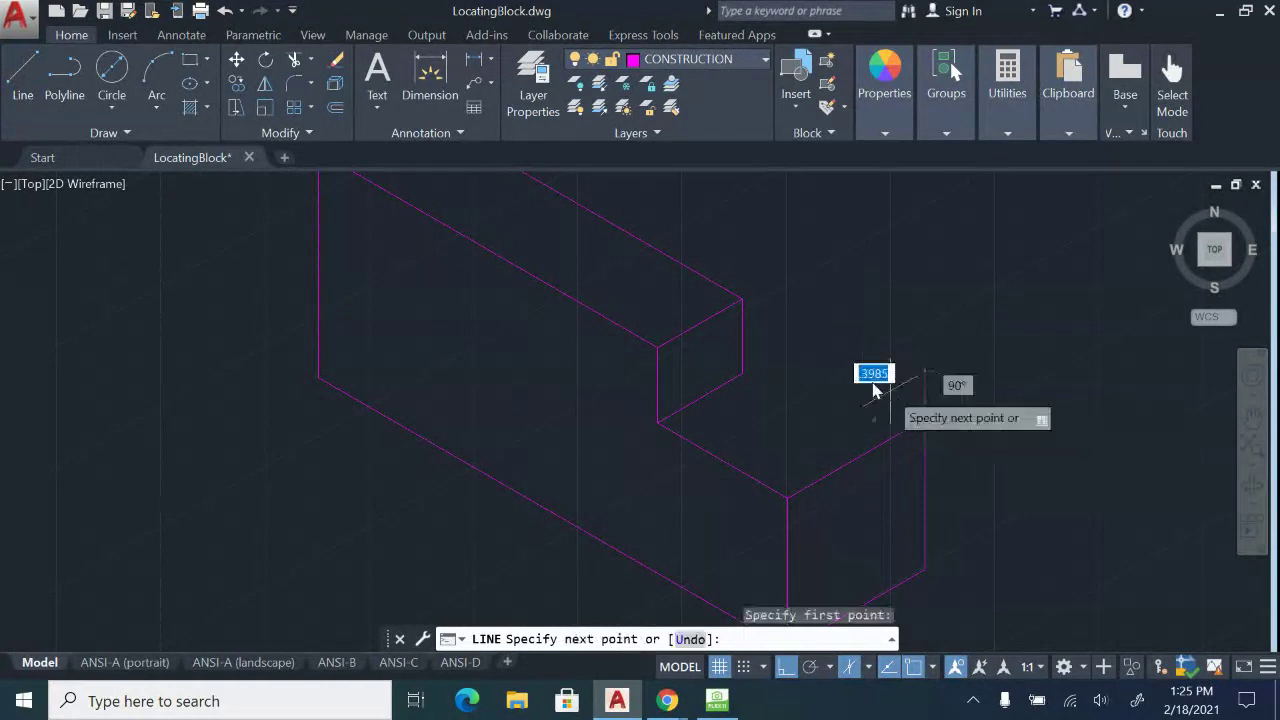
key("F5")
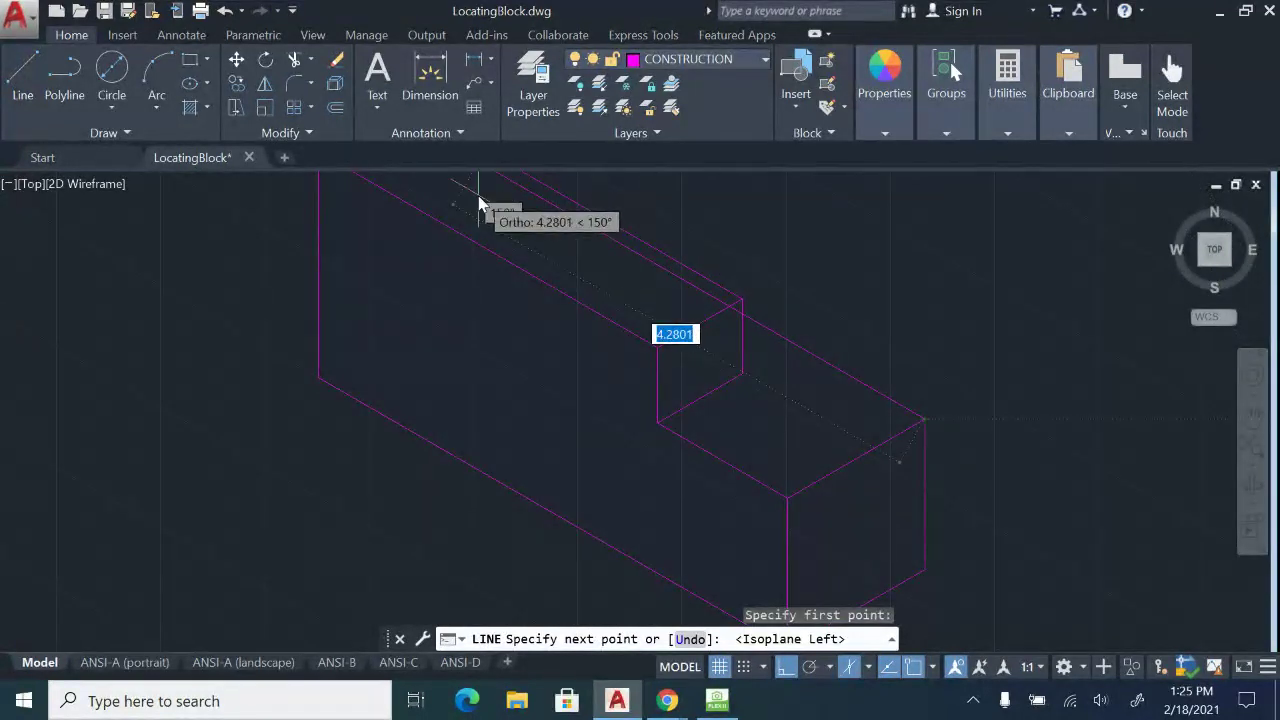
type("4.5")
key("Return")
key("Escape")
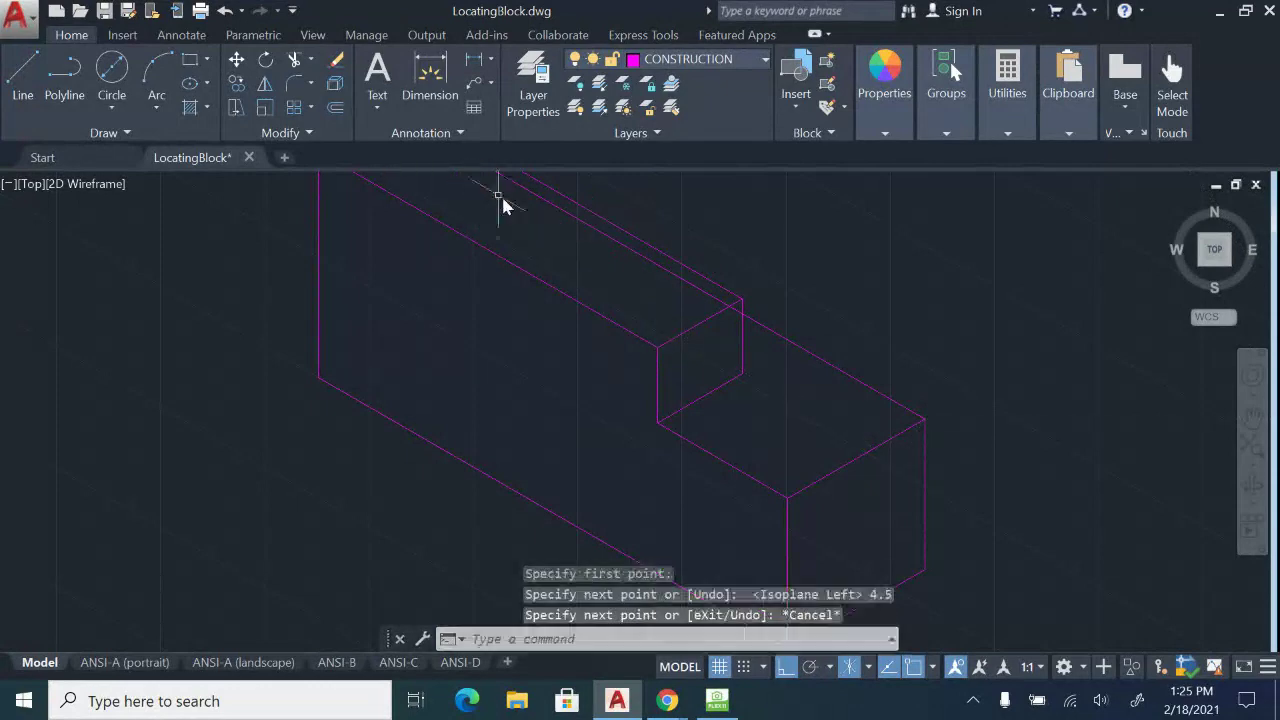
Trim the 4.5 line inside the notch against its vertical edge, then show the camera sketch.
middle_click_drag(500, 200, 534, 325)
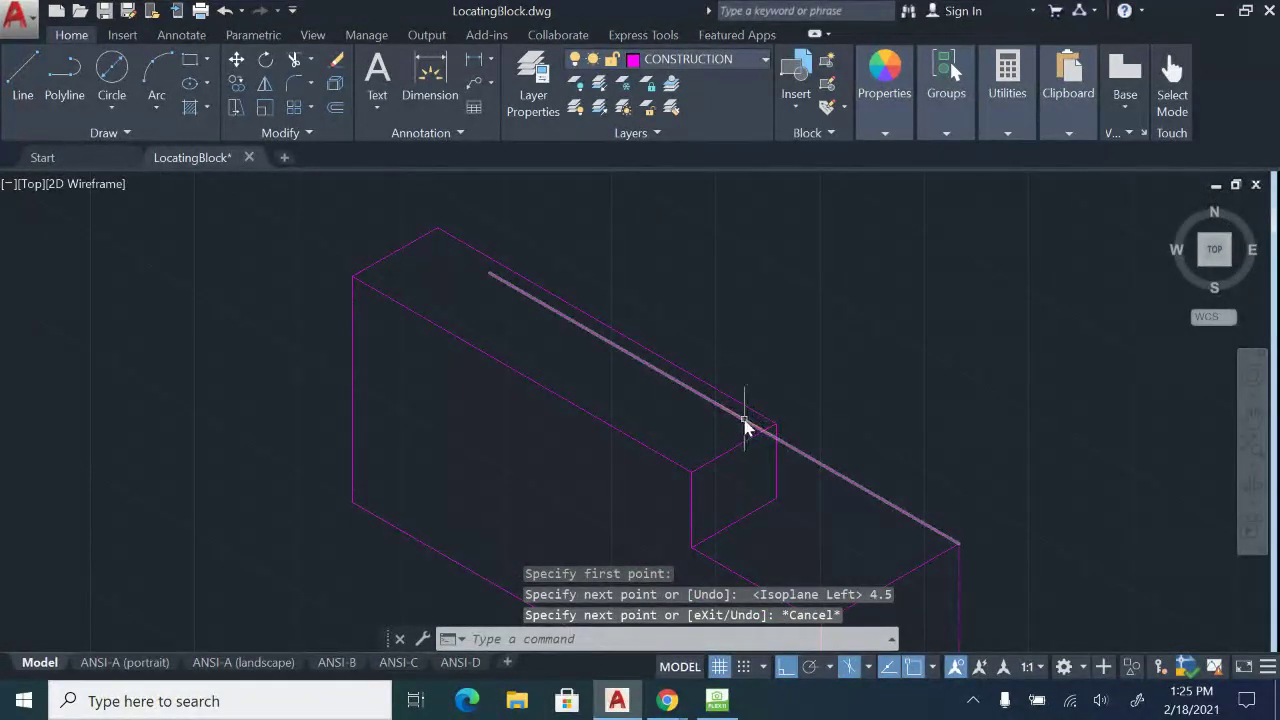
key("Return")
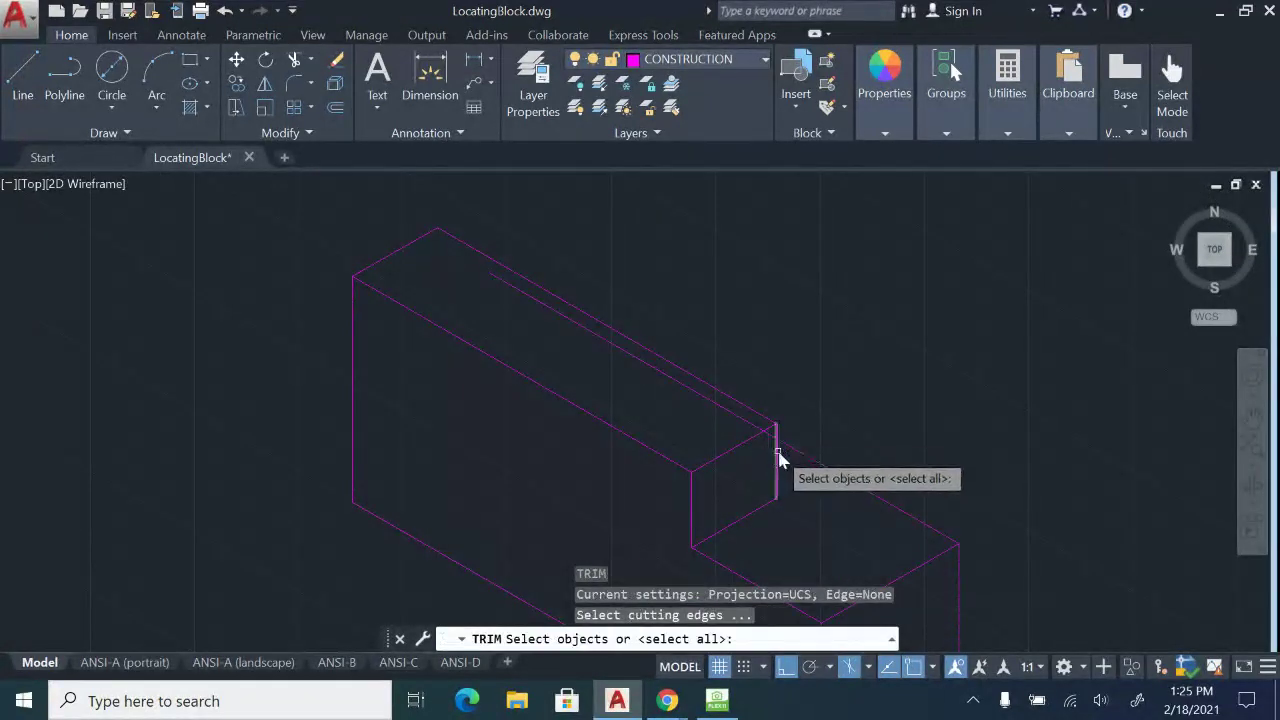
left_click(777, 458)
key("Return")
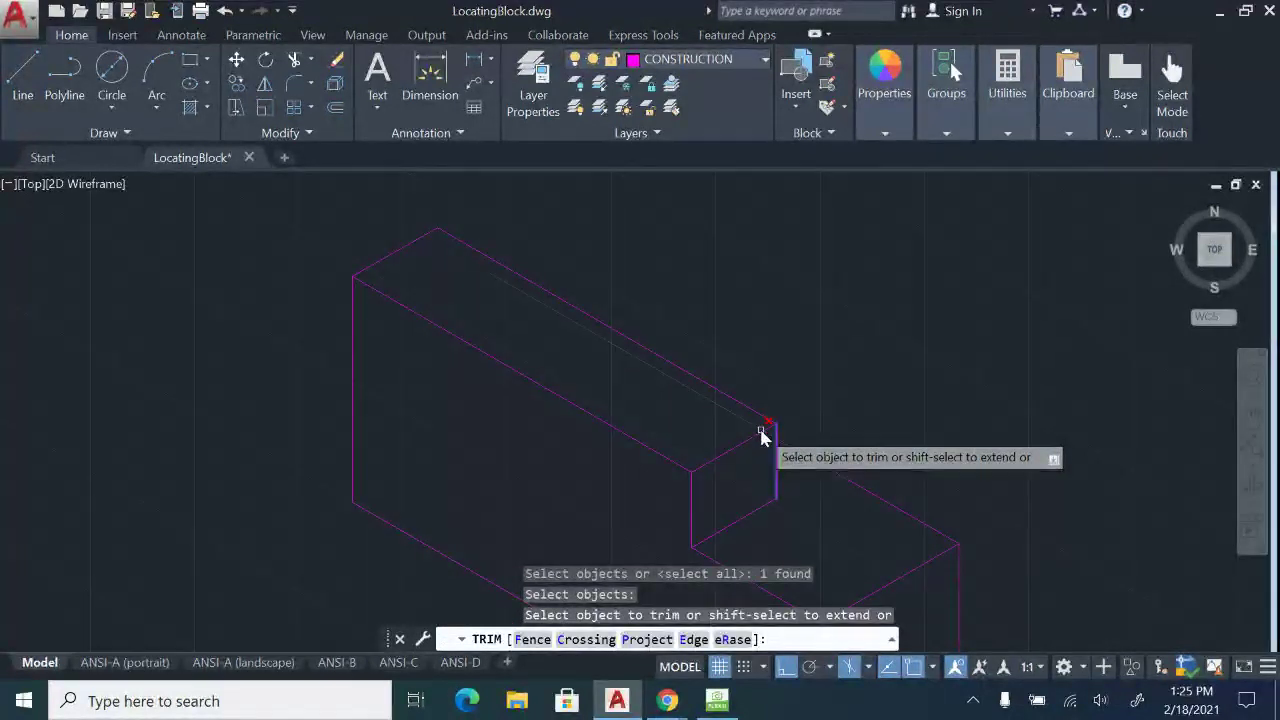
left_click(760, 428)
key("Escape")
middle_click_drag(866, 470, 866, 364)
scroll(866, 364, "down", 4)
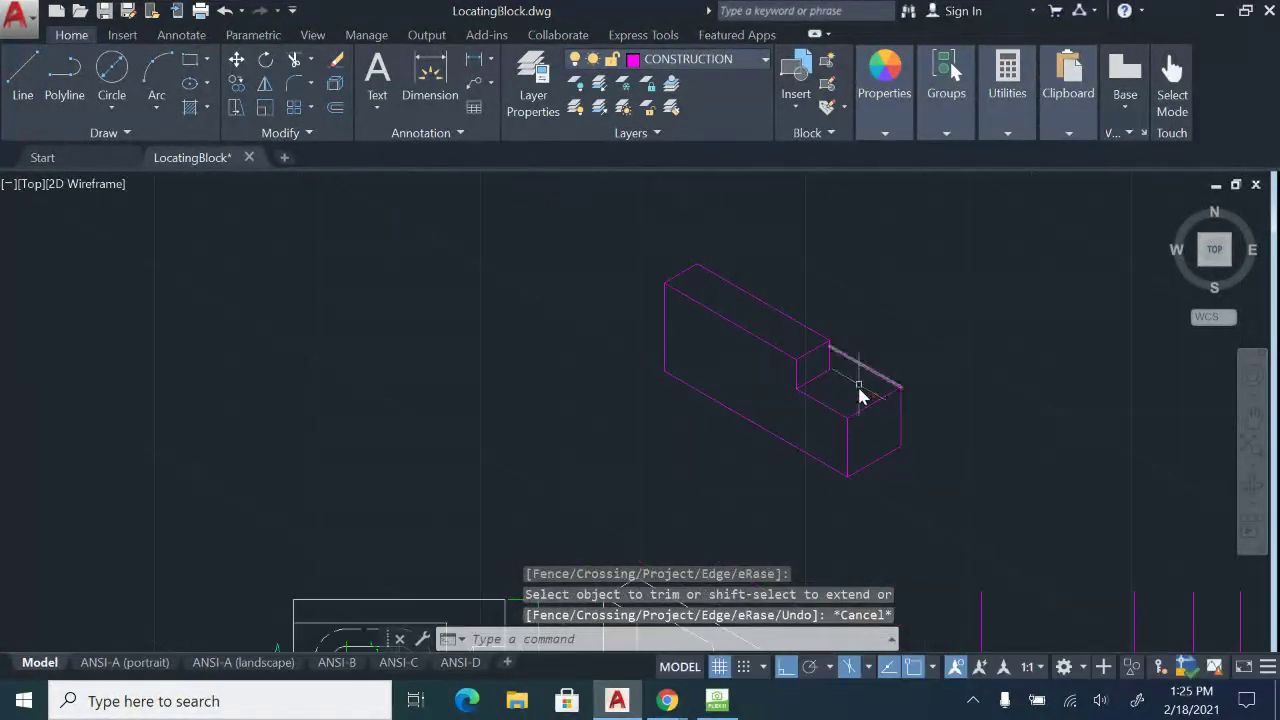
scroll(865, 396, "up", 2)
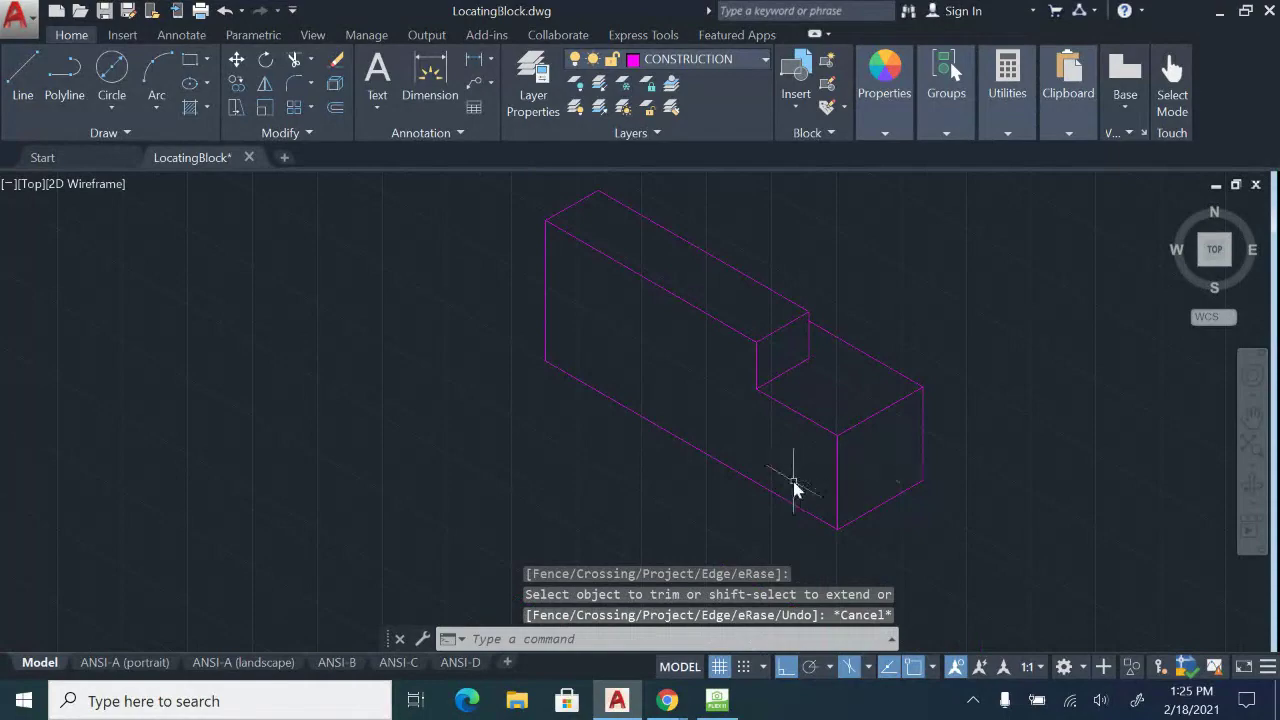
left_click(717, 701)
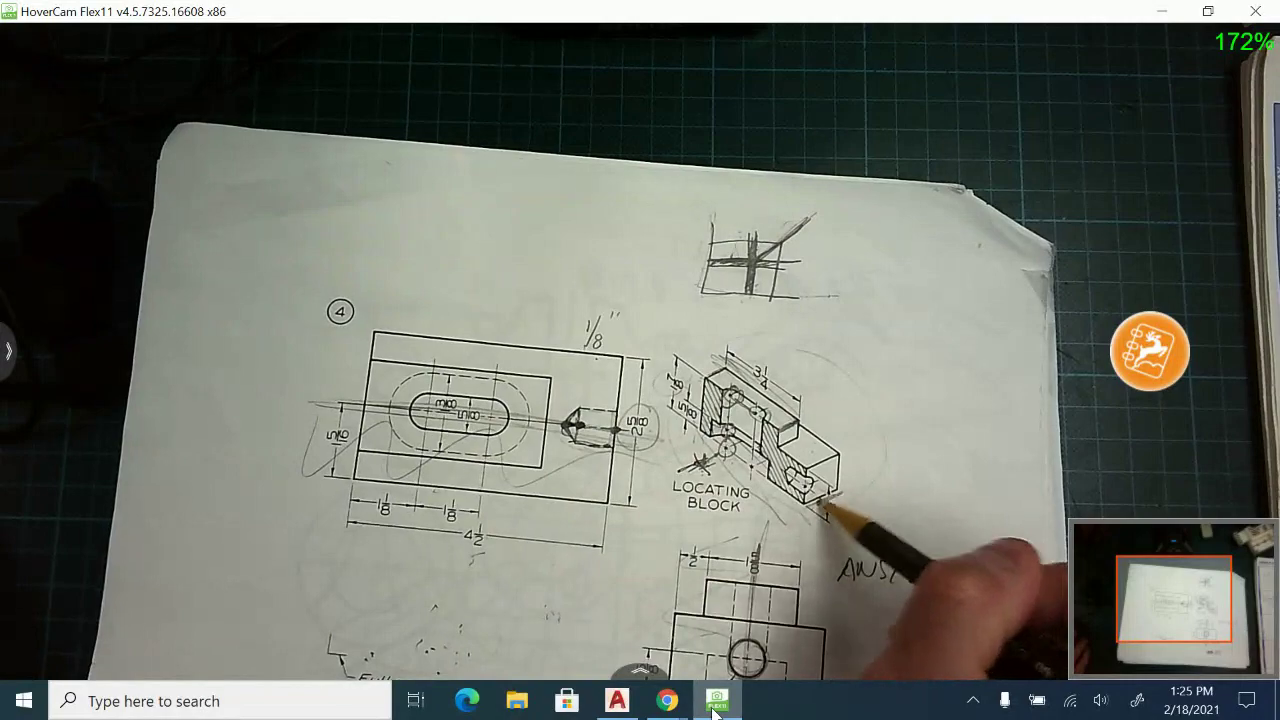
Switch from the HoverCam sketch back to LocatingBlock.dwg in AutoCAD.
left_click(617, 701)
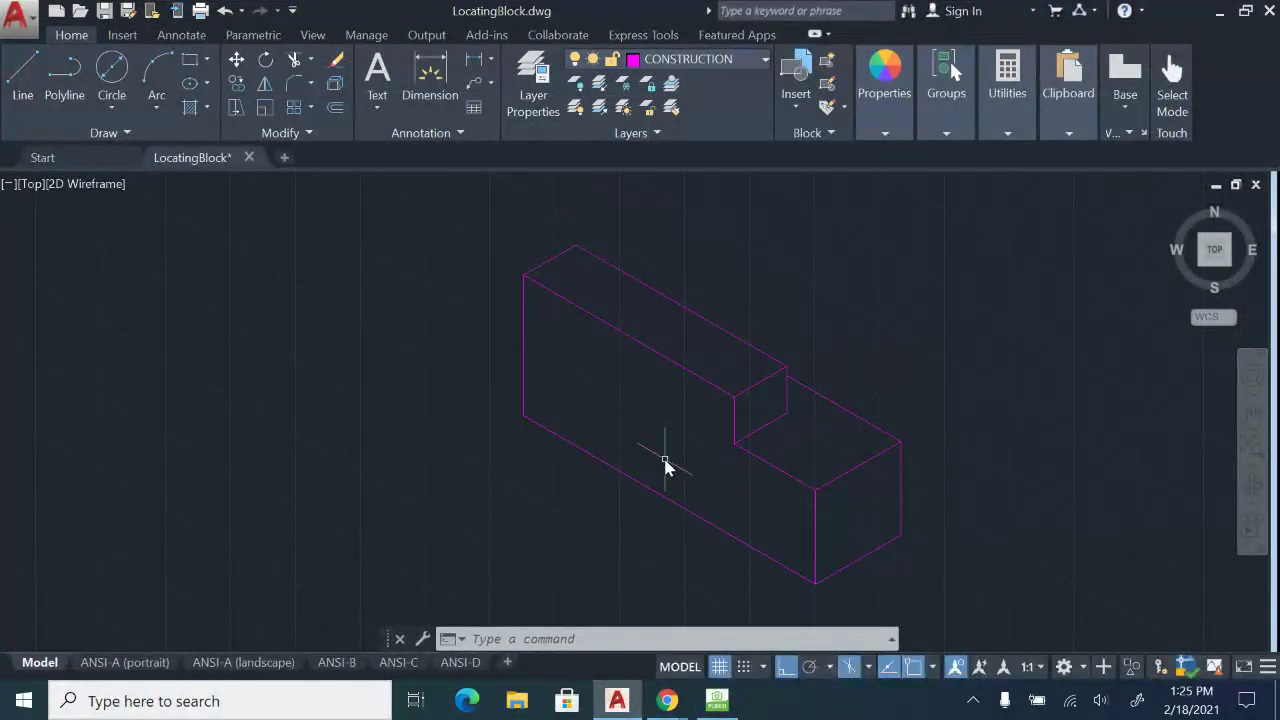
Window-select the magenta block and move it straight down, closer above the reference drawing.
scroll(667, 467, "down", 5)
scroll(729, 394, "up", 2)
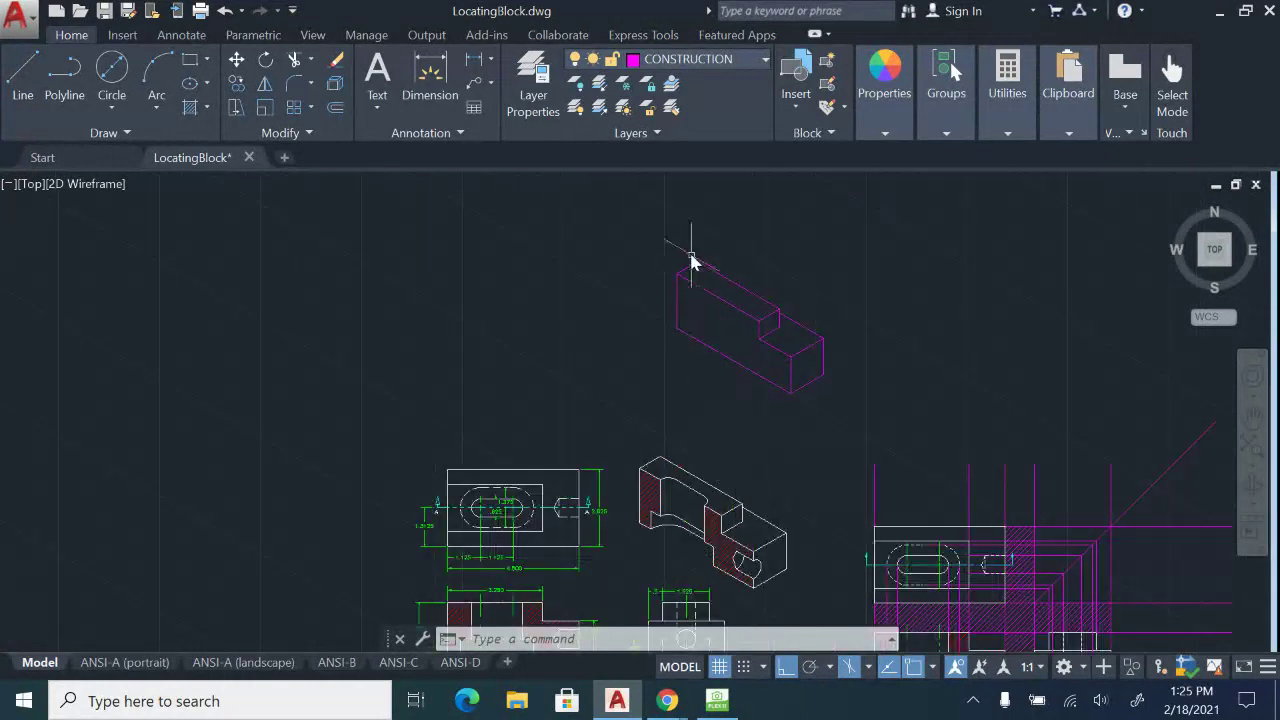
left_click(663, 229)
left_click(905, 418)
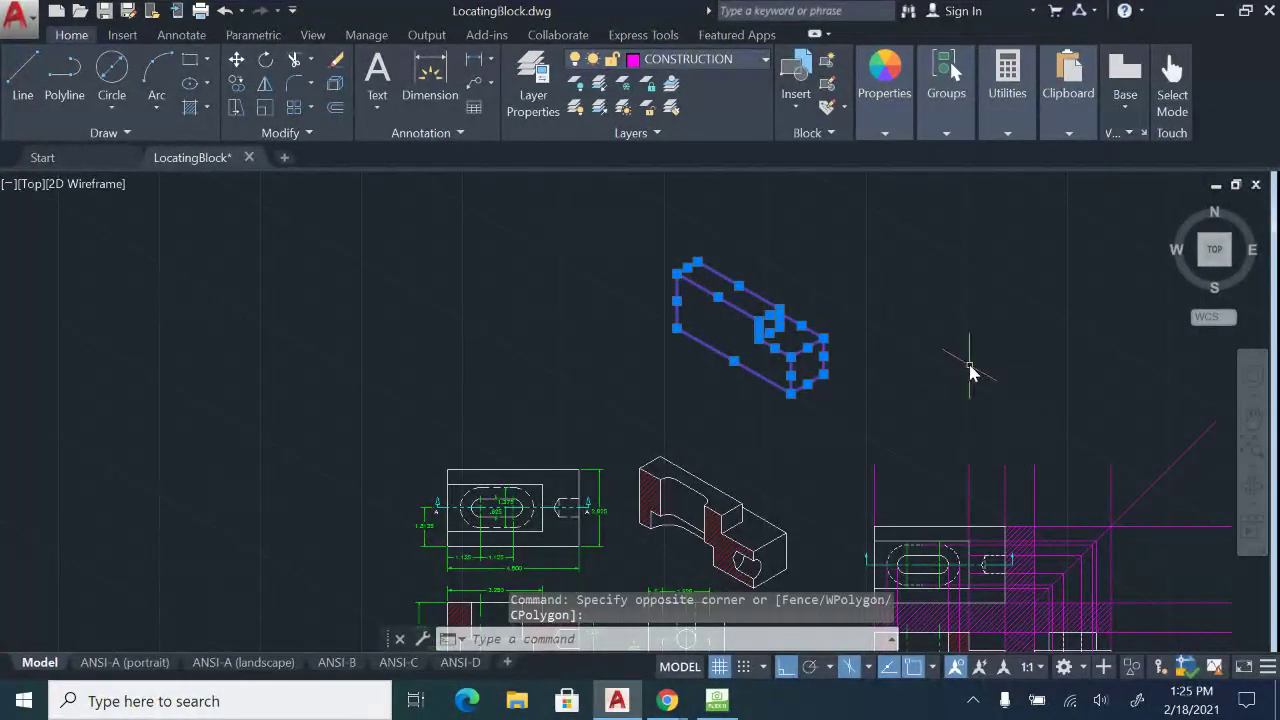
key("m")
key("Return")
left_click(915, 318)
left_click(914, 405)
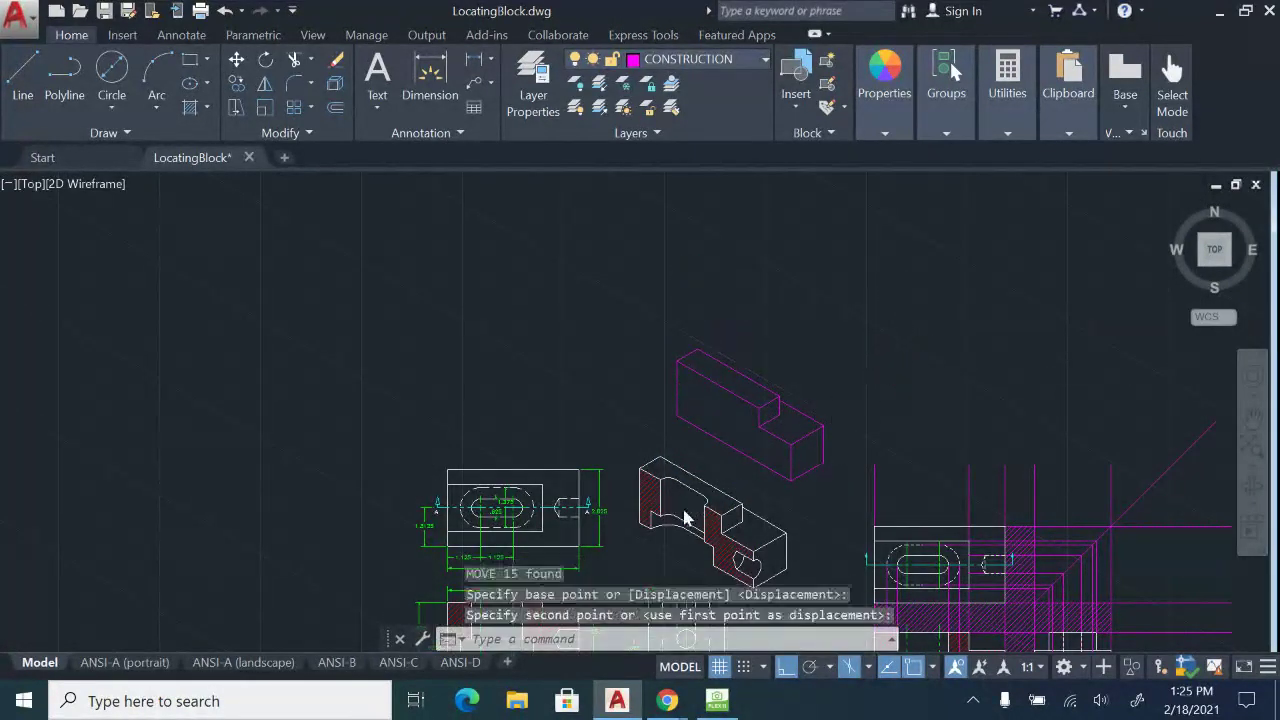
Zoom and pan to compare the magenta block with the reference views' dimensions.
scroll(685, 518, "up", 3)
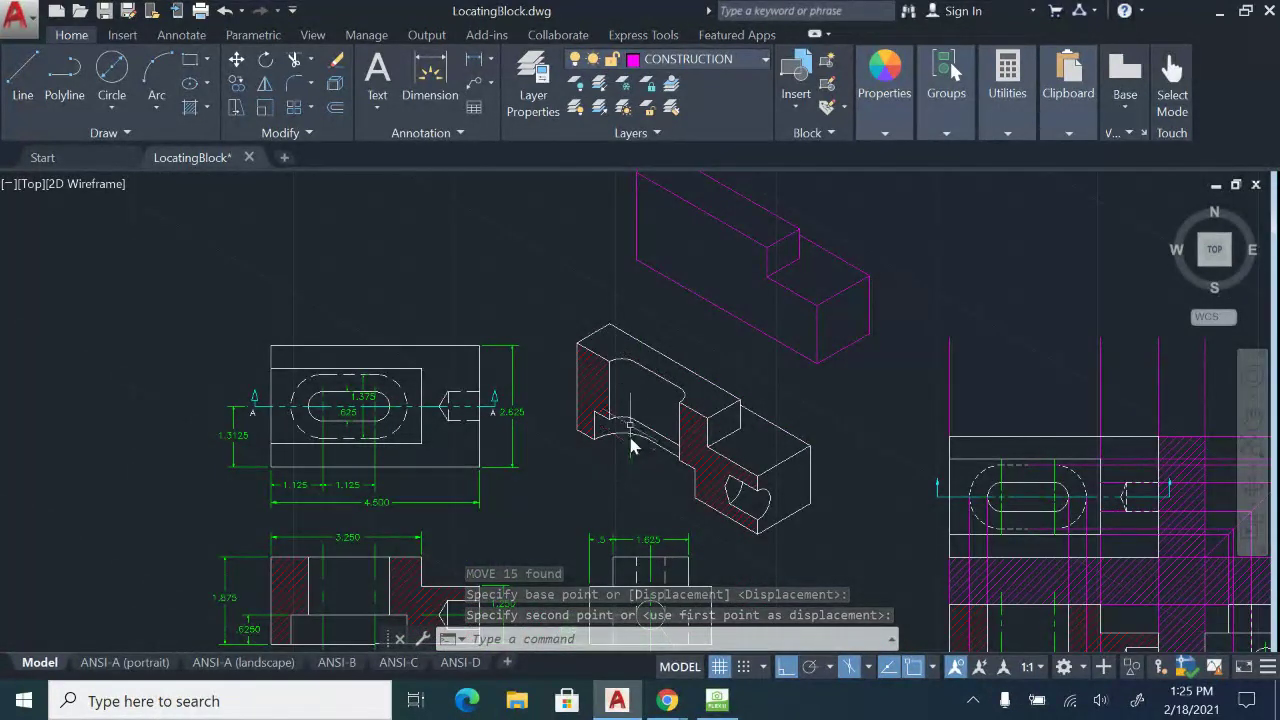
middle_click_drag(710, 520, 681, 590)
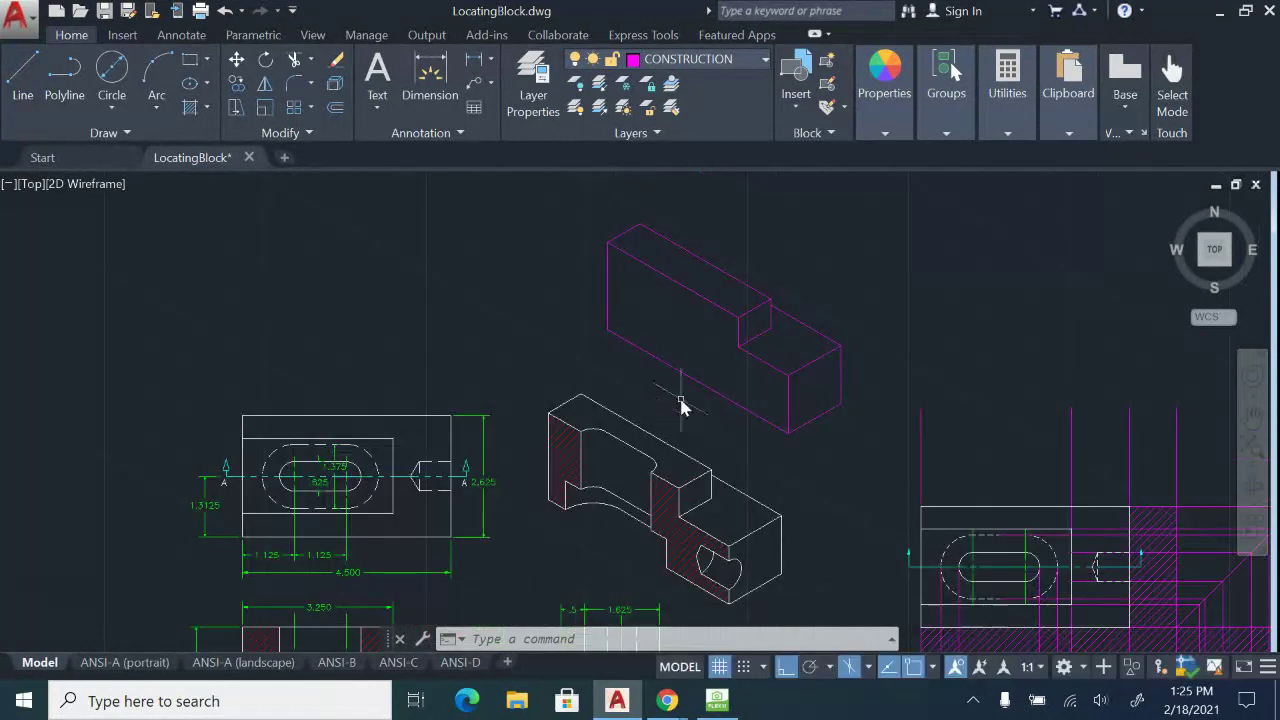
key("Escape")
scroll(700, 391, "up", 2)
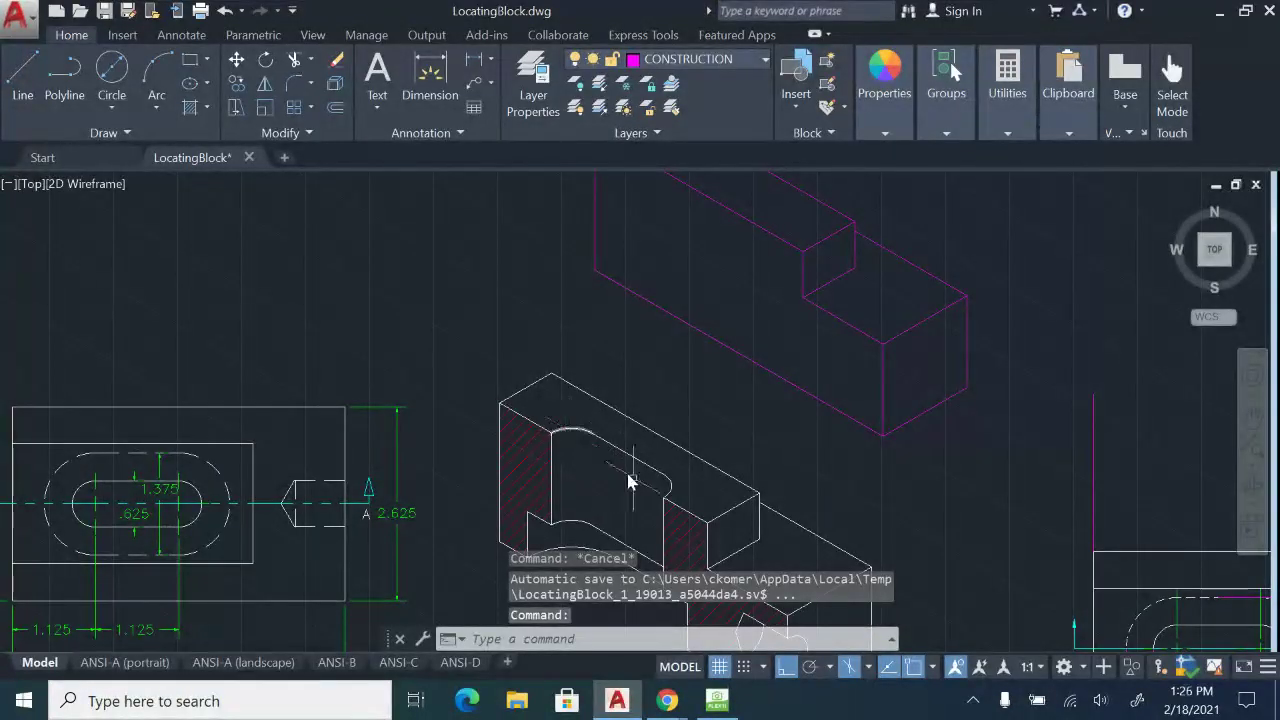
middle_click_drag(330, 450, 560, 378)
scroll(259, 592, "up", 4)
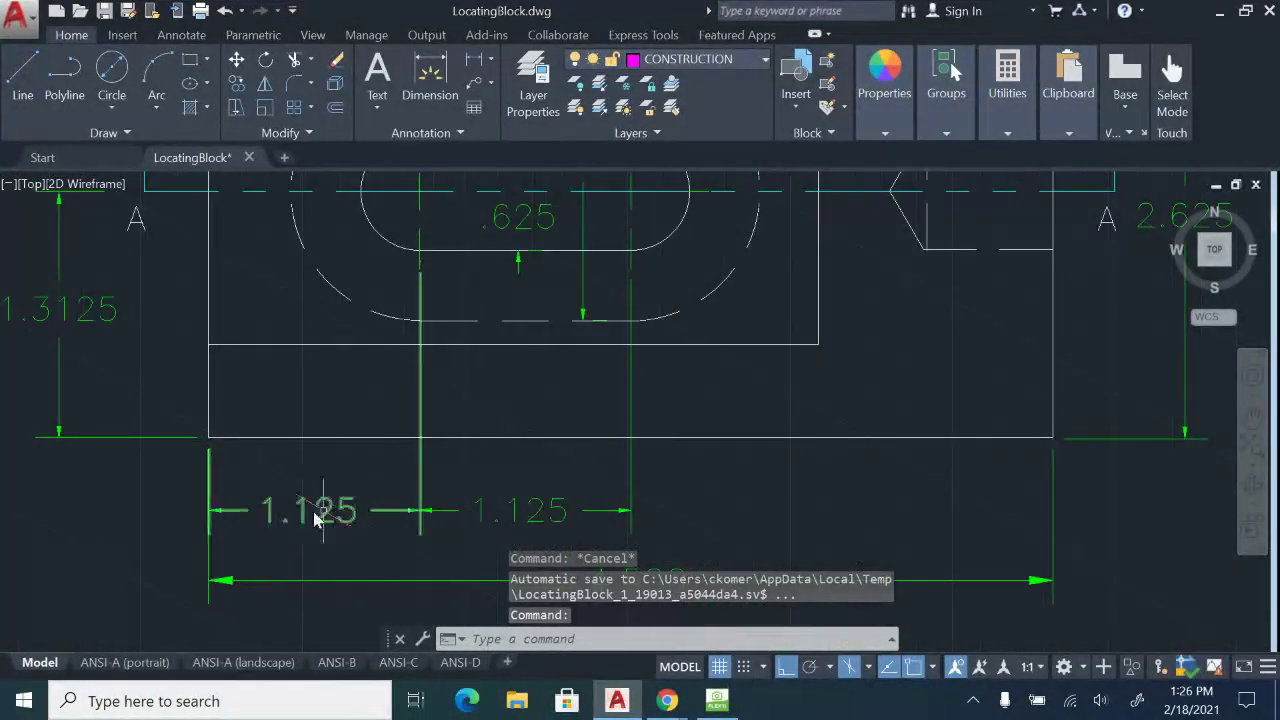
scroll(700, 451, "down", 4)
scroll(812, 450, "up", 3)
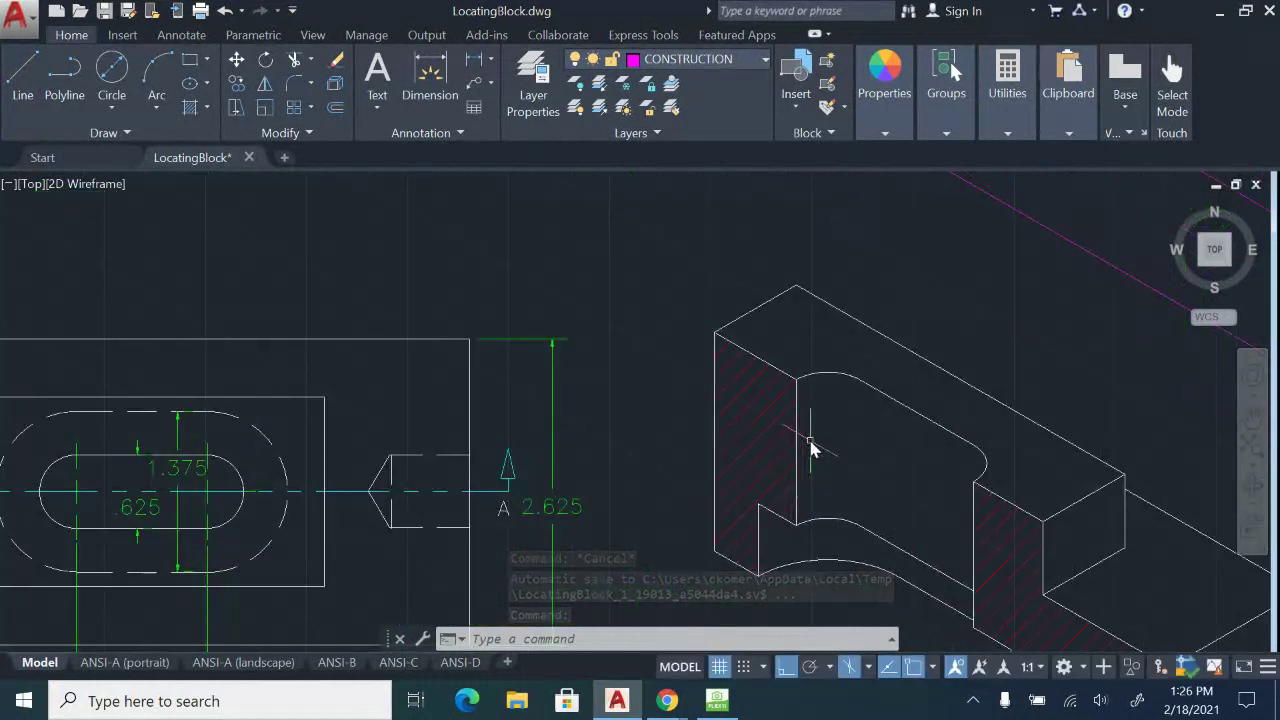
middle_click_drag(1068, 240, 627, 516)
middle_click_drag(529, 195, 602, 408)
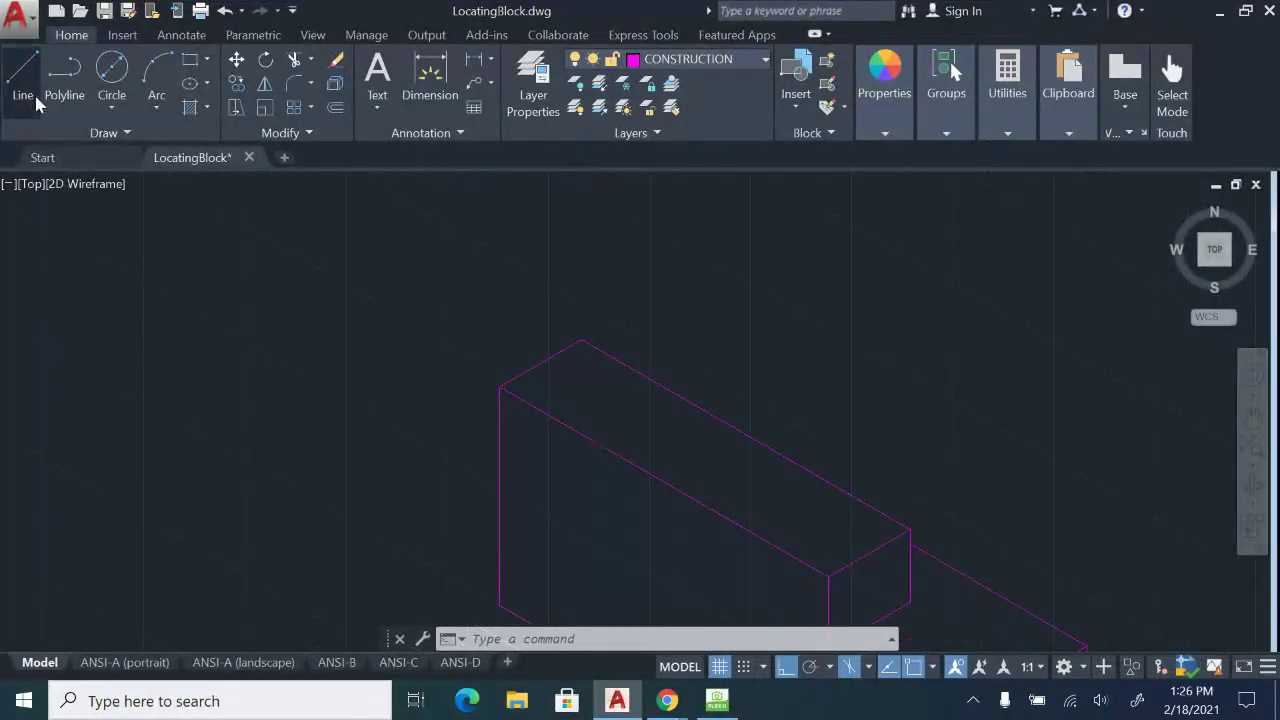
Make VISIBLE the current layer.
left_click(33, 100)
left_click(500, 386)
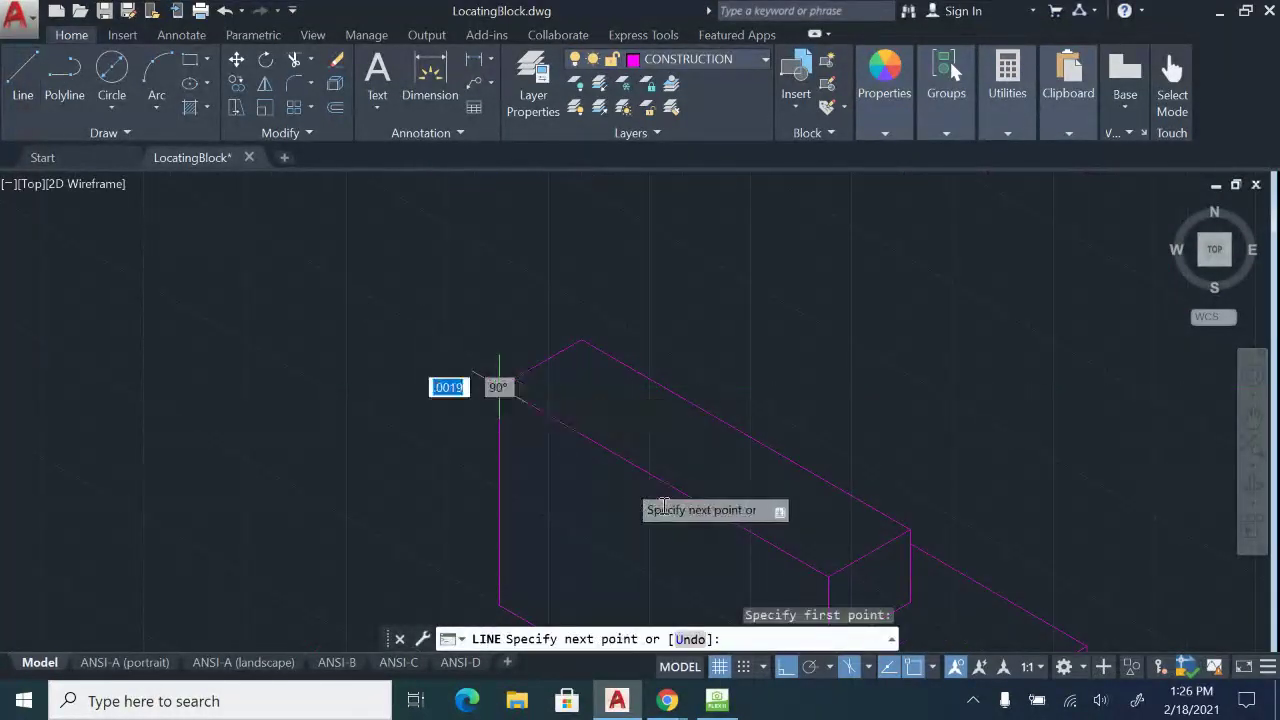
key("Escape")
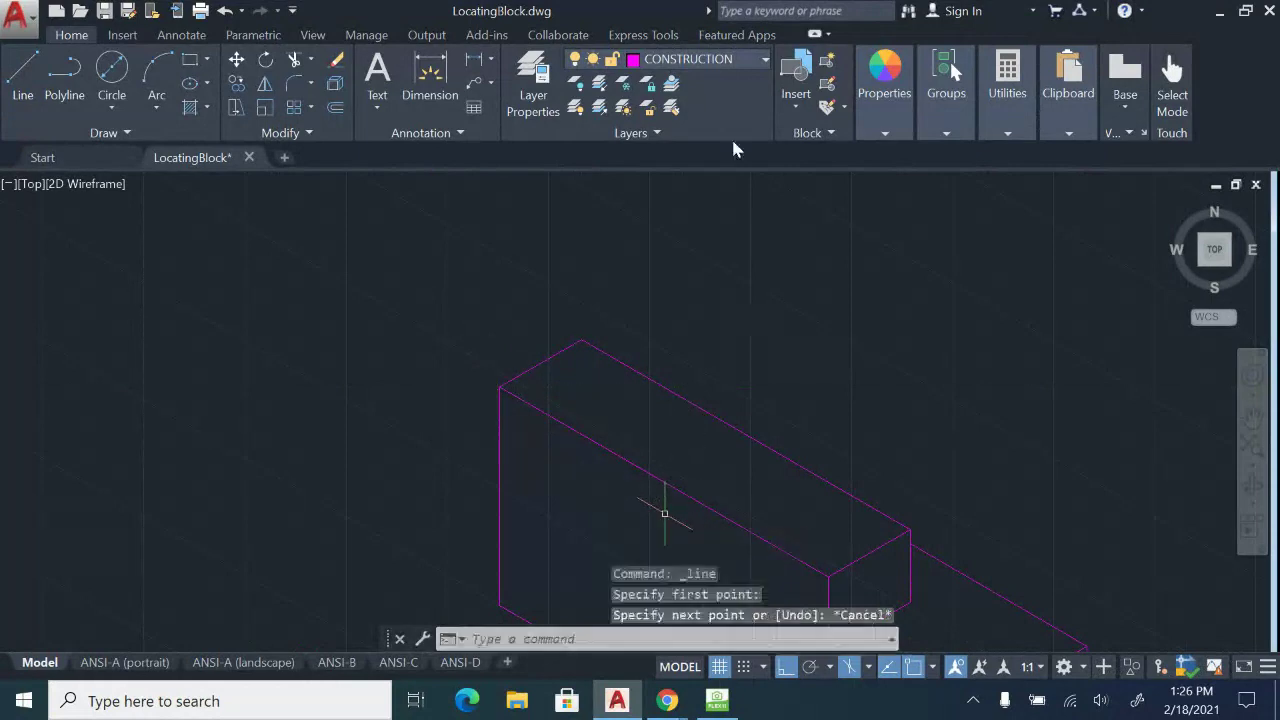
left_click(734, 58)
left_click(684, 564)
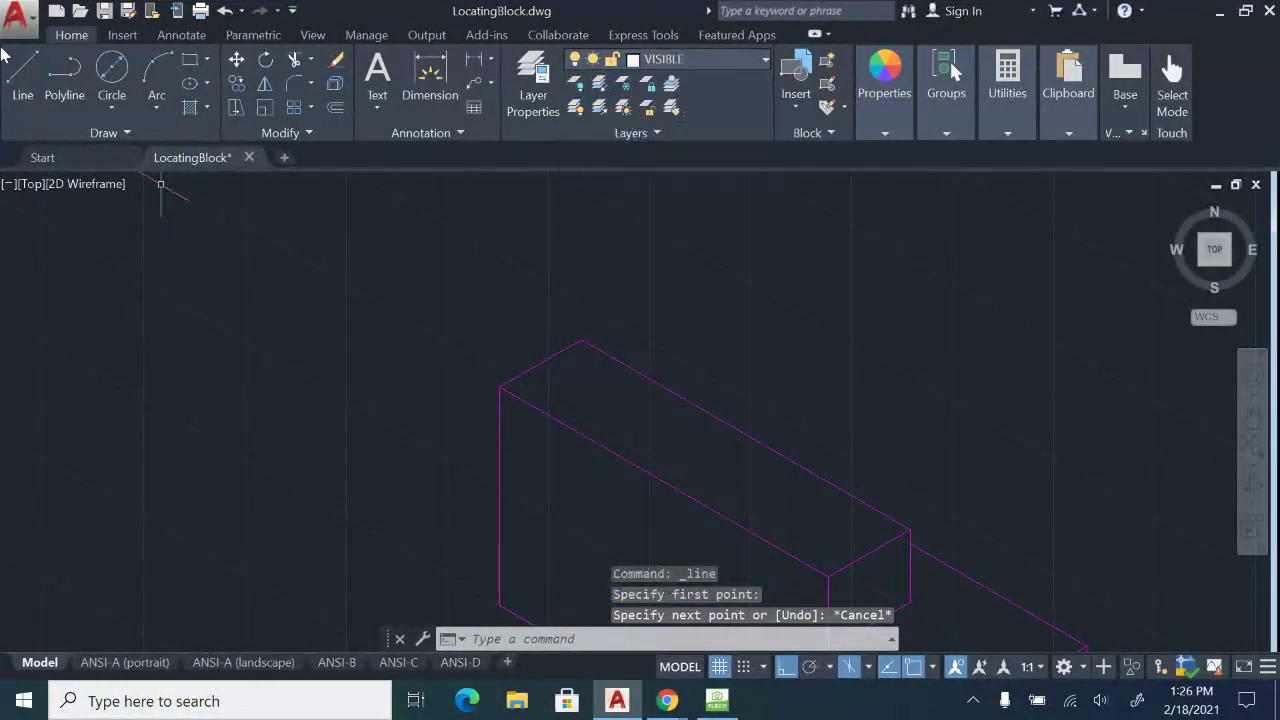
Draw a 1.125 line from the block's upper-left corner along the top-face centreline.
left_click(33, 90)
left_click(500, 386)
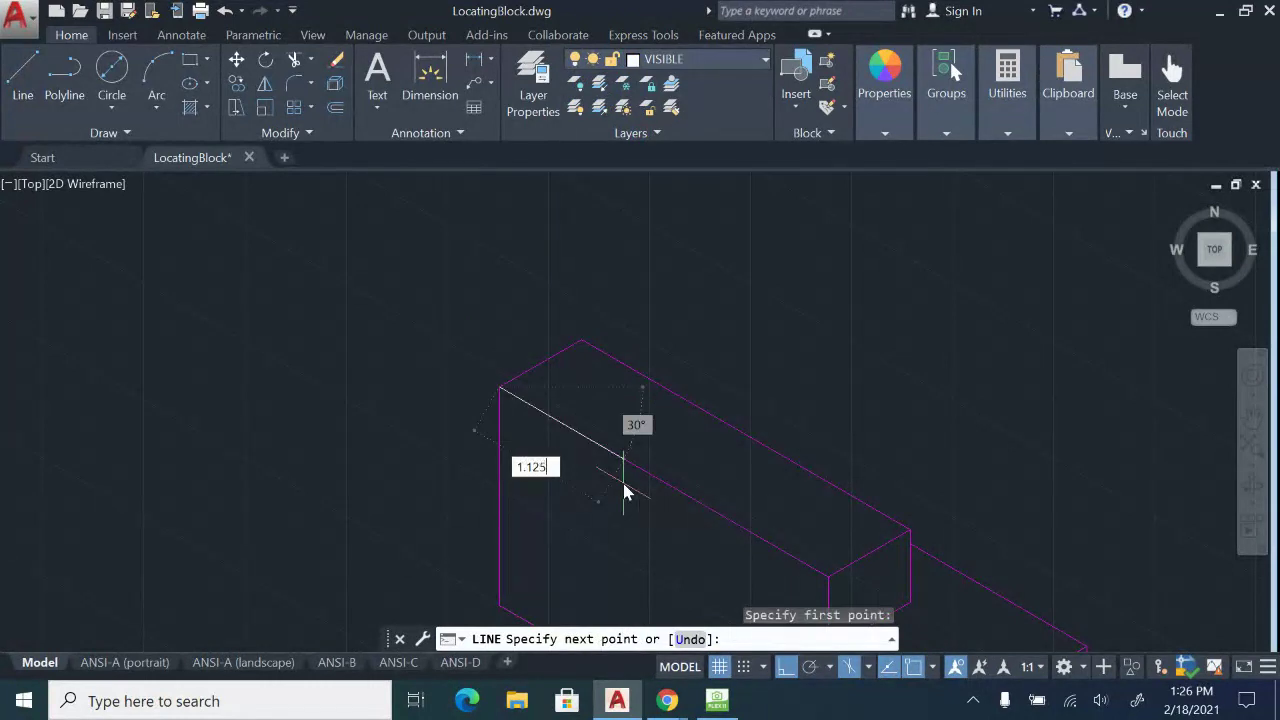
type("1.125")
key("Return")
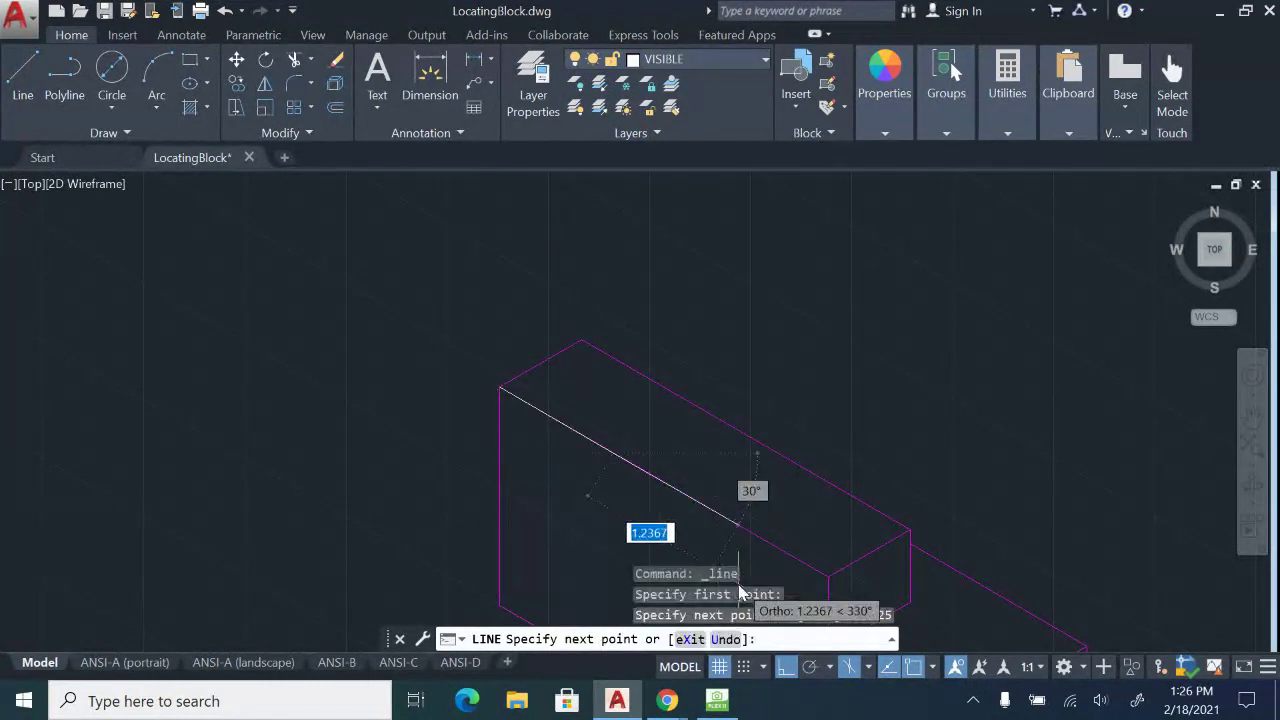
type("1.125")
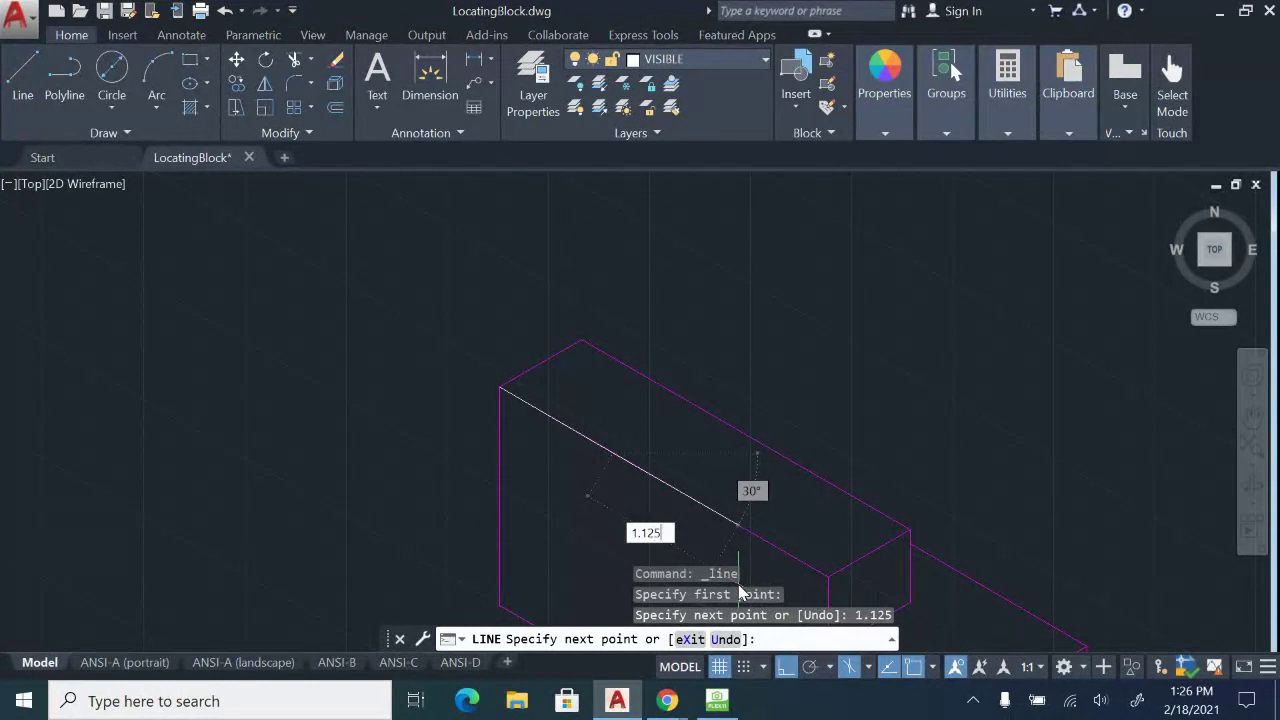
key("Return")
key("Escape")
Try selecting the new line near the centreline, zoom out, and show the camera sketch.
left_click(577, 437)
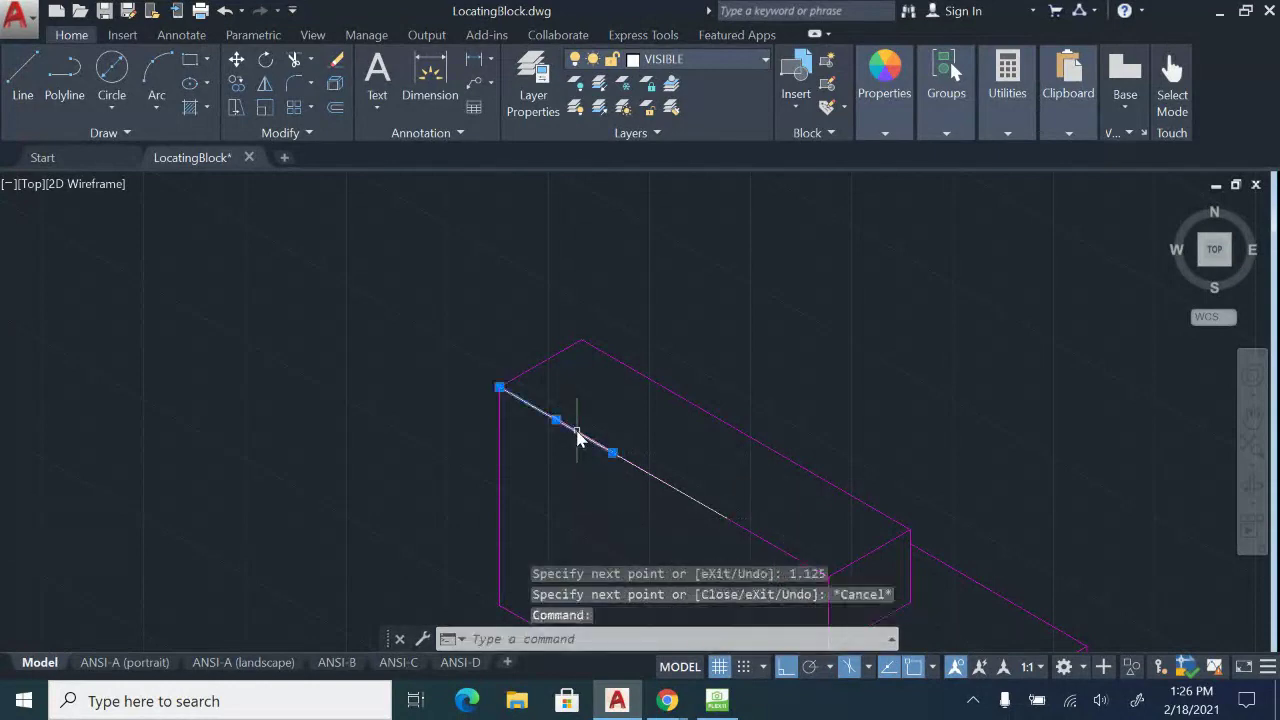
left_click(597, 426)
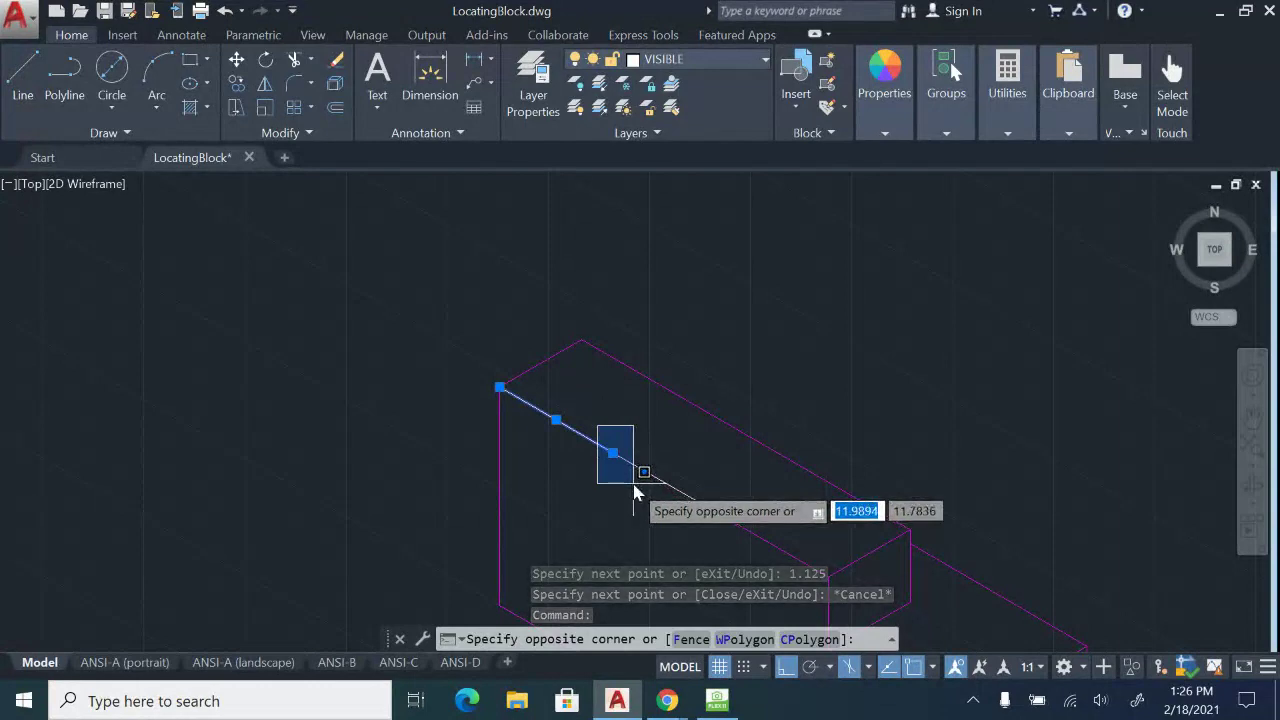
key("Escape")
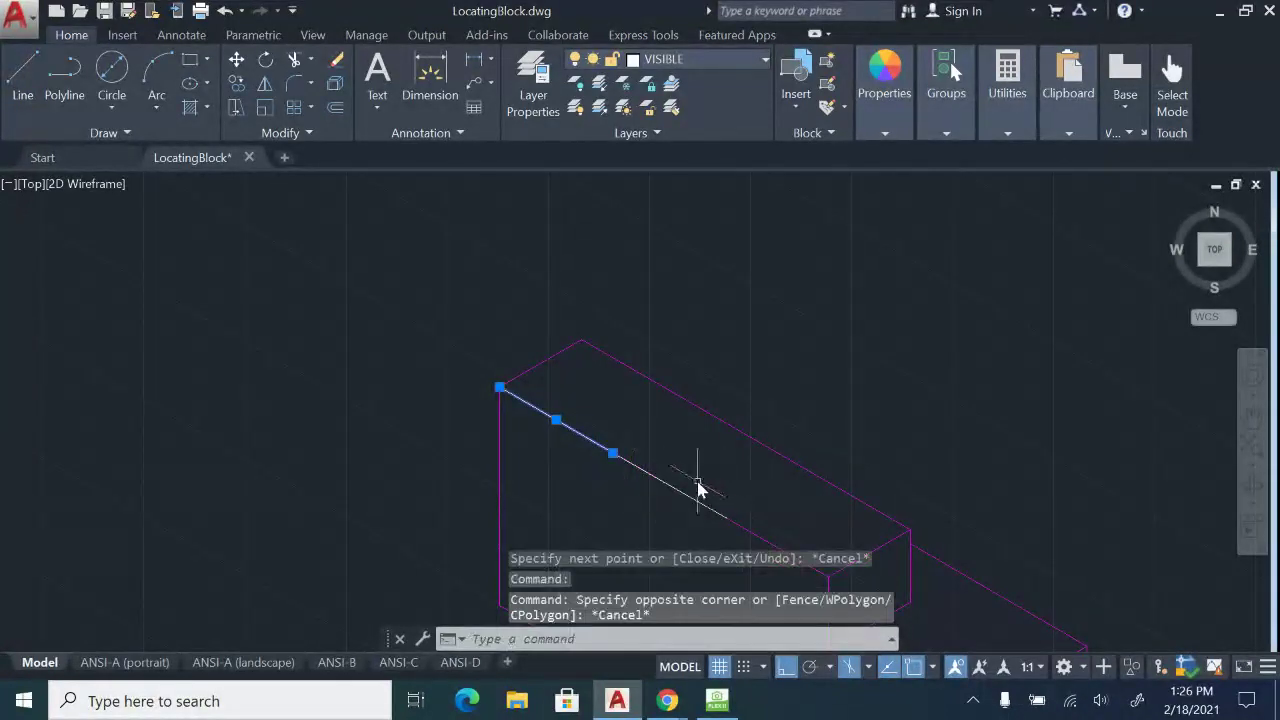
left_click(701, 481)
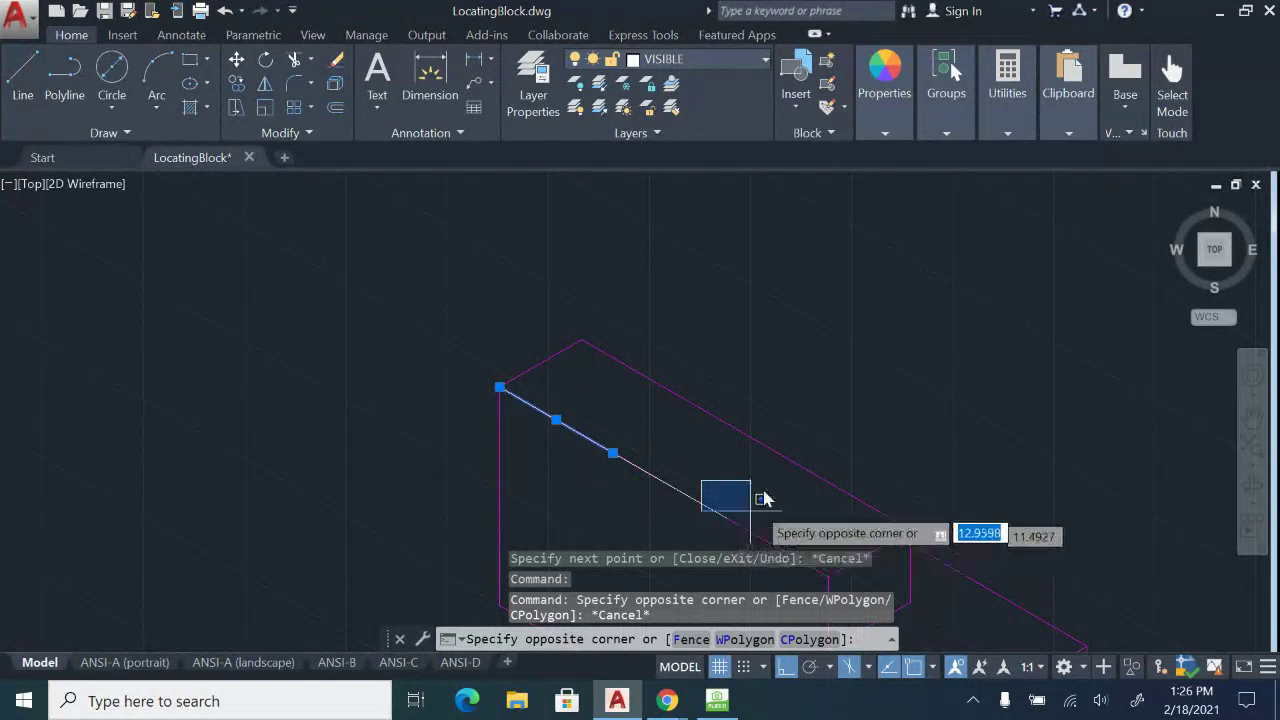
scroll(741, 428, "down", 2)
key("Escape")
scroll(741, 430, "down", 3)
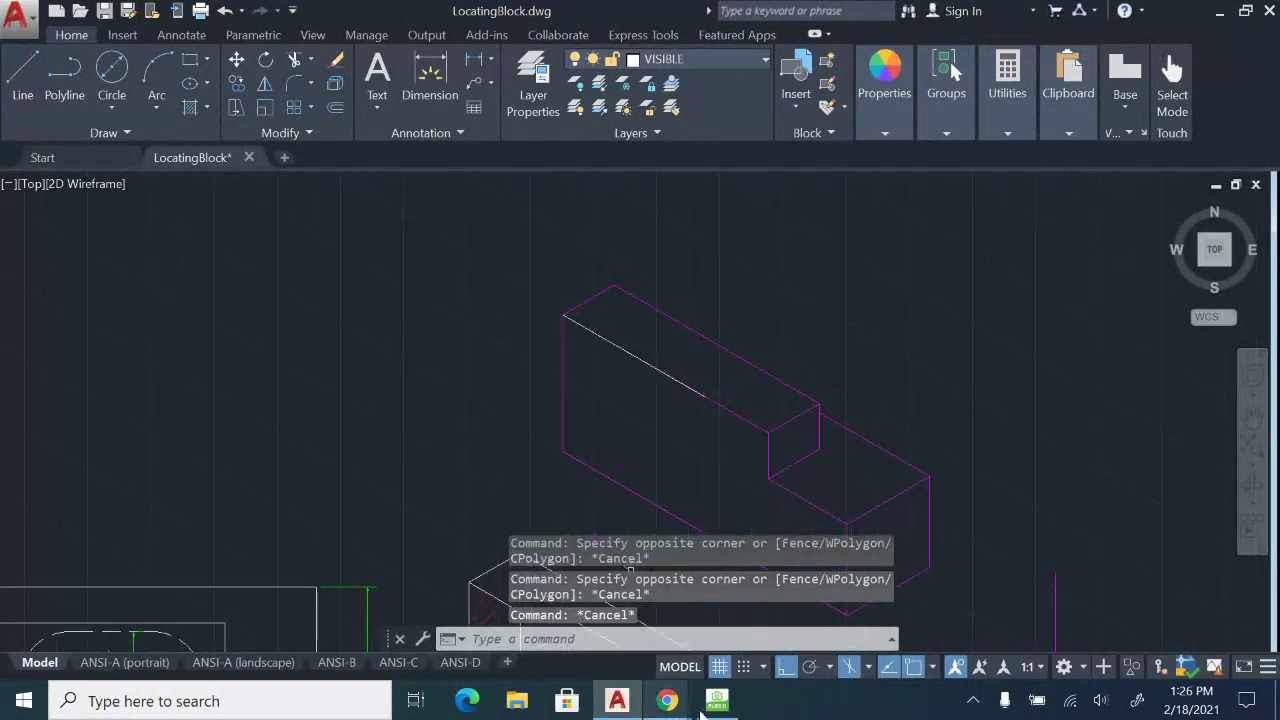
left_click(717, 701)
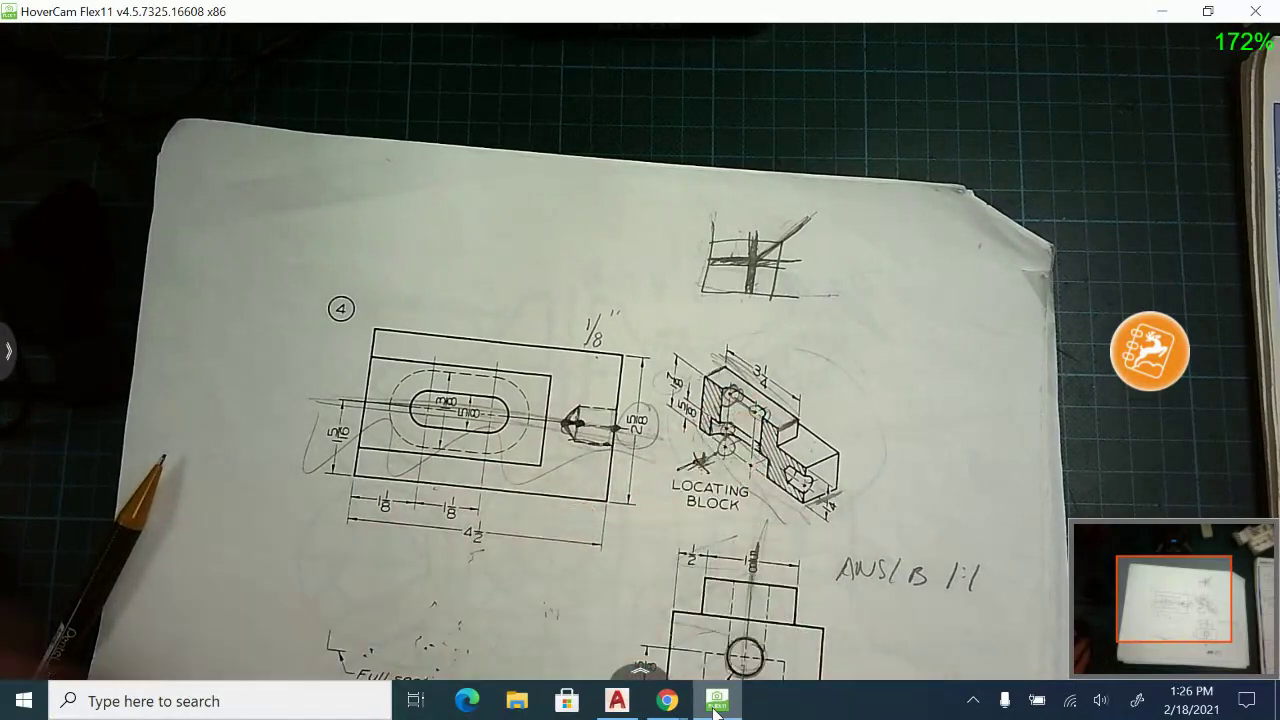
Draw a 5/8-diameter top-plane isocircle centred on the block's top-face centreline.
left_click(617, 701)
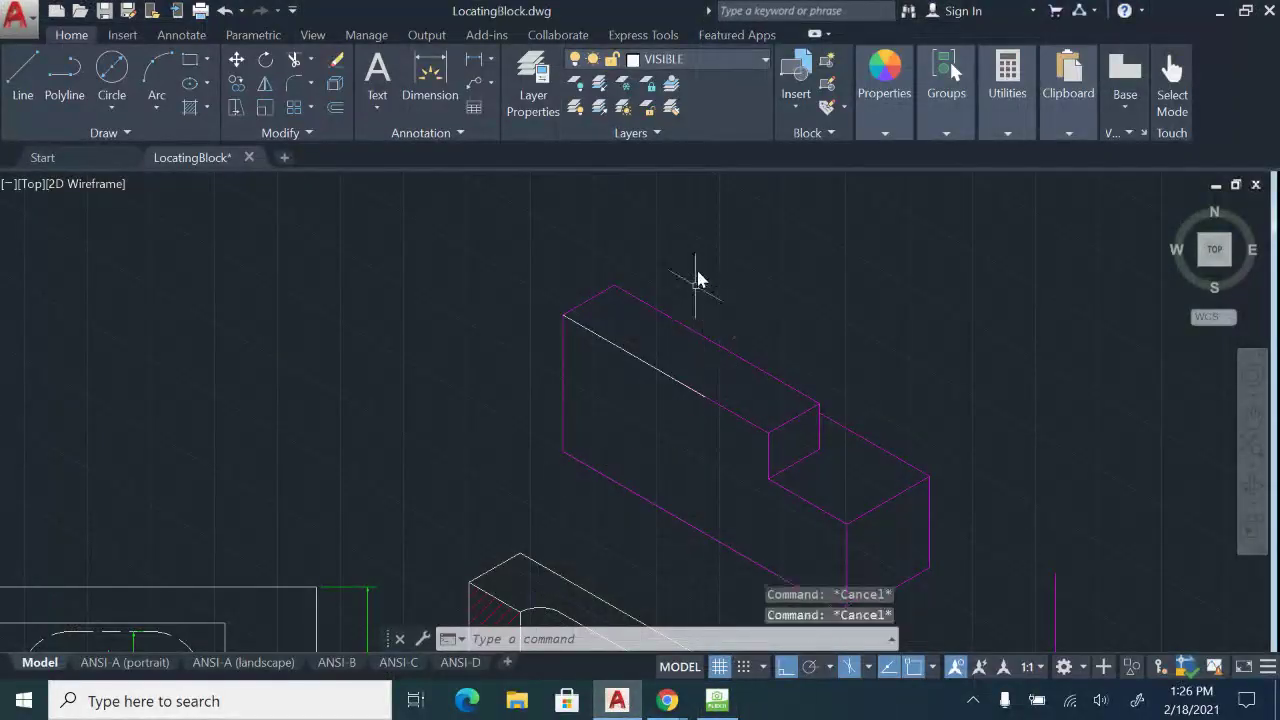
type("el")
key("Return")
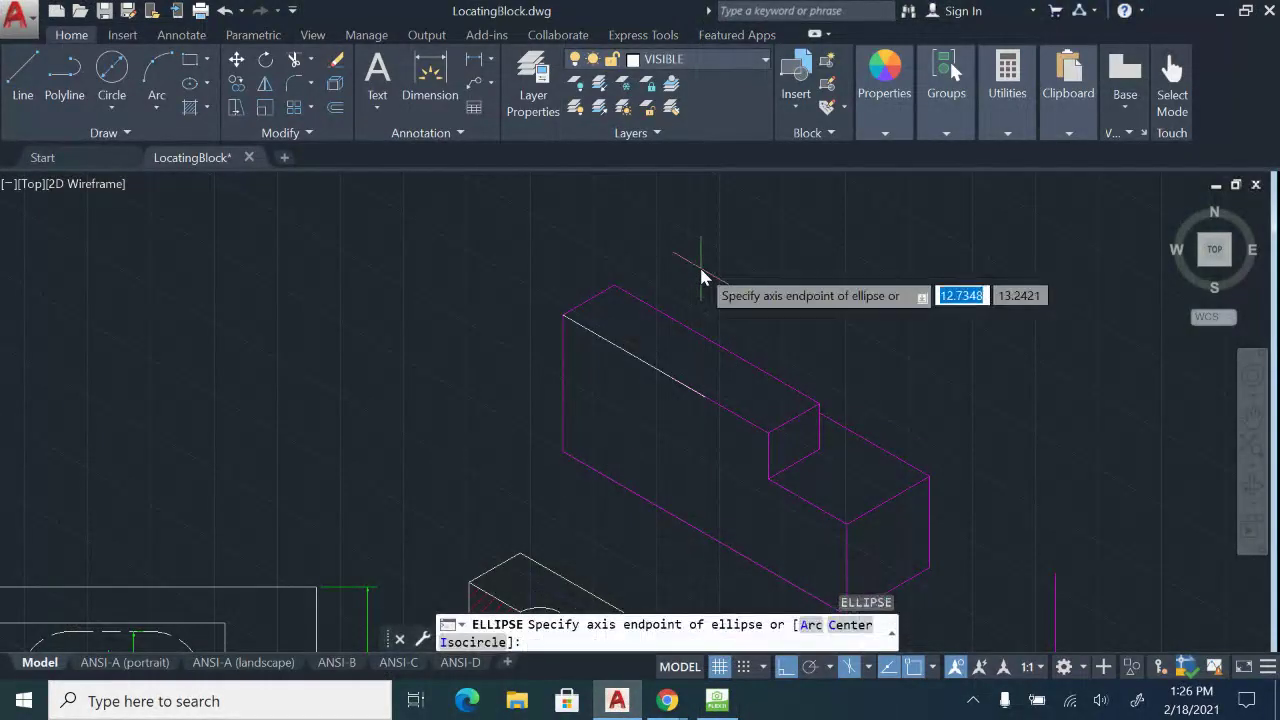
type("i")
key("Return")
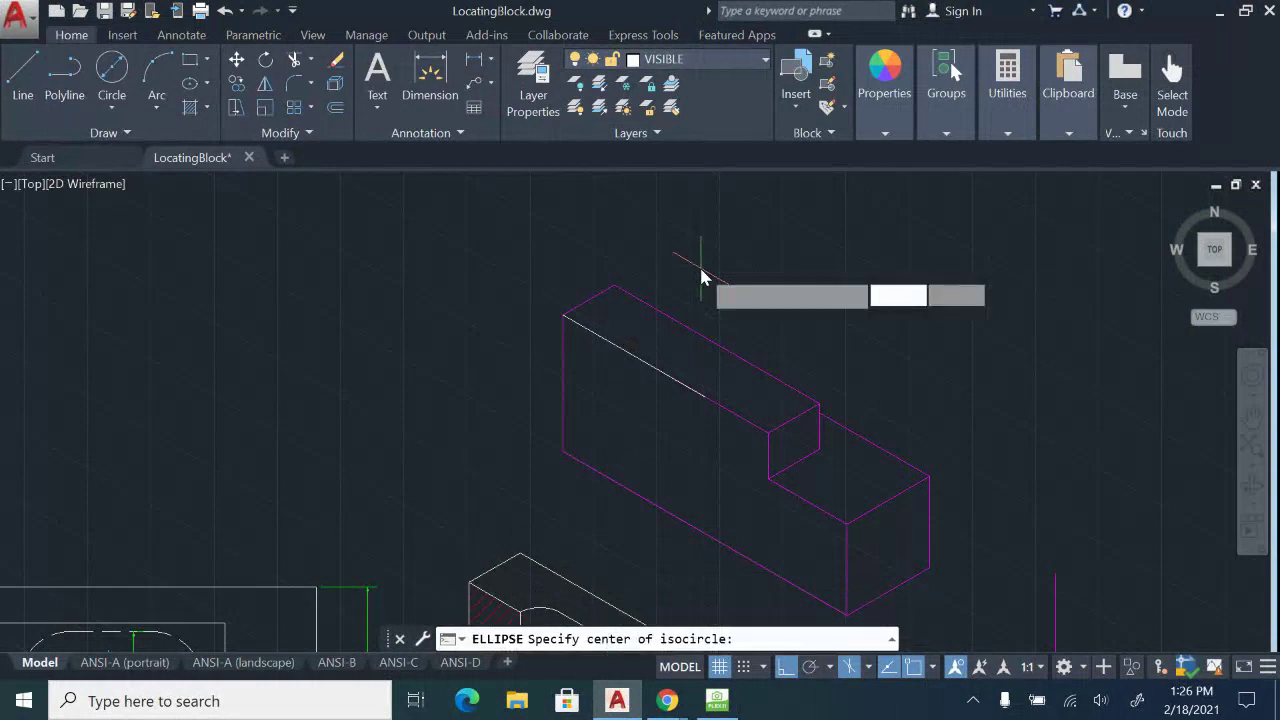
left_click(633, 357)
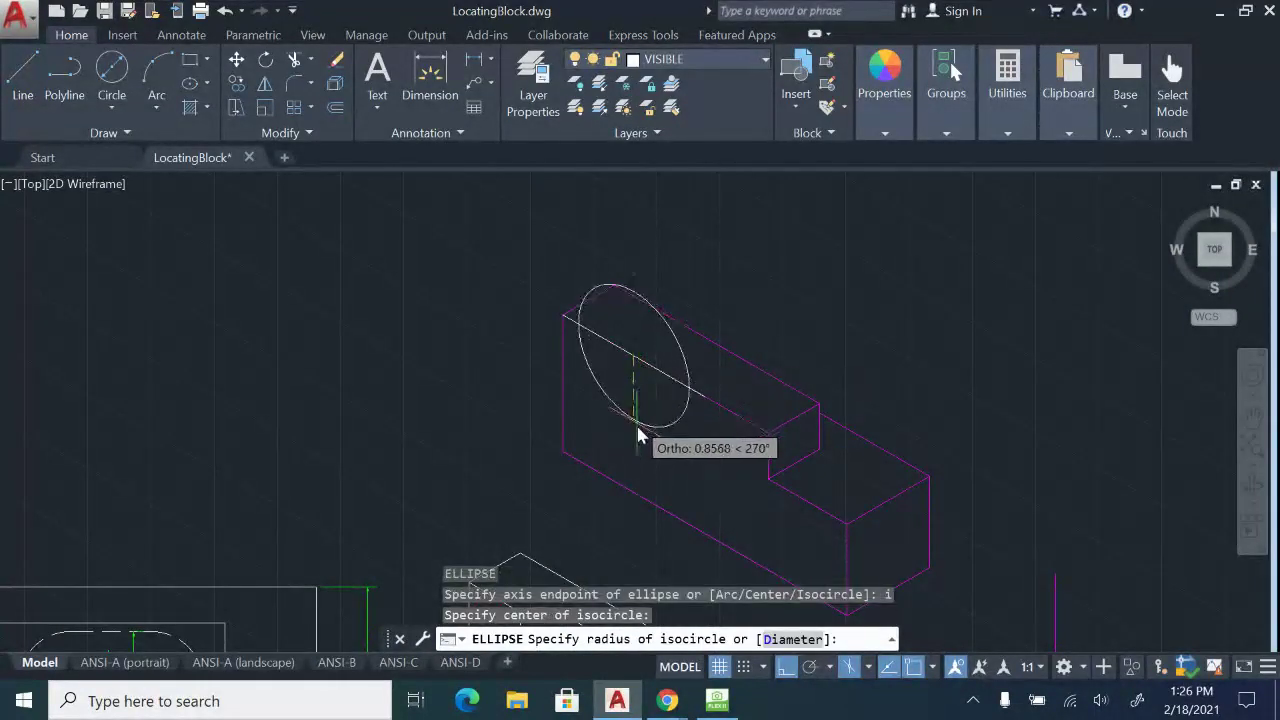
key("F5")
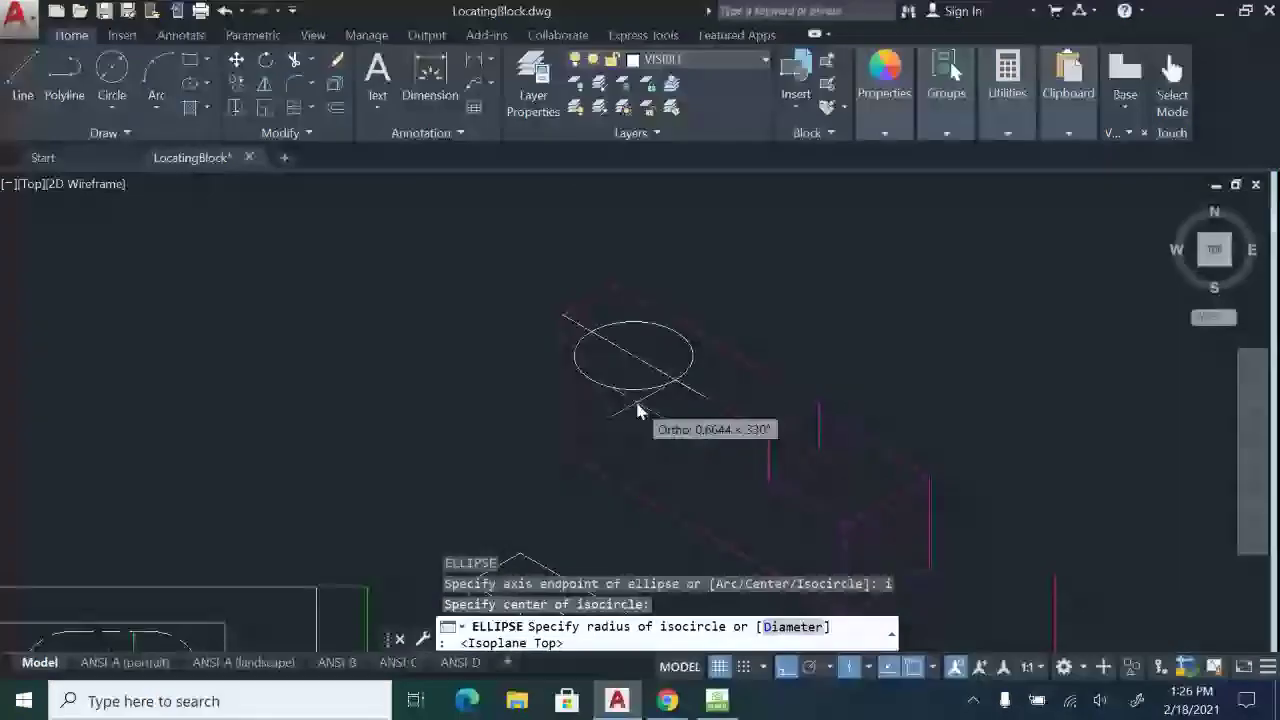
type("d")
key("Return")
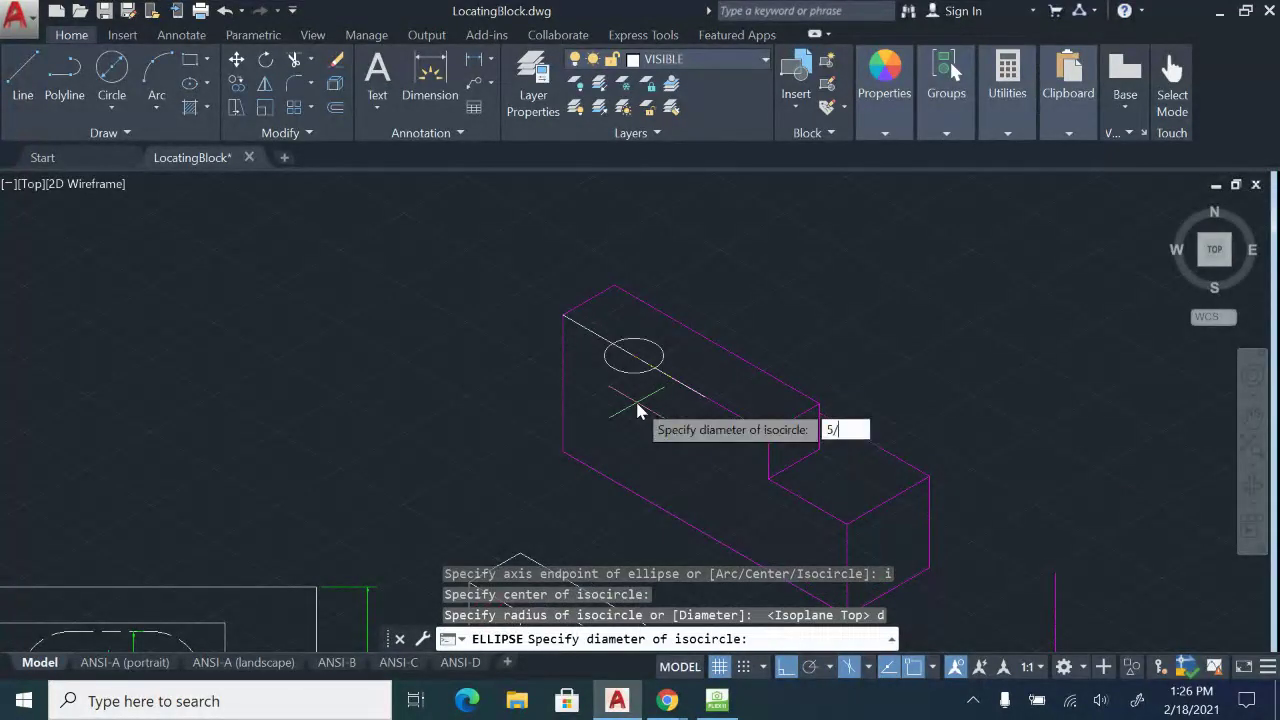
key("Return")
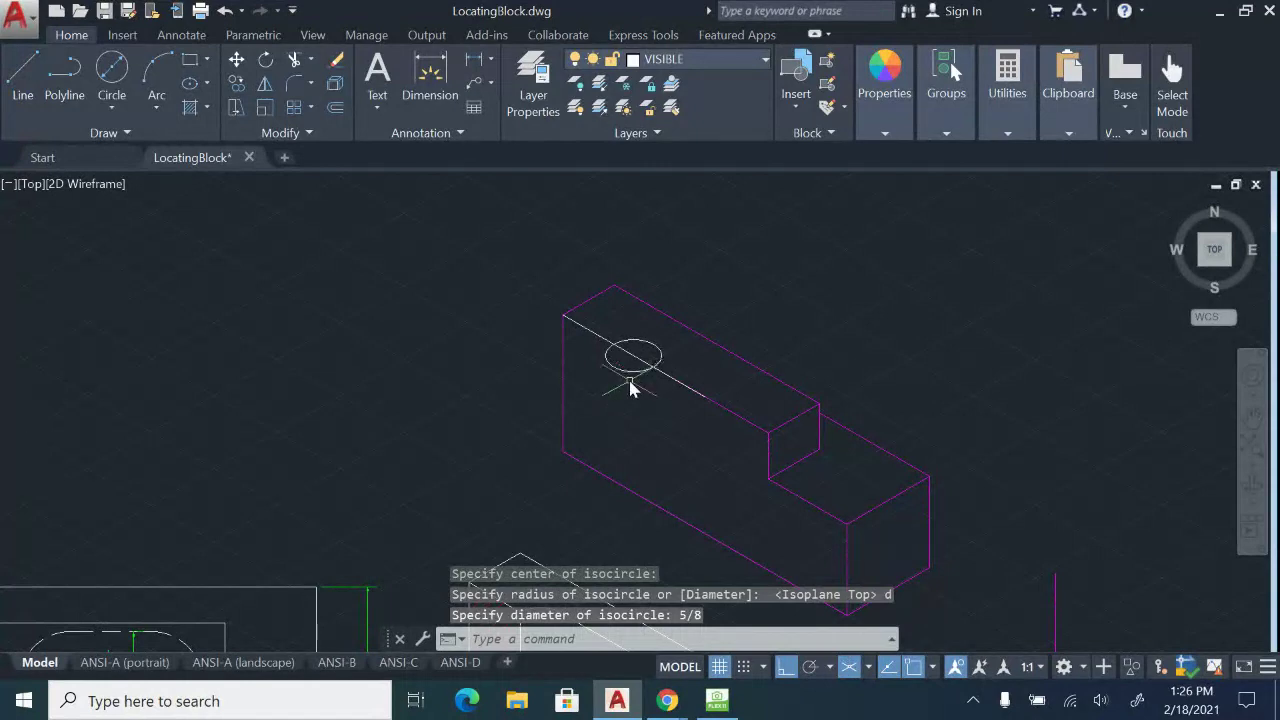
Draw a second 5/8-diameter isocircle further along the same centreline.
type("el")
key("Return")
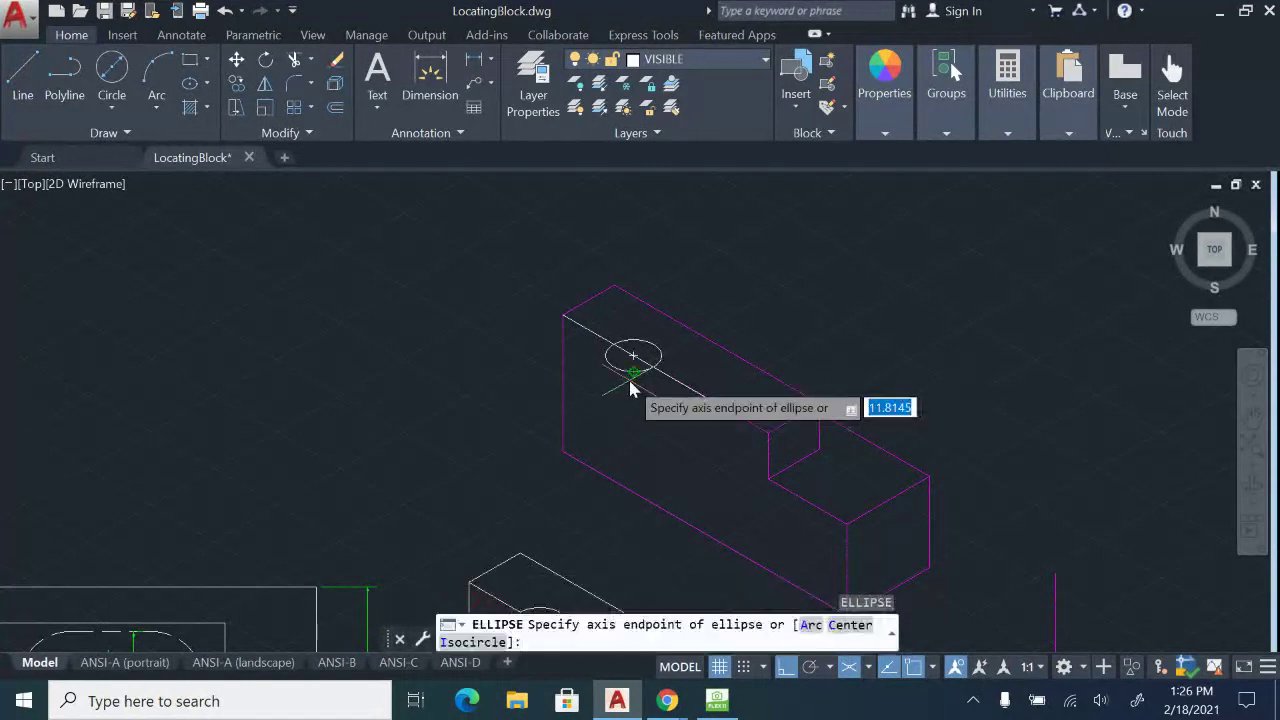
type("i")
key("Return")
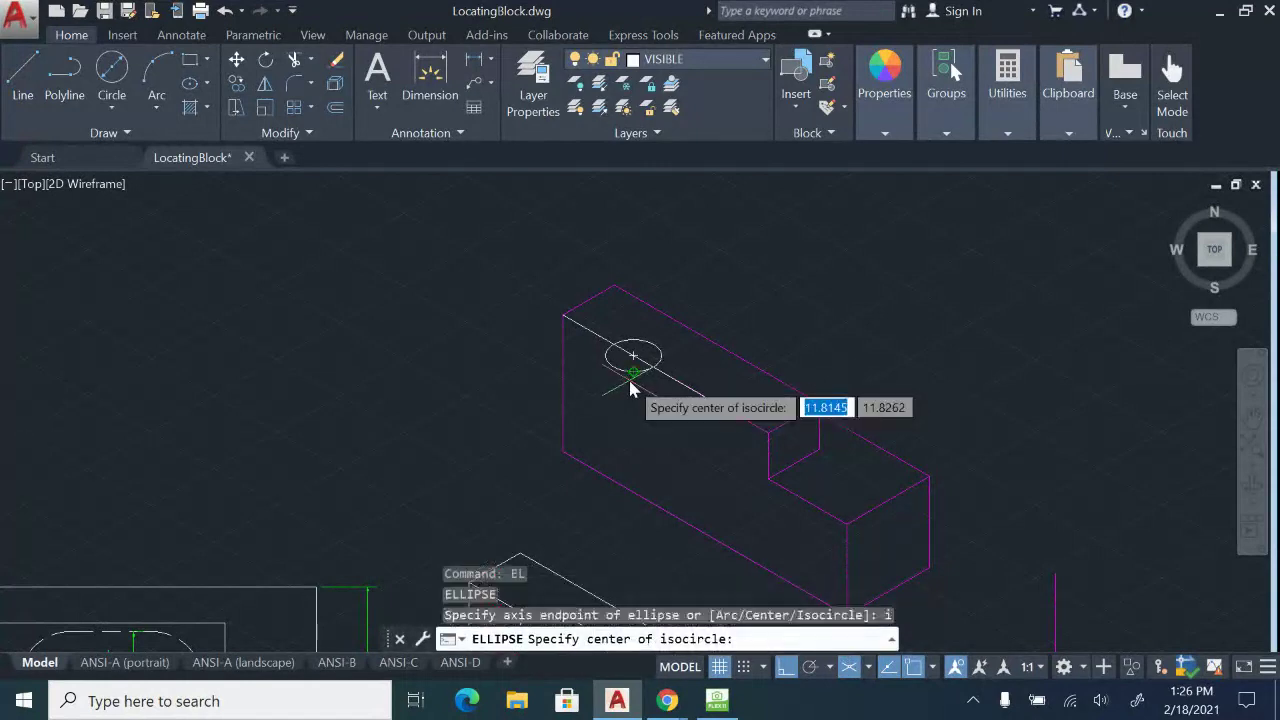
left_click(707, 400)
type("d")
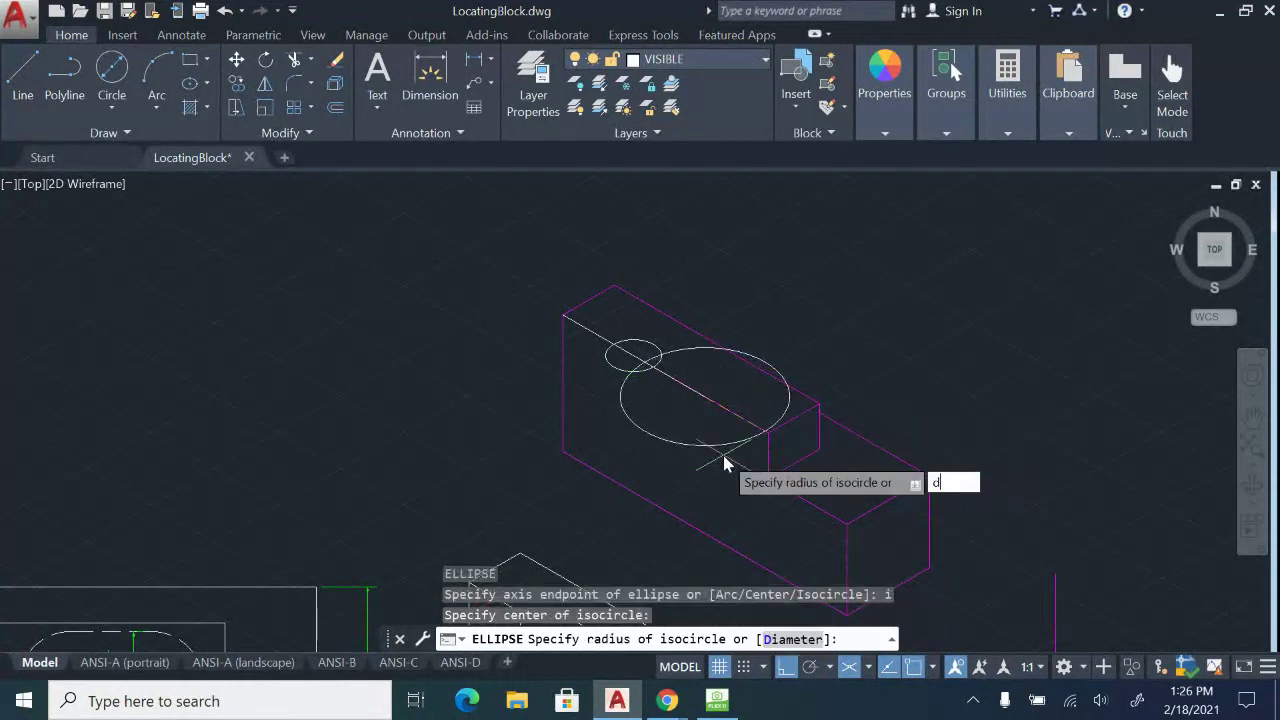
key("Return")
key("Return")
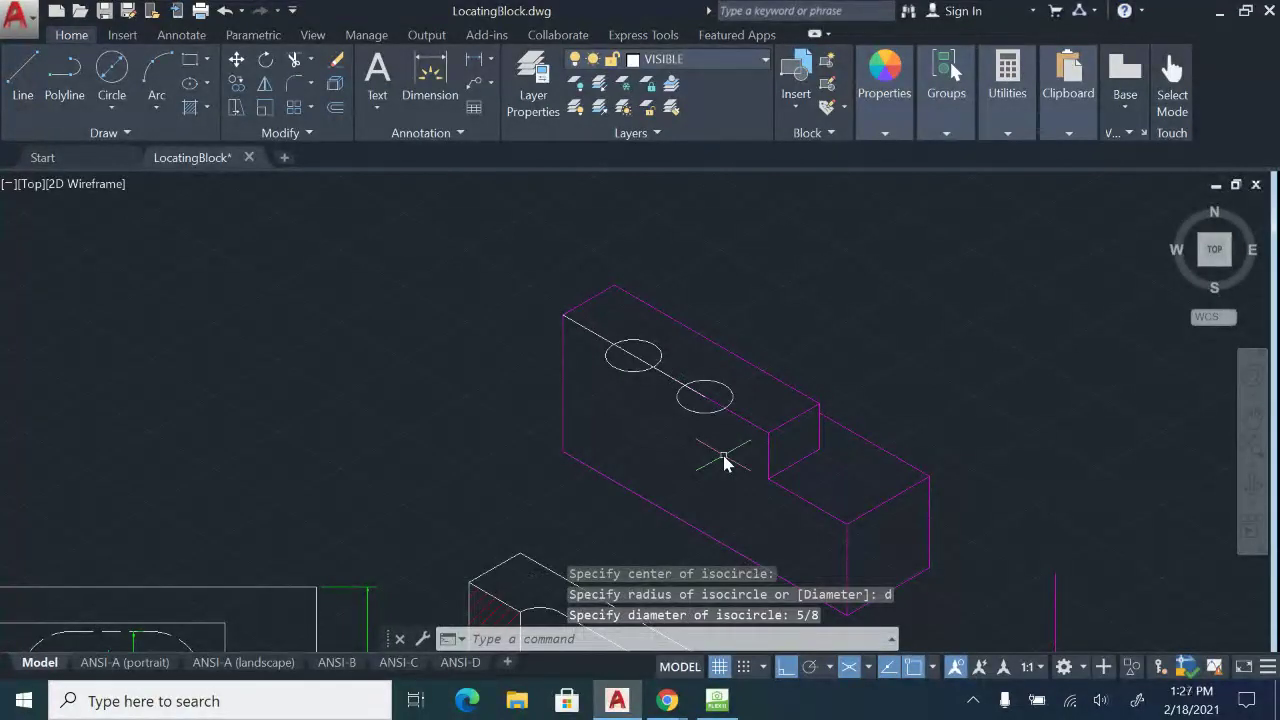
scroll(728, 329, "down", 2)
scroll(727, 373, "up", 4)
middle_click_drag(657, 347, 680, 421)
scroll(680, 420, "up", 2)
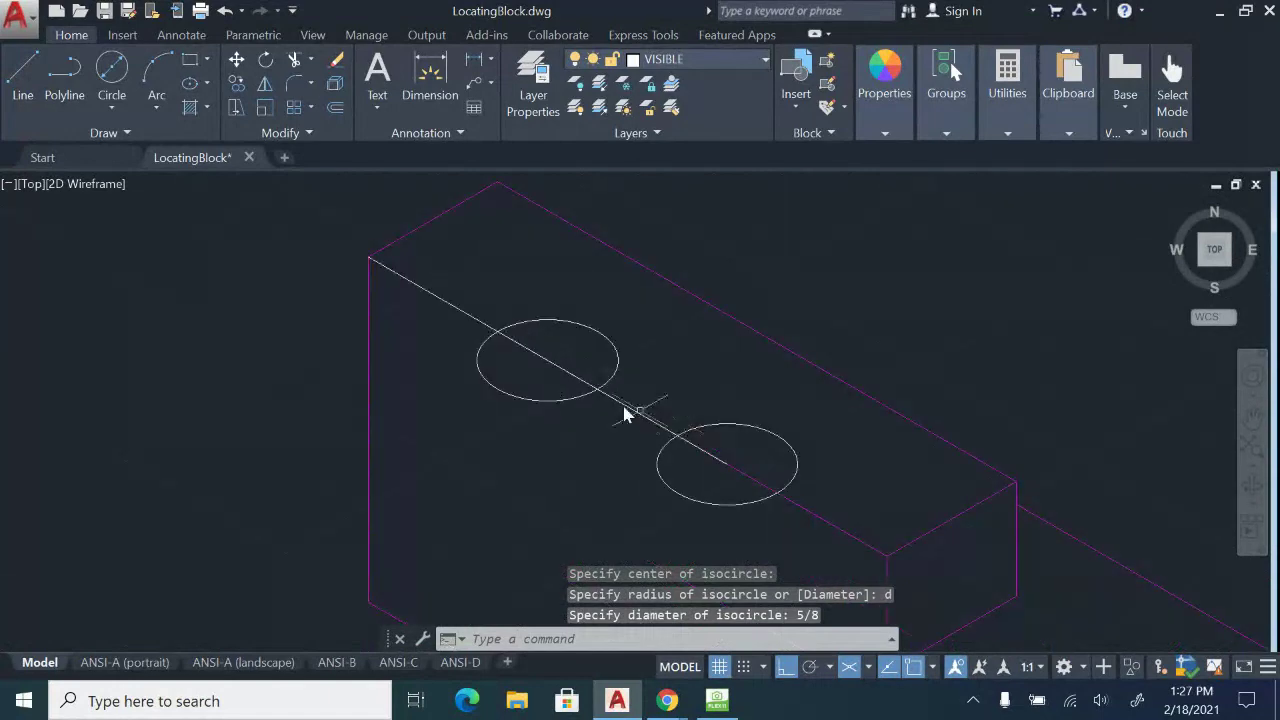
Draw a short line from the upper isocircle's centre, perpendicular to the centreline.
left_click(27, 97)
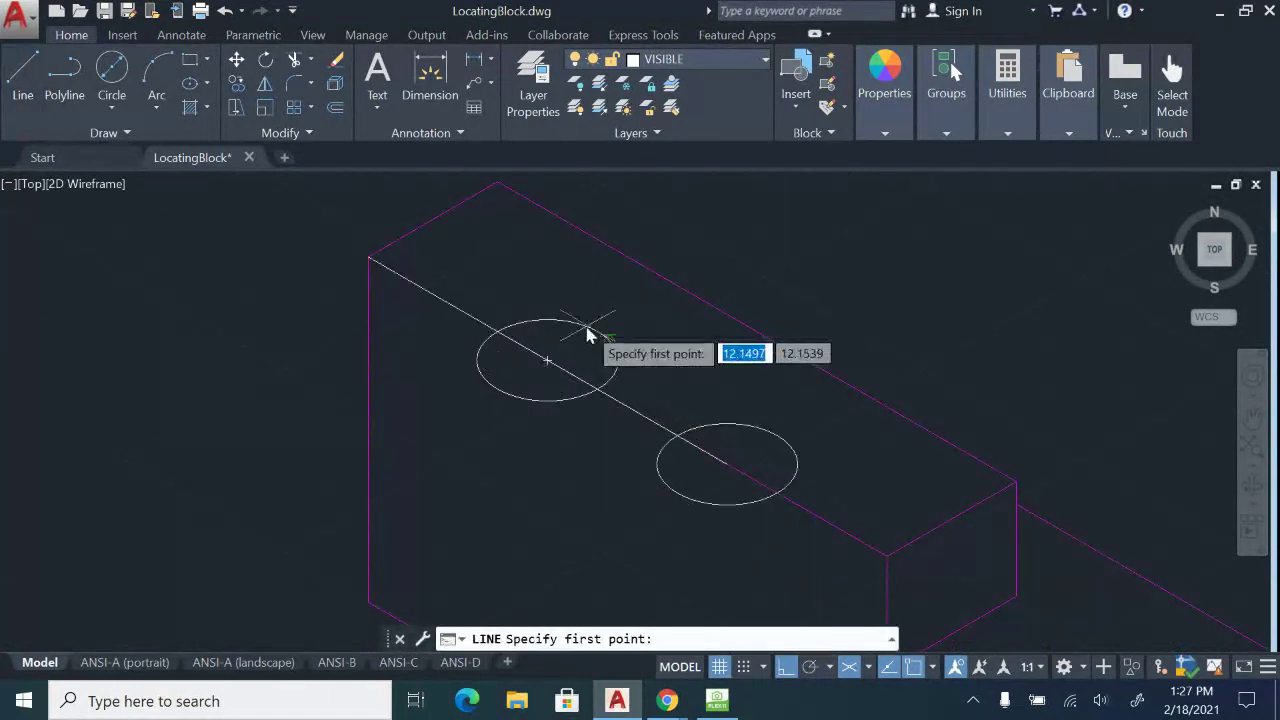
left_click(546, 367)
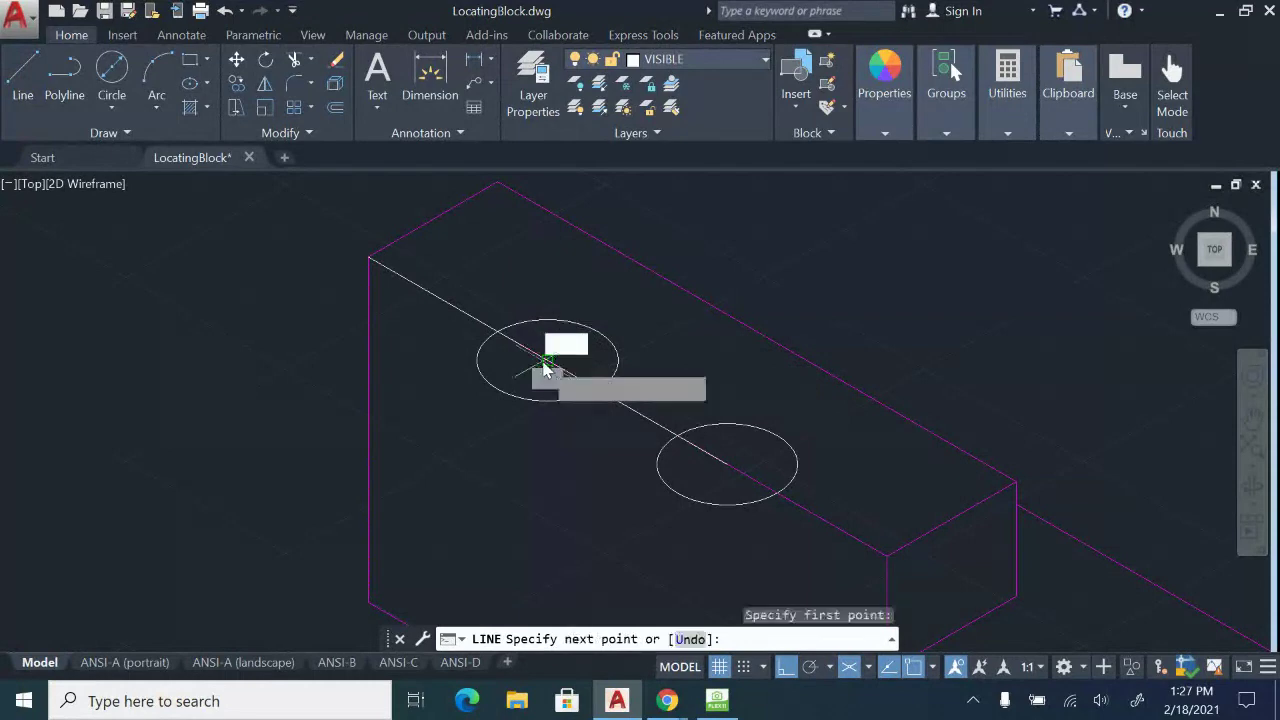
left_click(650, 304)
key("Escape")
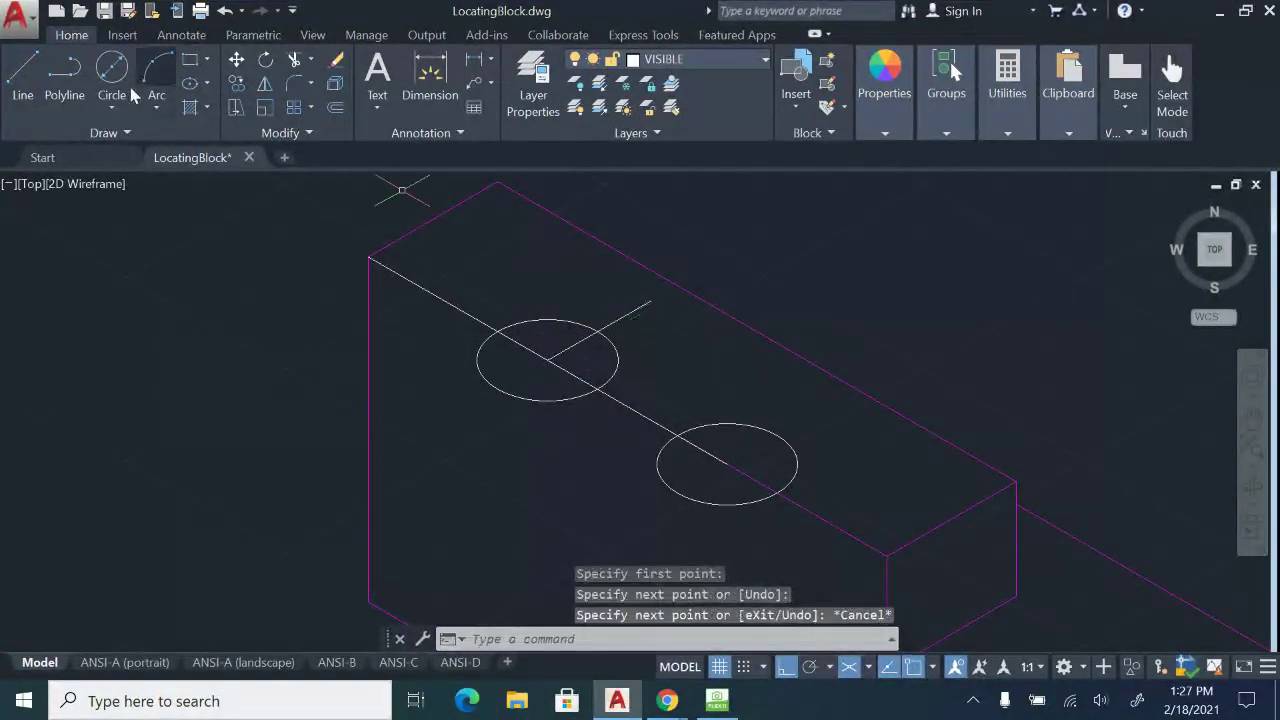
Draw a line parallel to the centreline from the upper circle's edge past the lower isocircle.
left_click(22, 70)
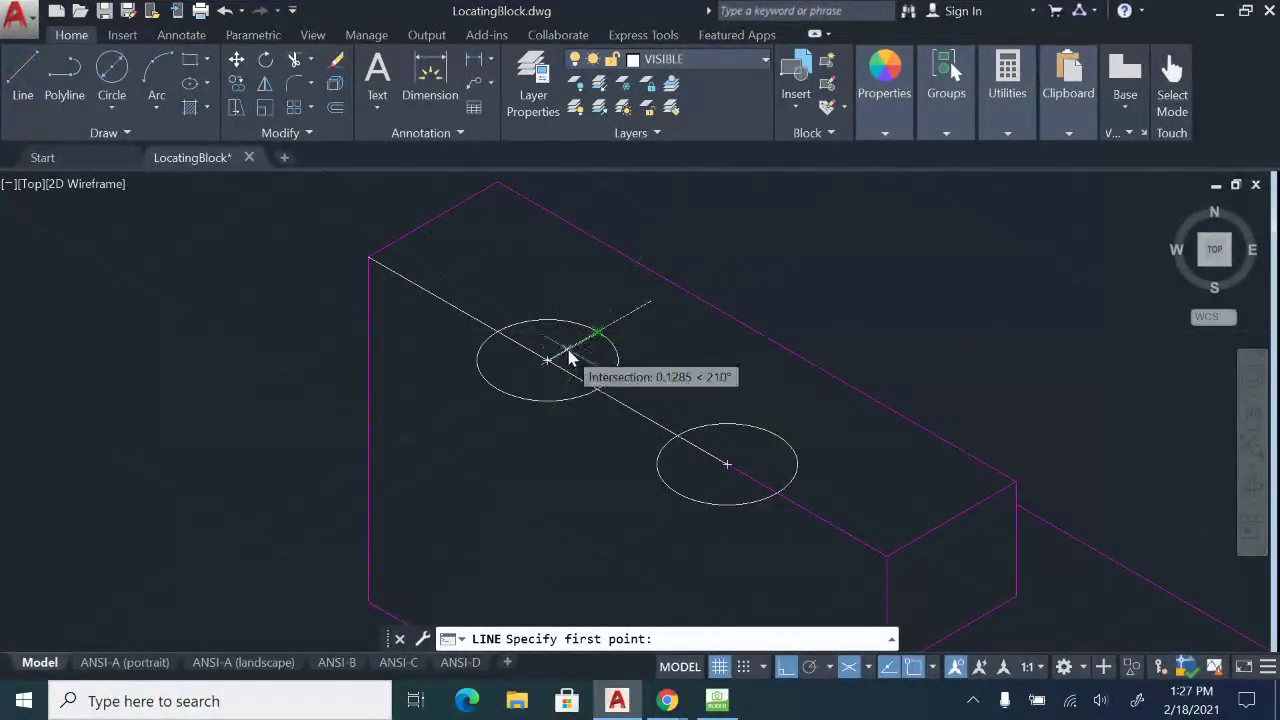
scroll(571, 349, "up", 3)
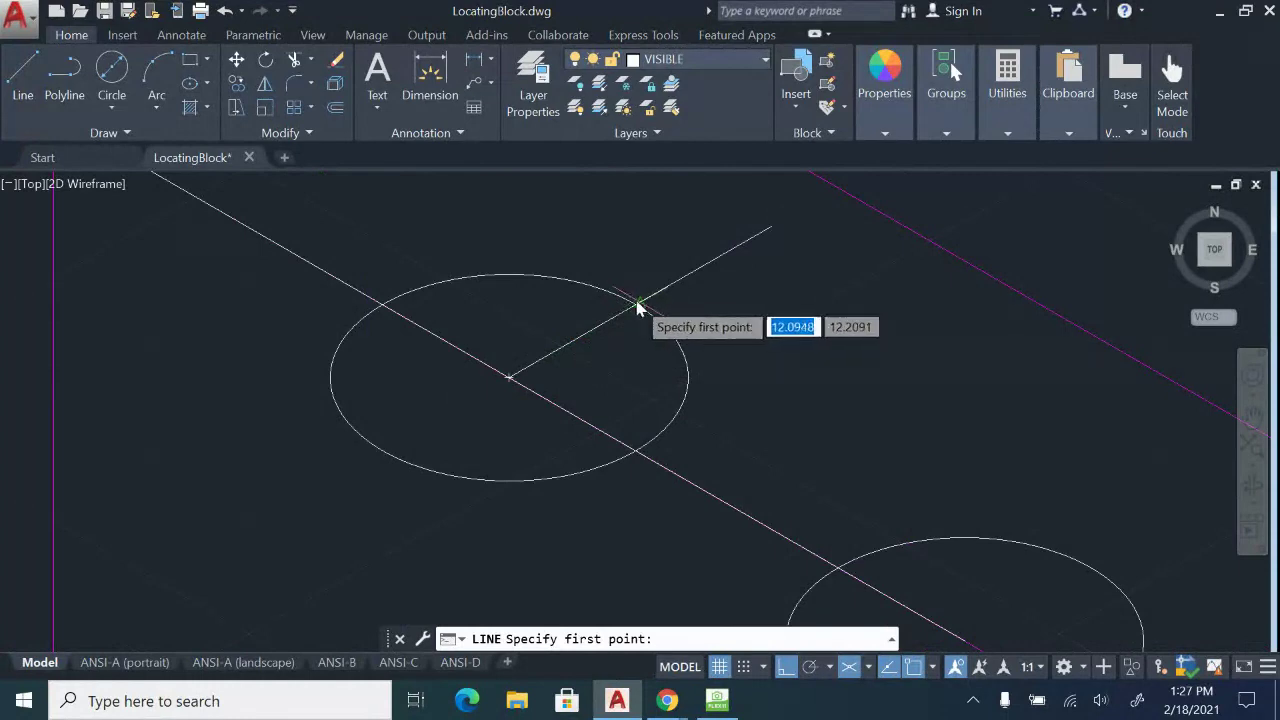
scroll(631, 311, "up", 3)
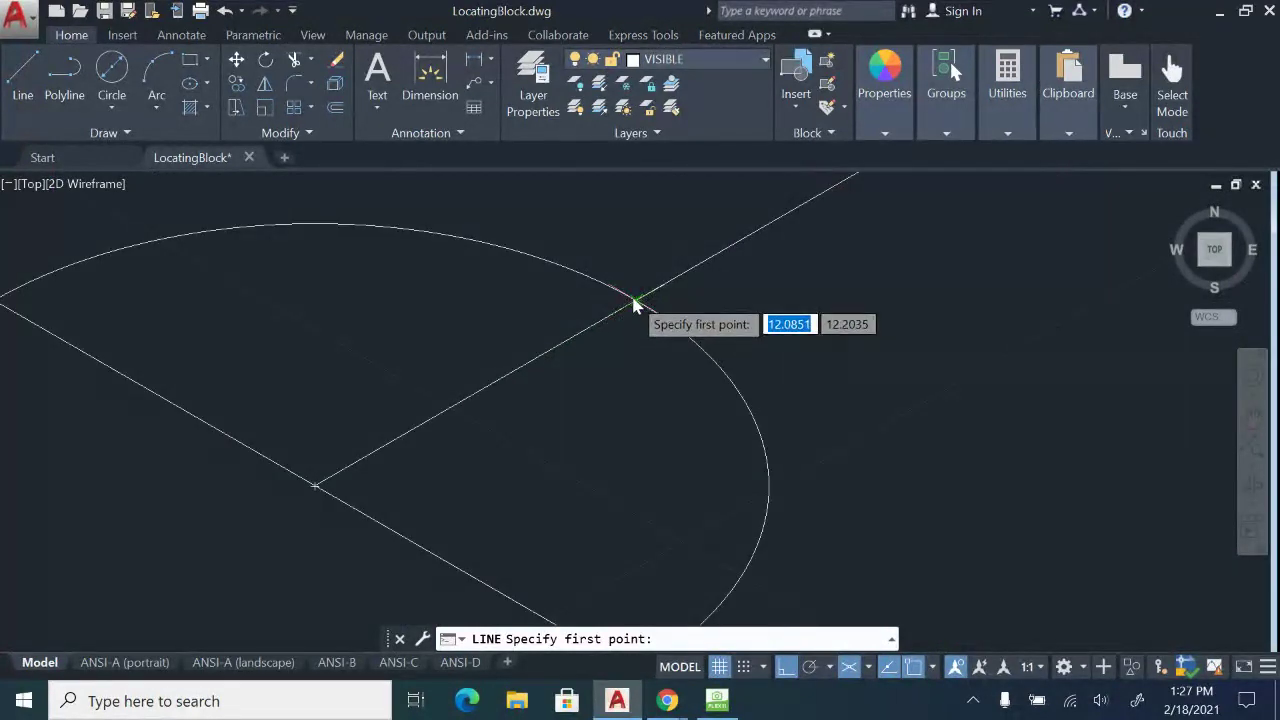
left_click(634, 305)
scroll(634, 310, "down", 5)
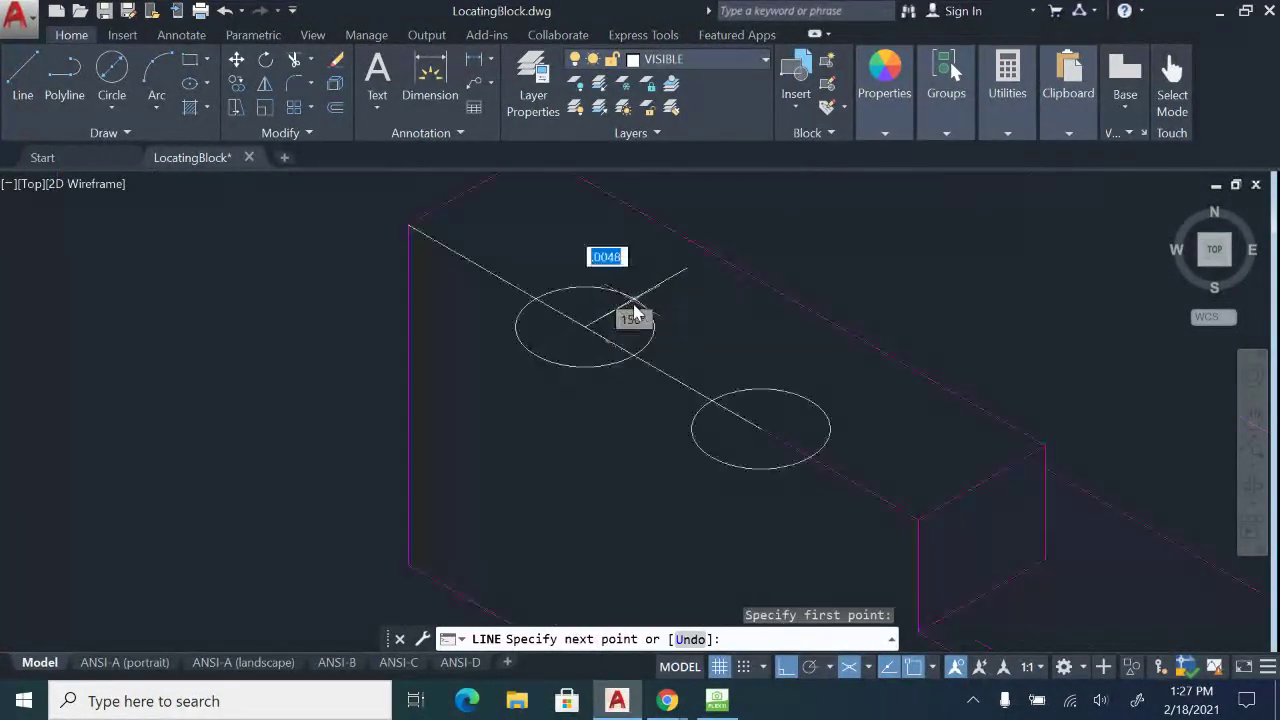
left_click(900, 463)
key("Escape")
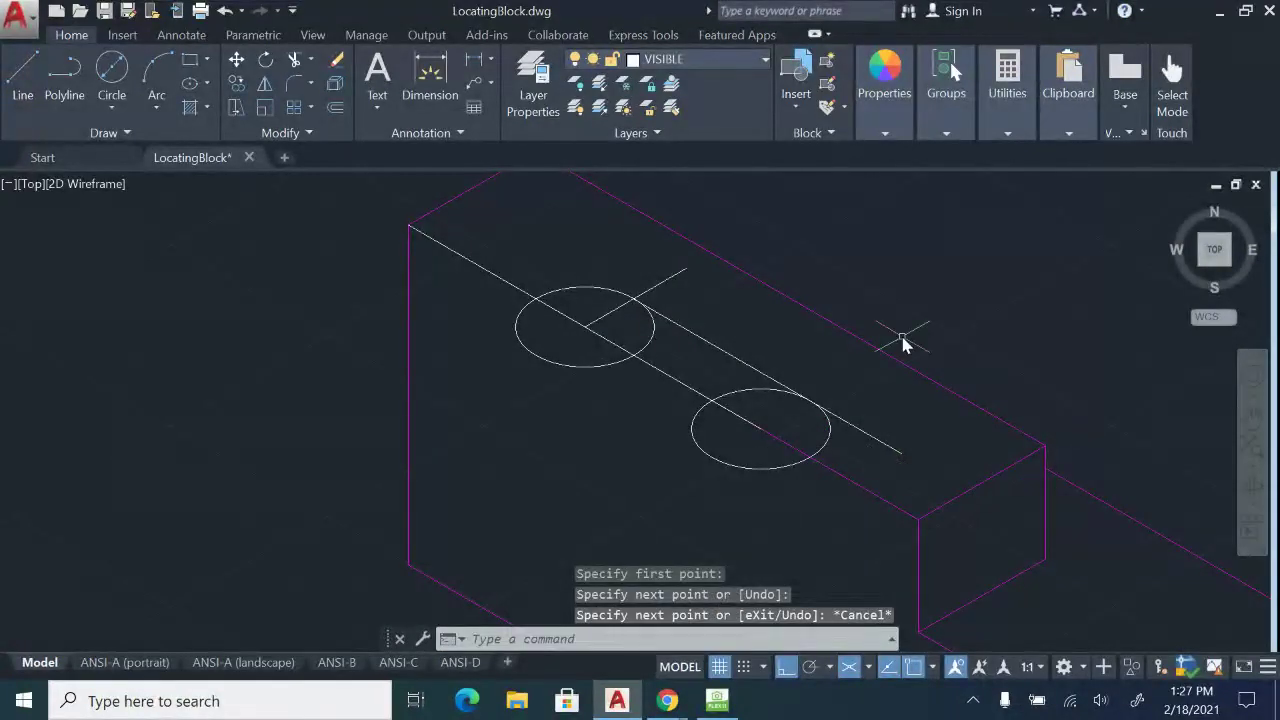
Trim the extra circle arcs, stubs and connecting line to leave a rounded slot outline.
key("Return")
key("Return")
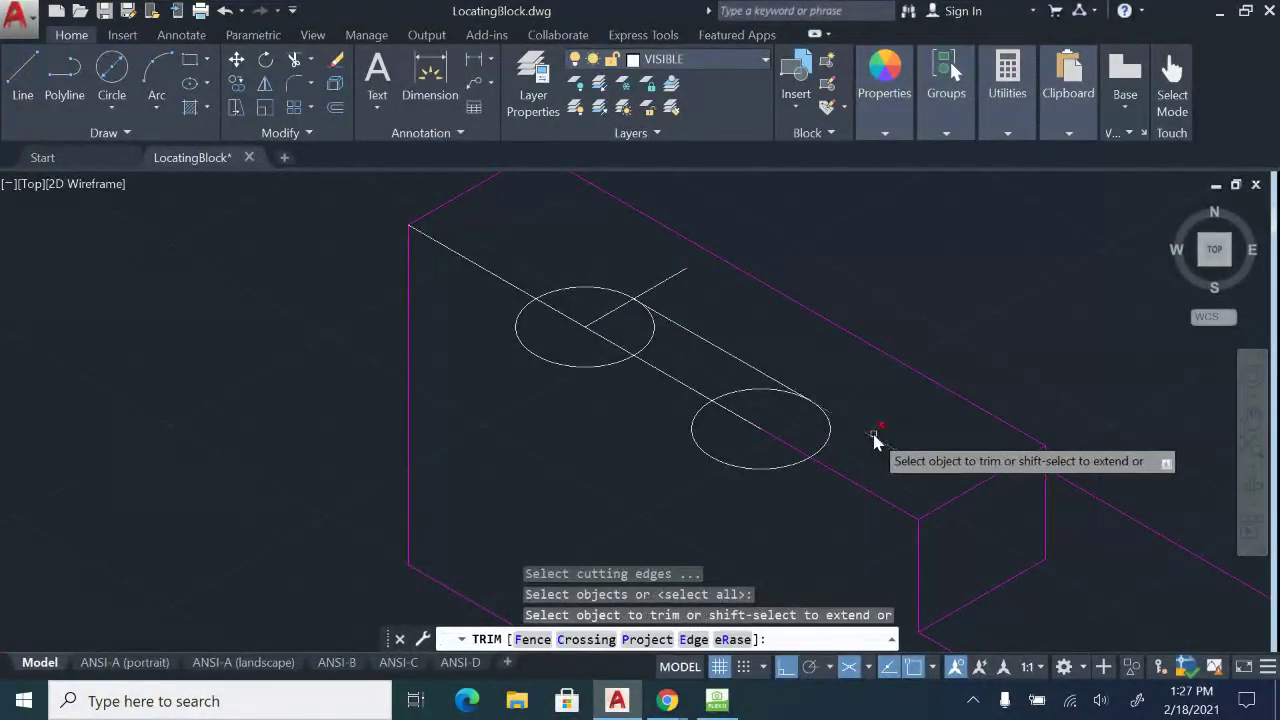
left_click(877, 438)
left_click(678, 280)
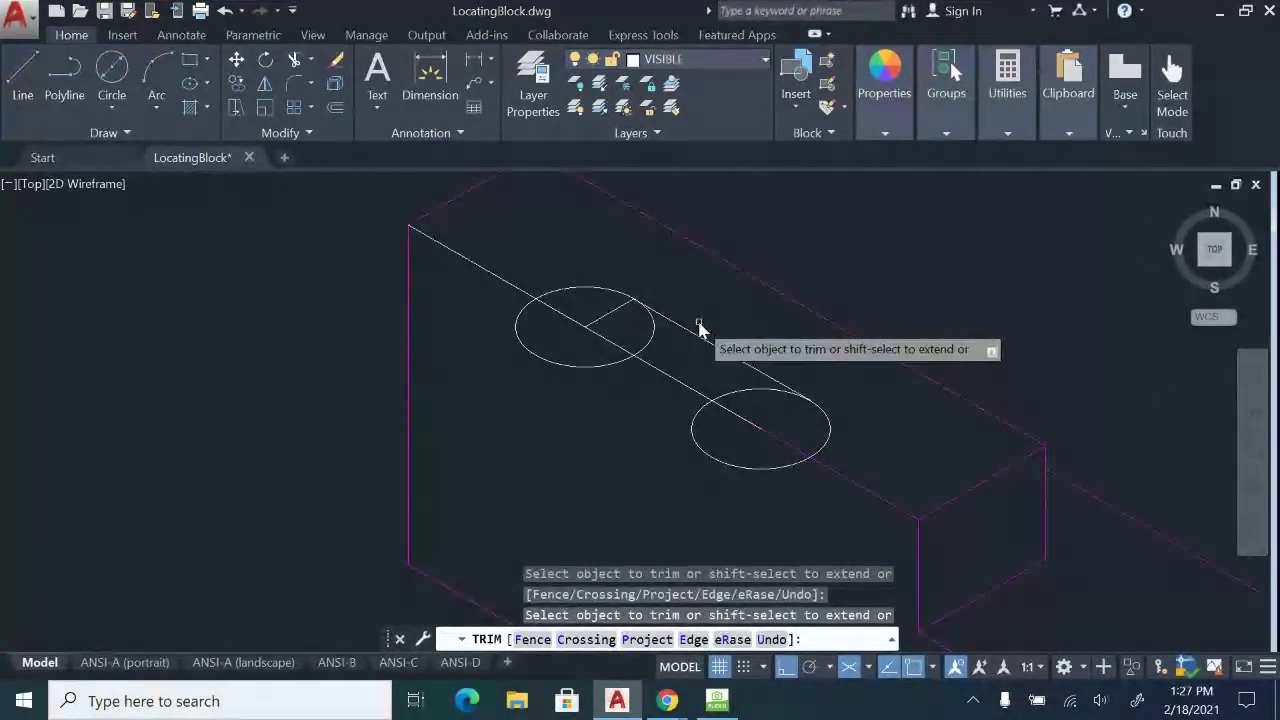
left_click(578, 370)
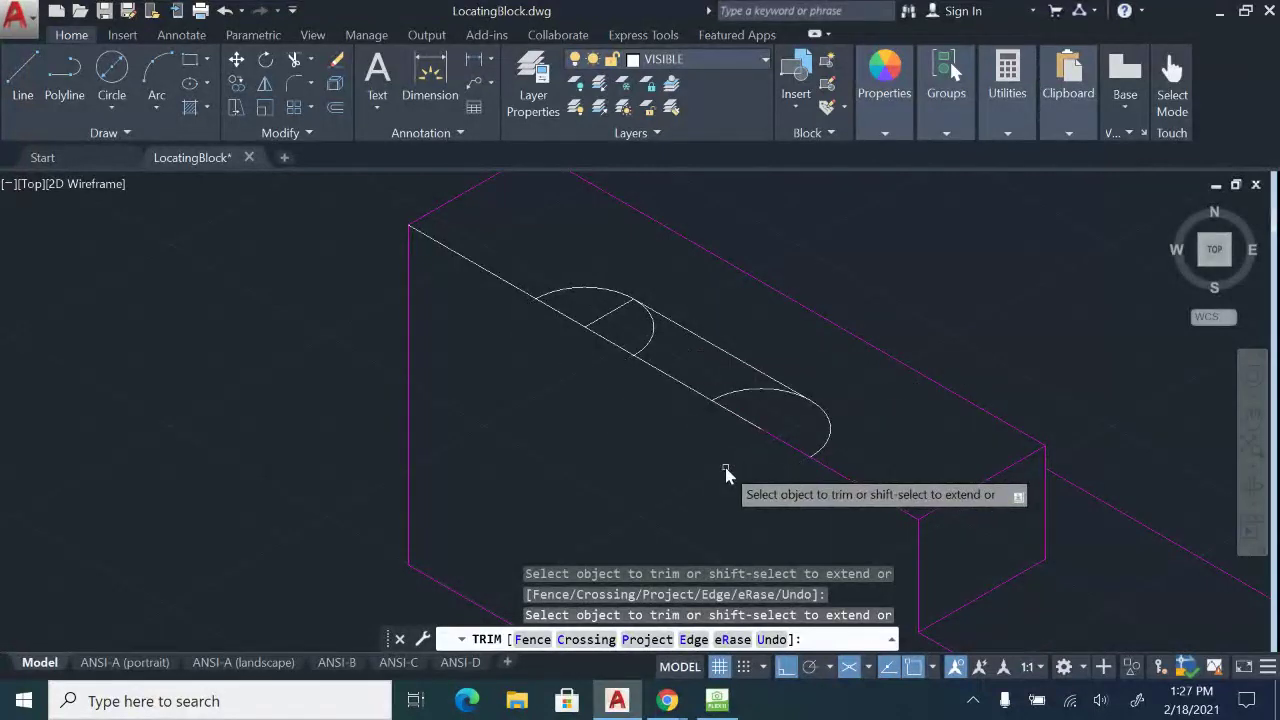
left_click(757, 443)
left_click(688, 384)
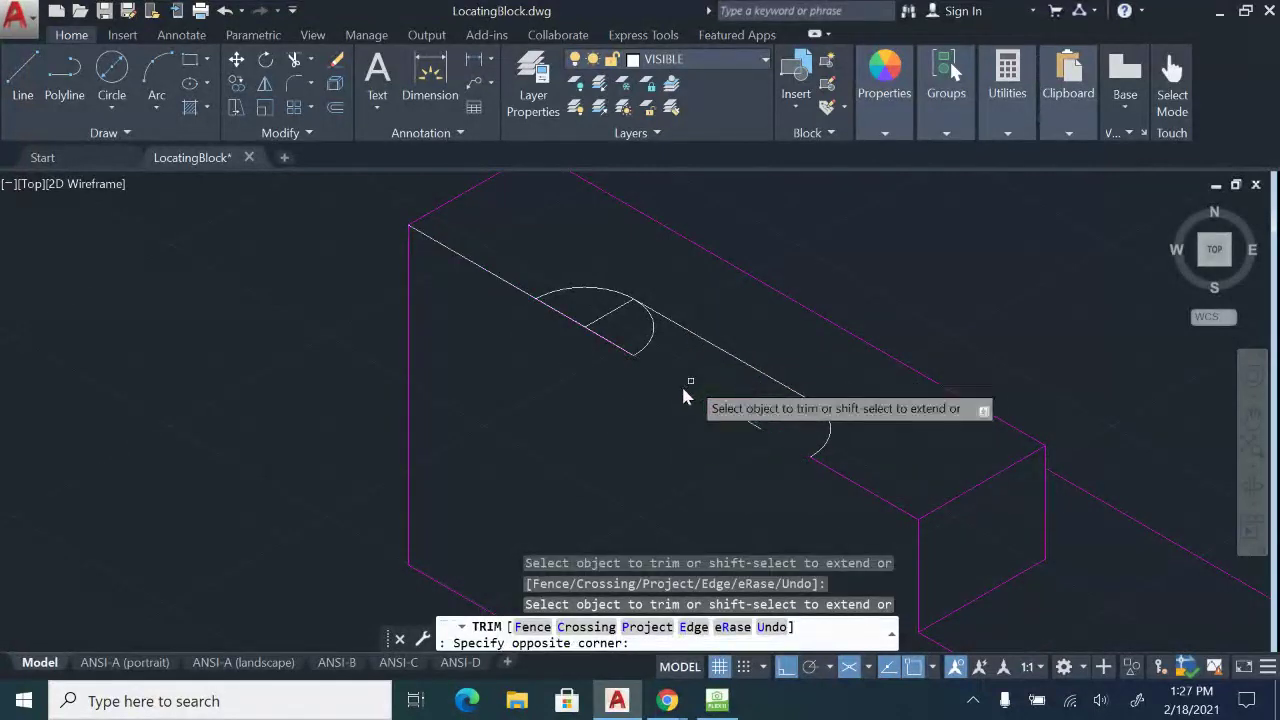
left_click(663, 384)
left_click(596, 339)
left_click(604, 339)
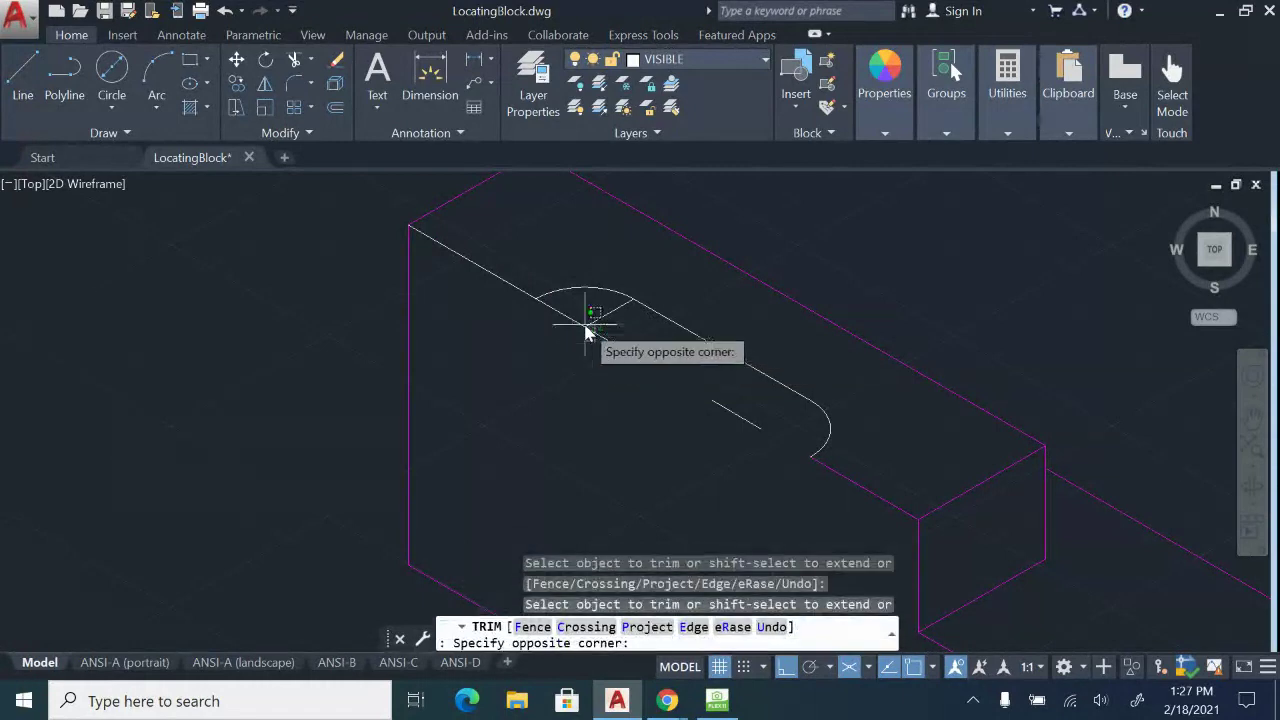
left_click(588, 337)
key("Escape")
Erase the two stray short leftover lines, then bring up the HoverCam paper sketch.
left_click(607, 329)
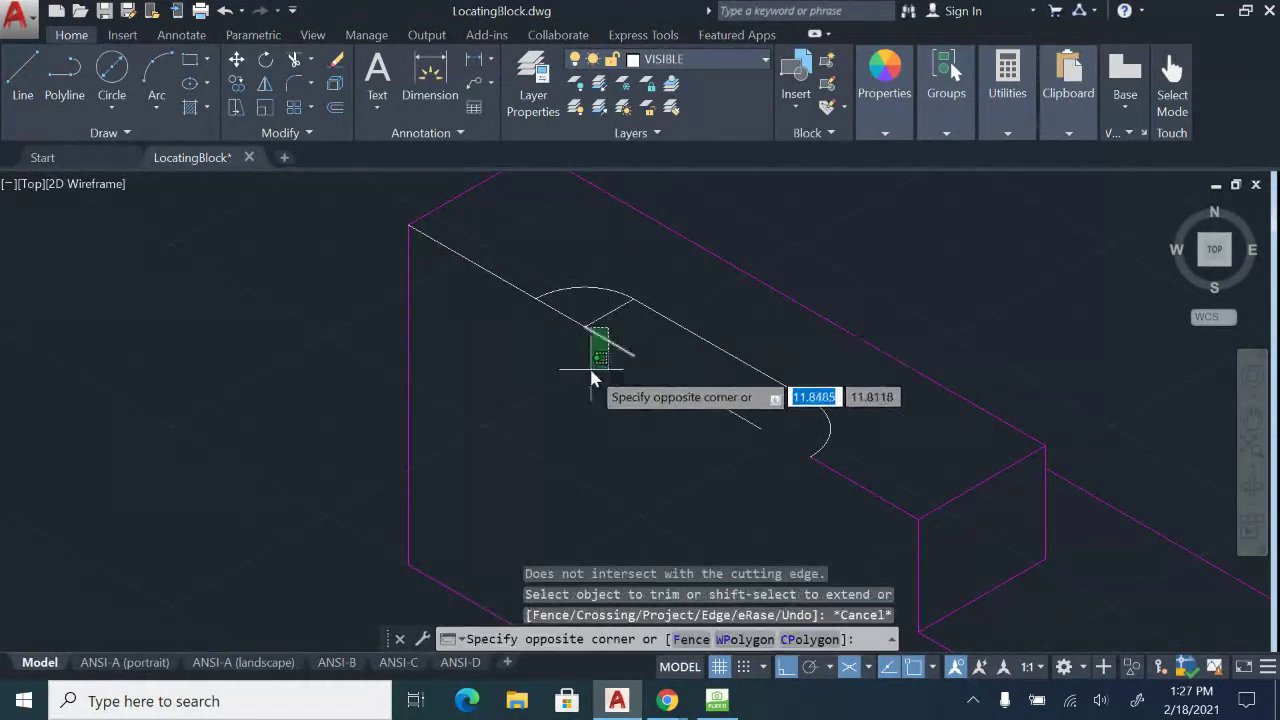
left_click(591, 378)
key("Delete")
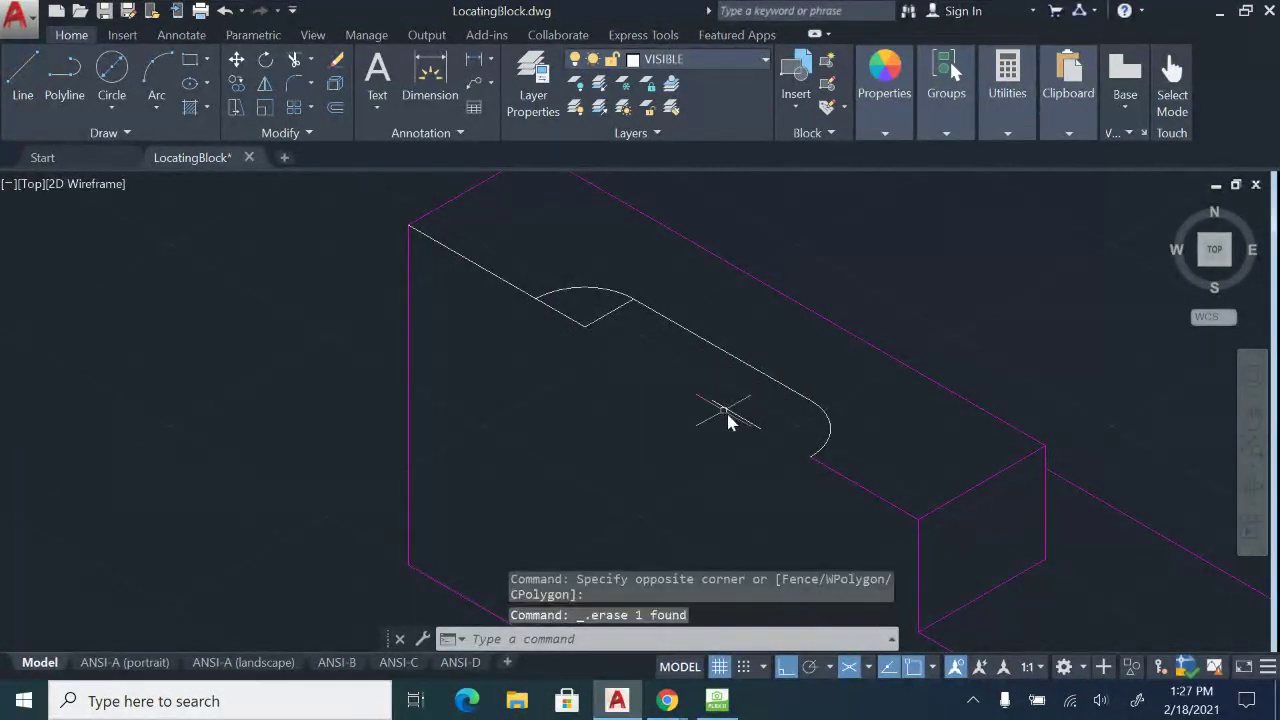
left_click(733, 415)
key("Delete")
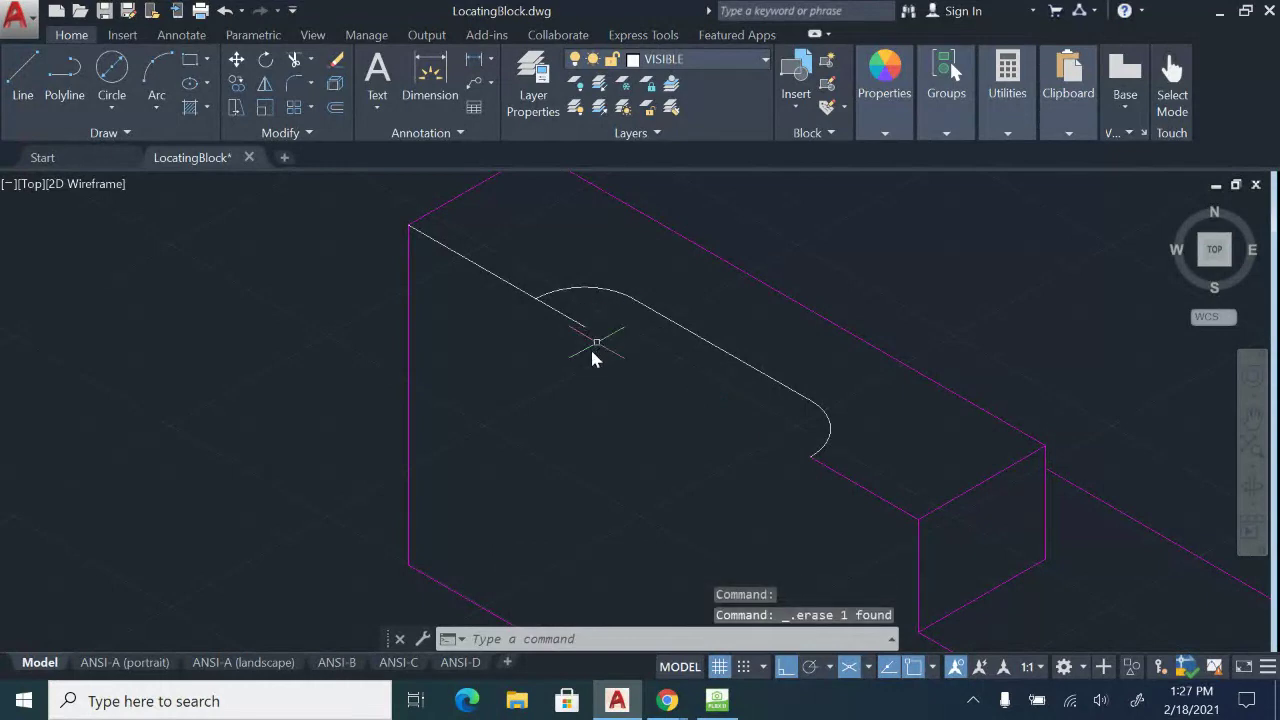
key("Return")
key("Return")
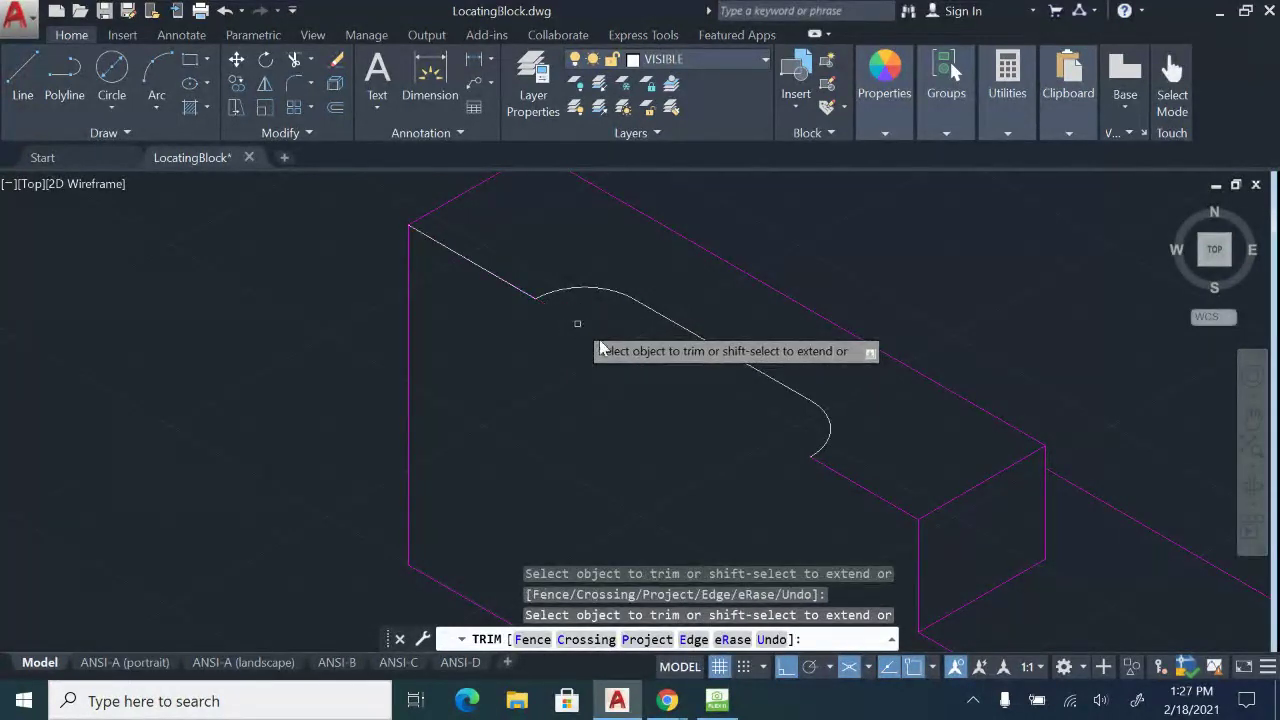
key("Escape")
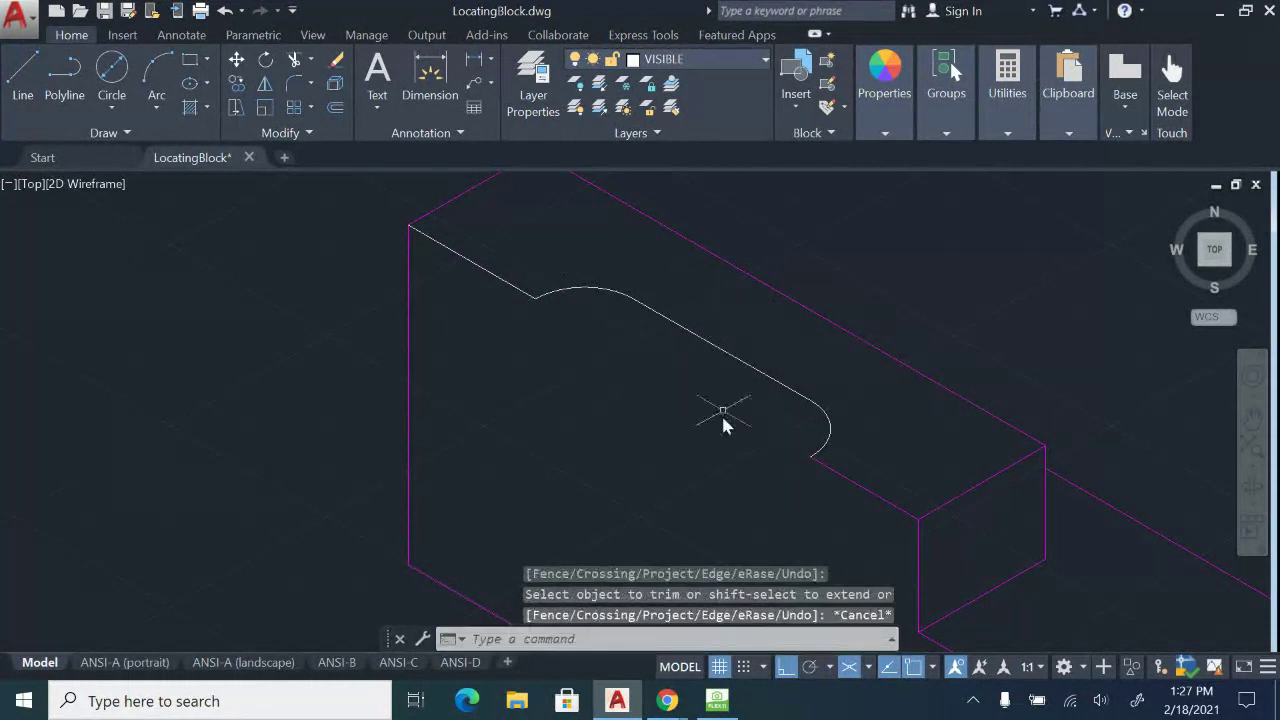
scroll(703, 461, "down", 2)
left_click(713, 706)
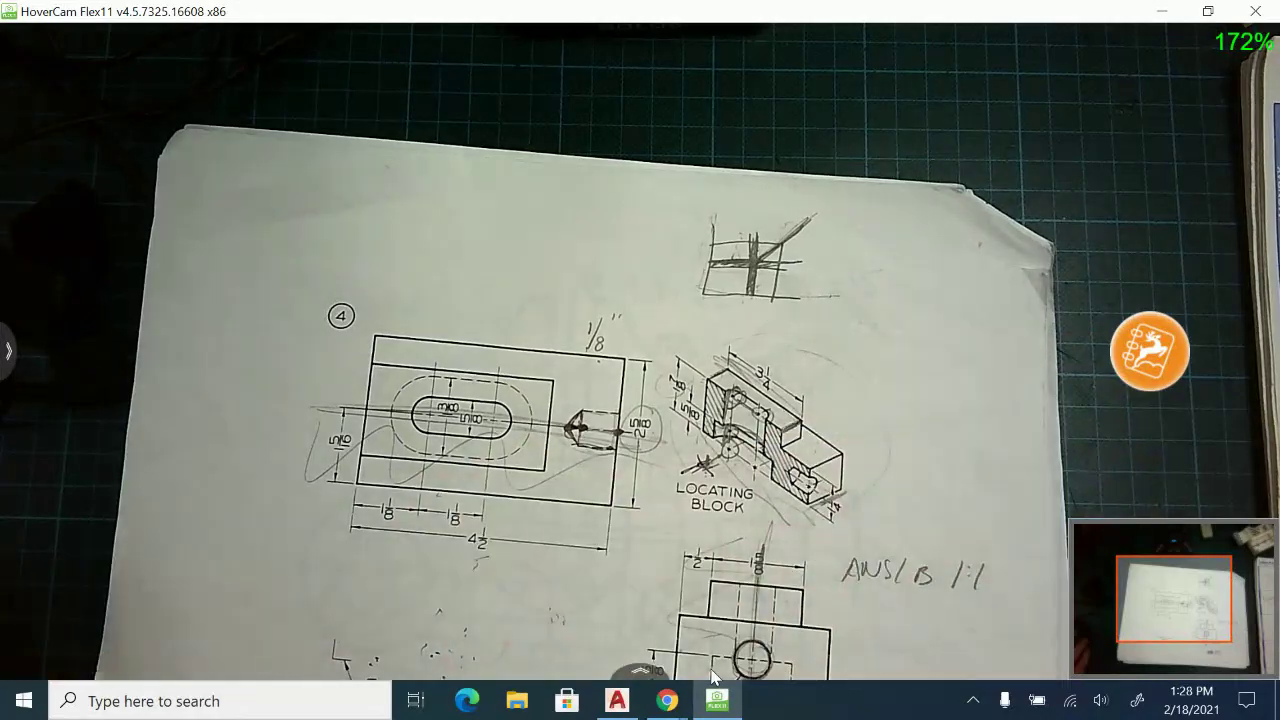
After reviewing the HoverCam sketch, return to LocatingBlock.dwg in AutoCAD.
left_click(617, 700)
scroll(604, 508, "down", 4)
middle_click_drag(652, 388, 724, 192)
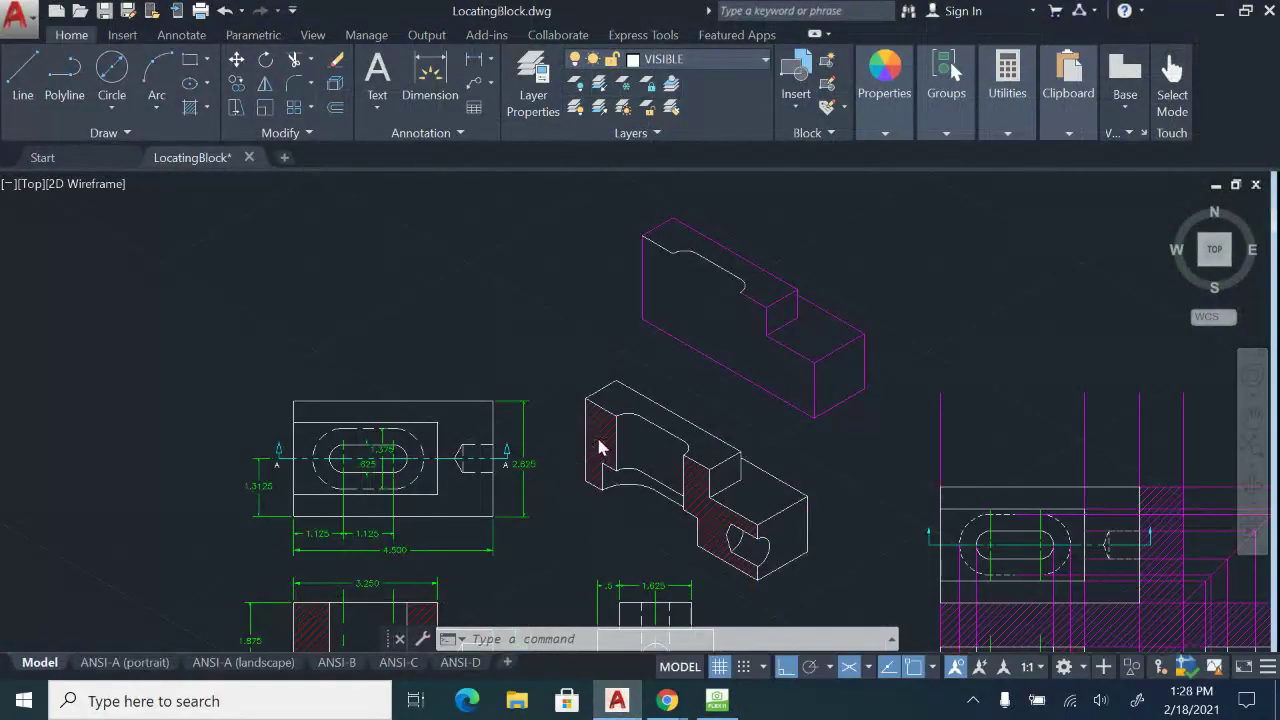
scroll(603, 446, "up", 4)
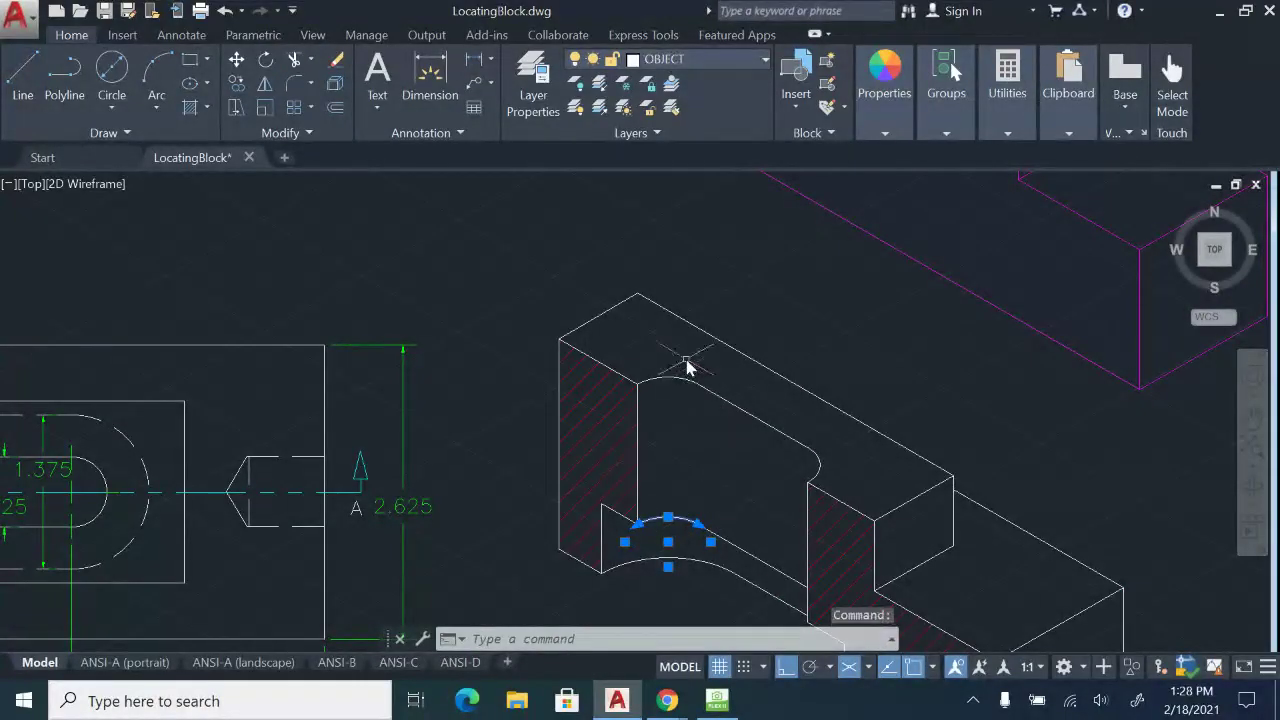
left_click(670, 382)
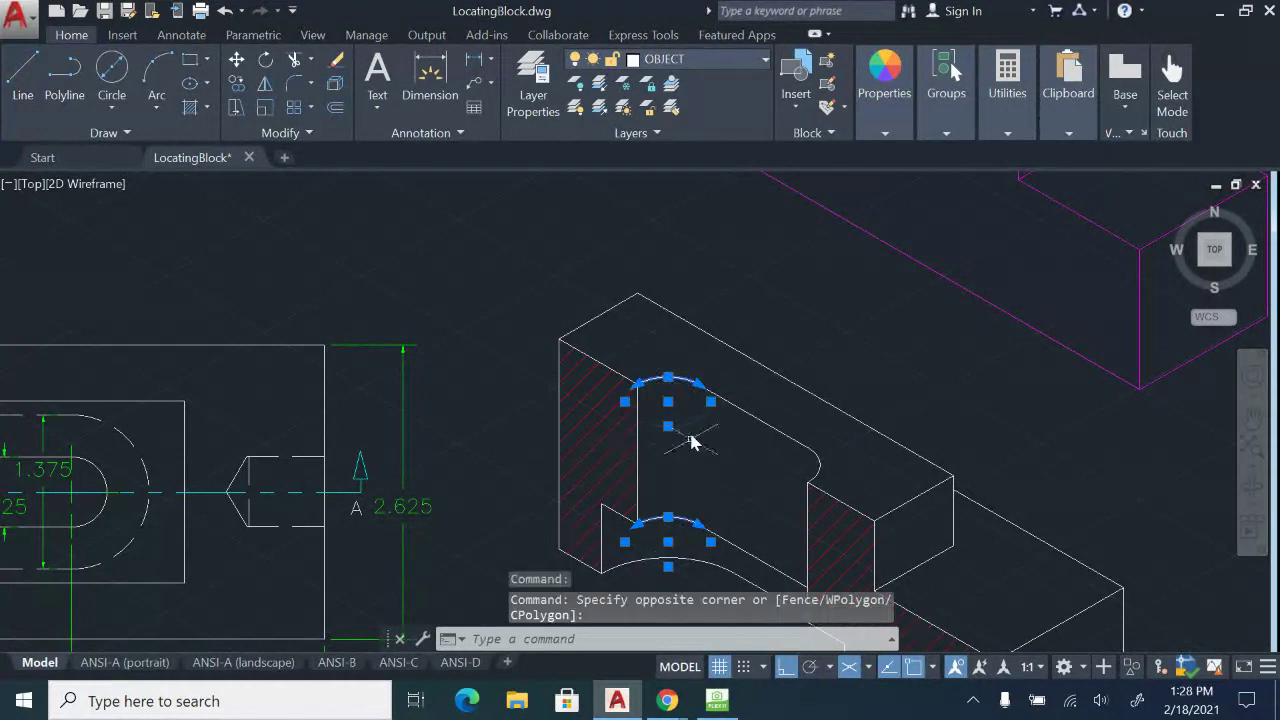
key("Escape")
left_click(491, 59)
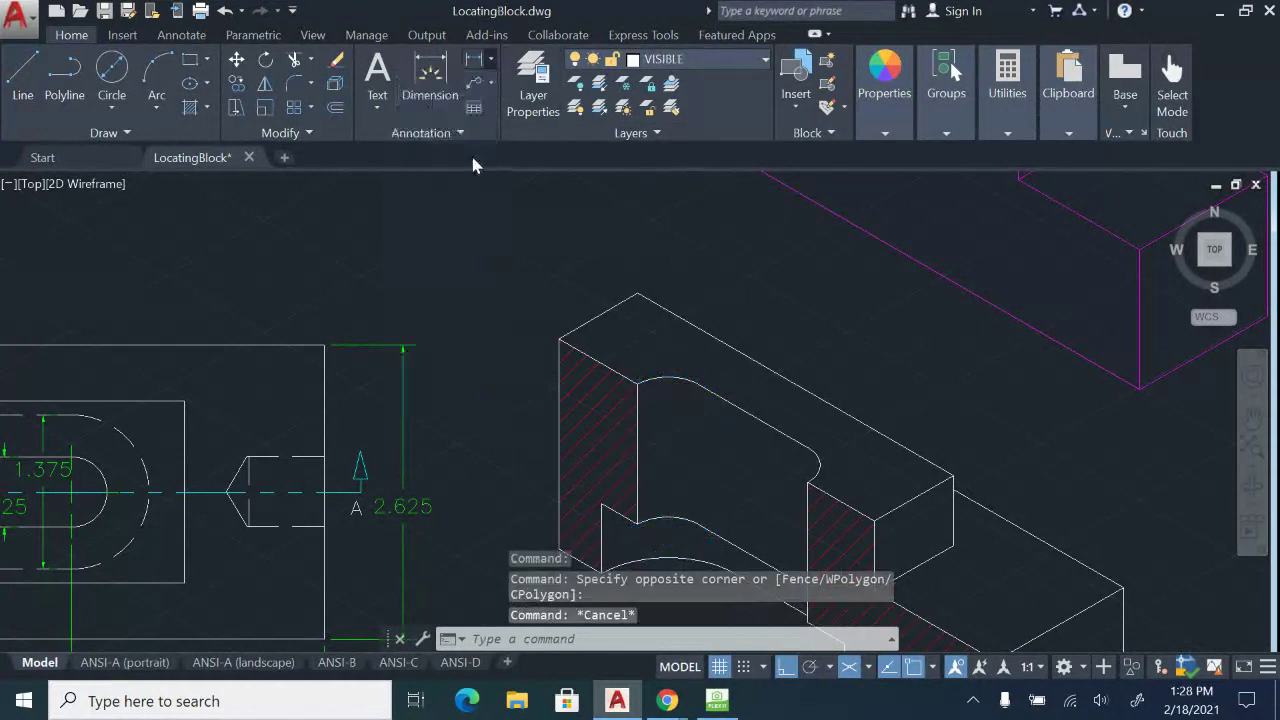
left_click(637, 394)
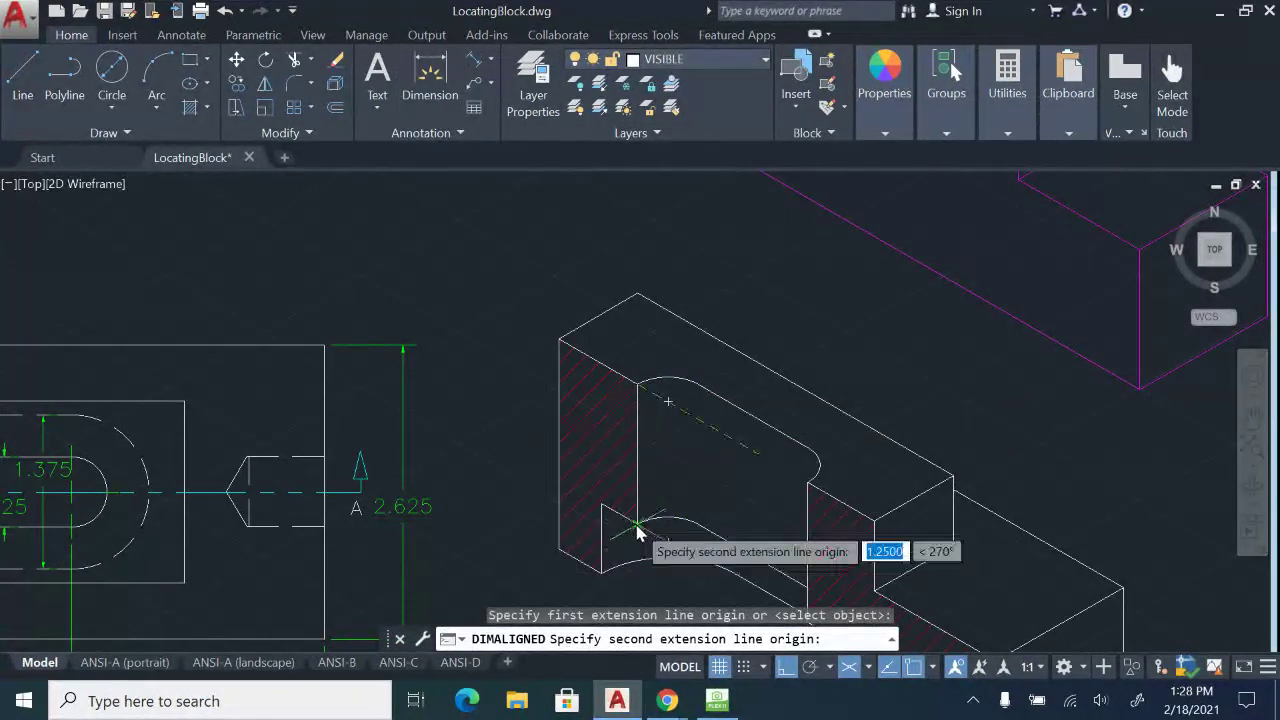
left_click(637, 530)
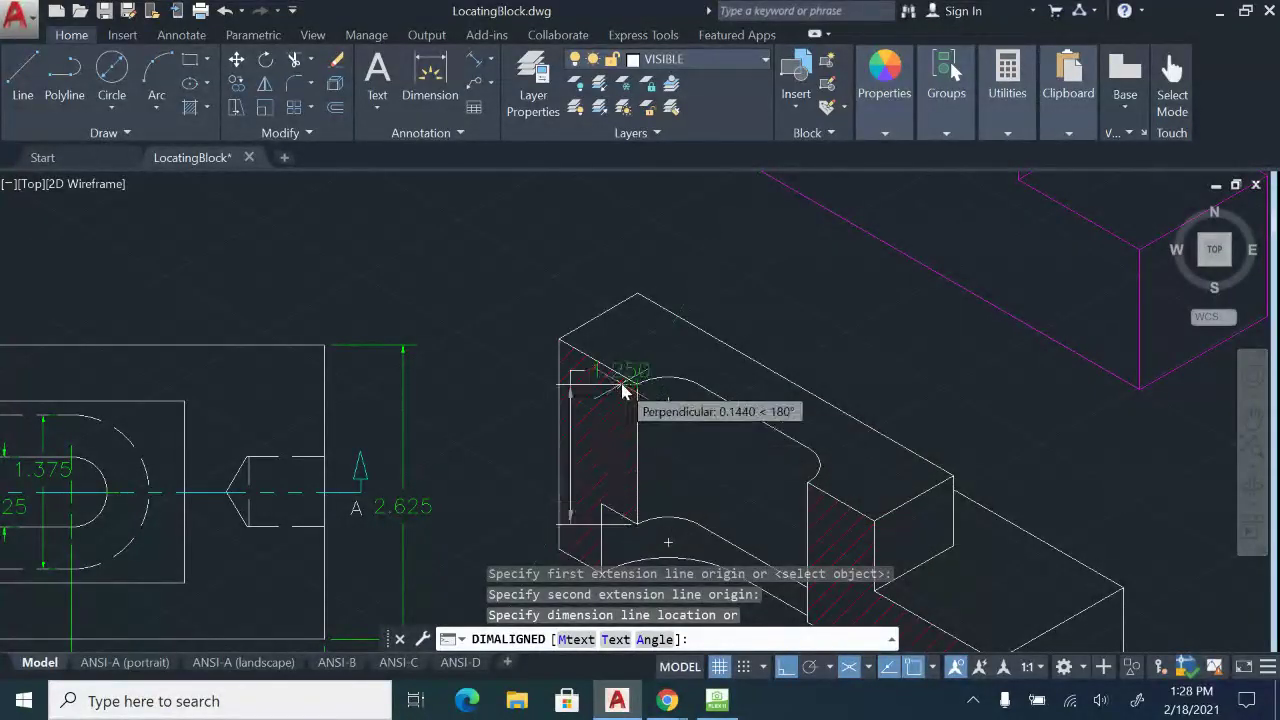
key("Escape")
Write the note 1 2/8 = 1 1/4 on the HoverCam sketch, then return to LocatingBlock.dwg.
left_click(716, 700)
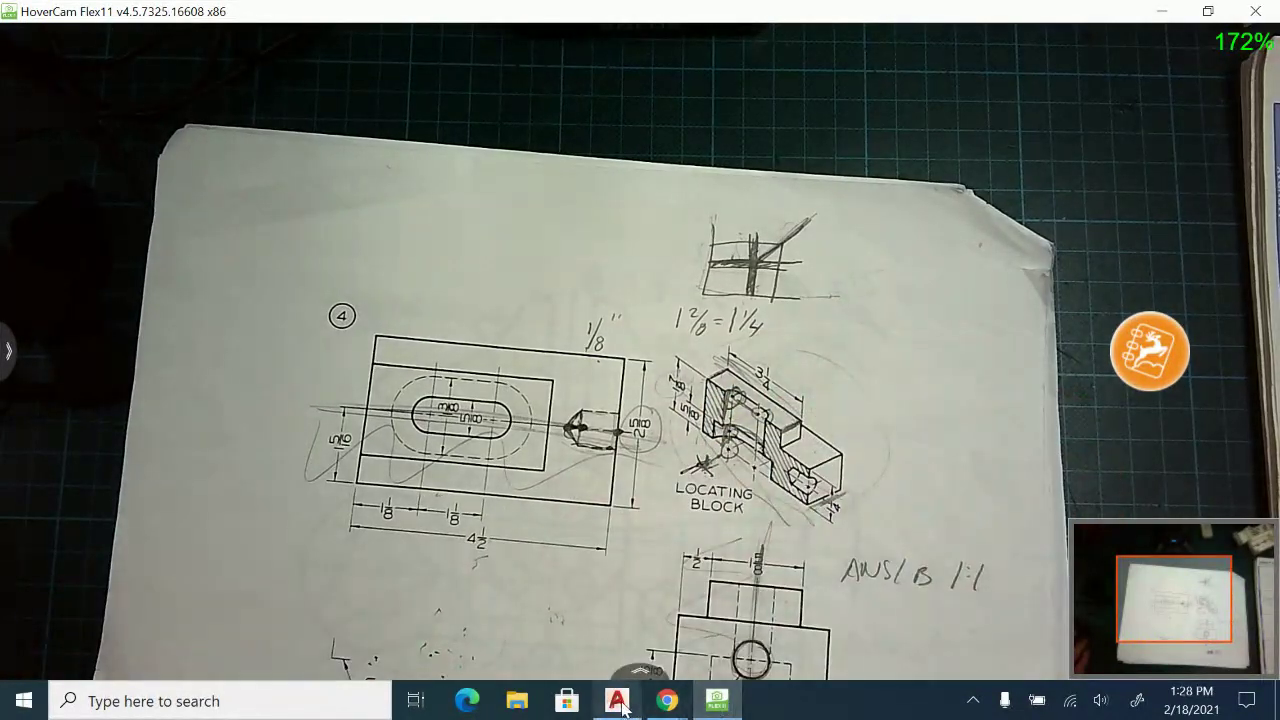
left_click(618, 703)
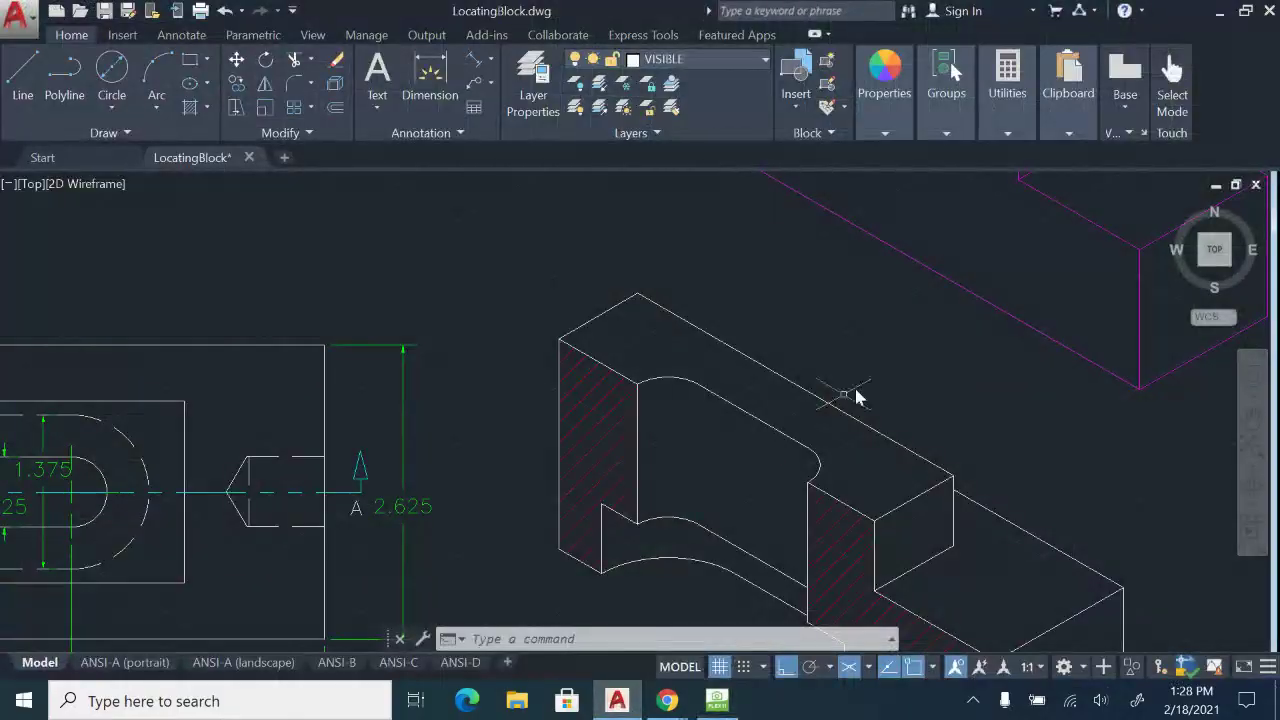
Select the rounded slot's line and both end arcs on the magenta block.
key("Escape")
key("Escape")
scroll(842, 381, "down", 4)
middle_click_drag(842, 229, 643, 407)
scroll(643, 407, "up", 4)
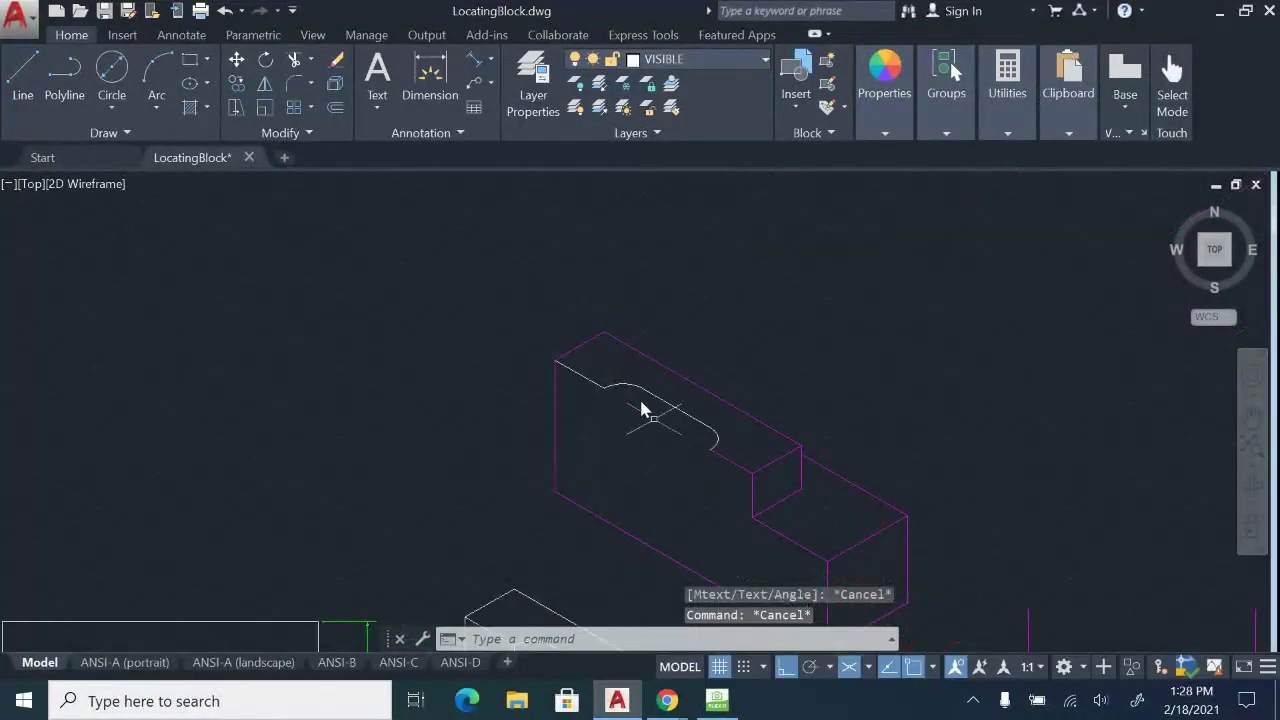
left_click(765, 472)
left_click(672, 407)
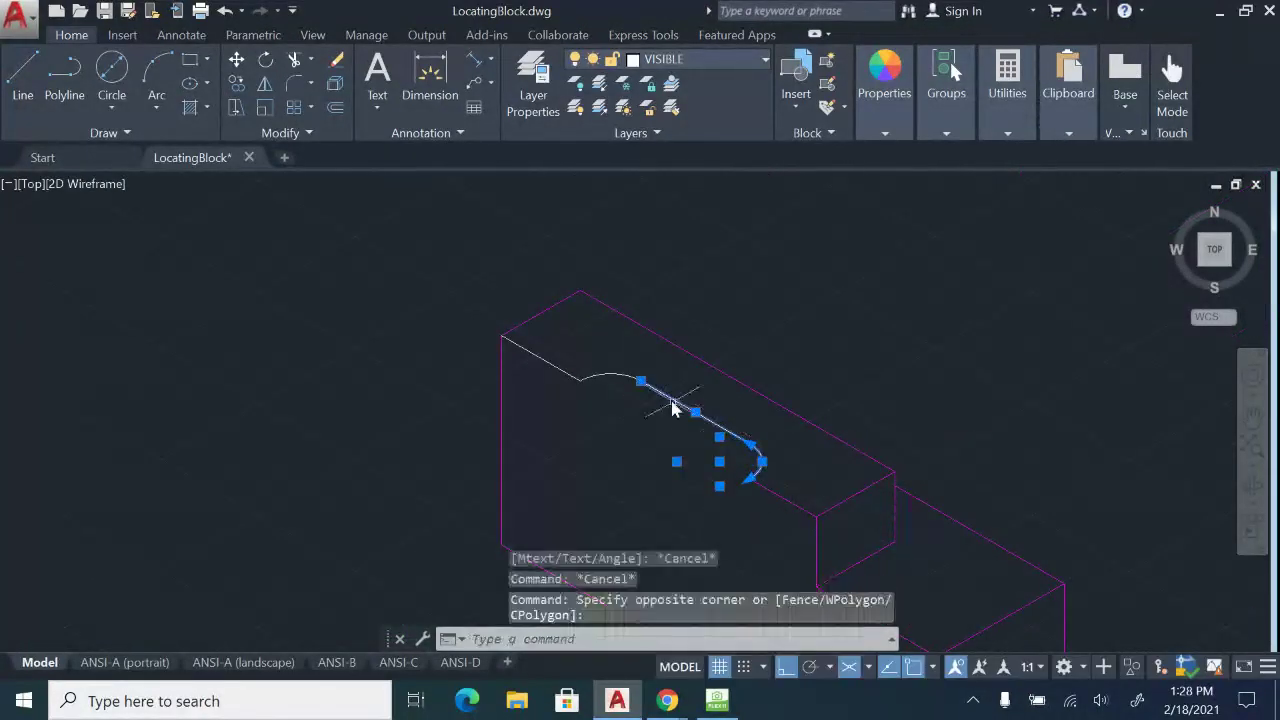
left_click(609, 375)
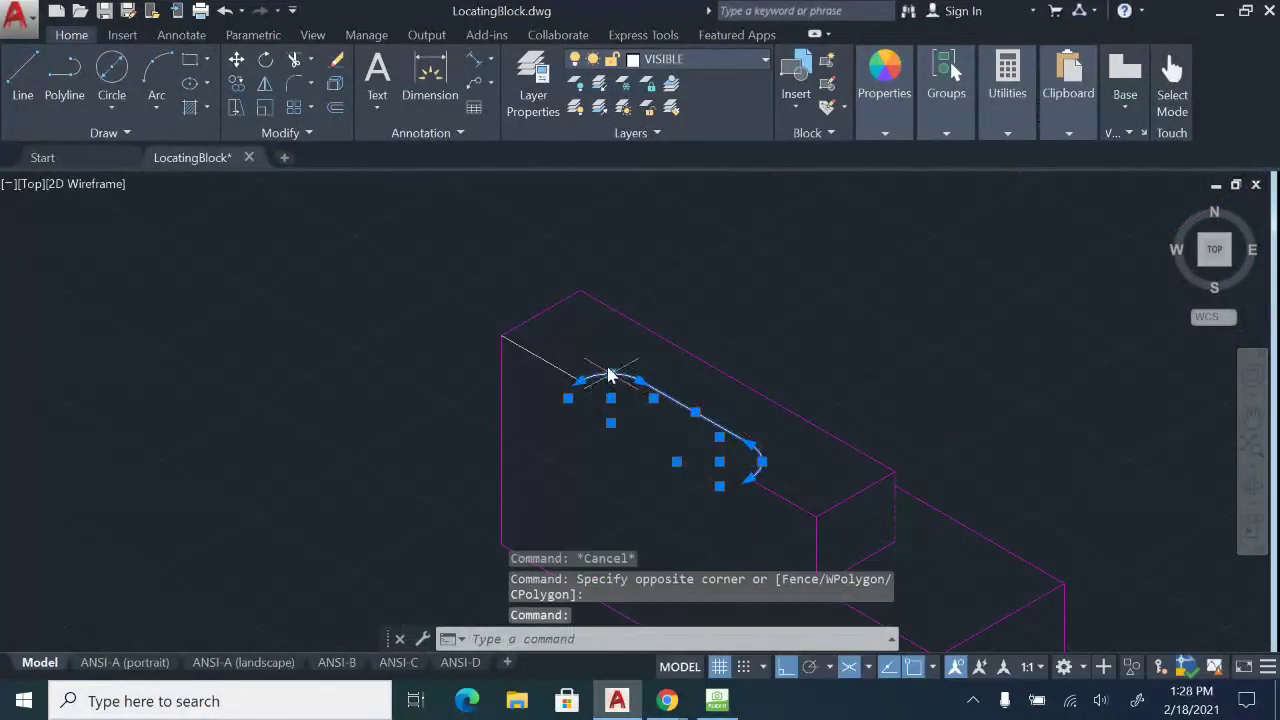
Copy the slot outline 1.25 straight down on the right isoplane.
left_click(236, 83)
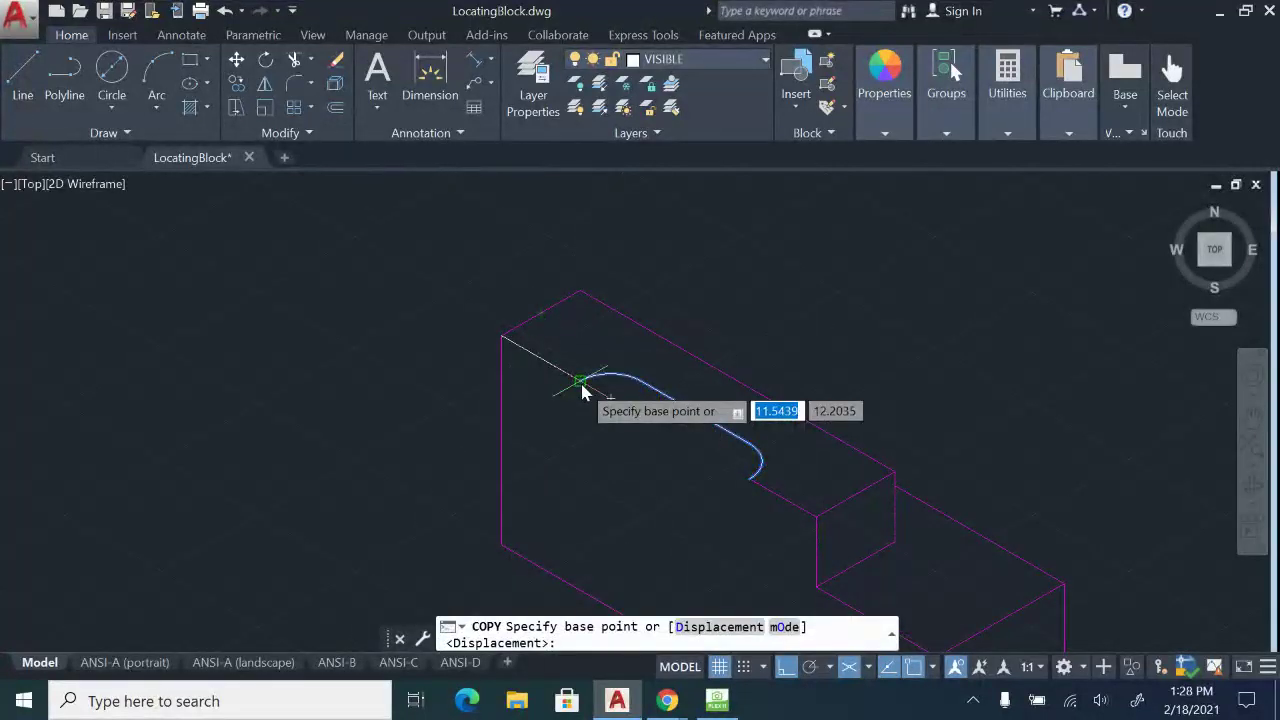
left_click(582, 390)
scroll(590, 480, "down", 4)
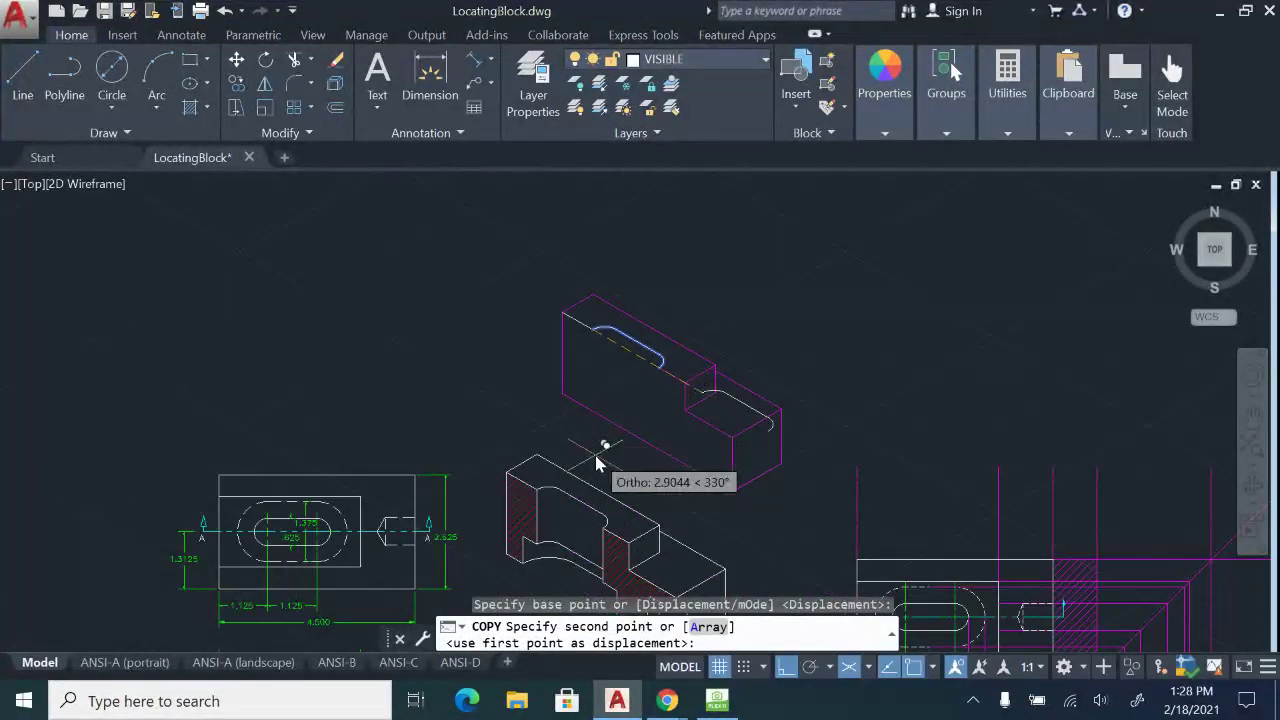
key("F5")
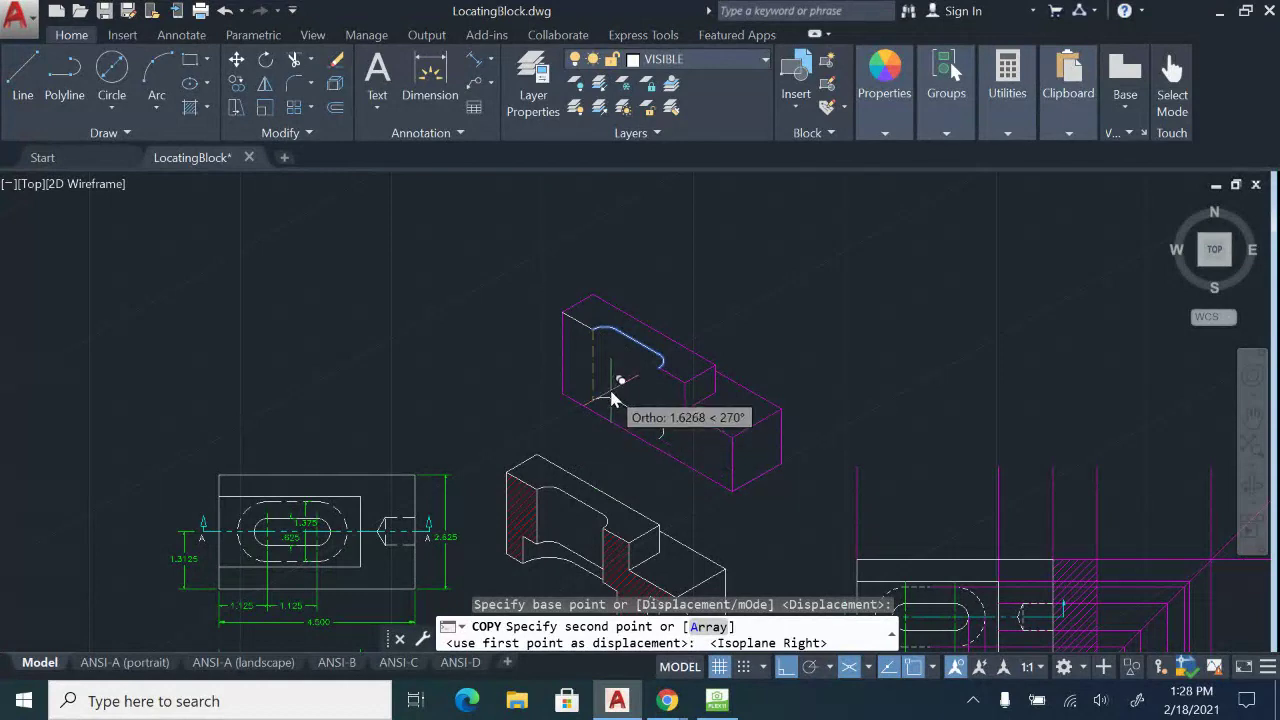
type("1.25")
key("Return")
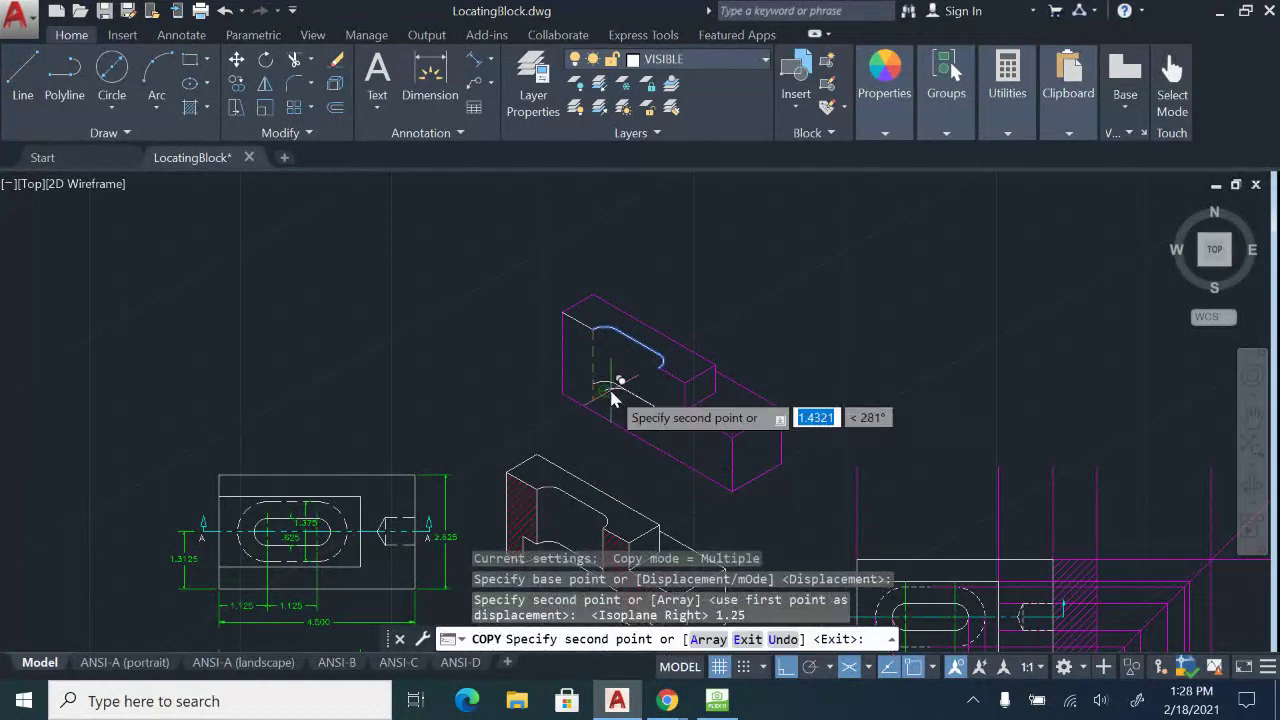
key("Escape")
scroll(620, 392, "up", 4)
left_click(20, 78)
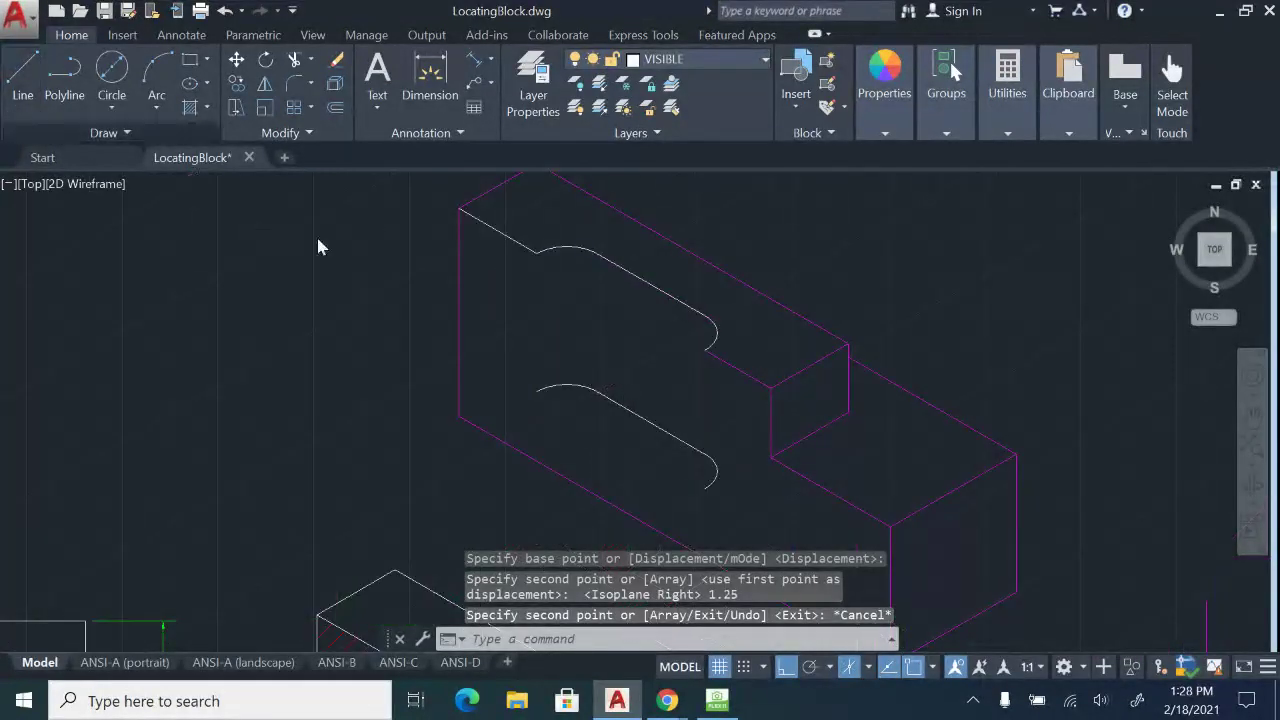
Draw a vertical edge from the slot's left end down to the copied outline.
left_click(536, 256)
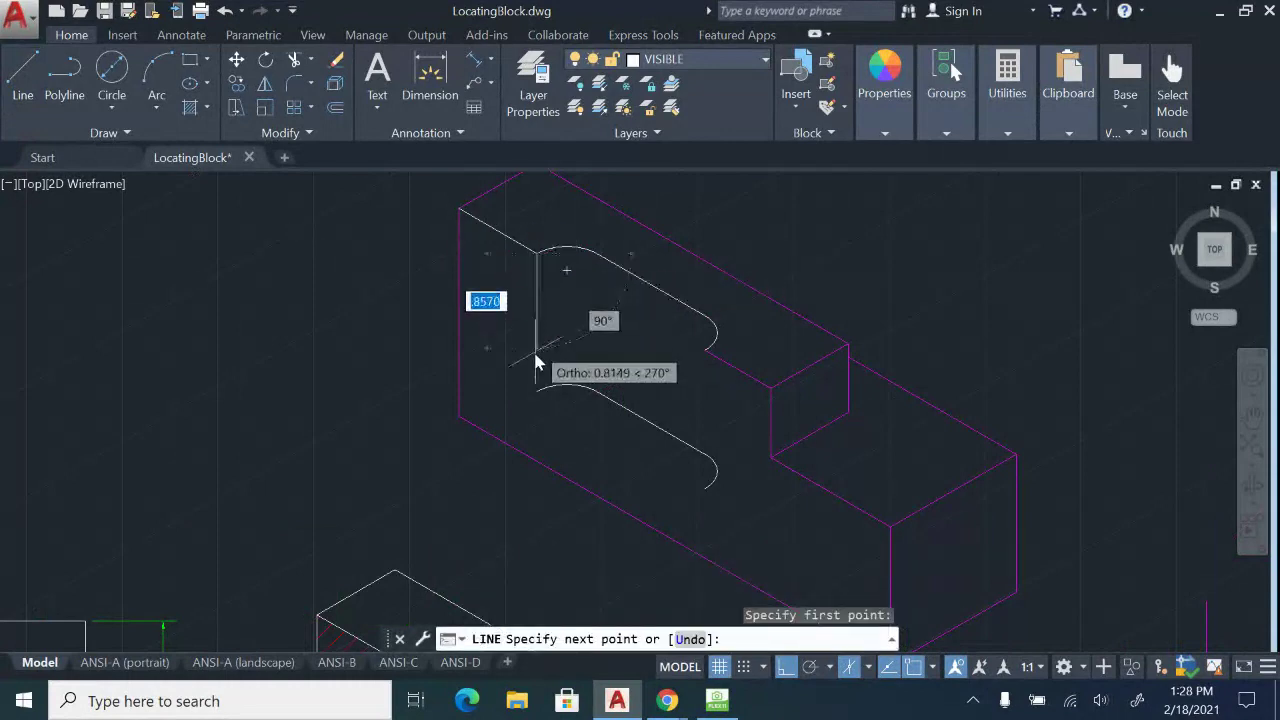
left_click(536, 392)
key("Escape")
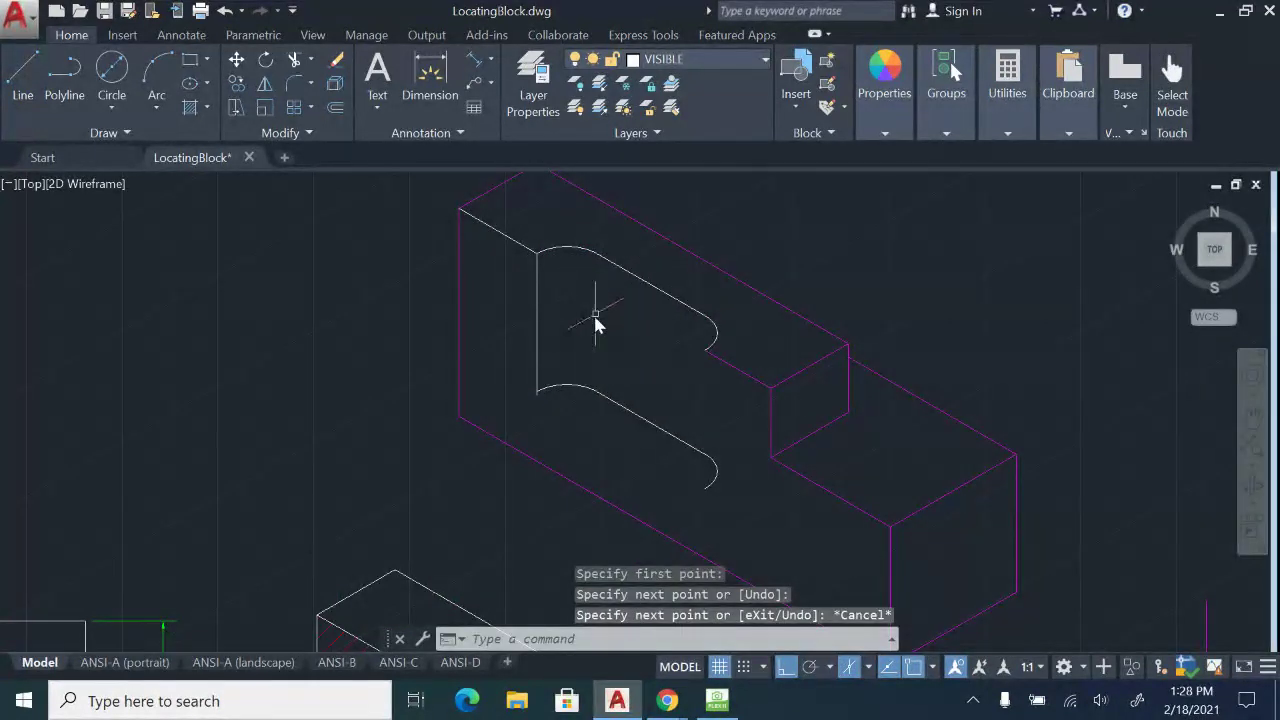
scroll(537, 400, "up", 4)
left_click(530, 388)
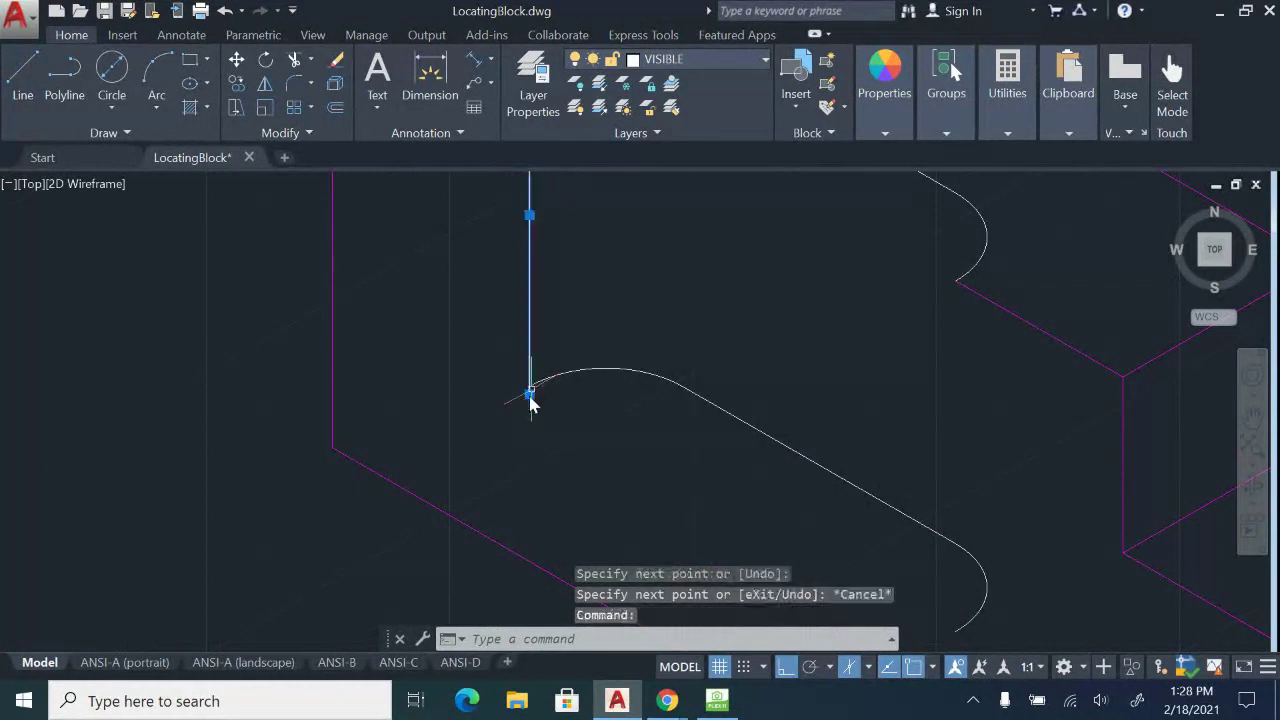
scroll(530, 388, "up", 2)
left_click(531, 377)
scroll(545, 383, "down", 8)
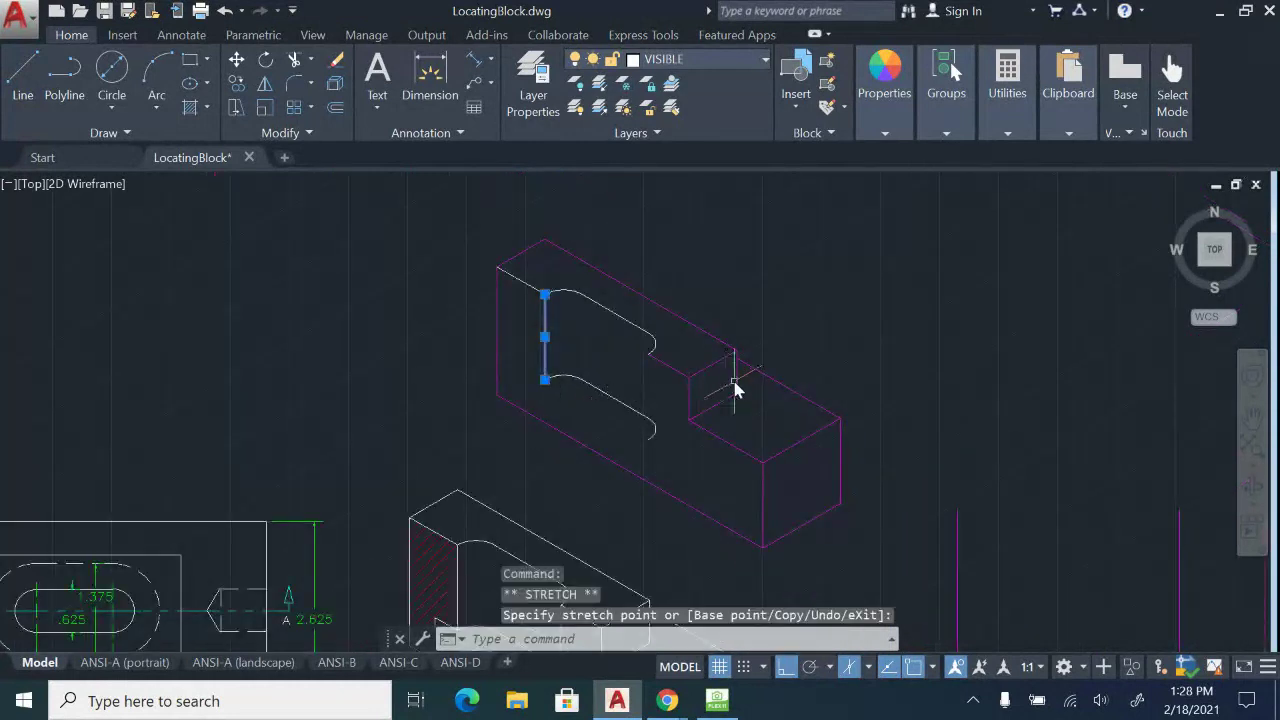
key("Escape")
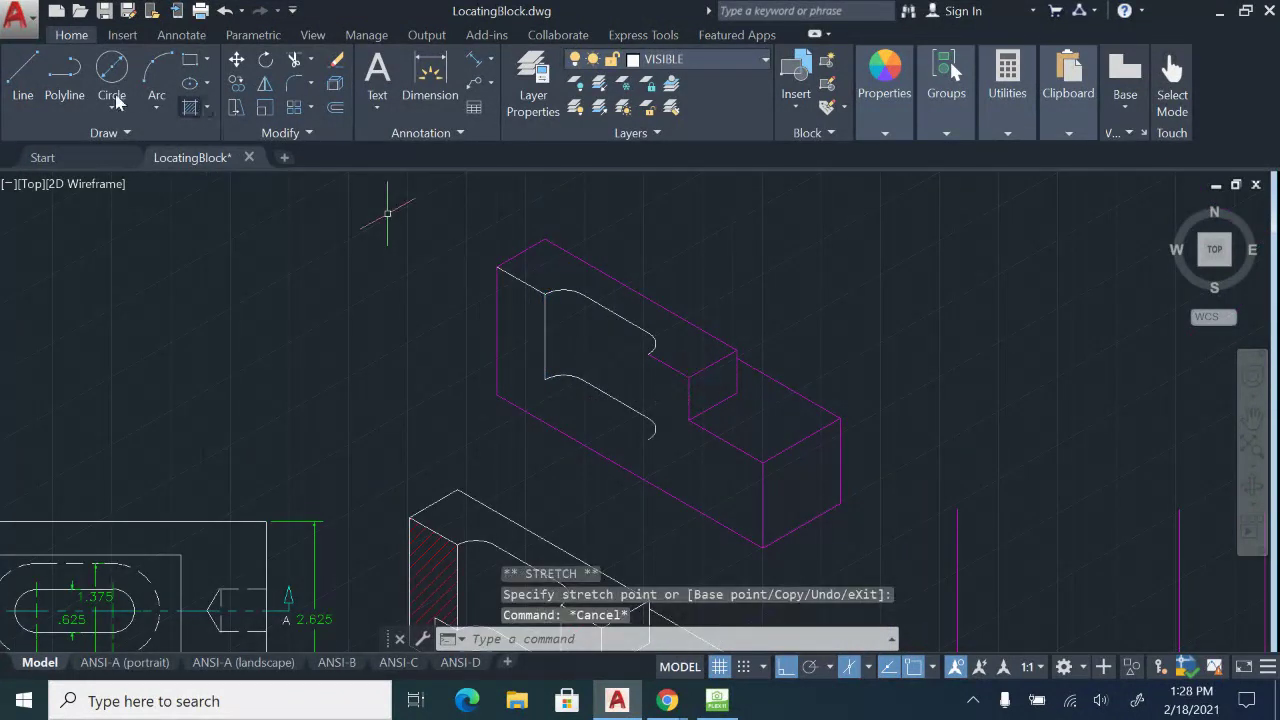
Draw a second vertical edge from the slot's right arc end to the copied arc below.
left_click(28, 93)
scroll(763, 446, "up", 4)
left_click(559, 211)
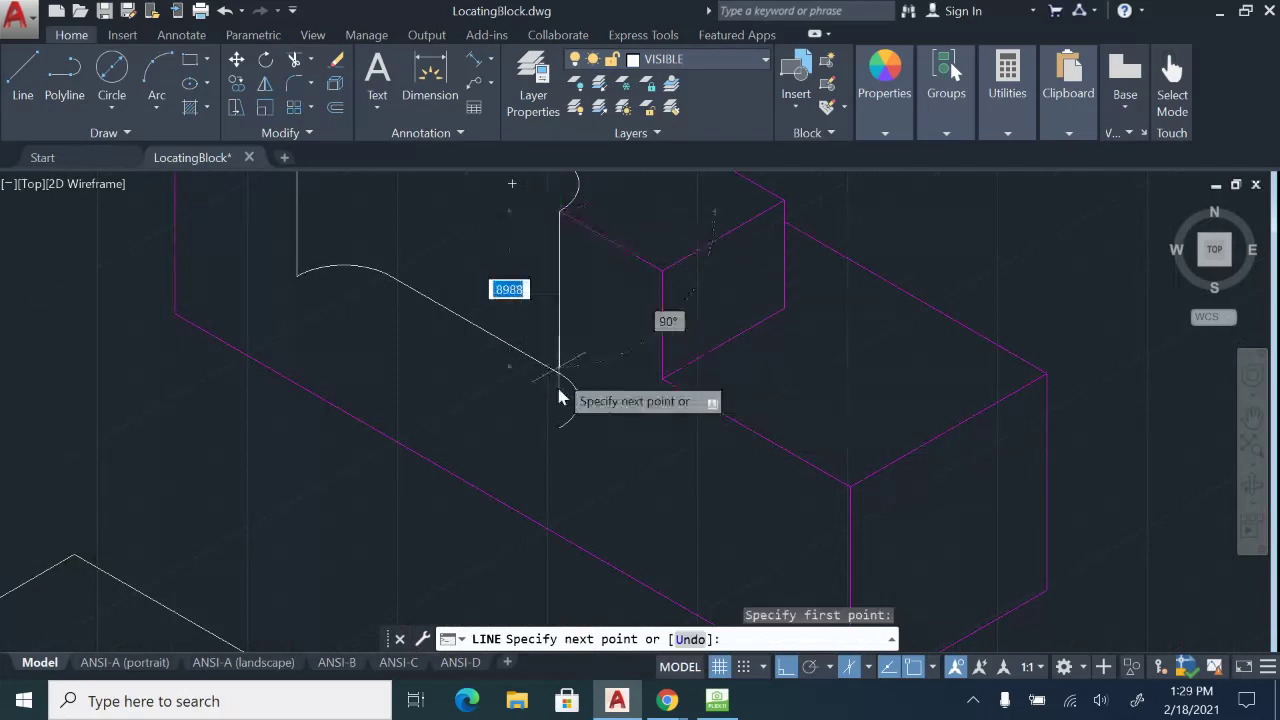
left_click(559, 430)
key("Escape")
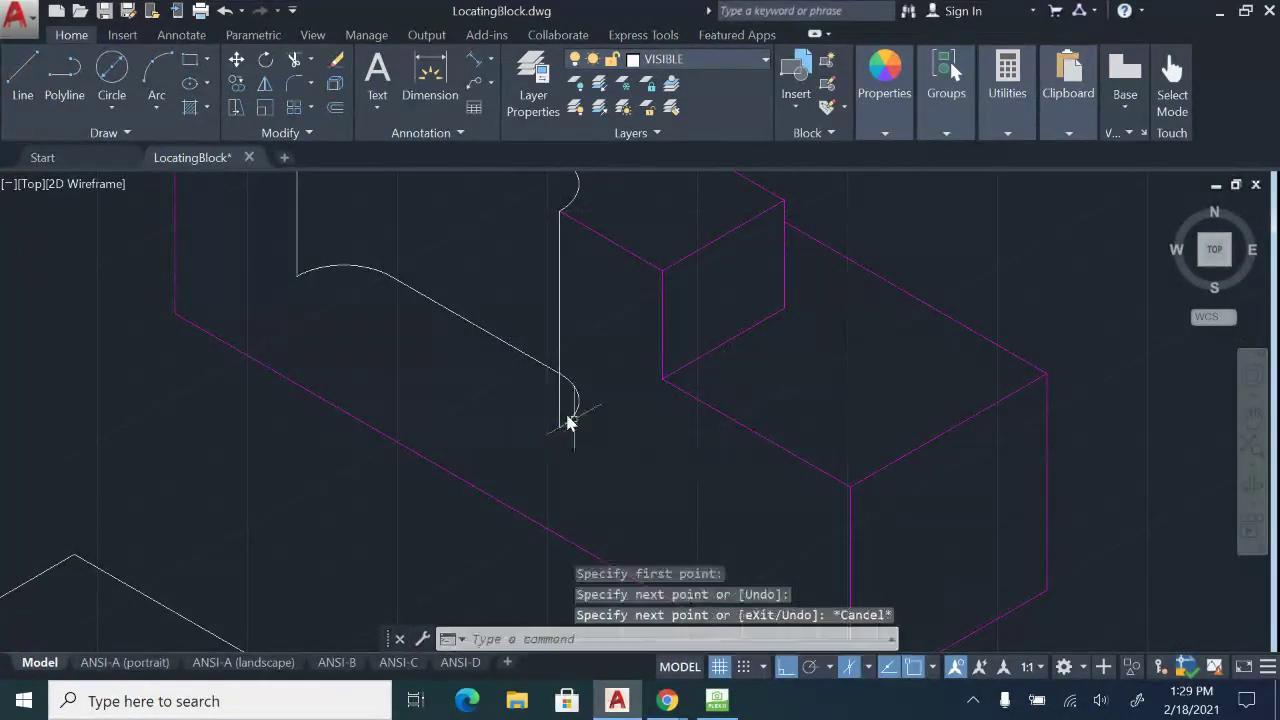
scroll(571, 423, "up", 3)
Erase the leftover arc beside the copied slot's rounded end.
type("tr")
key("Return")
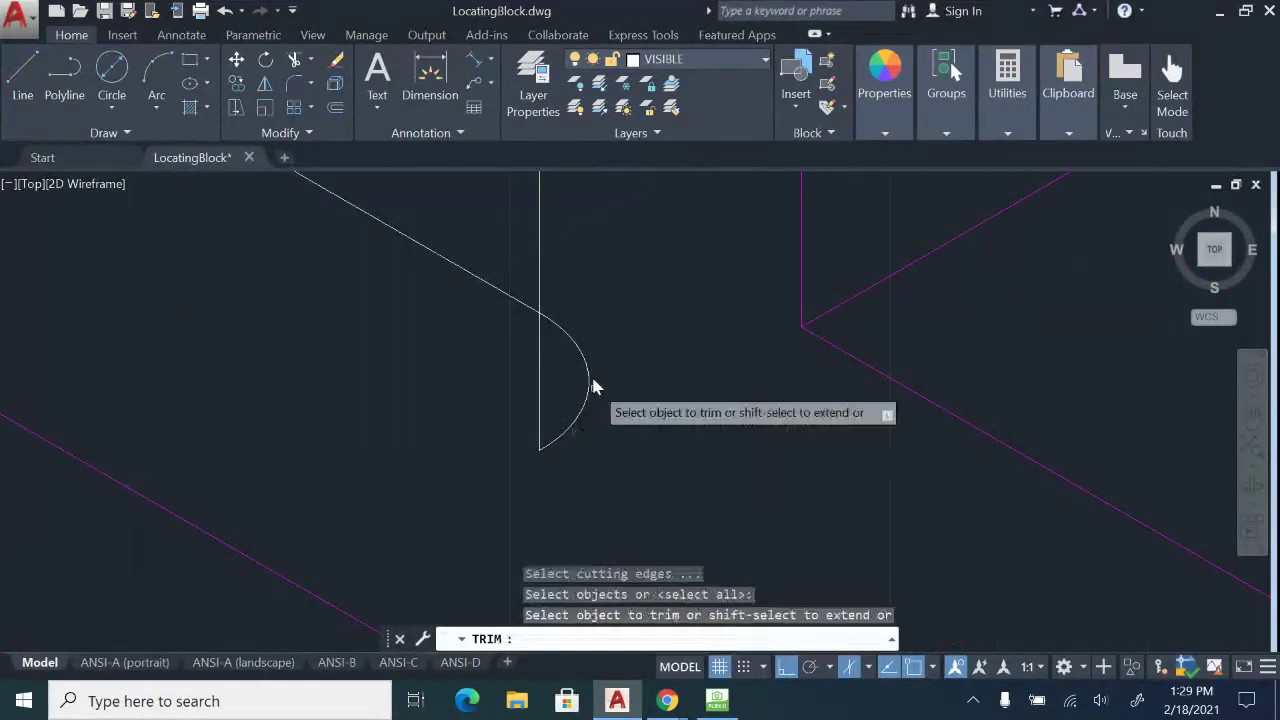
left_click(572, 450)
left_click(575, 355)
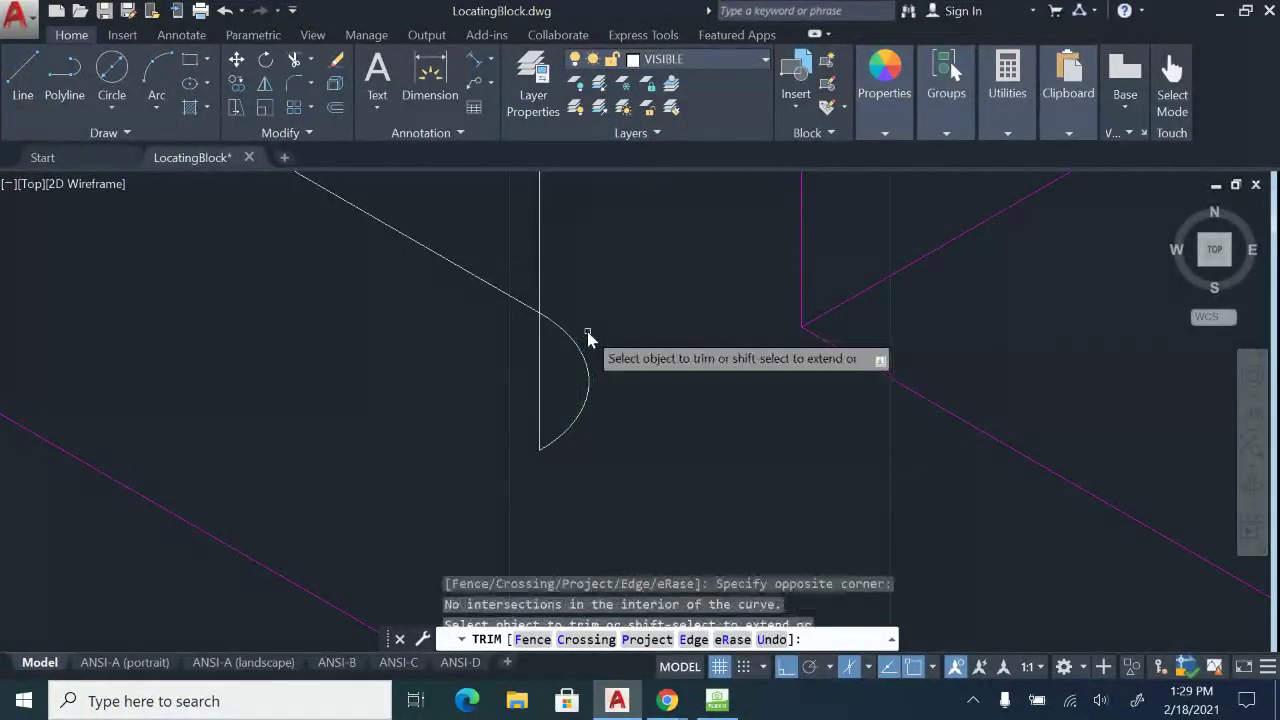
key("Escape")
left_click(578, 371)
left_click(577, 450)
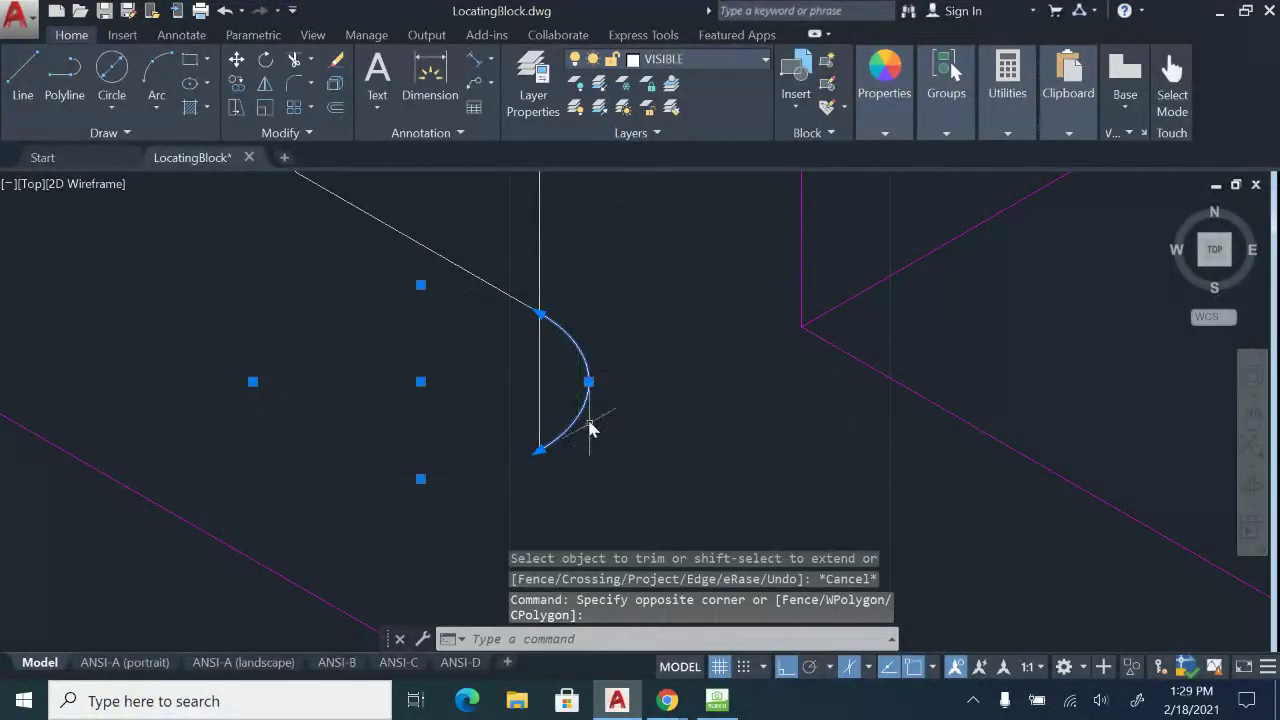
key("Delete")
scroll(603, 405, "down", 6)
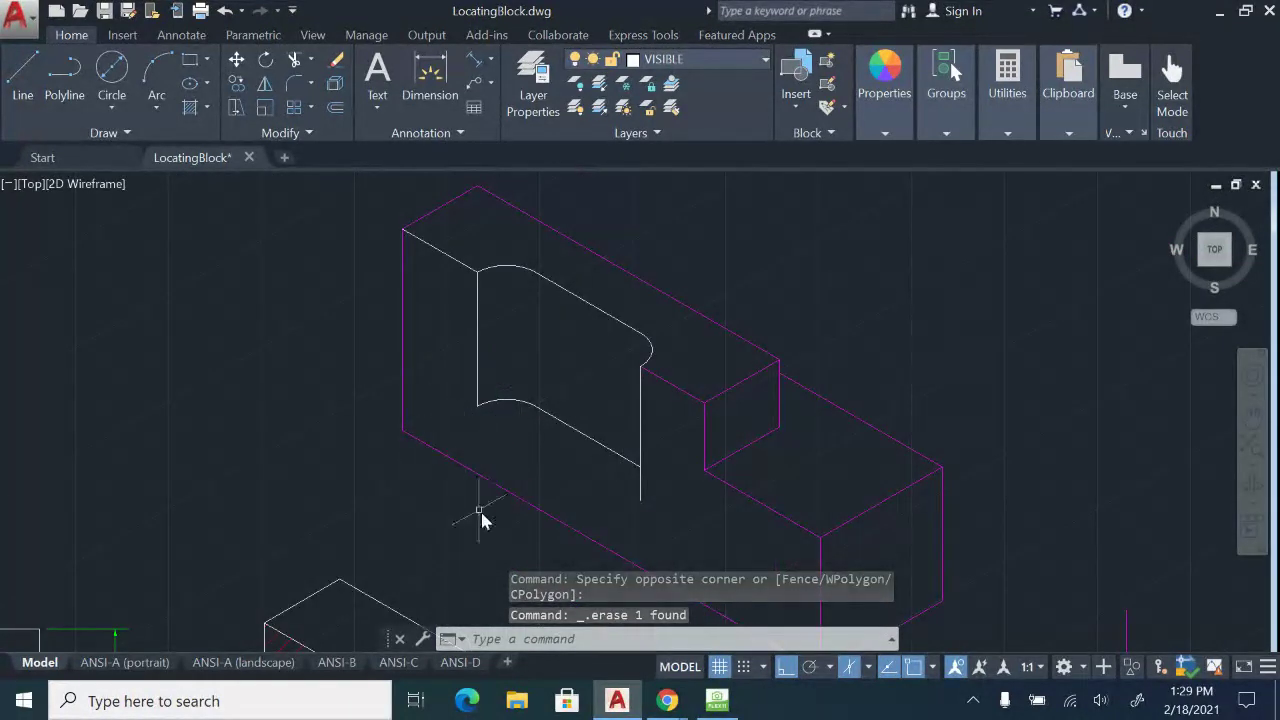
left_click(16, 97)
scroll(420, 410, "up", 2)
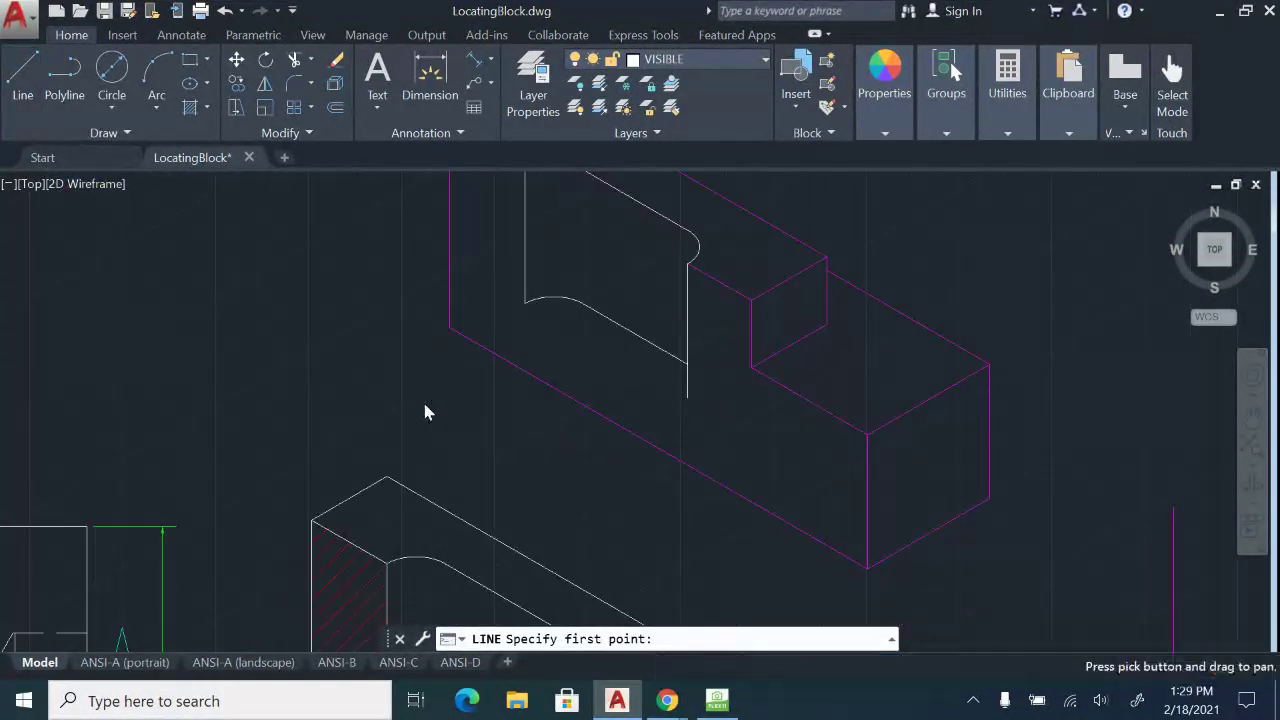
Check the LOCATING BLOCK sketch on HoverCam, then return to the AutoCAD drawing.
left_click(717, 701)
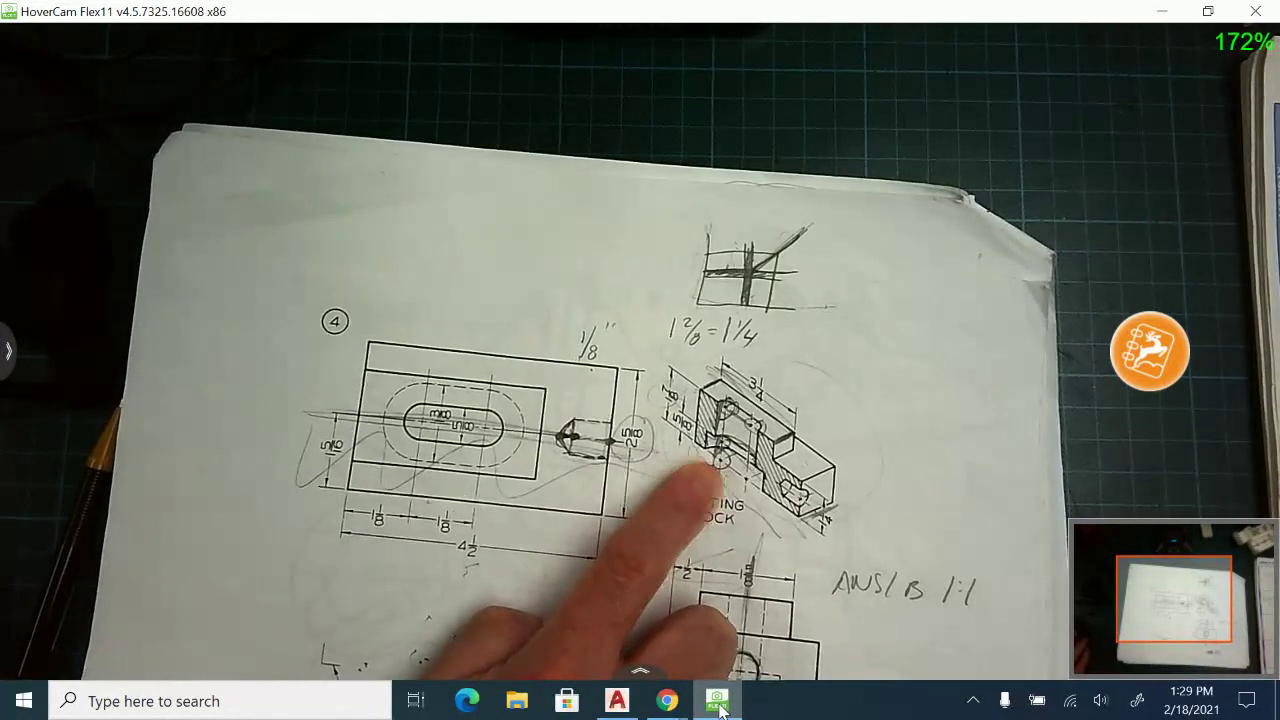
left_click(617, 700)
Draw two 1.125 line segments from the block's corner along its front edge on the left isoplane.
left_click(42, 95)
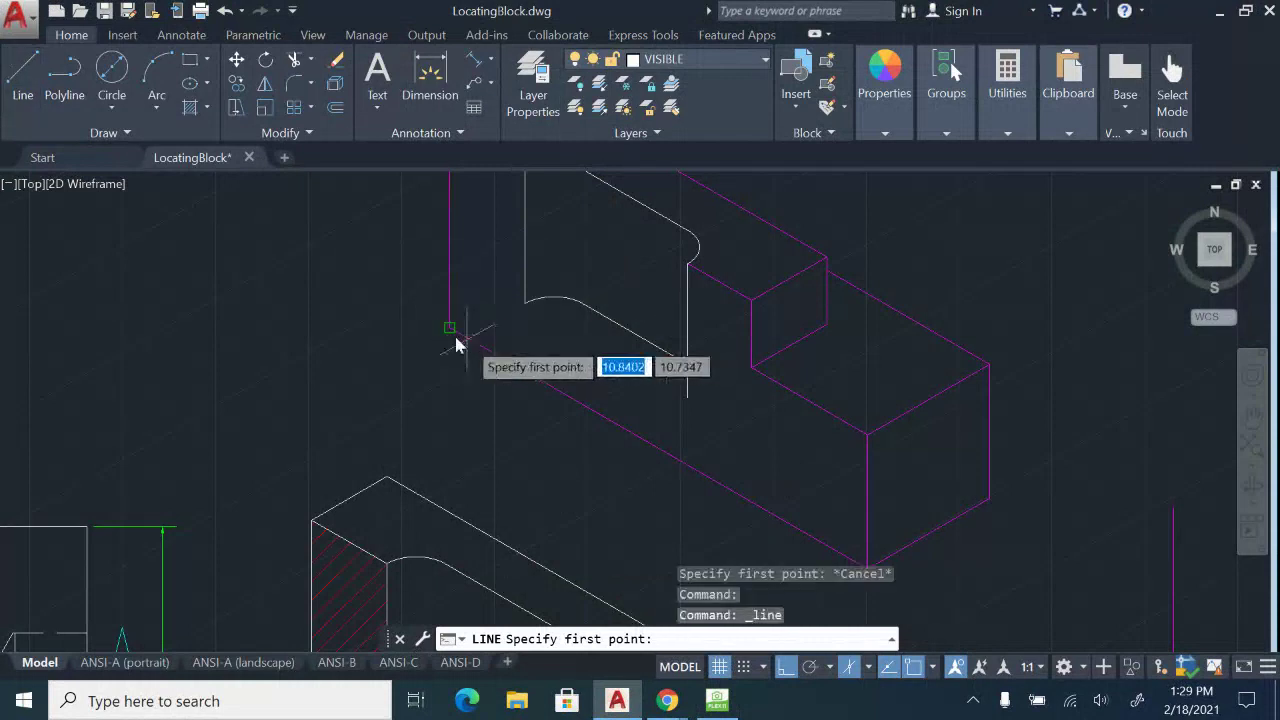
left_click(449, 327)
key("F5")
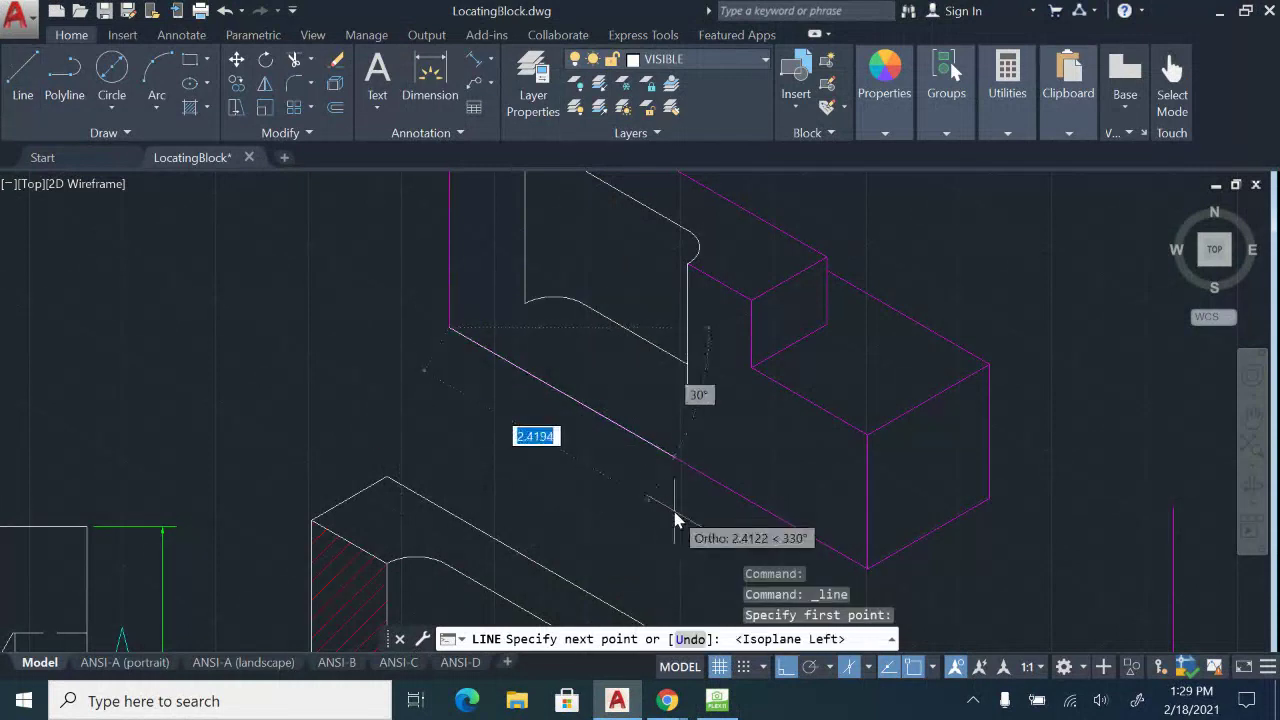
type("1.125")
key("Return")
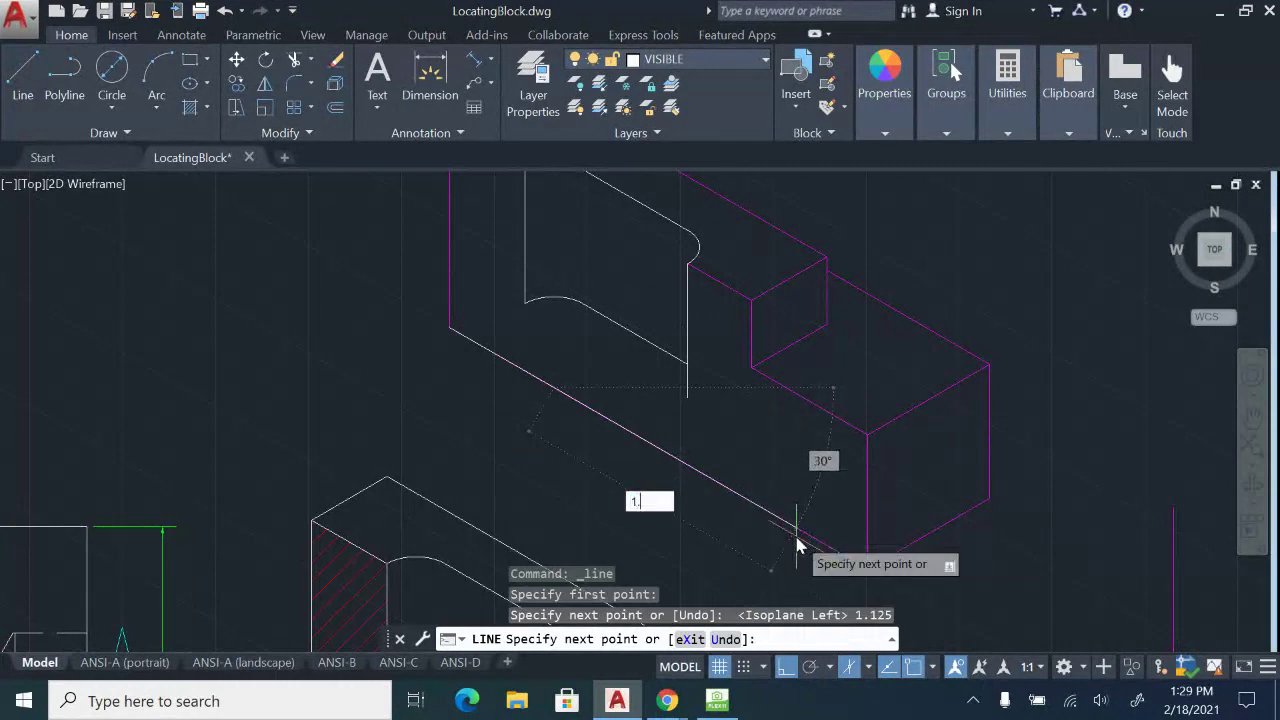
type("1.125")
key("Return")
key("Escape")
left_click(621, 426)
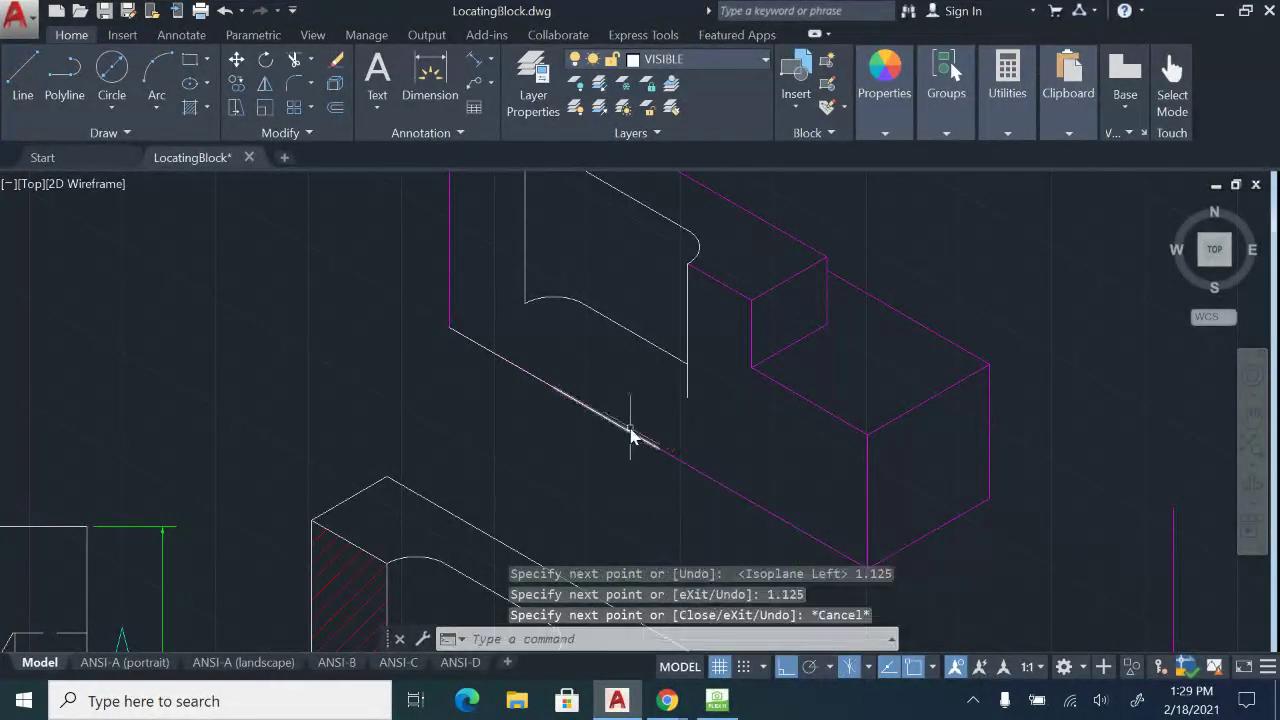
left_click(531, 375)
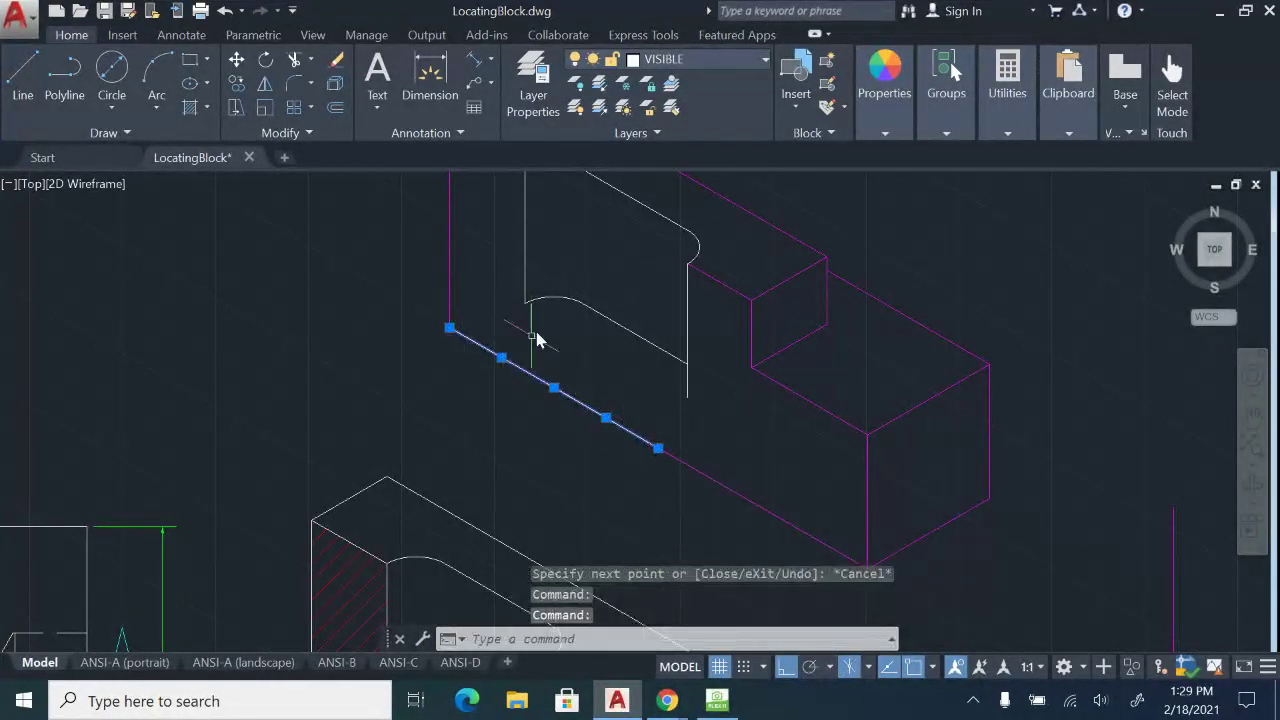
key("Escape")
Draw a 1.375-diameter top-plane isocircle centred 1.125 from the corner.
key("Return")
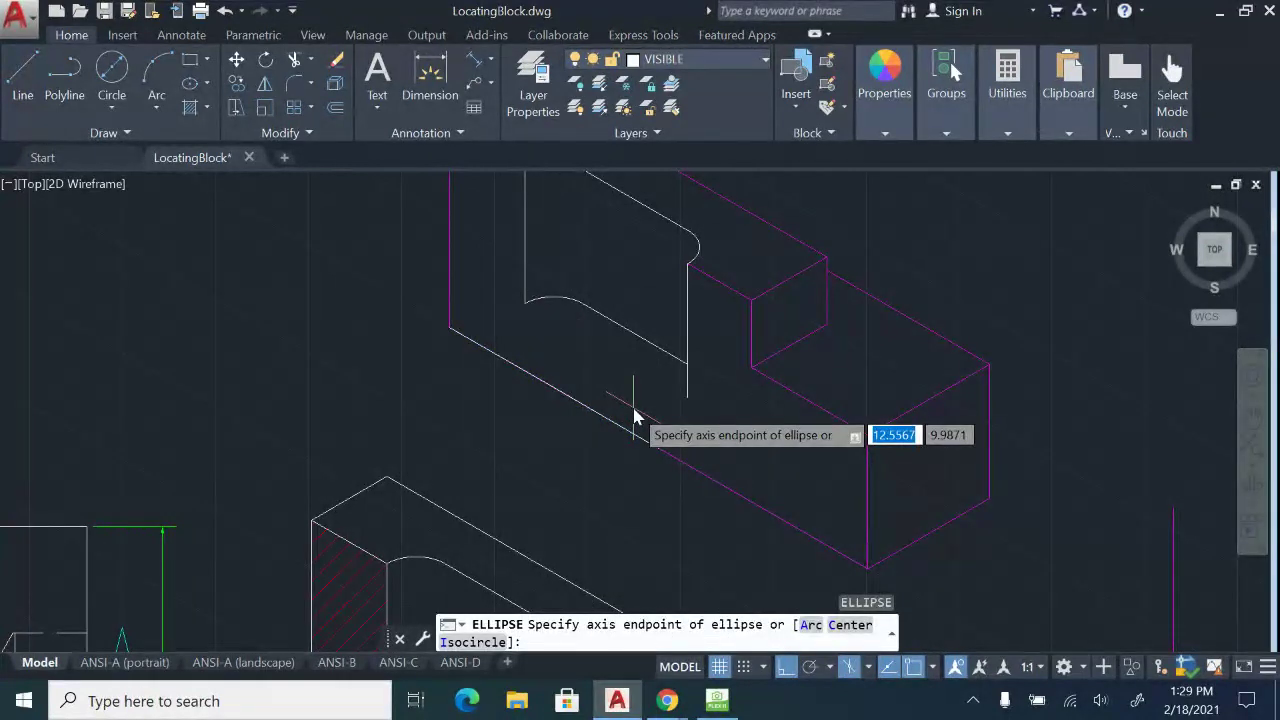
type("i")
key("Return")
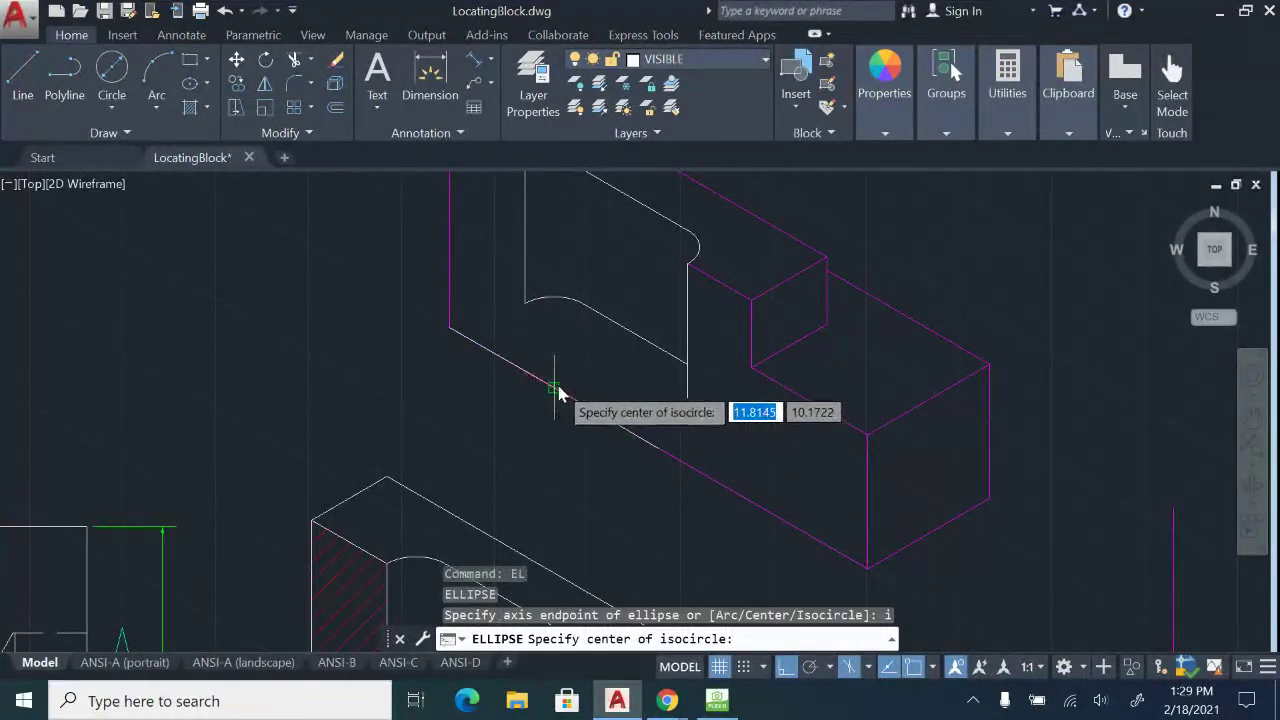
left_click(556, 390)
key("F5")
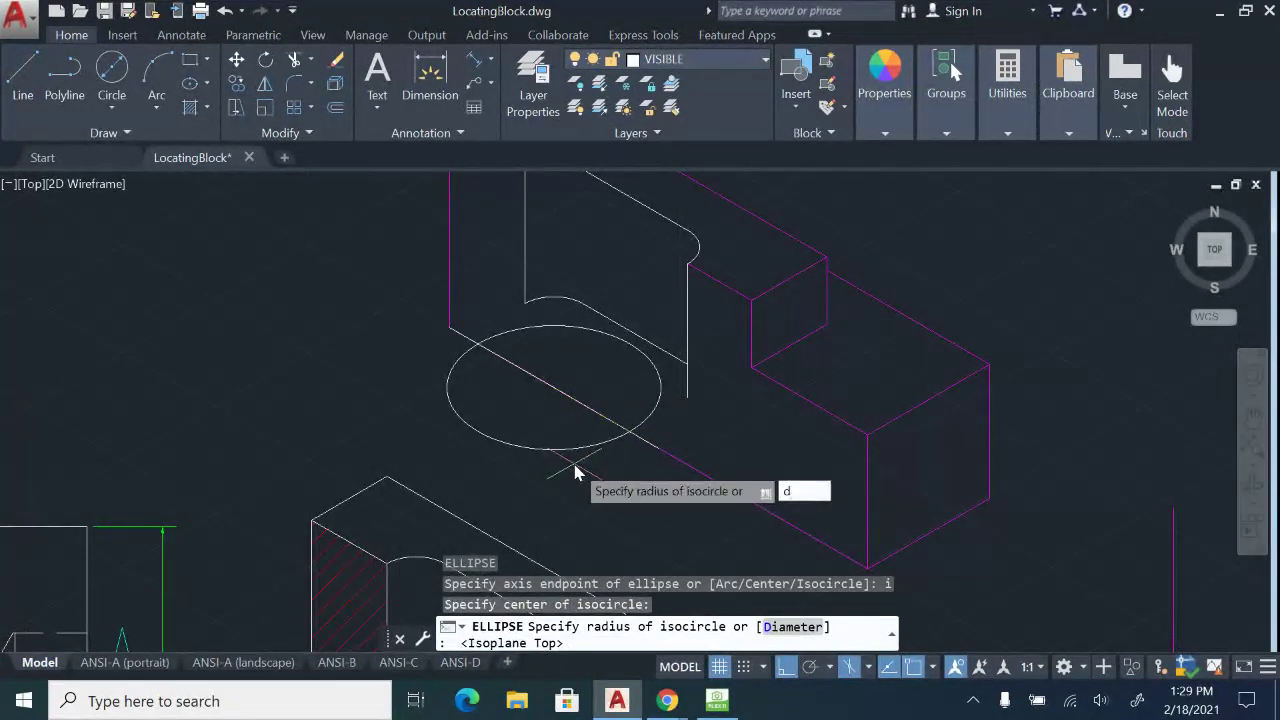
key("Return")
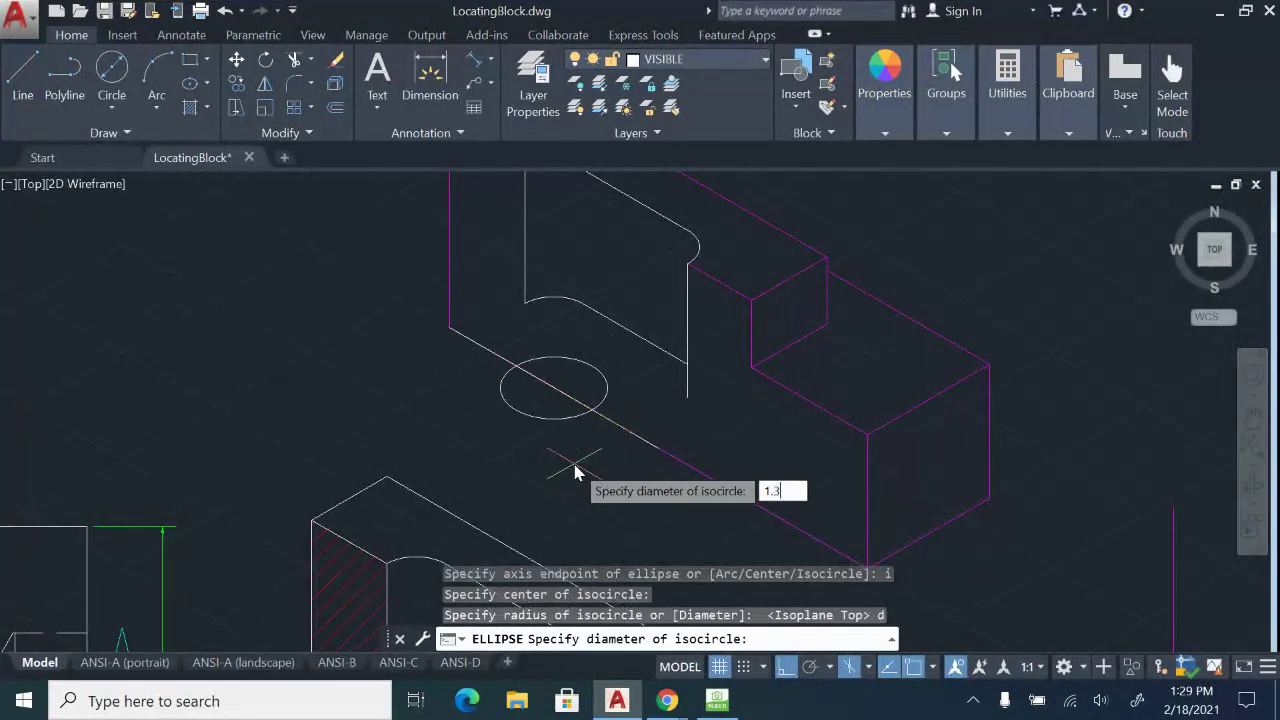
key("Return")
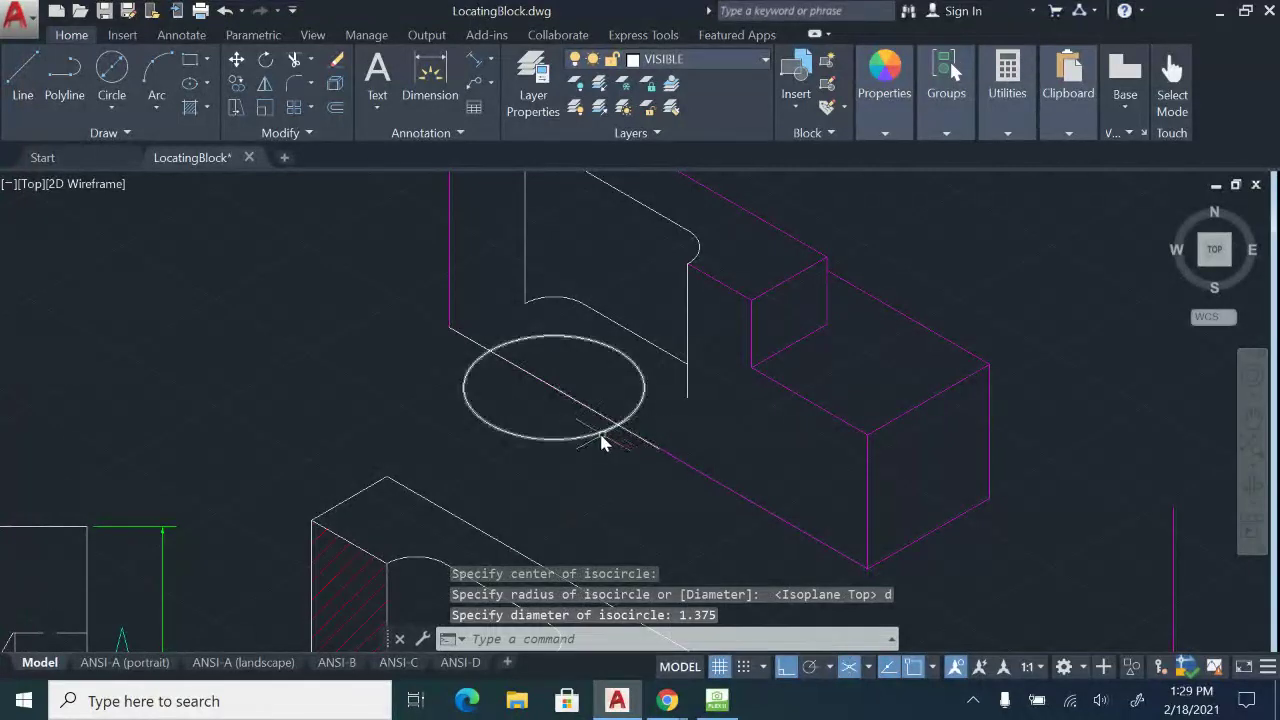
left_click(554, 438)
Copy the 1.375 isocircle from its centre further along the front edge.
left_click(238, 84)
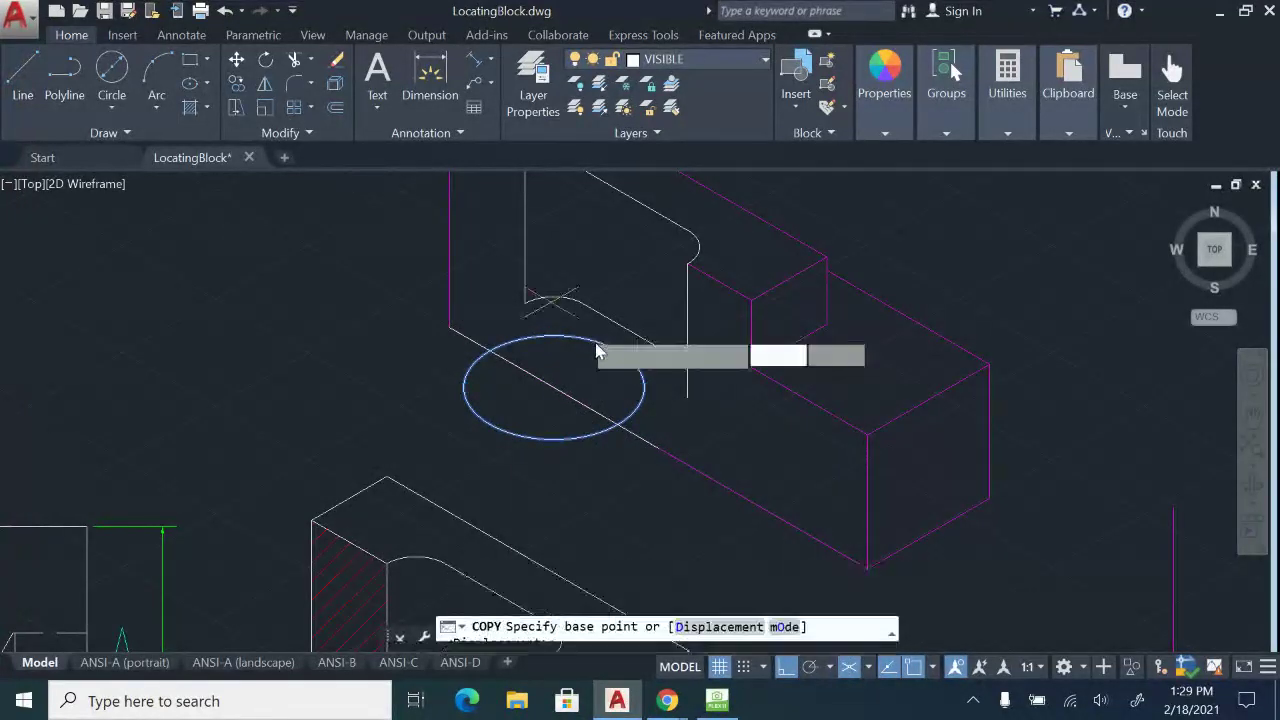
left_click(555, 392)
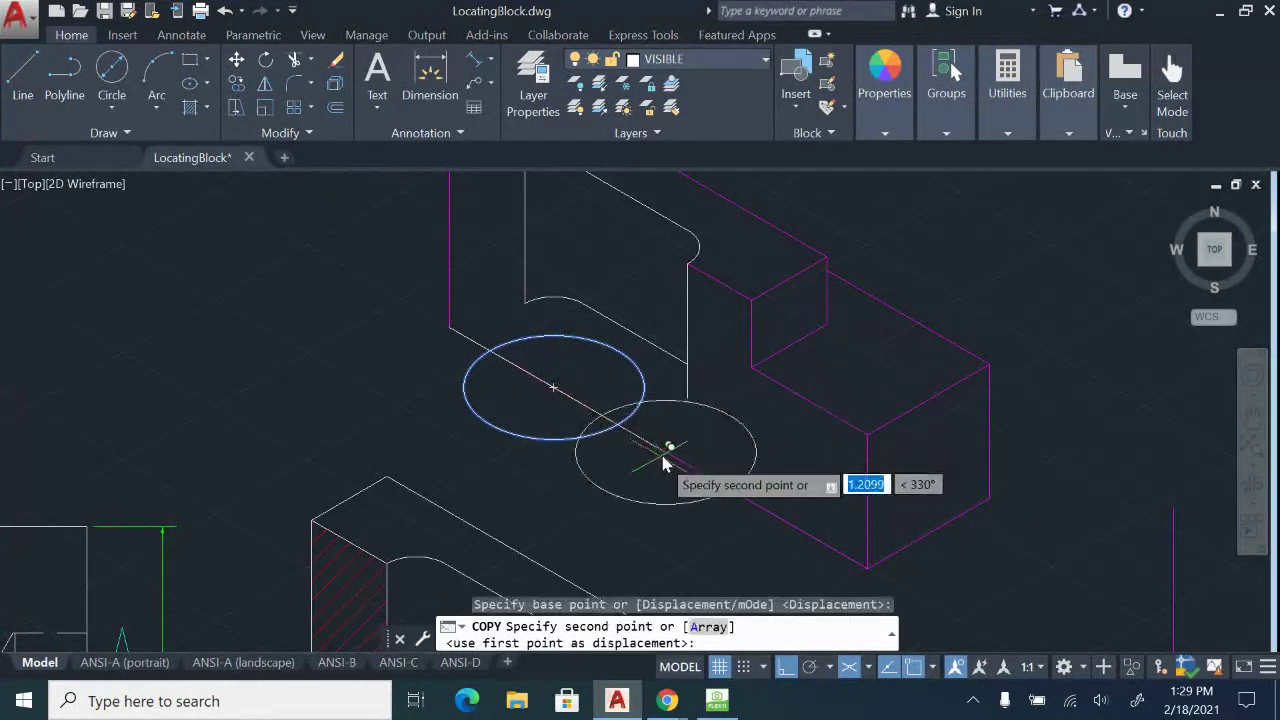
left_click(660, 453)
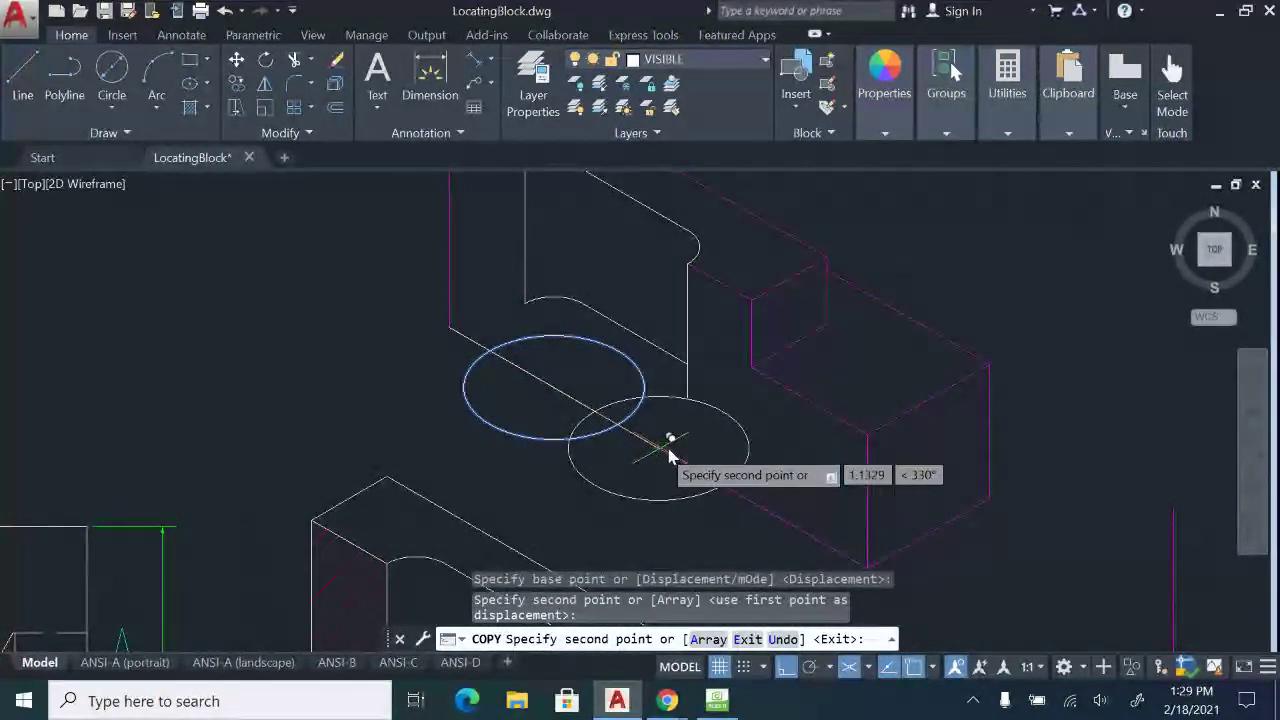
key("Escape")
scroll(657, 423, "up", 3)
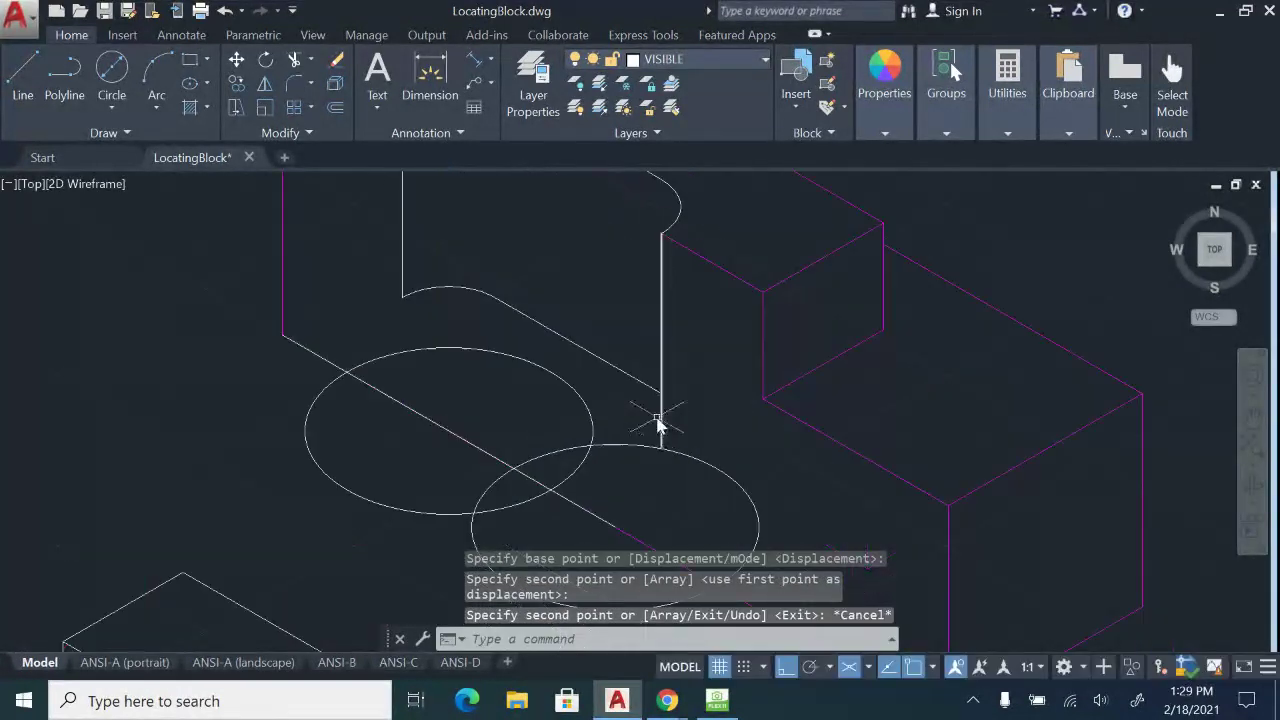
Draw construction lines from the isocircle's centre past the circle and parallel to it.
left_click(22, 76)
left_click(455, 432)
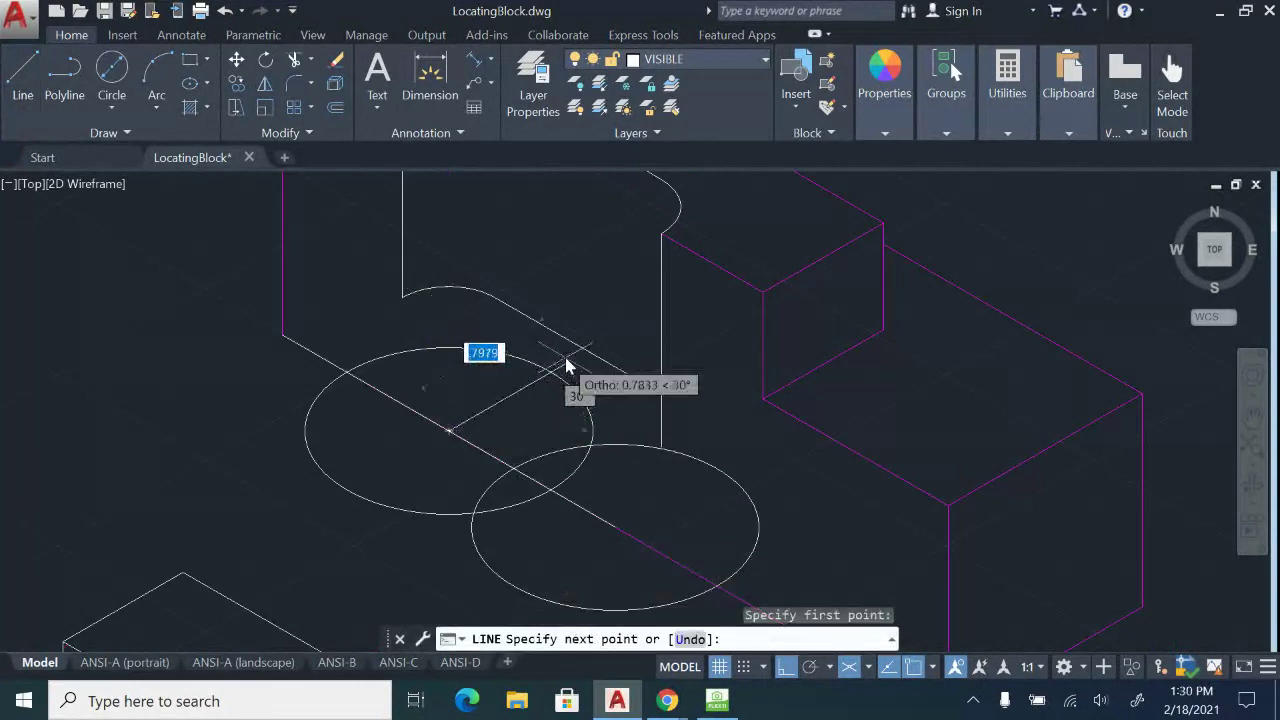
scroll(571, 368, "up", 2)
left_click(580, 375)
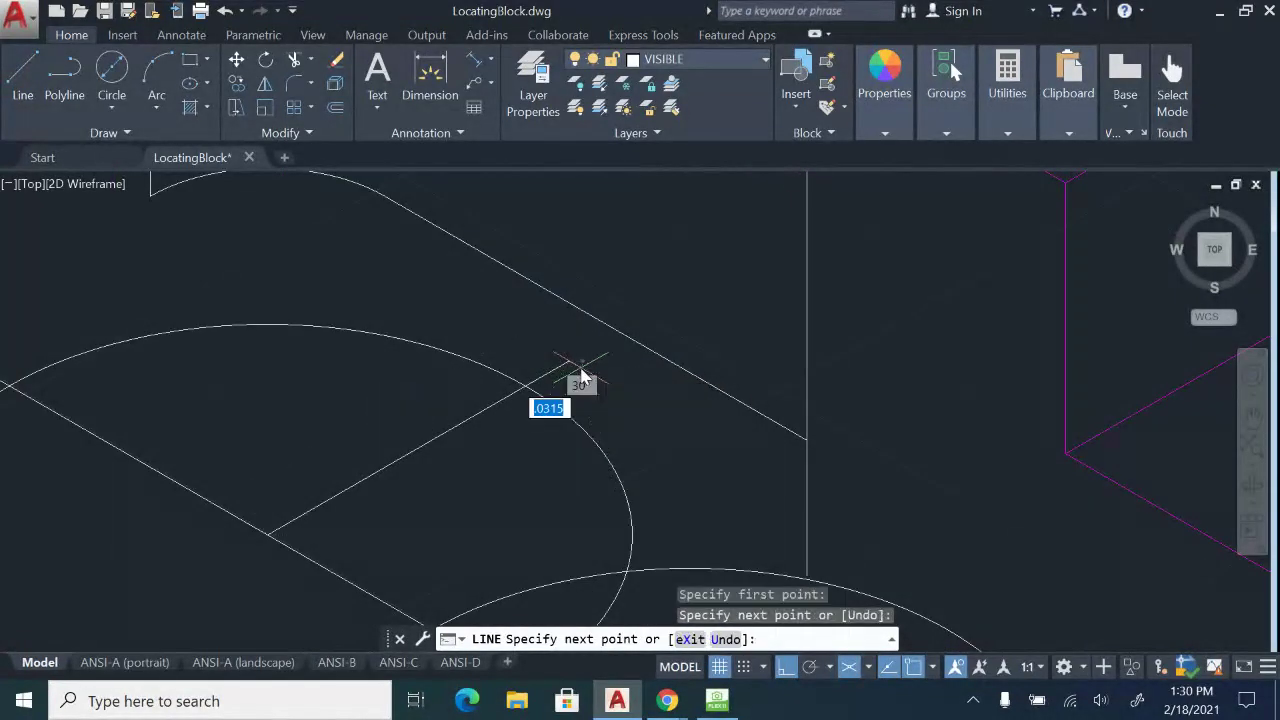
right_click(587, 377)
left_click(634, 404)
left_click(28, 100)
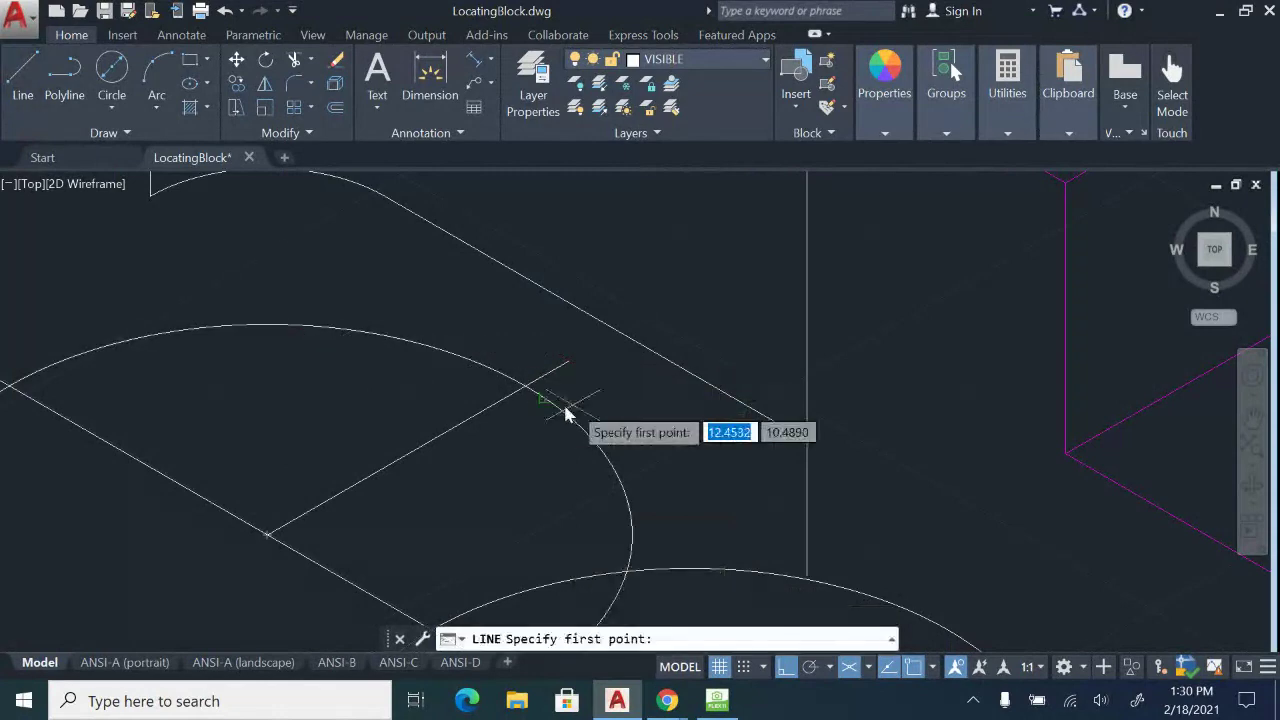
left_click(525, 390)
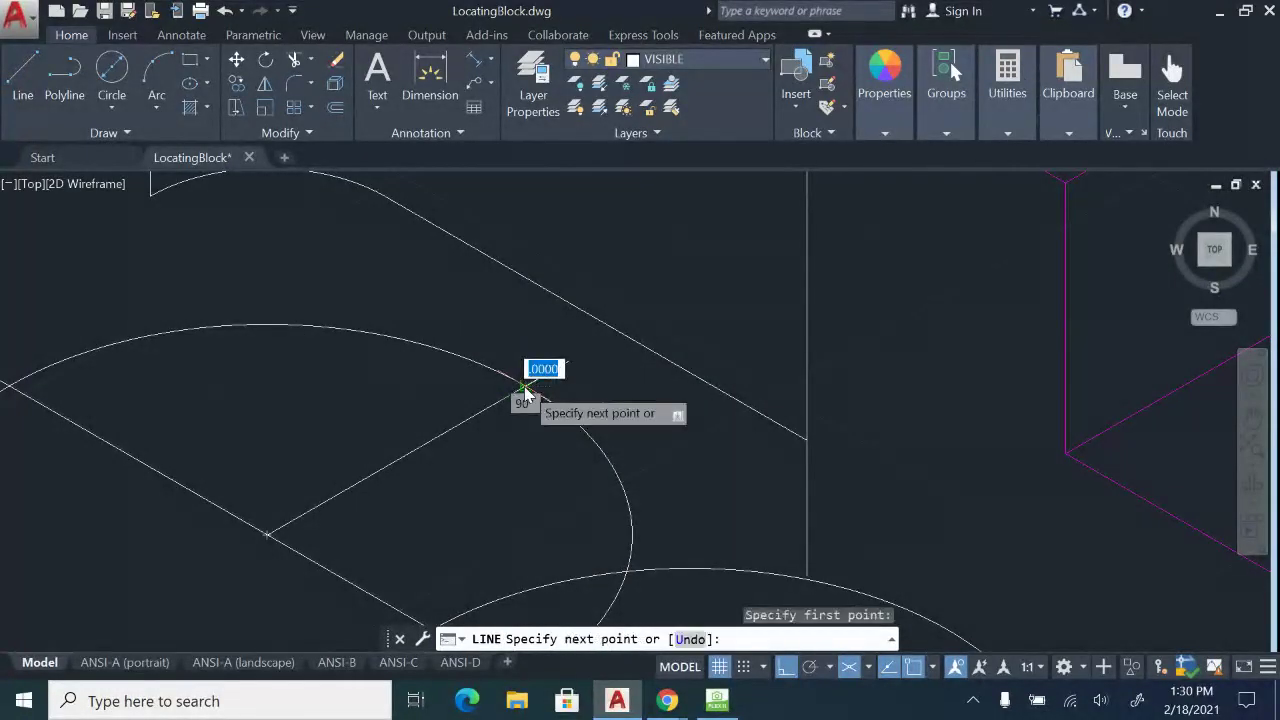
scroll(525, 390, "down", 4)
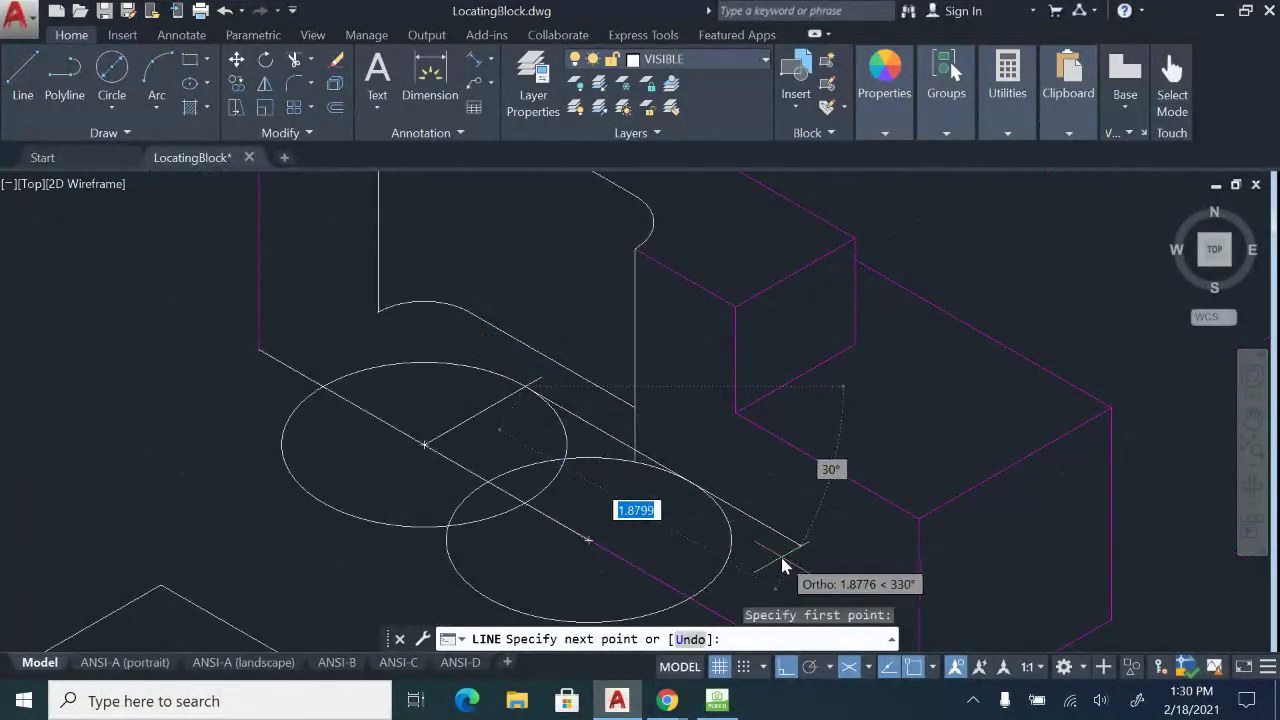
key("Escape")
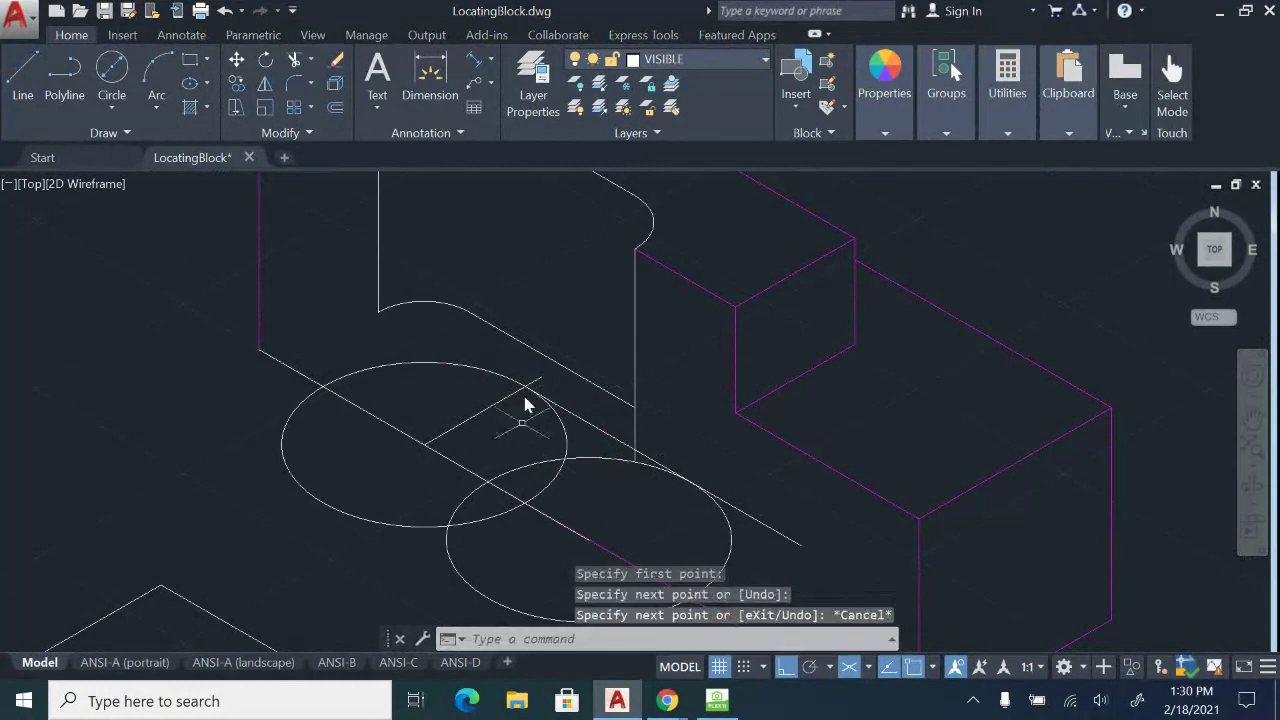
Reframe the view around the isocircles, then bring up the HoverCam sketch.
middle_click_drag(528, 404, 524, 317)
mouse_move(410, 305)
middle_mouse_down()
mouse_move(432, 370)
mouse_move(412, 390)
middle_mouse_up()
scroll(441, 500, "down", 2)
middle_click_drag(441, 500, 562, 436)
scroll(562, 436, "up", 2)
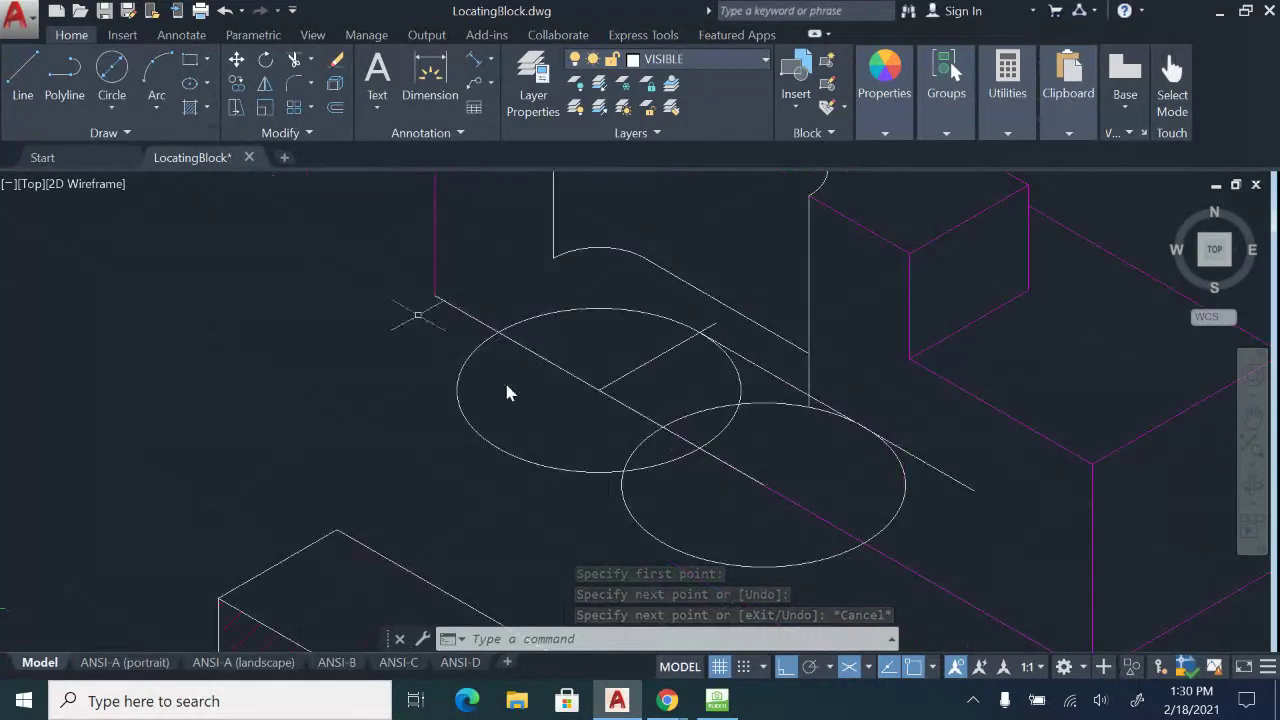
left_click(716, 702)
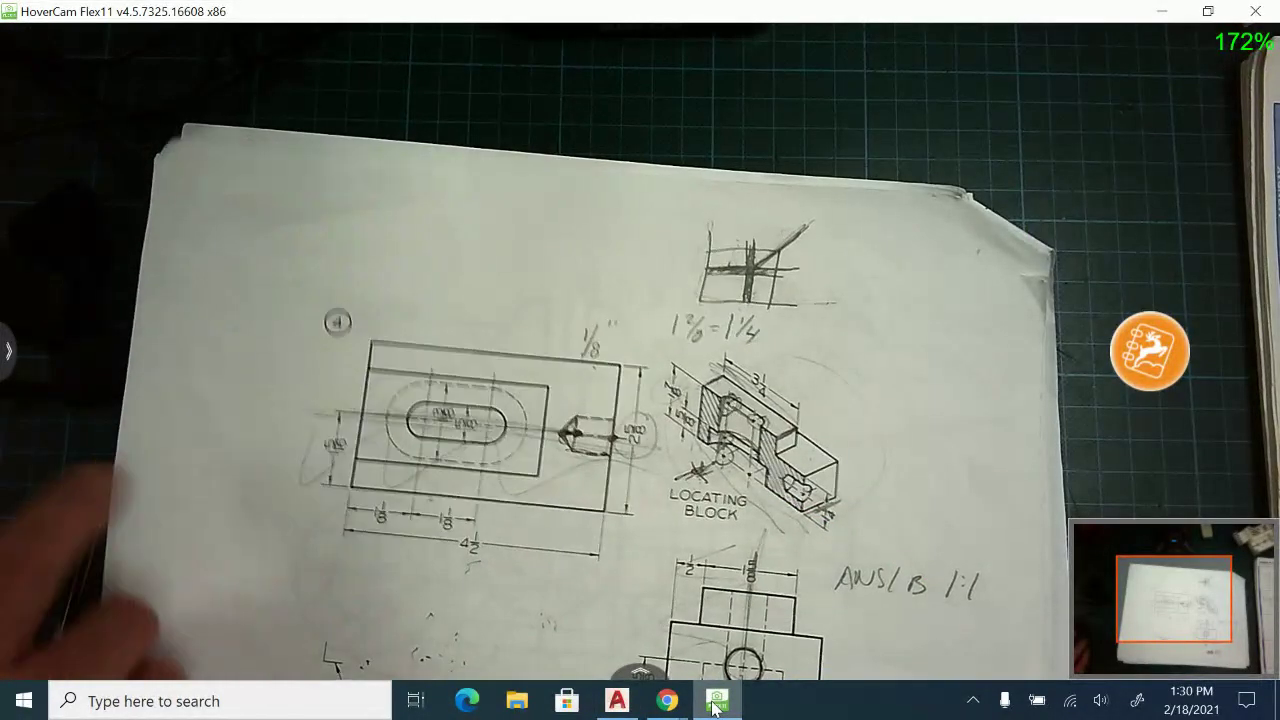
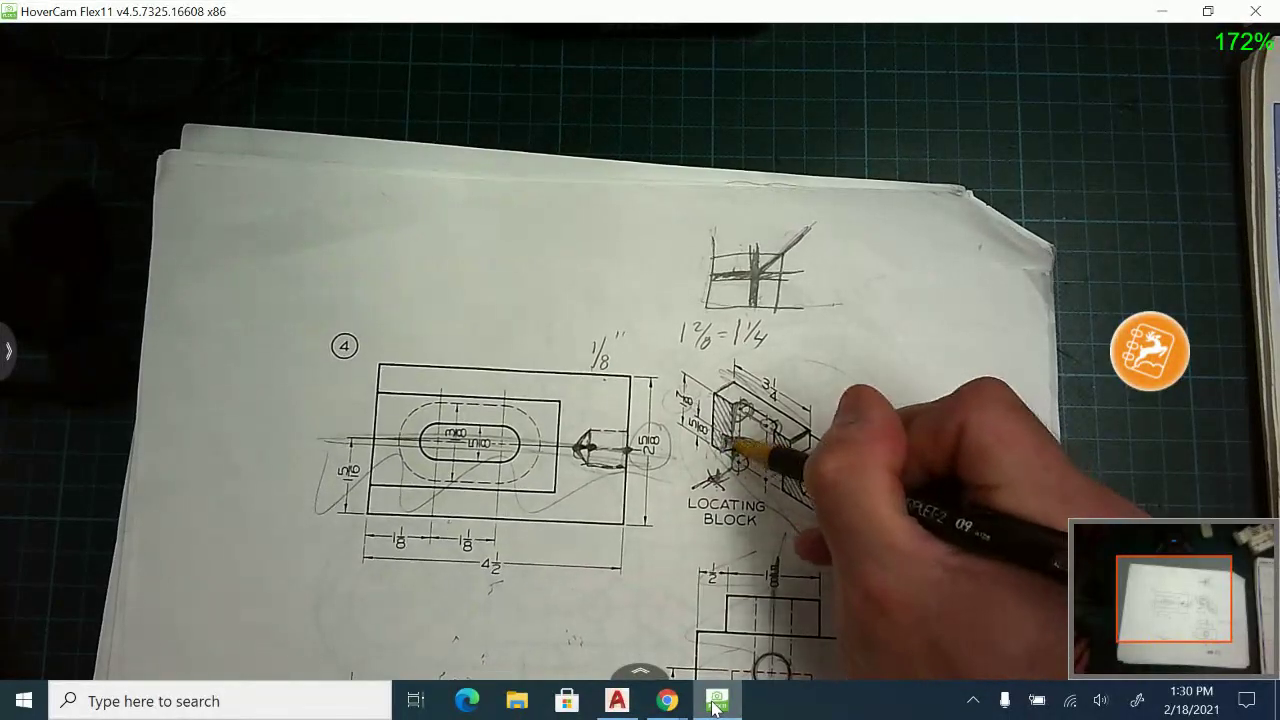
Switch from the HoverCam paper sketch back to LocatingBlock.dwg in AutoCAD.
left_click(617, 700)
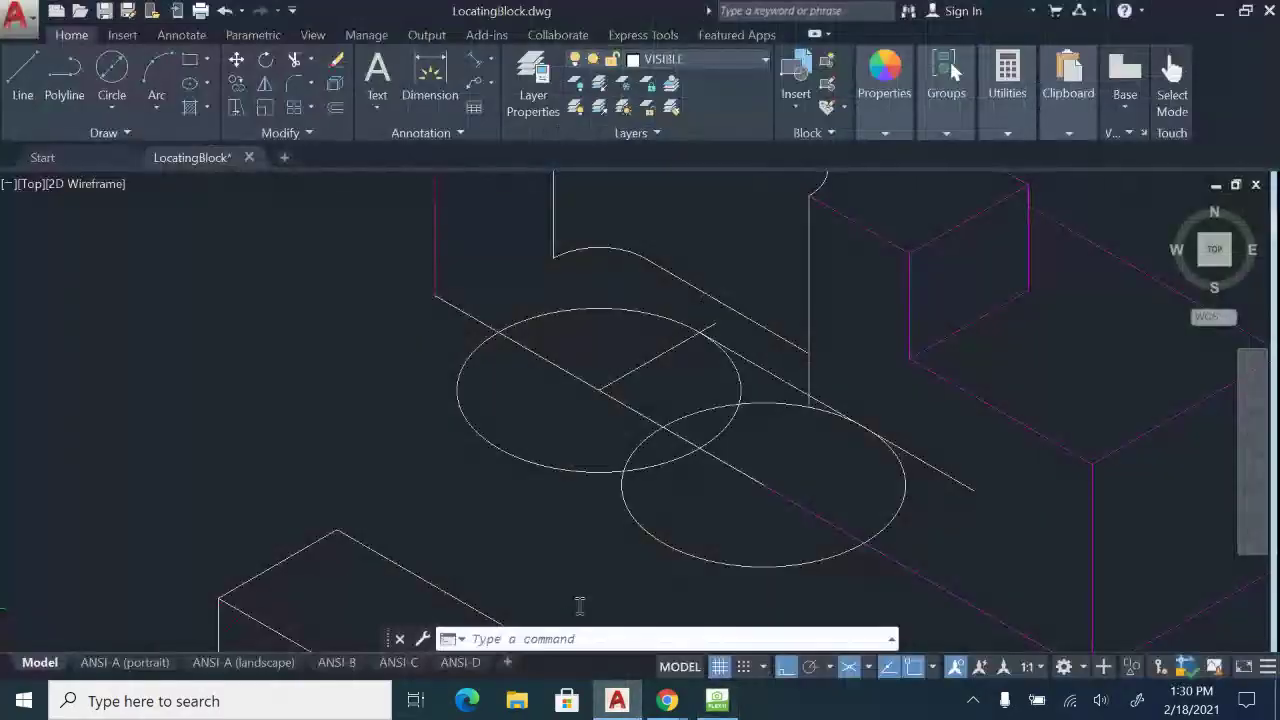
Draw a 5/8 vertical line in the Right isoplane from the upper ellipse, plus a short segment to the hole edge.
left_click(40, 72)
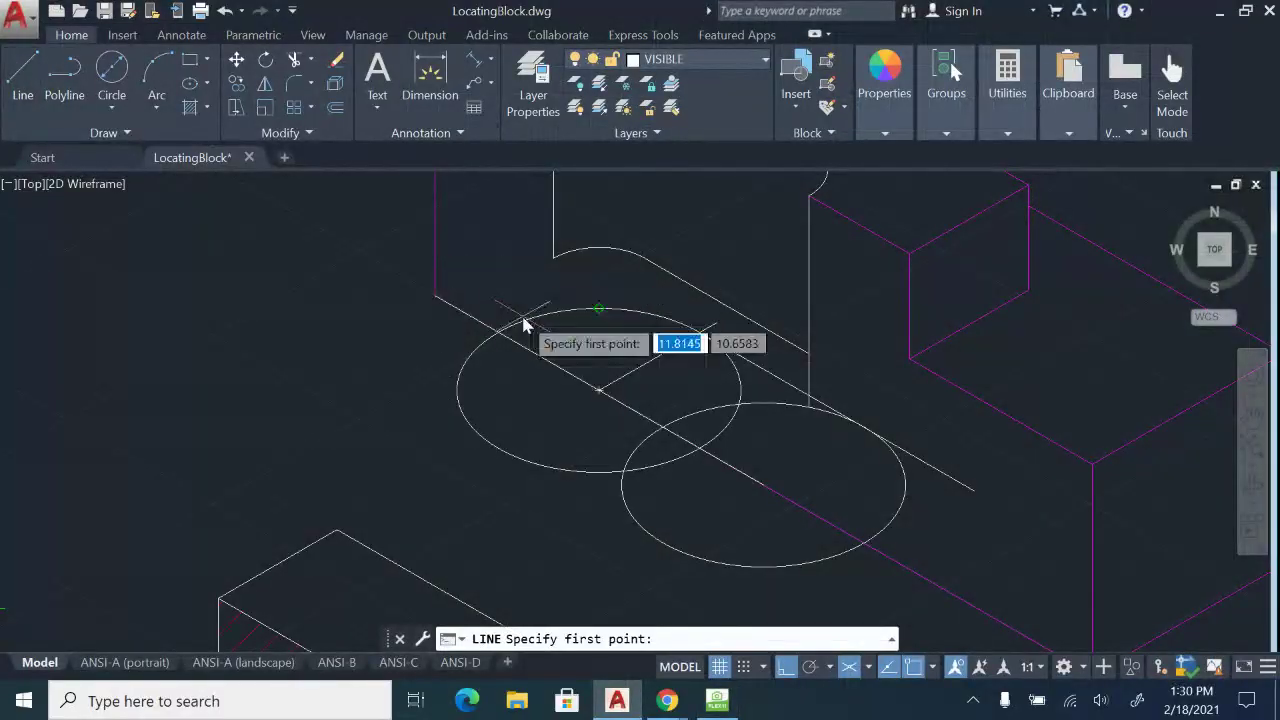
left_click(497, 338)
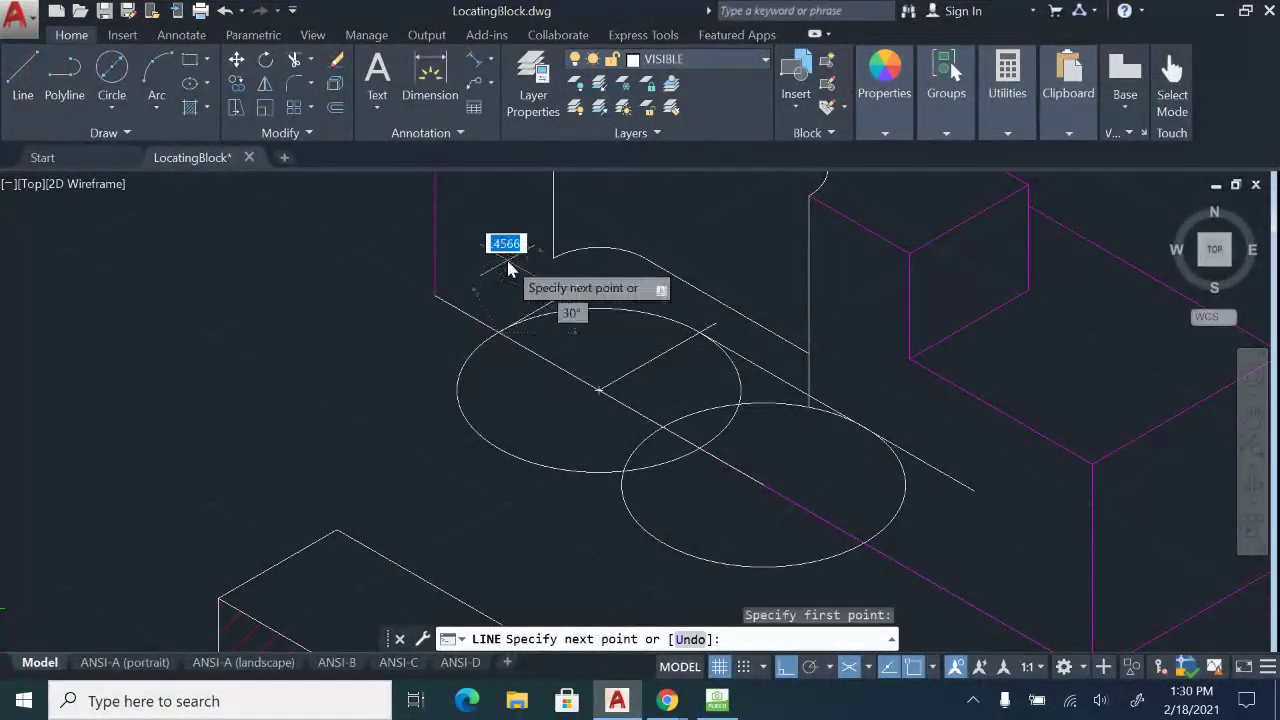
key("F5")
type("5/8")
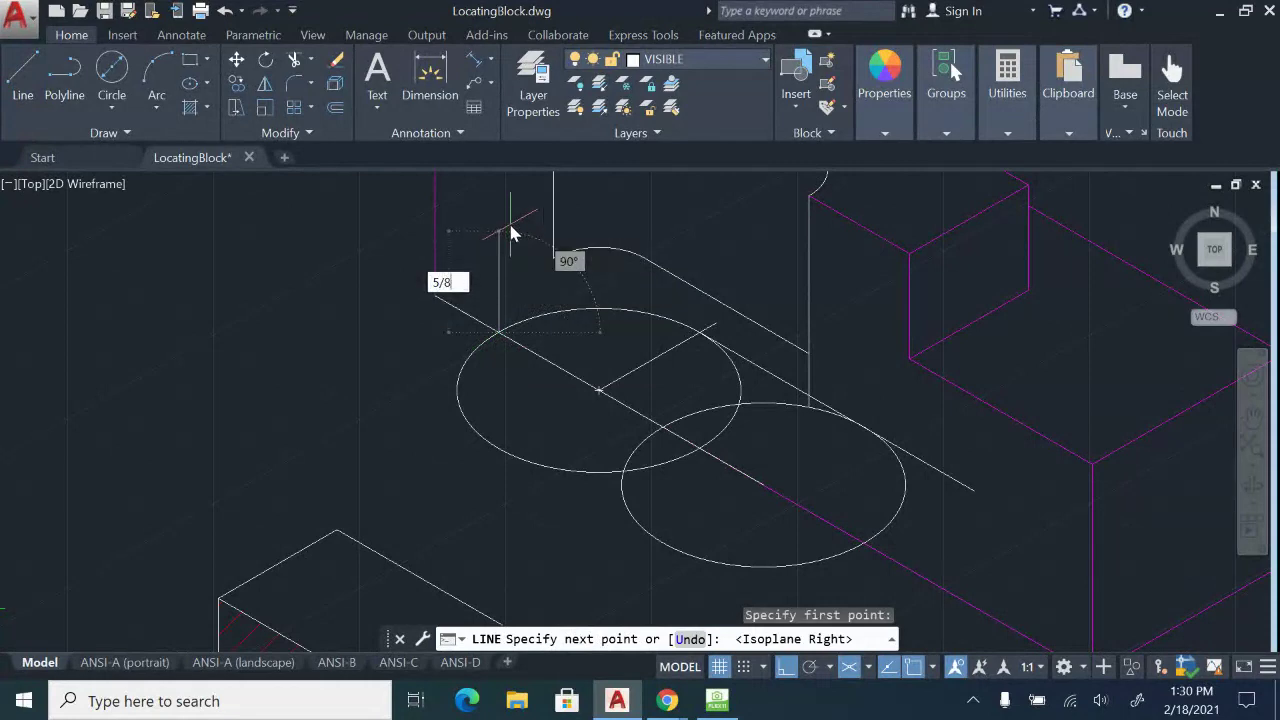
key("Return")
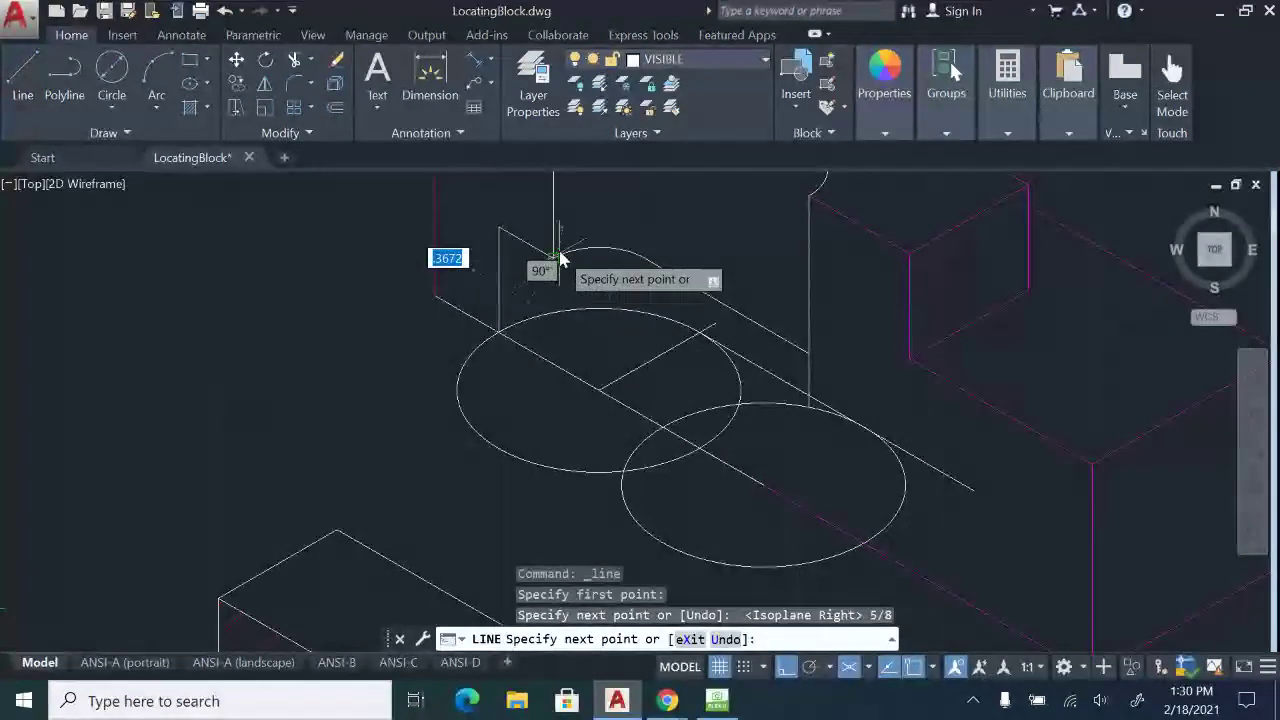
mouse_move(557, 251)
middle_mouse_down()
mouse_move(557, 294)
mouse_move(491, 383)
middle_mouse_up()
left_click(491, 378)
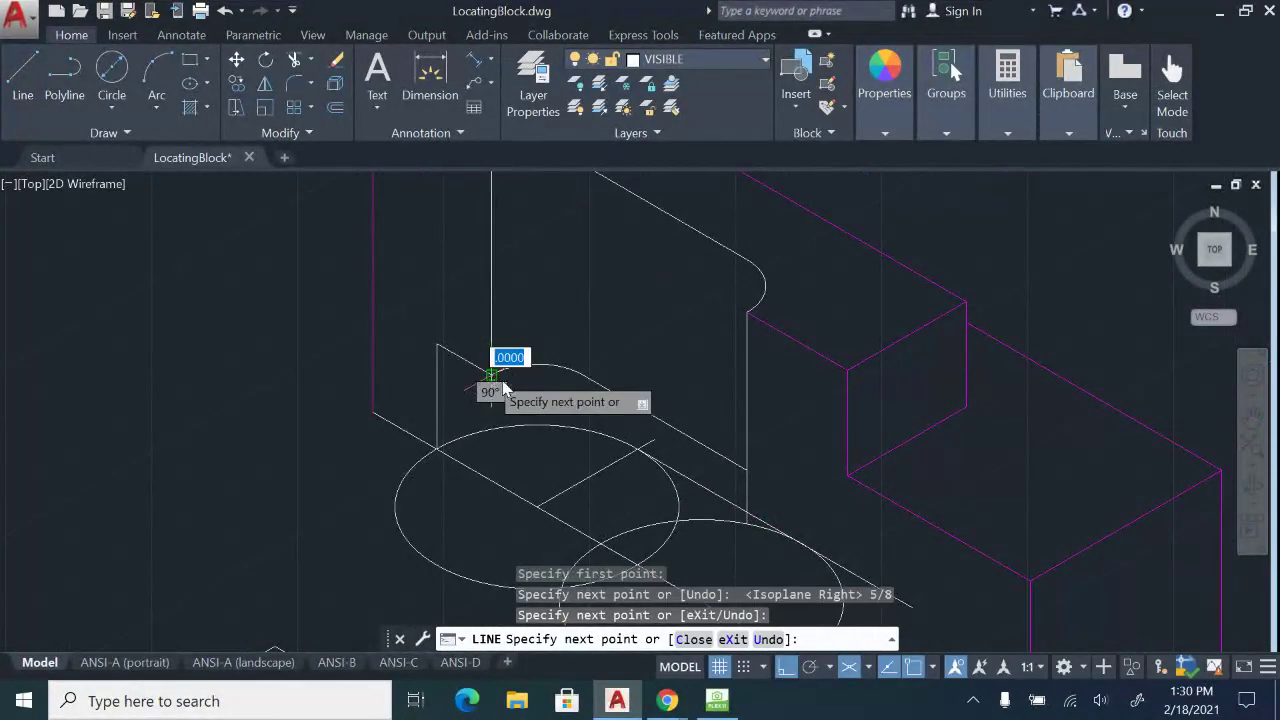
key("Escape")
Pan over to Section A-A for reference, then recentre the view on the ellipses.
scroll(385, 415, "down", 4)
middle_click_drag(388, 412, 491, 183)
scroll(374, 506, "up", 2)
middle_click_drag(374, 506, 588, 212)
middle_click_drag(251, 441, 672, 200)
scroll(369, 318, "up", 4)
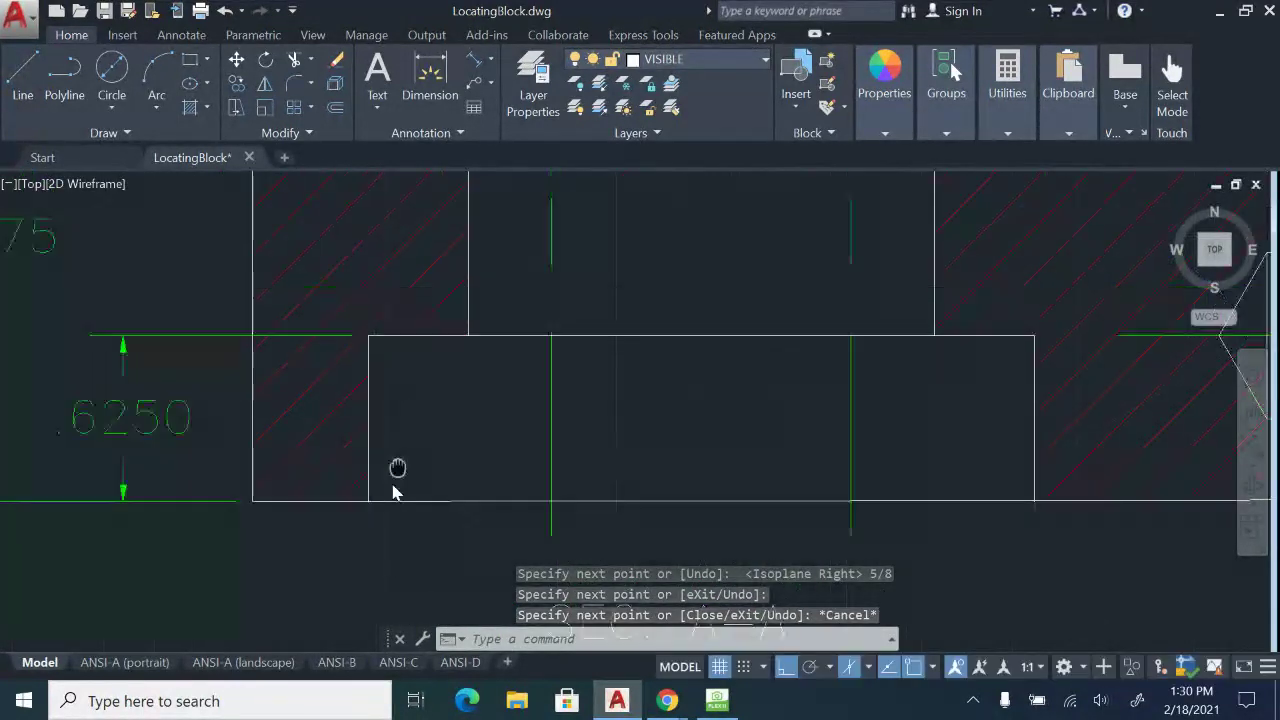
scroll(394, 474, "down", 2)
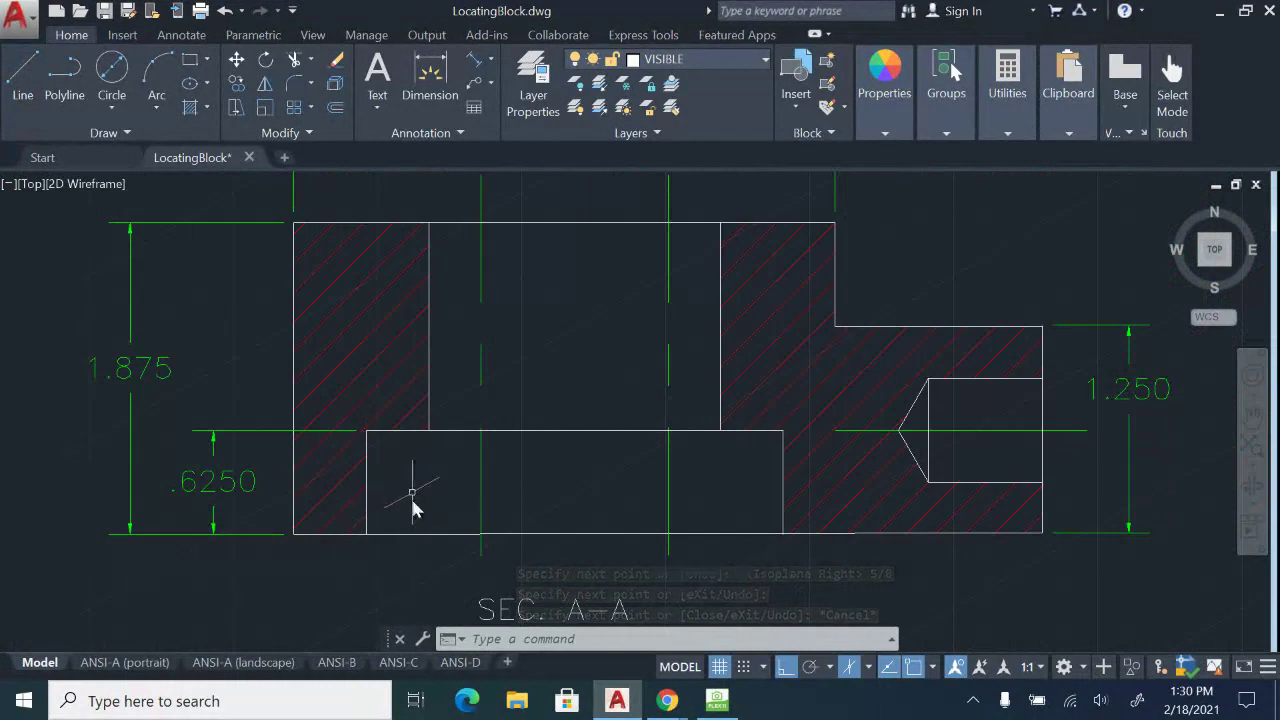
middle_click_drag(800, 262, 351, 645)
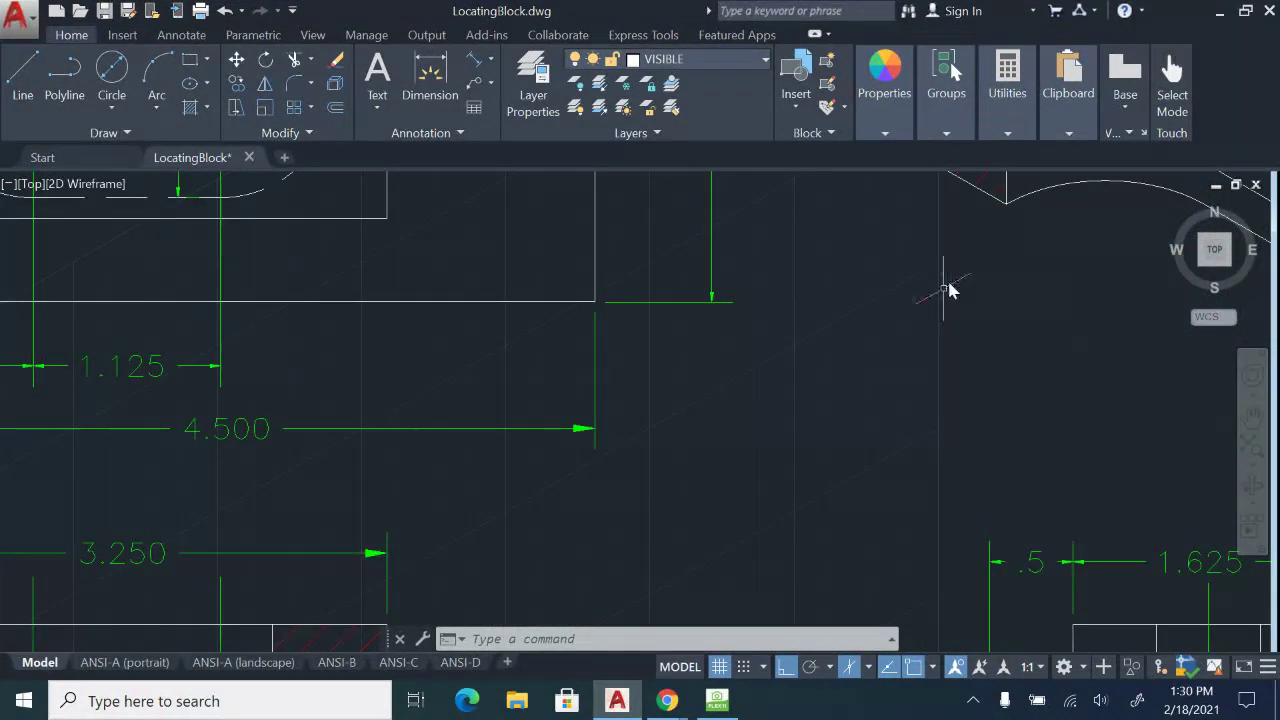
mouse_move(950, 287)
middle_mouse_down()
mouse_move(622, 559)
mouse_move(684, 527)
middle_mouse_up()
middle_click_drag(588, 461, 523, 657)
middle_click_drag(705, 260, 674, 424)
mouse_move(573, 401)
middle_mouse_down()
mouse_move(549, 331)
mouse_move(453, 267)
middle_mouse_up()
key("Escape")
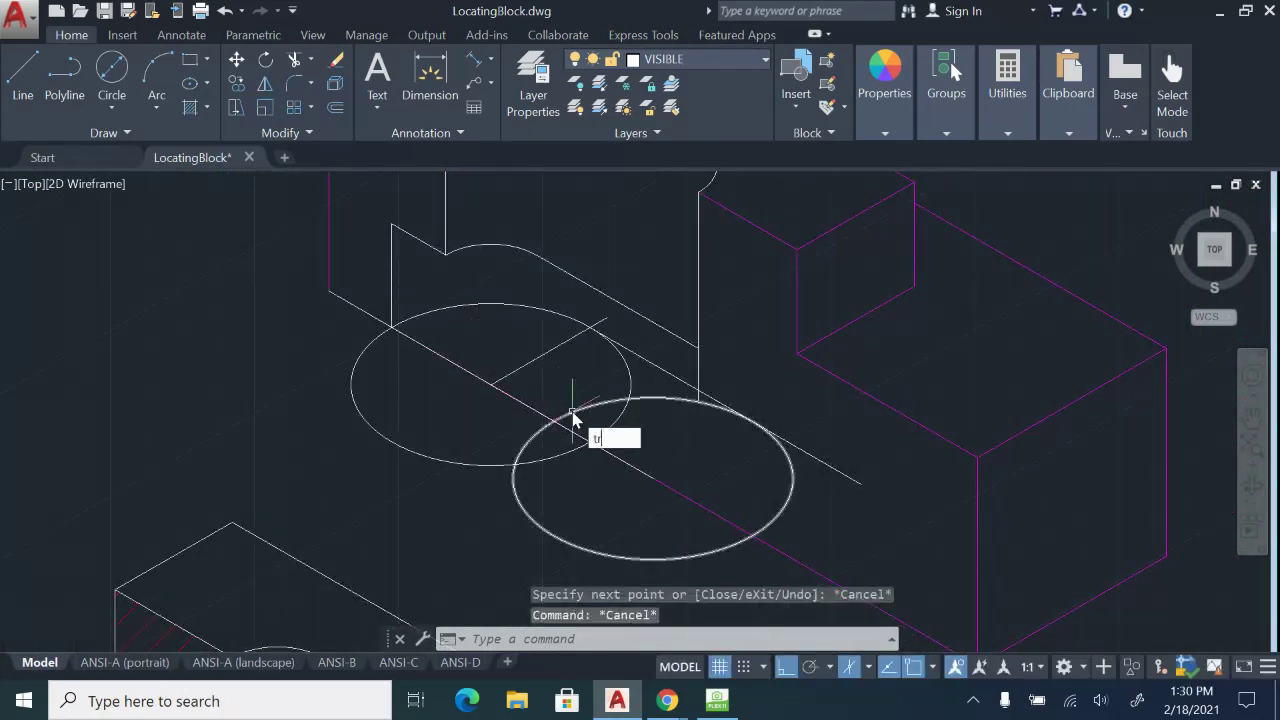
Trim both isometric ellipses down to half-arcs and delete the short diagonal line.
type("tr")
key("Return")
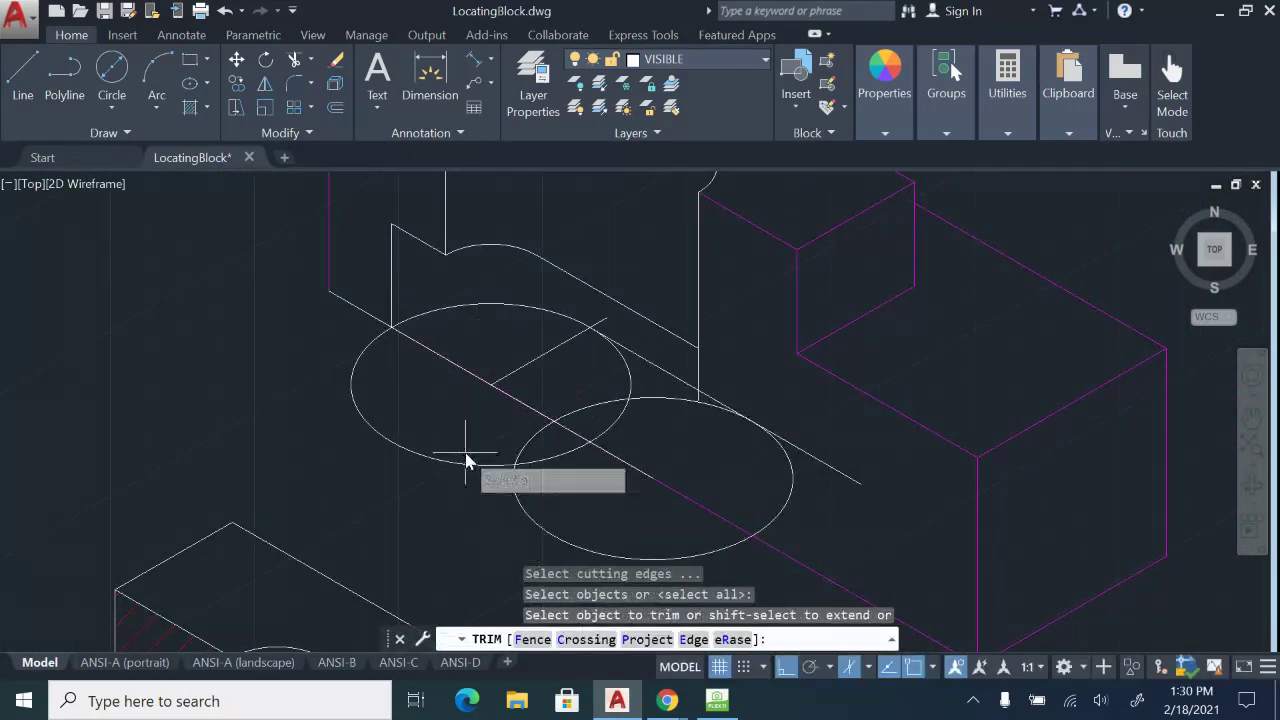
left_click(465, 454)
left_click(504, 524)
left_click(561, 529)
left_click(470, 464)
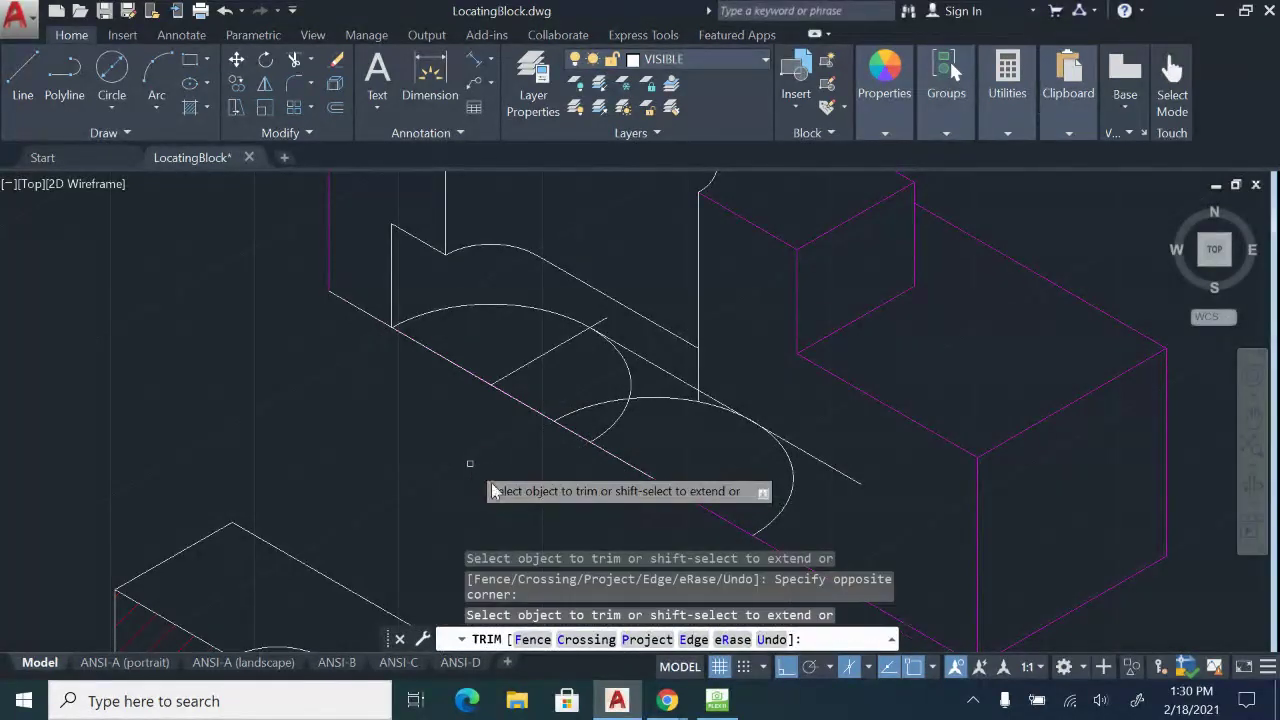
middle_click_drag(532, 418, 517, 474)
left_click(625, 480)
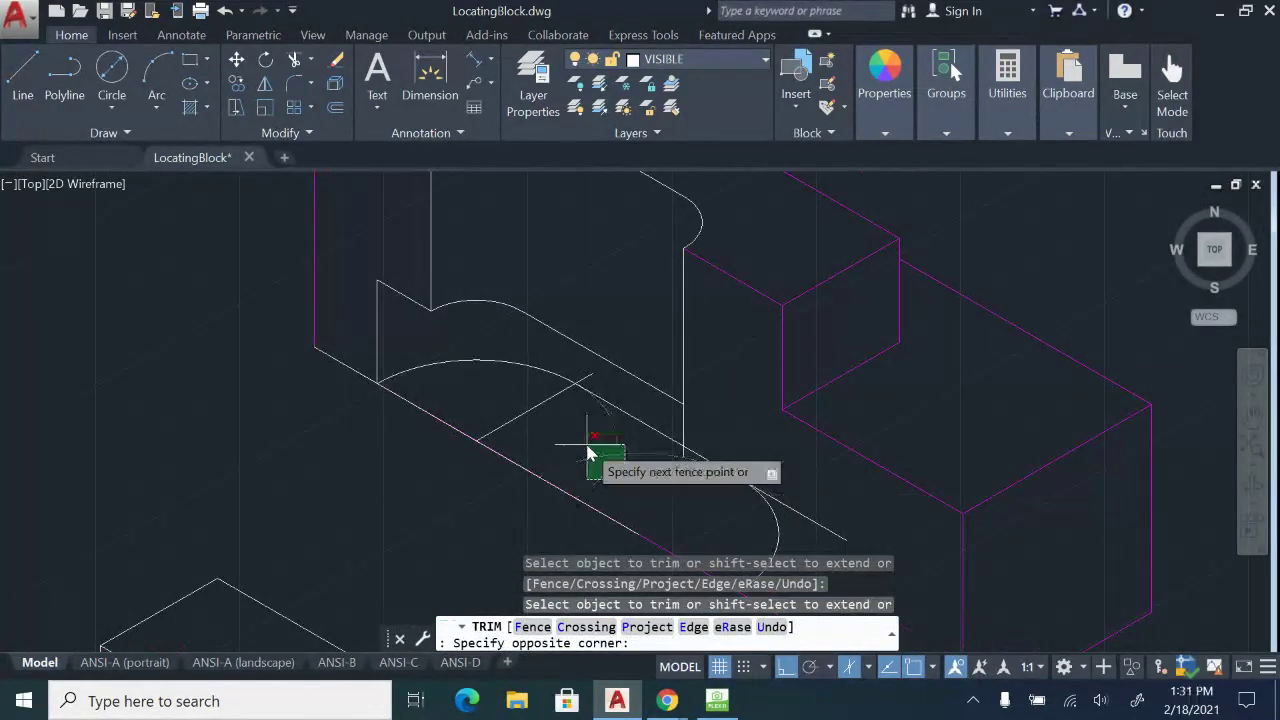
left_click(588, 449)
key("Escape")
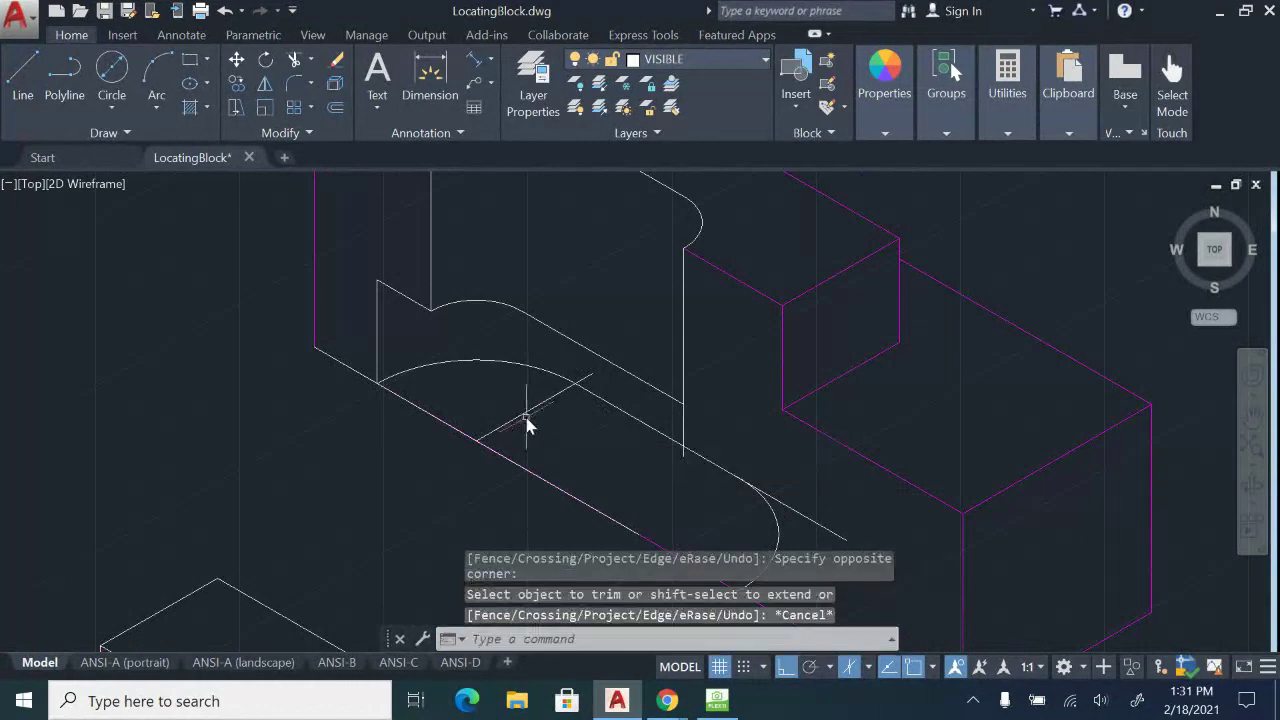
left_click(519, 421)
key("Delete")
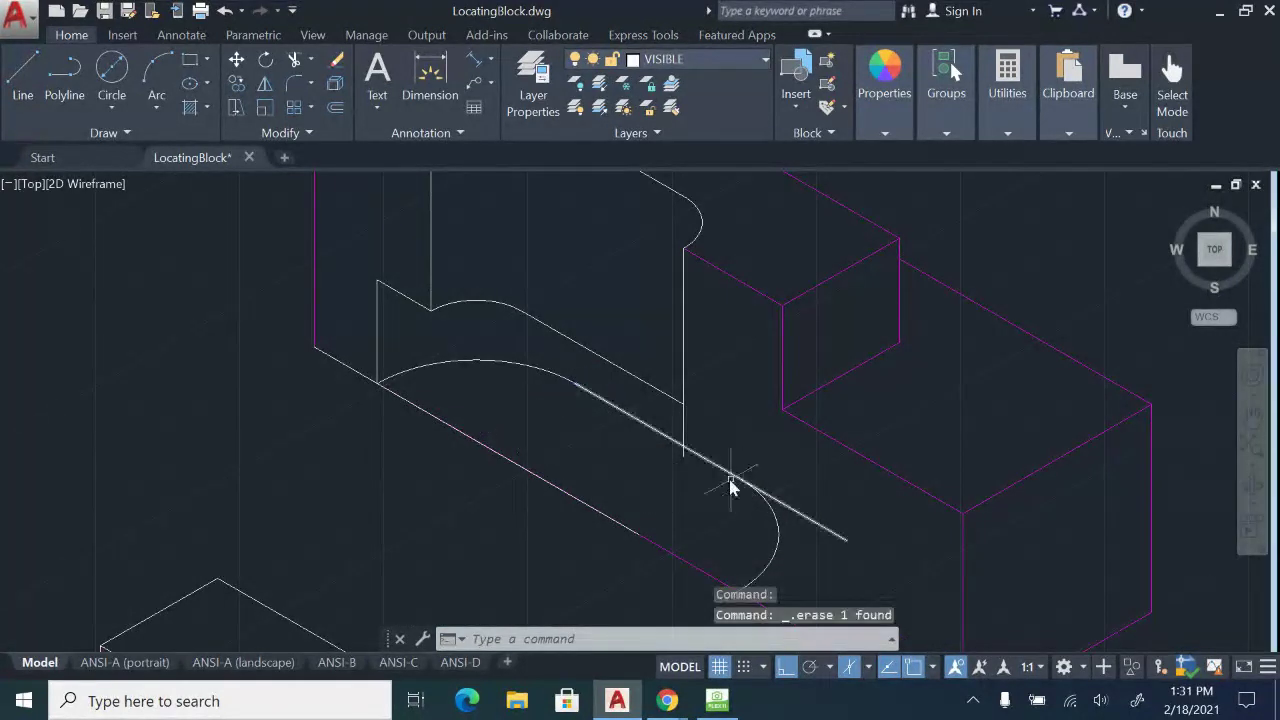
Trim the leftover guide-line stubs around the arcs to leave a clean hole edge.
key("Return")
key("Return")
scroll(700, 460, "up", 3)
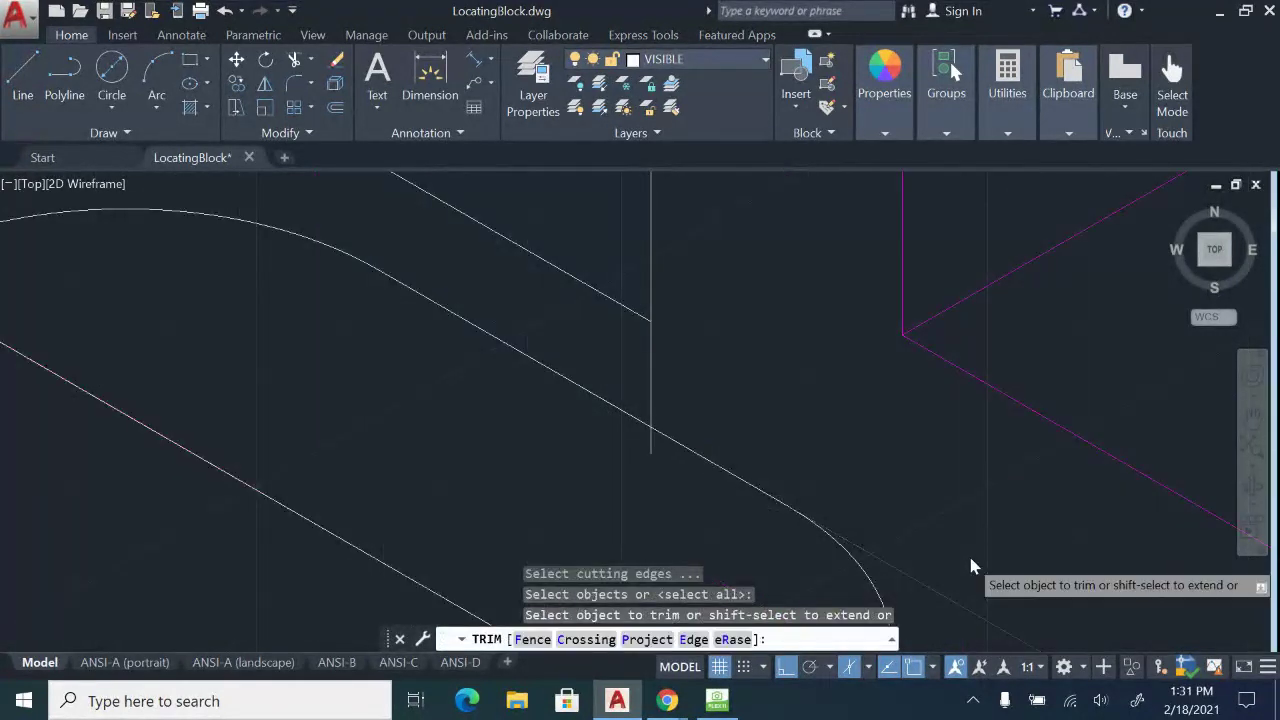
scroll(968, 560, "down", 2)
left_click(896, 500)
scroll(700, 420, "up", 2)
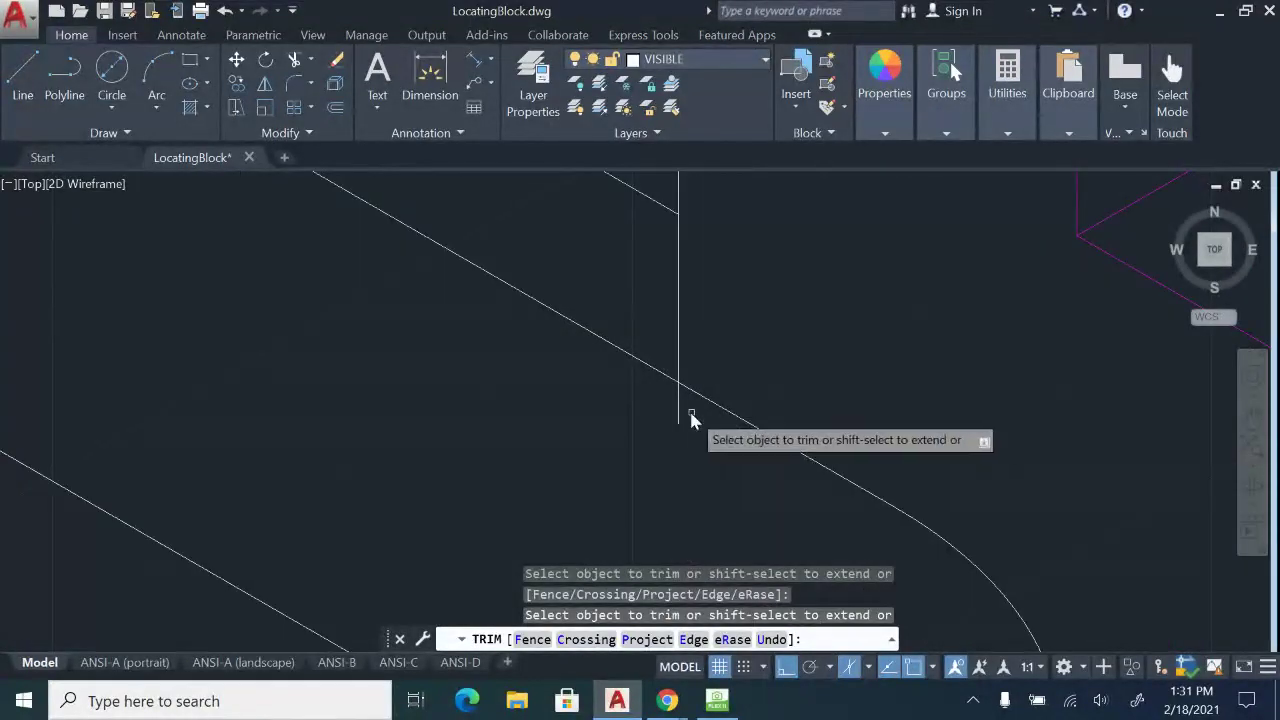
scroll(736, 422, "down", 3)
scroll(840, 497, "up", 2)
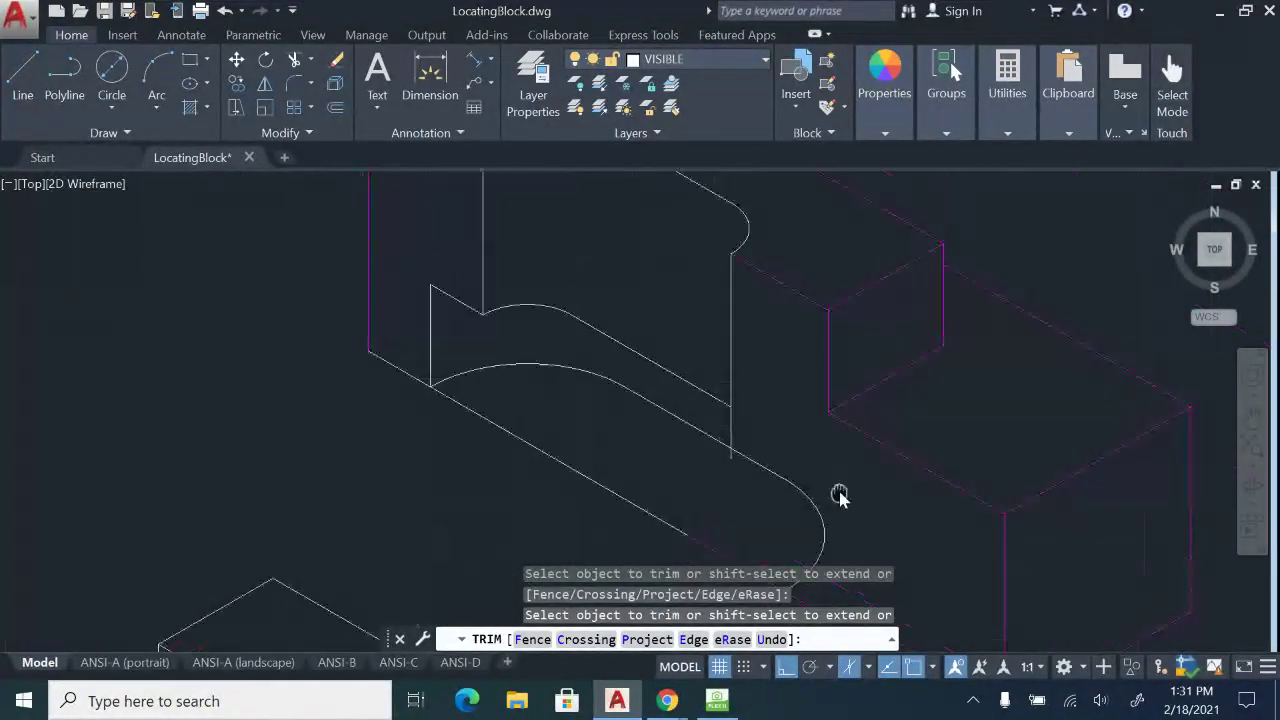
mouse_move(821, 472)
middle_mouse_down()
mouse_move(815, 500)
mouse_move(761, 434)
middle_mouse_up()
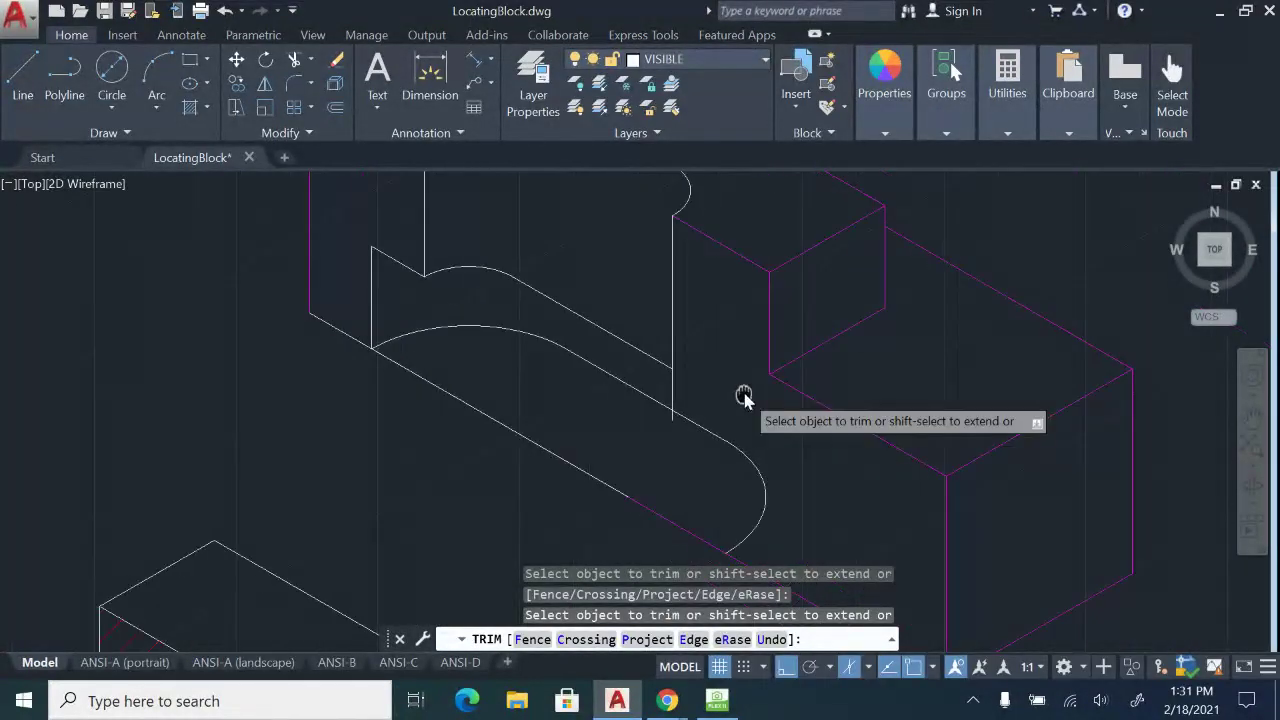
left_click(584, 515)
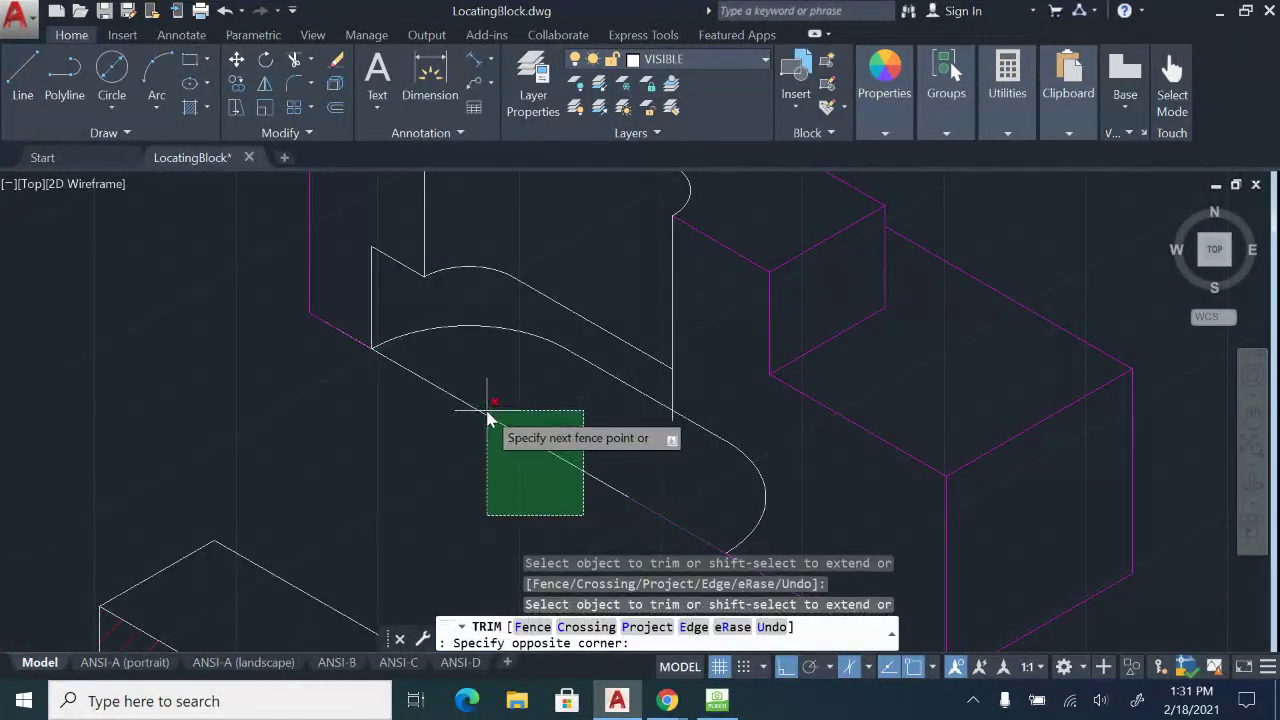
left_click(487, 418)
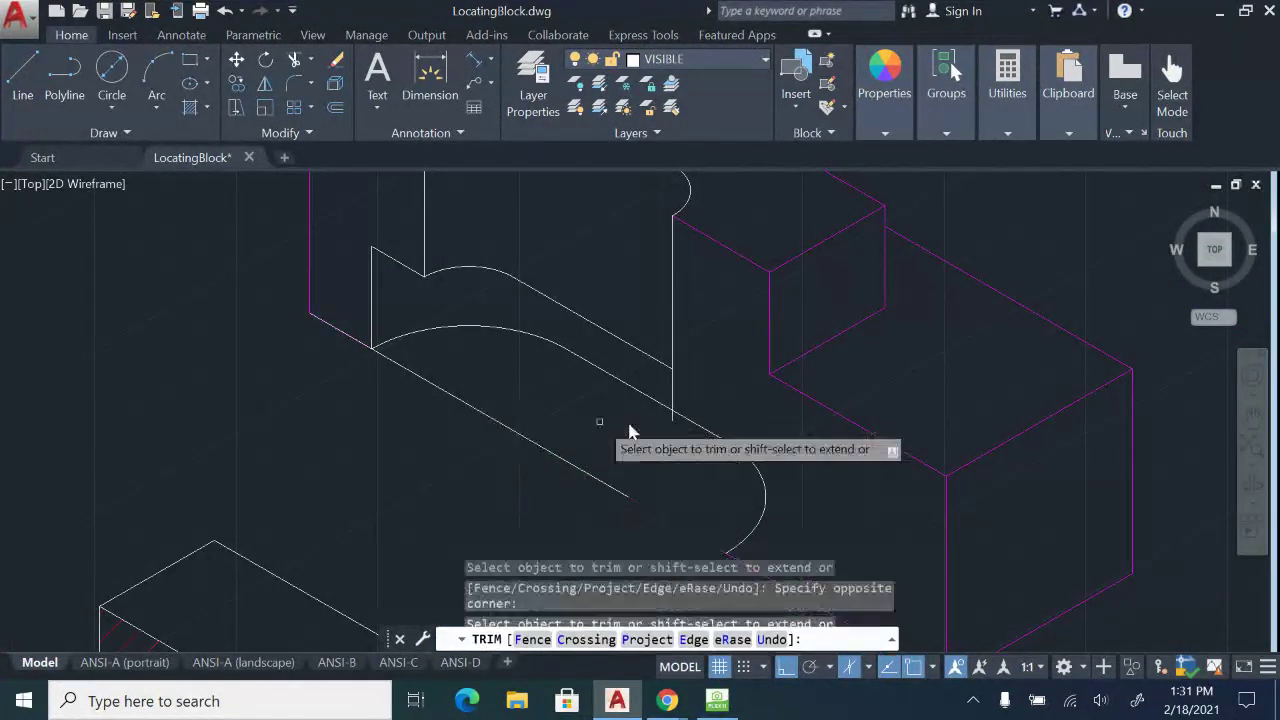
scroll(687, 424, "up", 3)
left_click(660, 420)
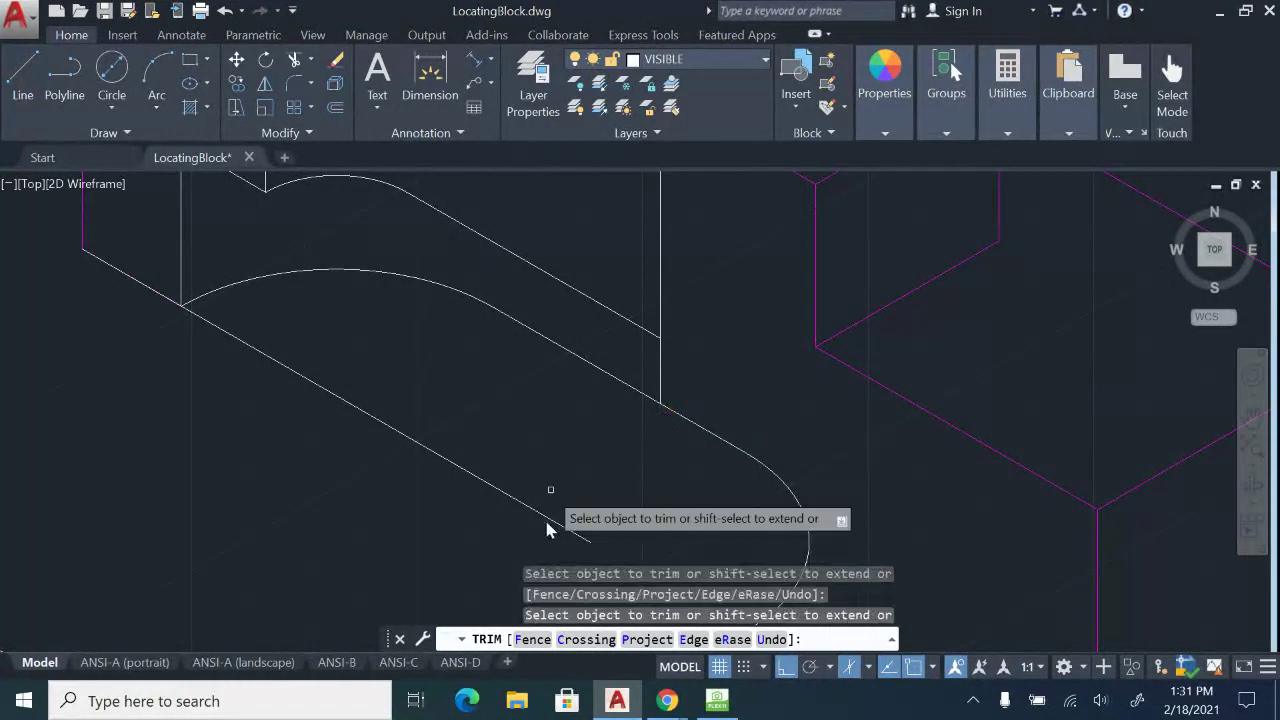
left_click(551, 527)
scroll(310, 481, "down", 5)
left_click(322, 471)
key("Escape")
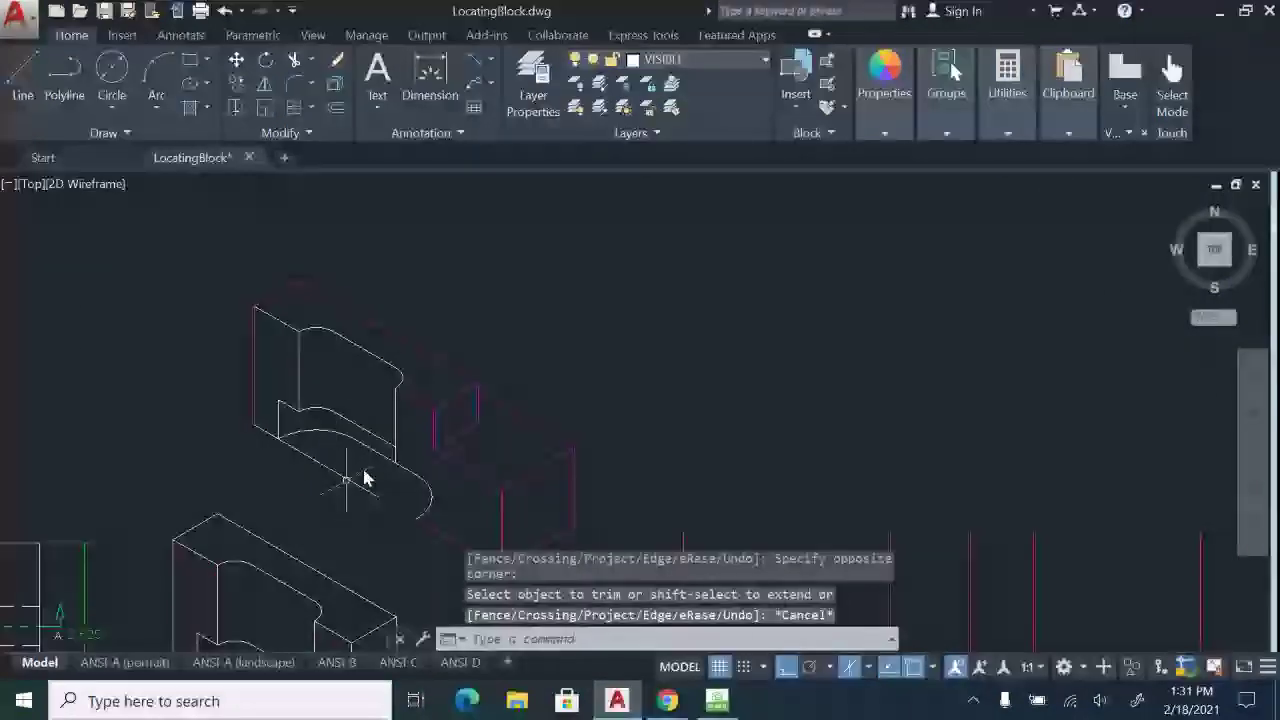
Draw a 1.25-long vertical line from the block's upper edge and erase the arc beside the cutout.
scroll(417, 437, "up", 3)
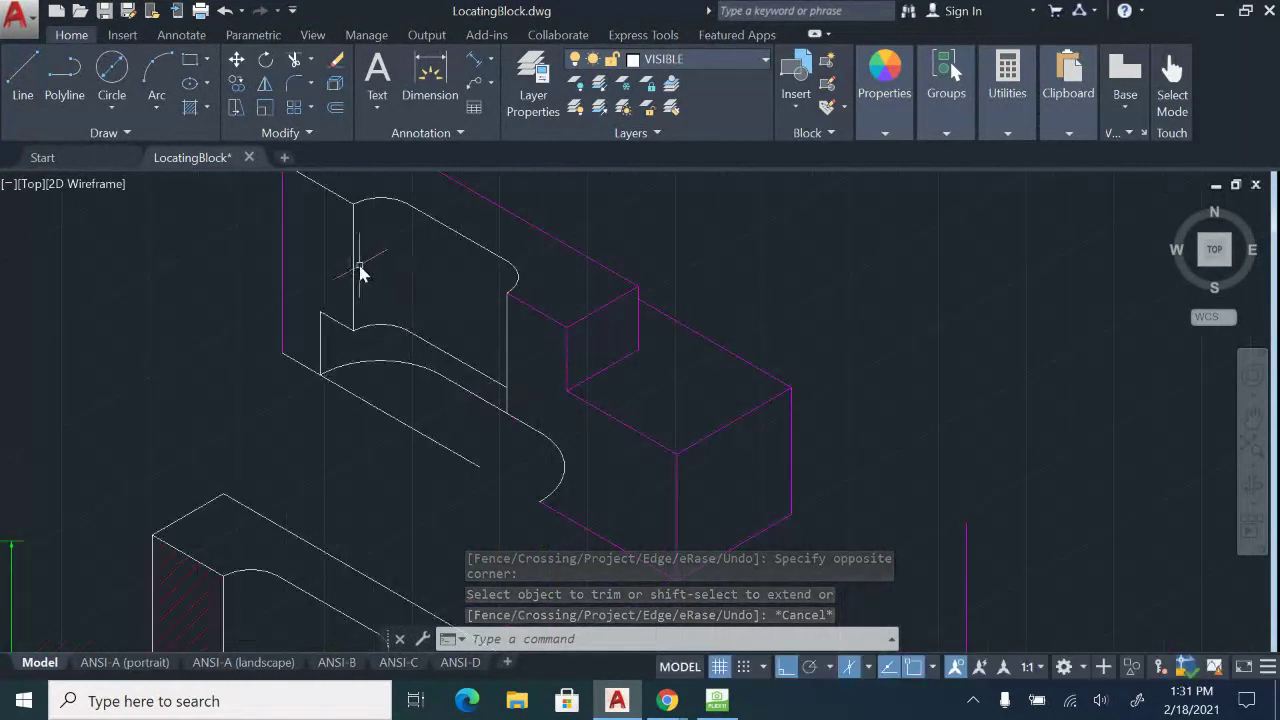
left_click(22, 75)
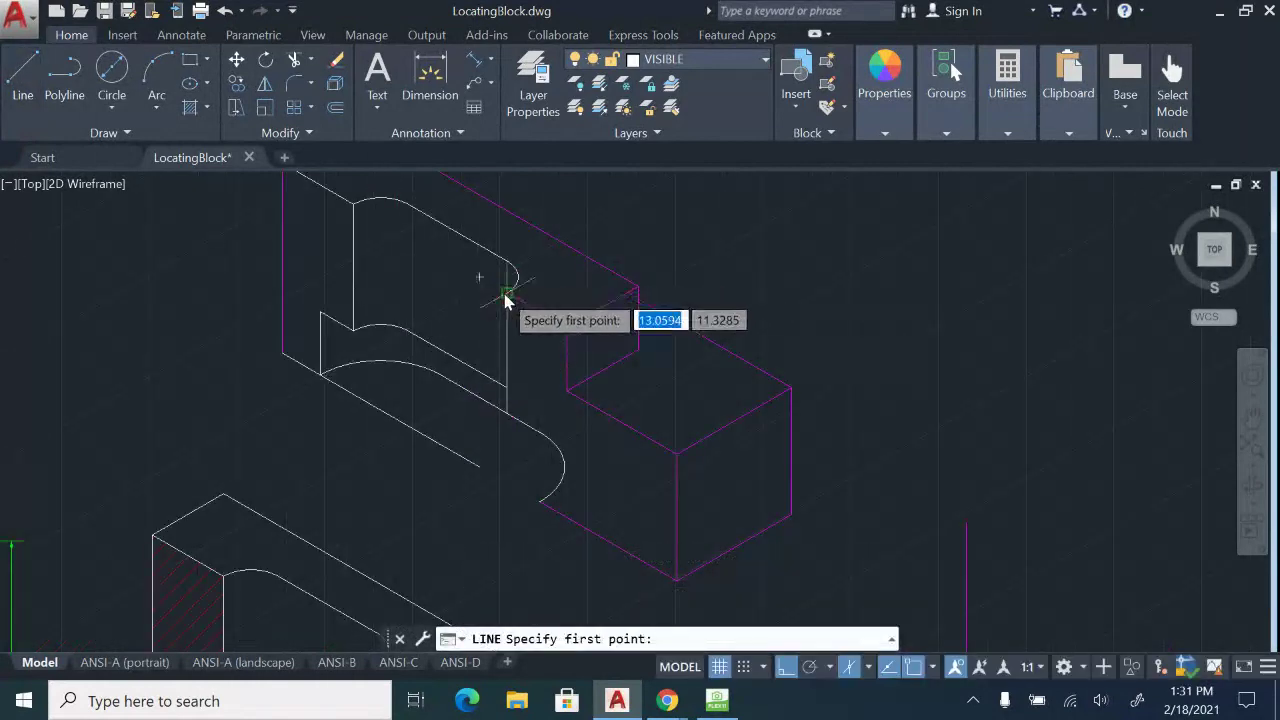
left_click(506, 293)
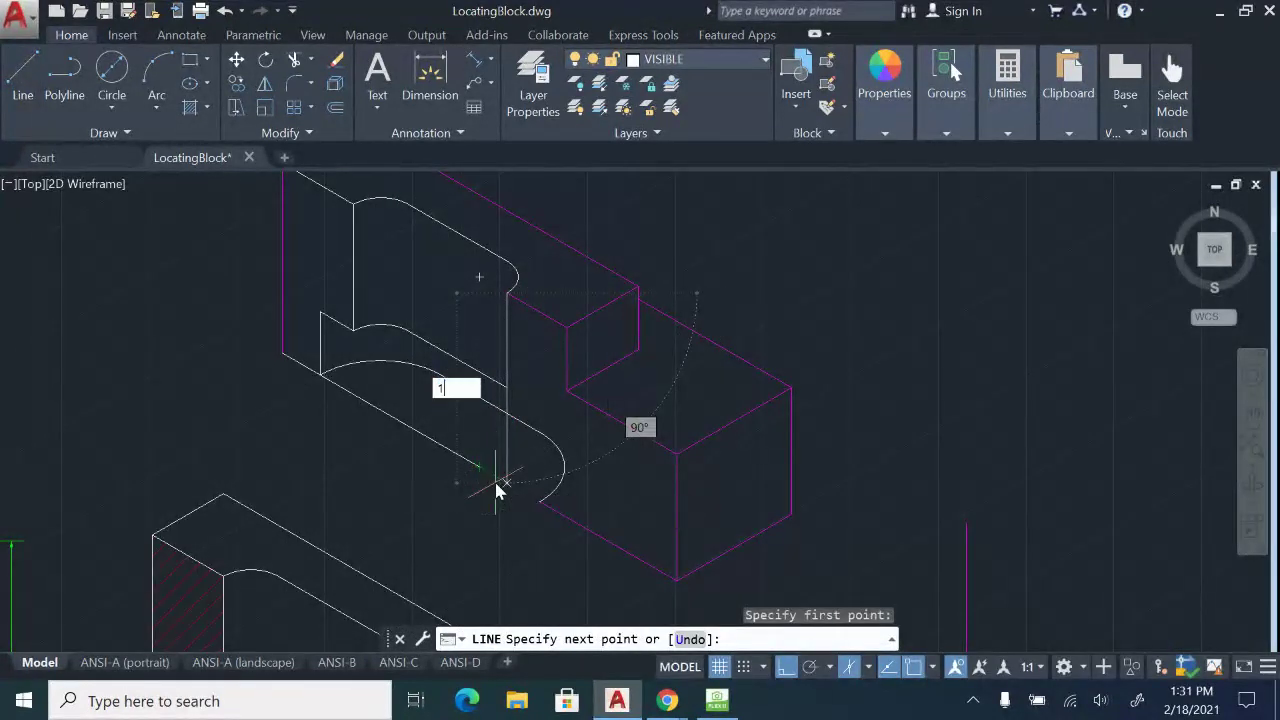
key("Return")
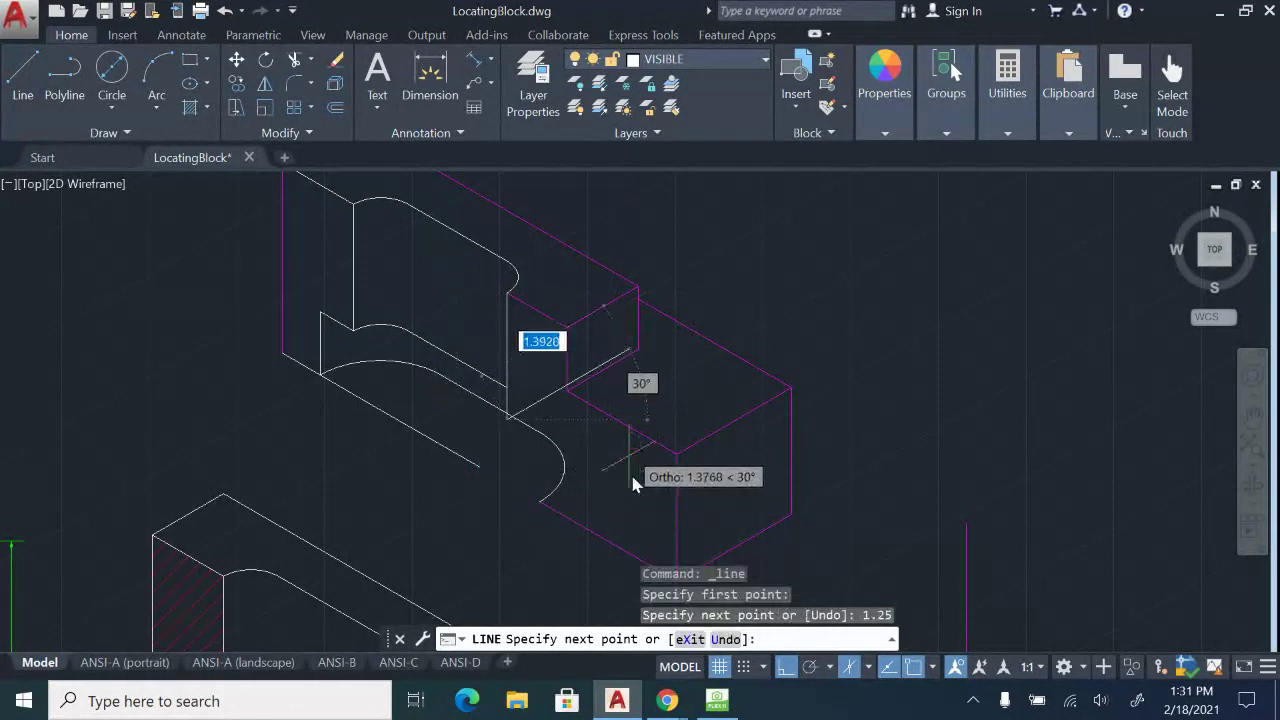
key("Escape")
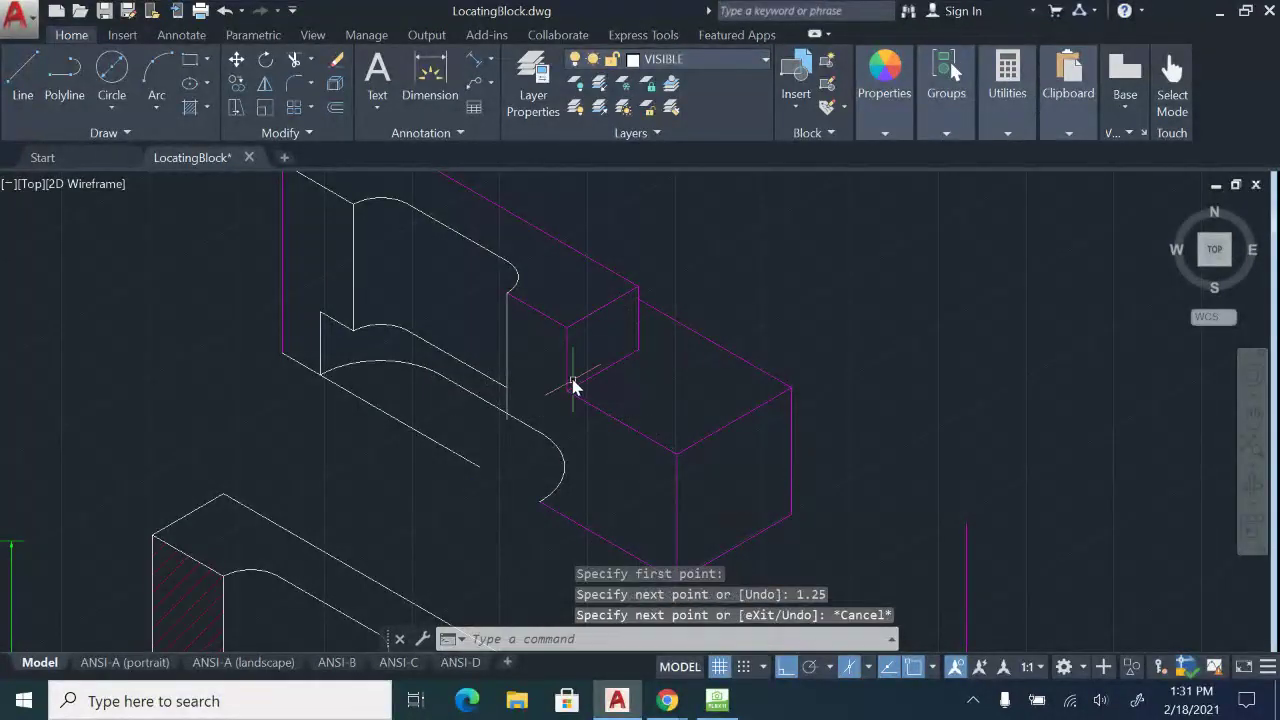
left_click(555, 465)
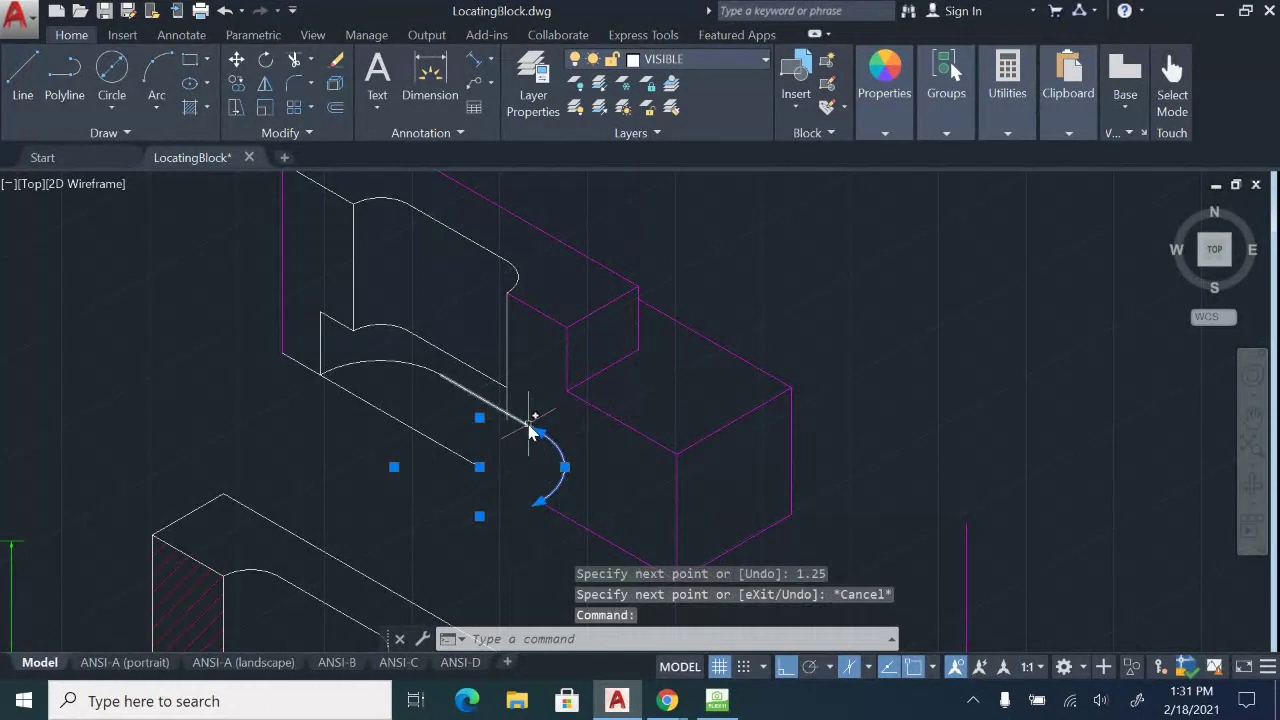
key("Delete")
Pan to Section A-A for reference, then return to the unfinished isometric block.
scroll(560, 443, "up", 2)
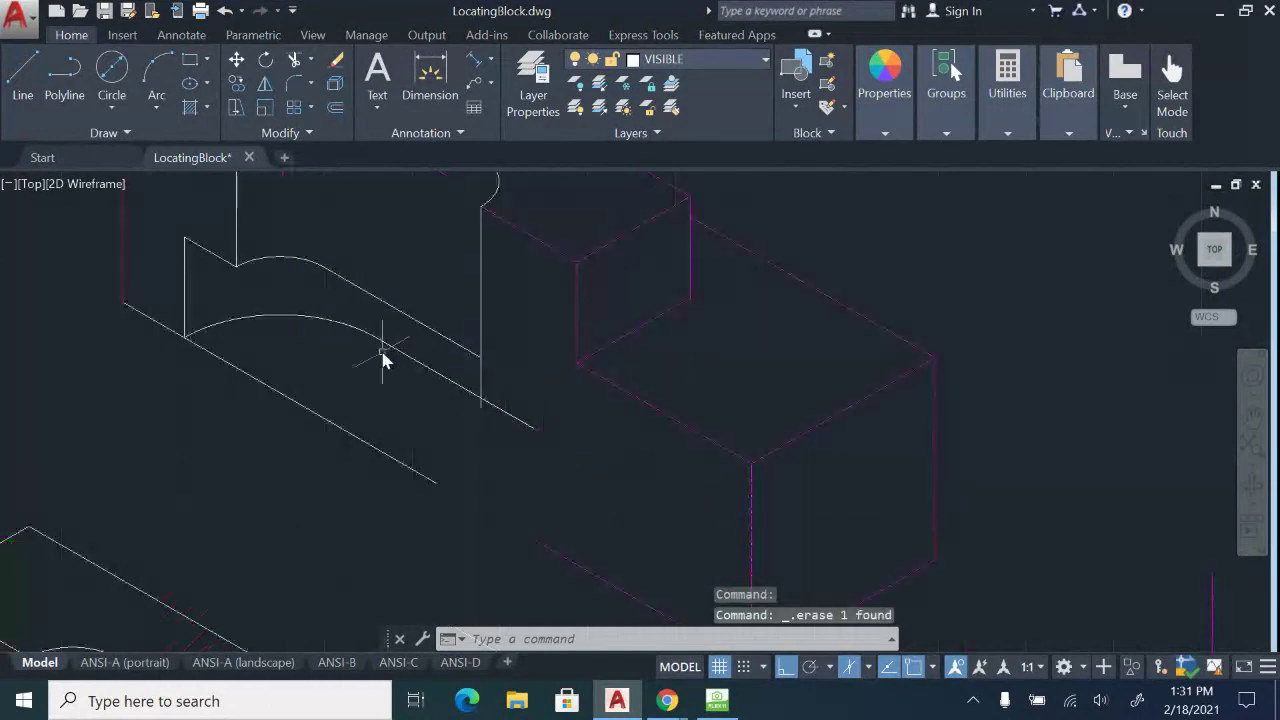
middle_click_drag(514, 441, 514, 472)
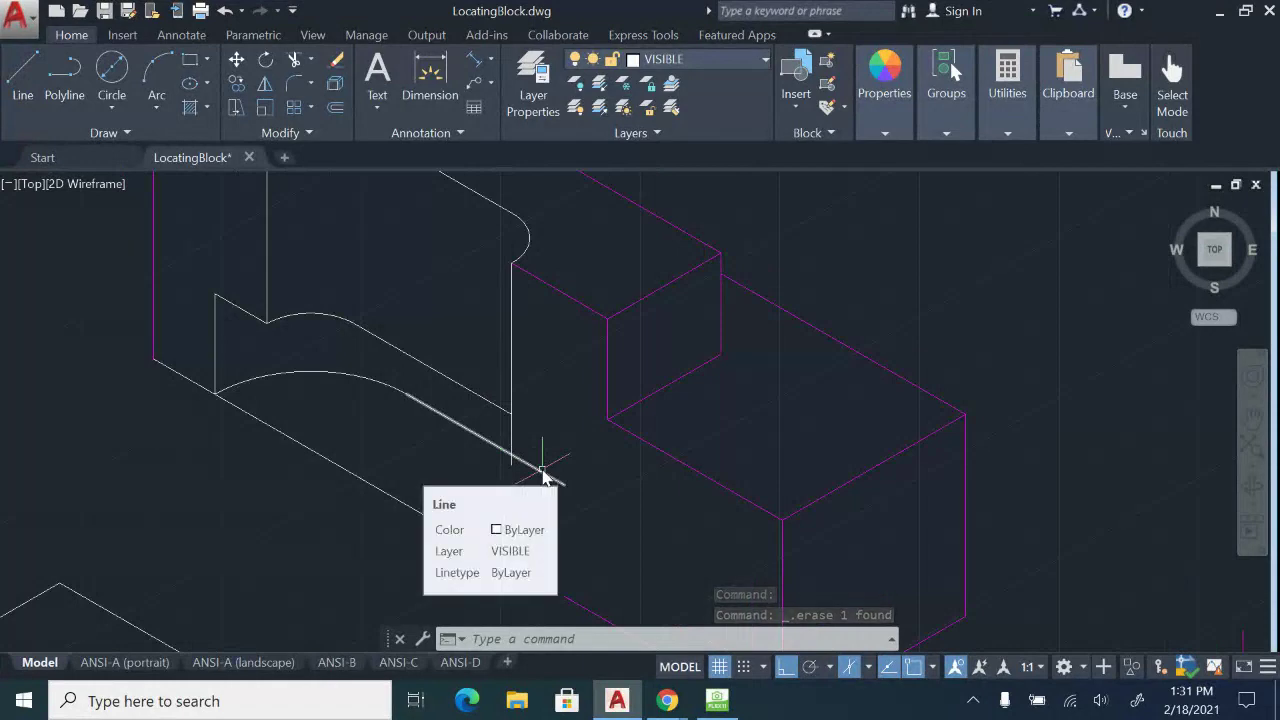
scroll(543, 470, "down", 4)
mouse_move(321, 528)
middle_mouse_down()
mouse_move(669, 428)
mouse_move(760, 282)
middle_mouse_up()
middle_click_drag(393, 595, 443, 370)
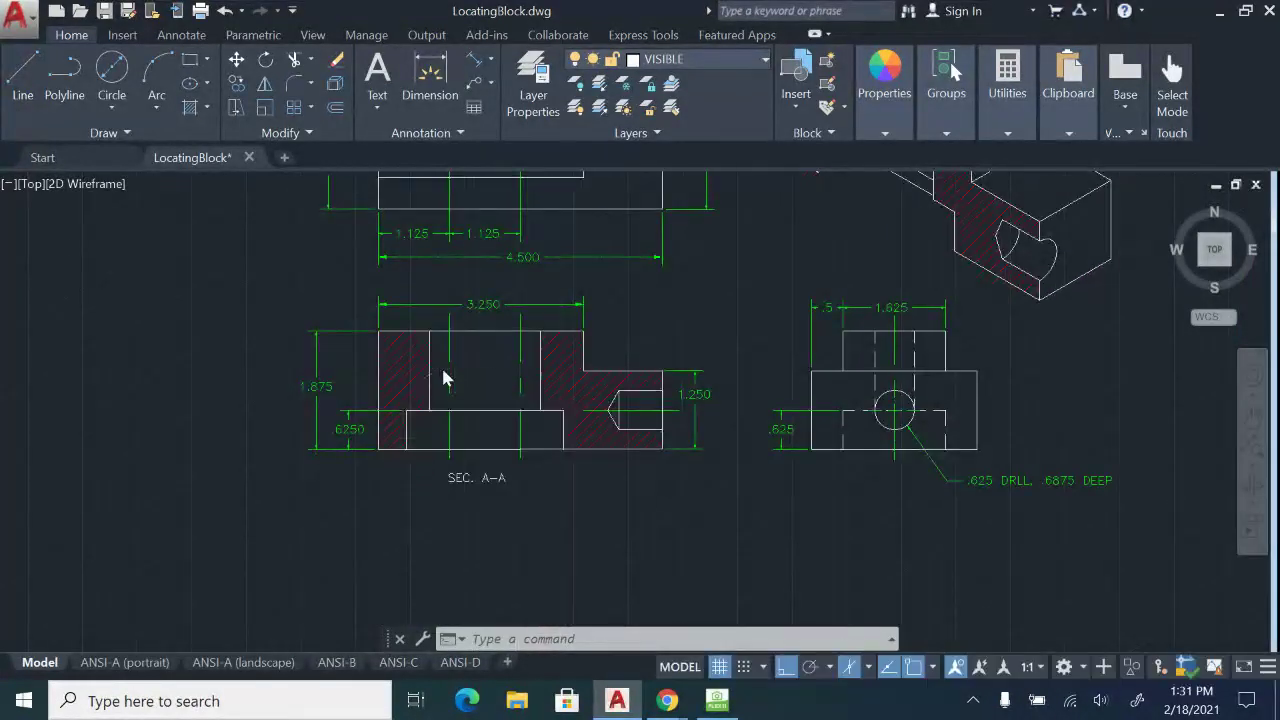
scroll(443, 378, "up", 4)
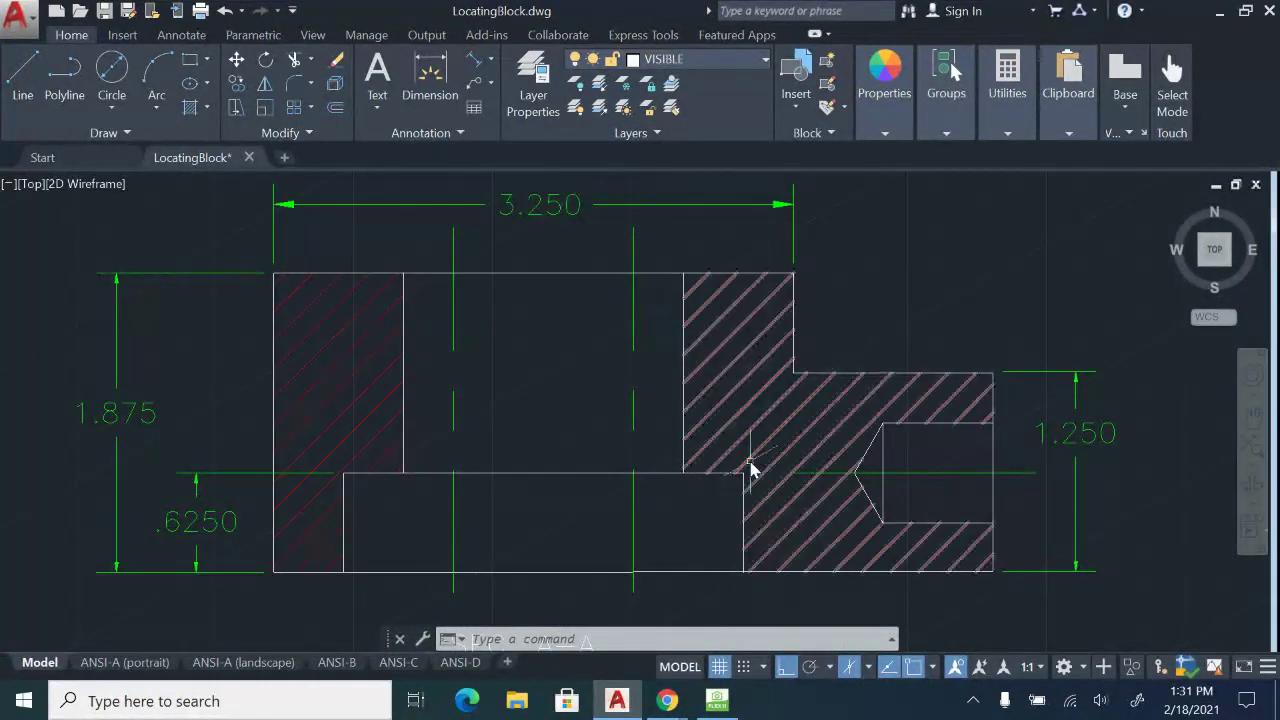
scroll(697, 467, "down", 4)
middle_click_drag(766, 442, 545, 533)
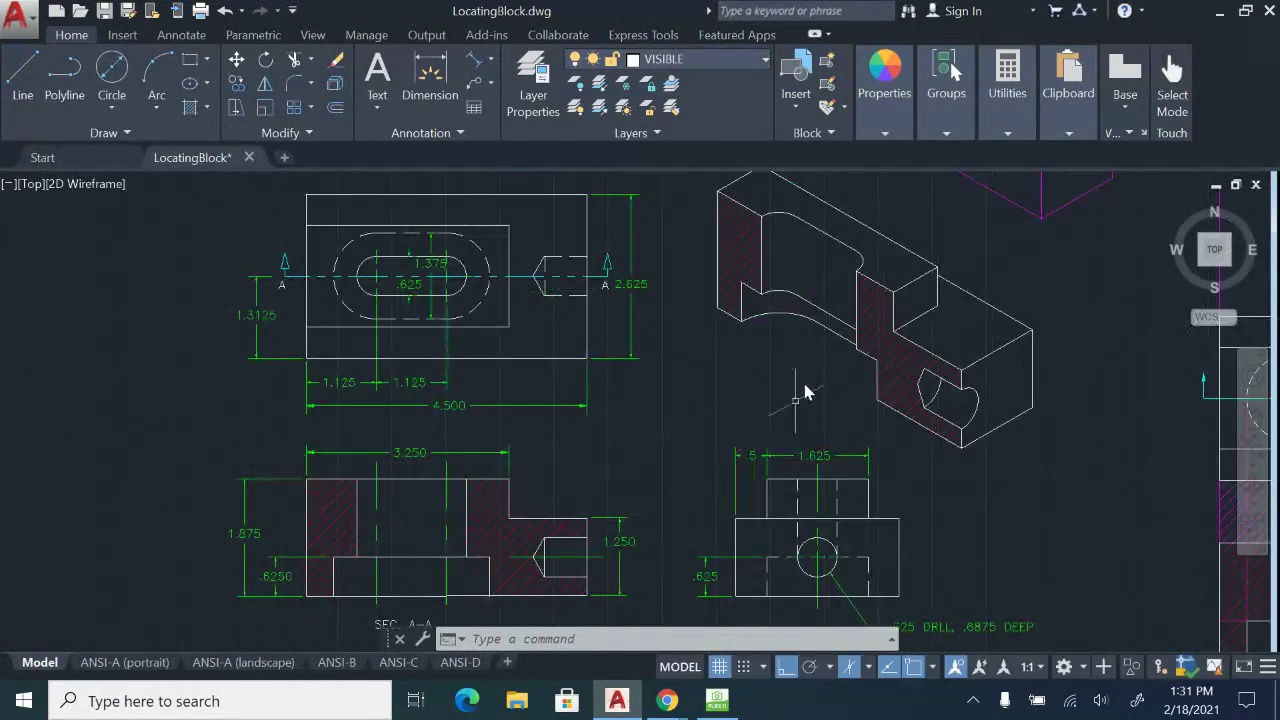
scroll(796, 400, "up", 2)
middle_click_drag(776, 380, 579, 541)
middle_click_drag(860, 362, 727, 493)
mouse_move(692, 350)
middle_mouse_down()
mouse_move(706, 490)
mouse_move(735, 490)
middle_mouse_up()
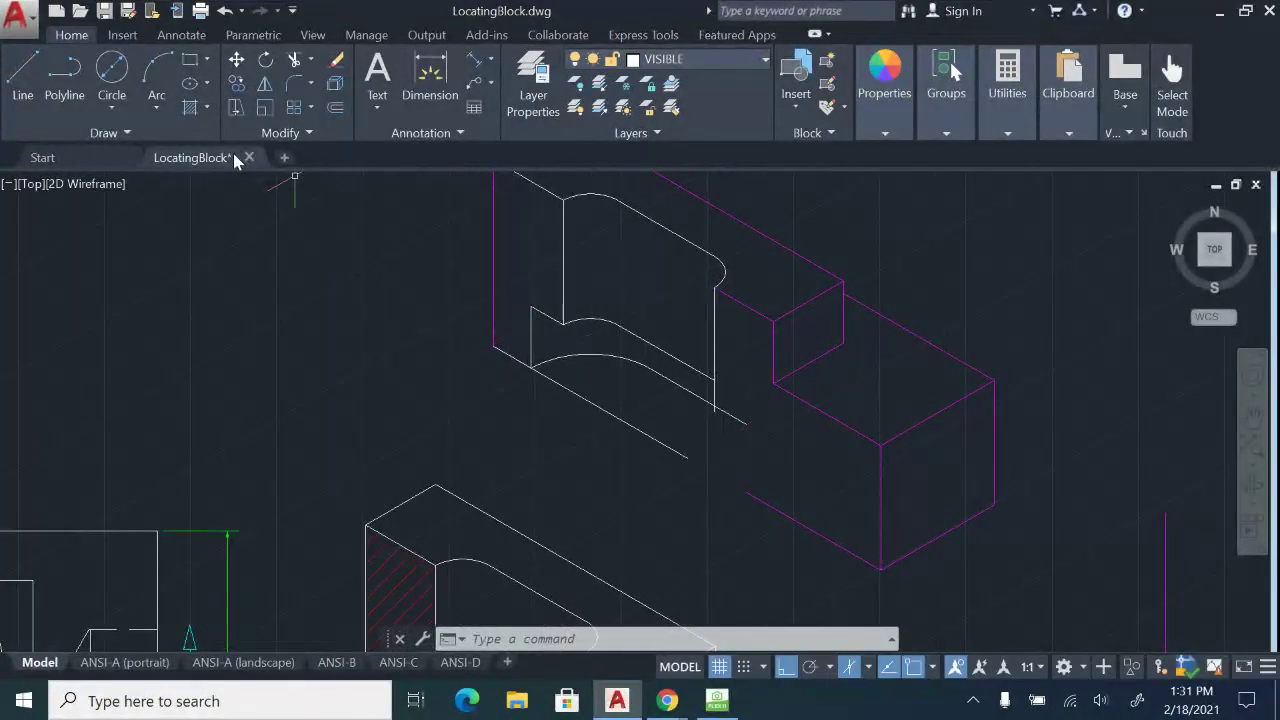
Check the finished hatched isometric block, then draw a line between the front-edge intersections.
left_click(22, 72)
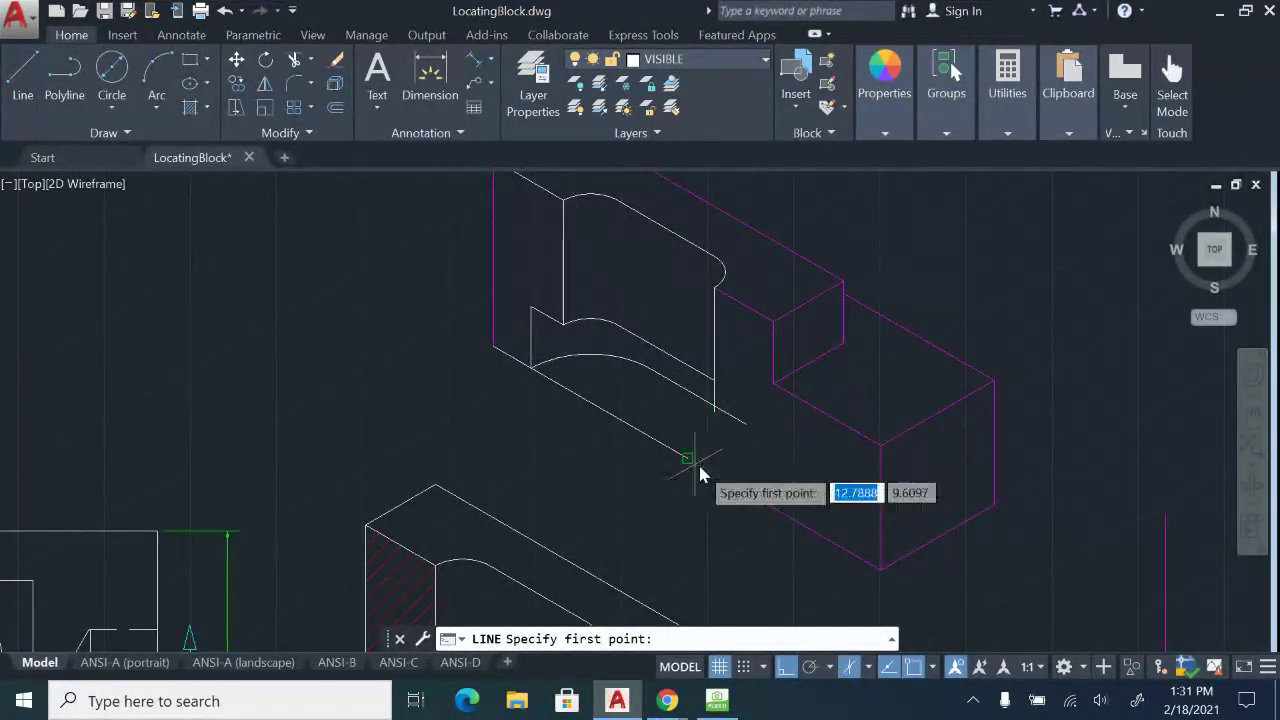
mouse_move(749, 500)
middle_mouse_down()
mouse_move(786, 269)
mouse_move(766, 145)
middle_mouse_up()
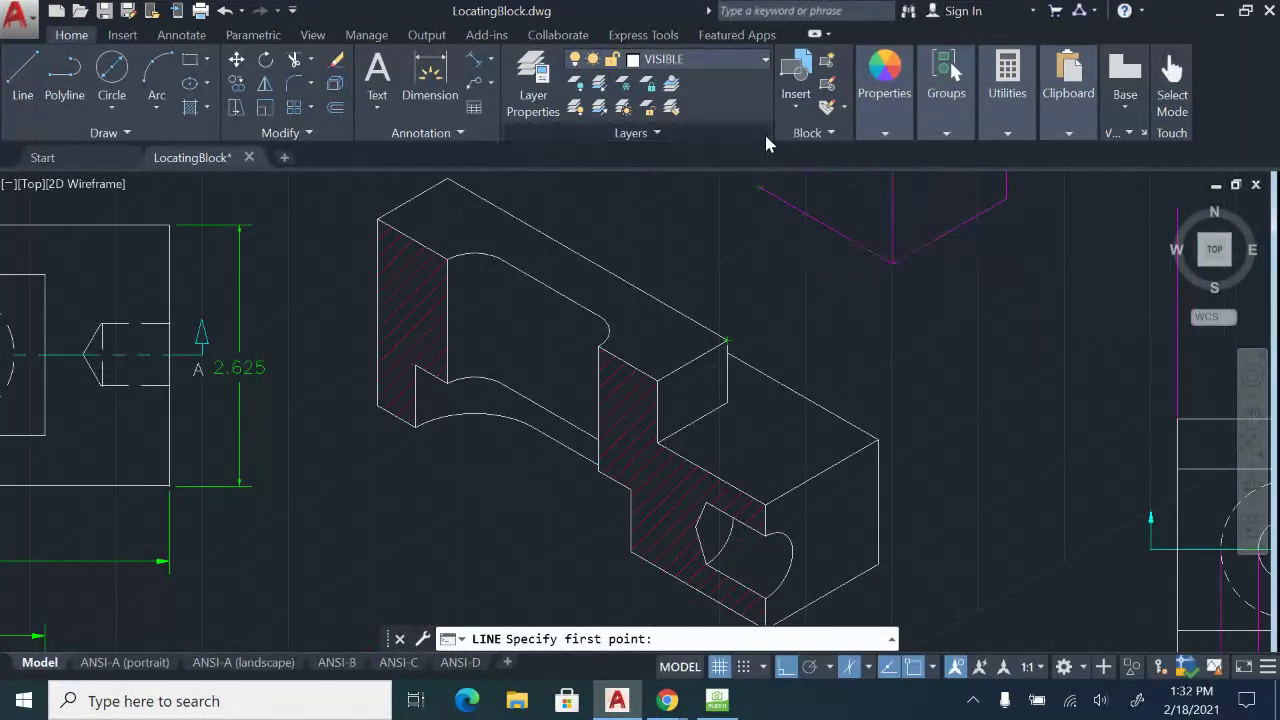
mouse_move(785, 249)
middle_mouse_down()
mouse_move(800, 315)
mouse_move(786, 434)
middle_mouse_up()
key("Escape")
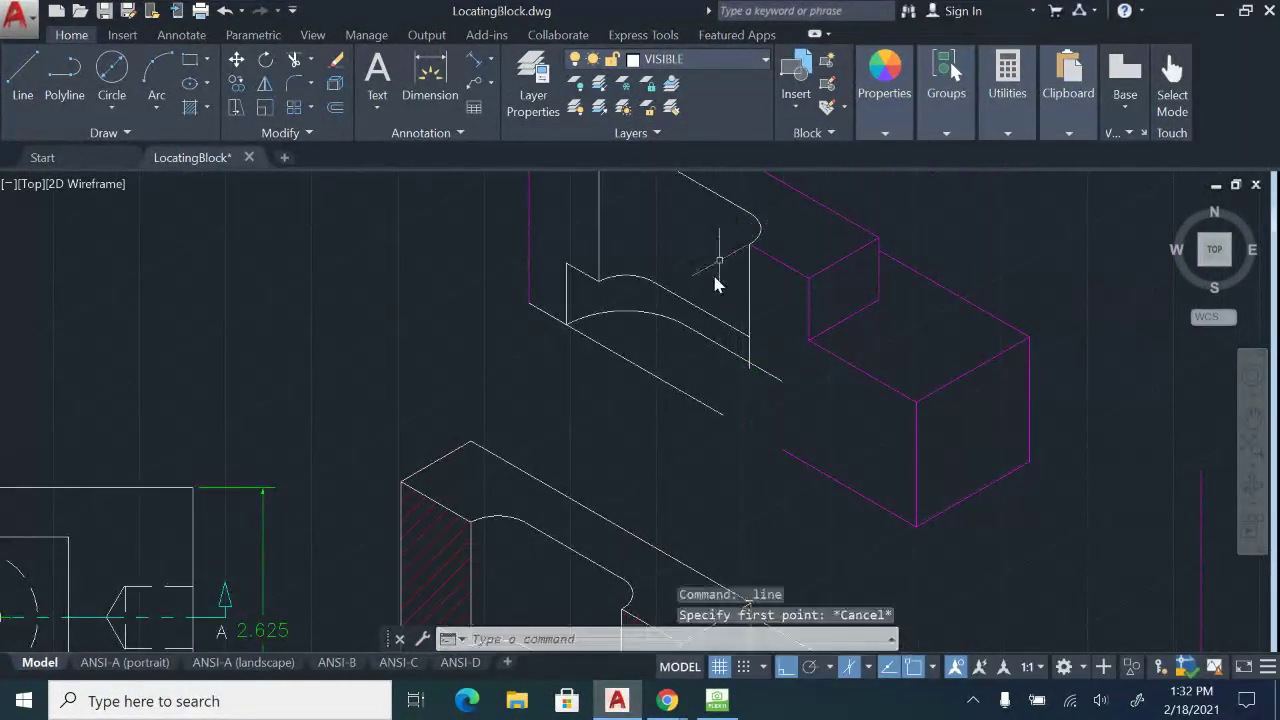
left_click(22, 75)
scroll(740, 370, "up", 4)
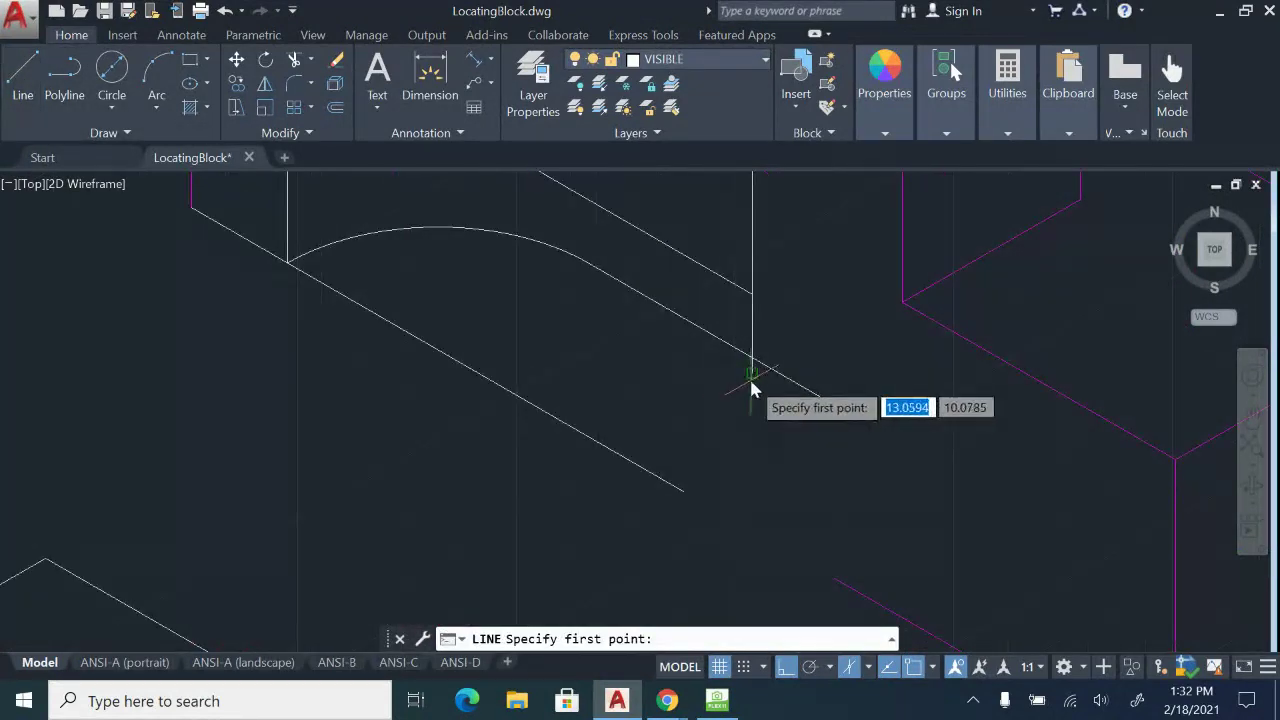
left_click(752, 375)
scroll(752, 378, "down", 2)
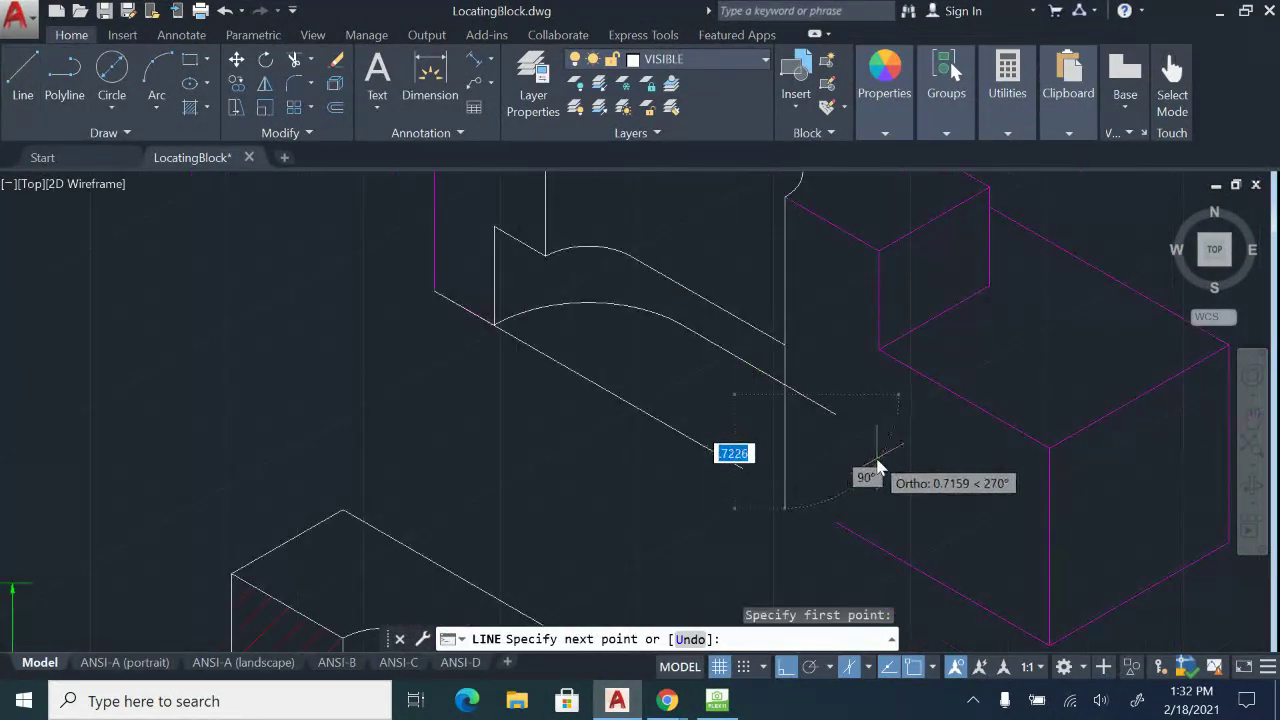
left_click(941, 492)
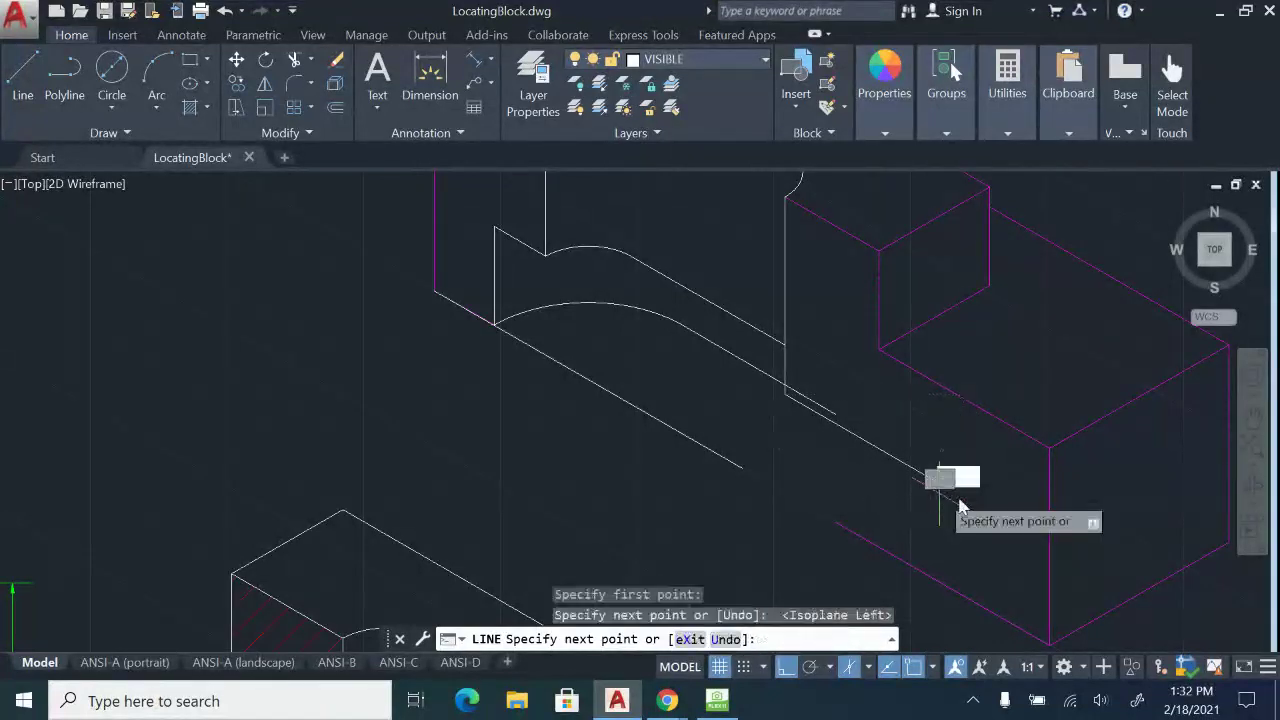
key("Escape")
Draw a 0.625 vertical line below the front edge with a short connecting segment, forming the step.
left_click(22, 75)
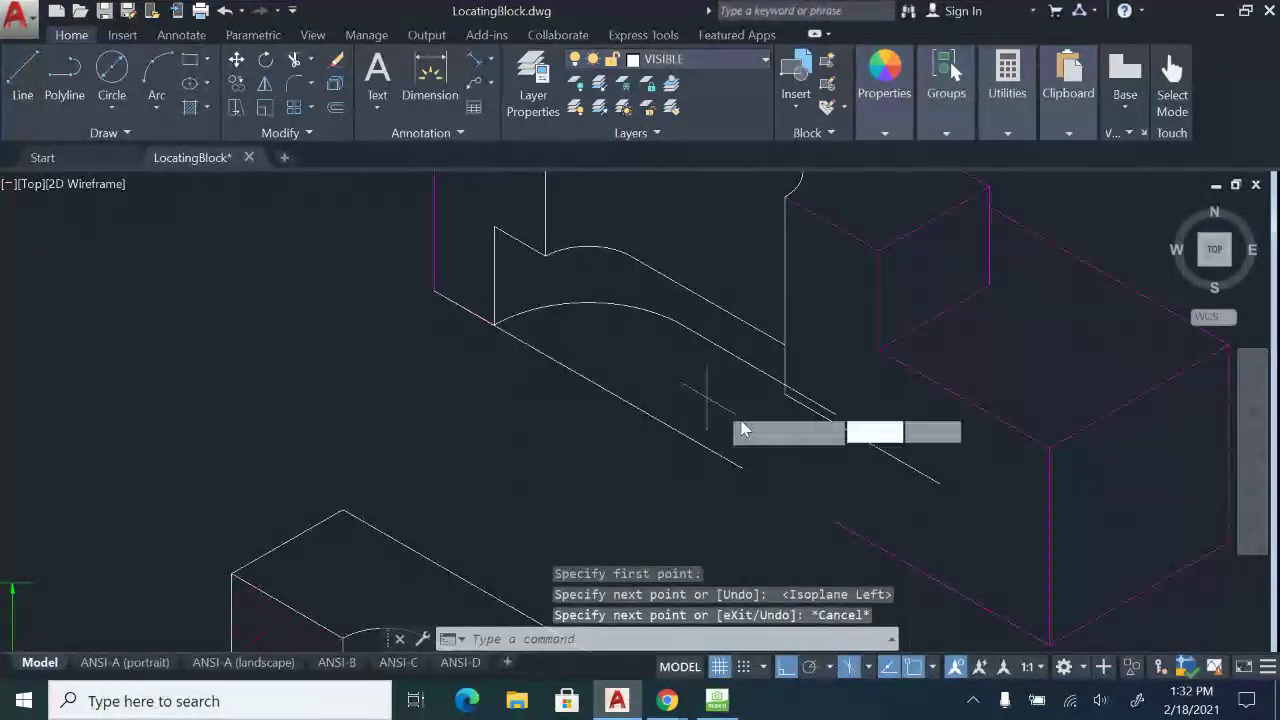
left_click(836, 522)
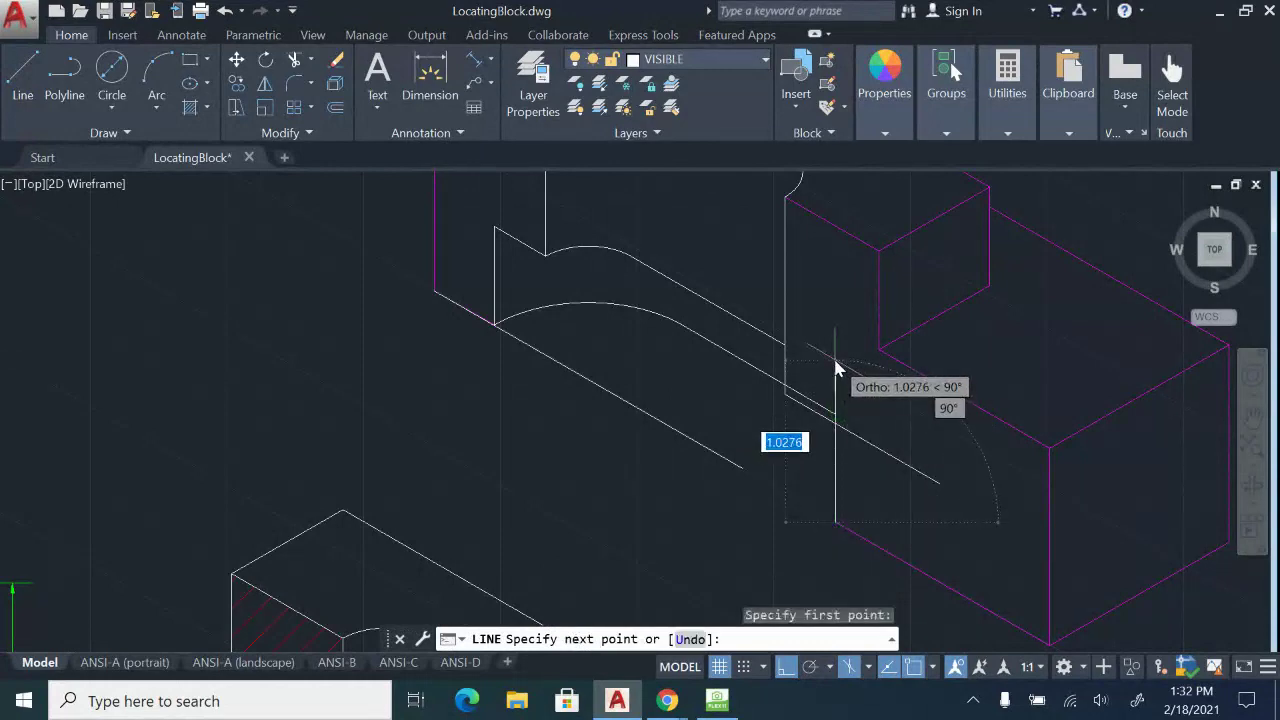
type(".")
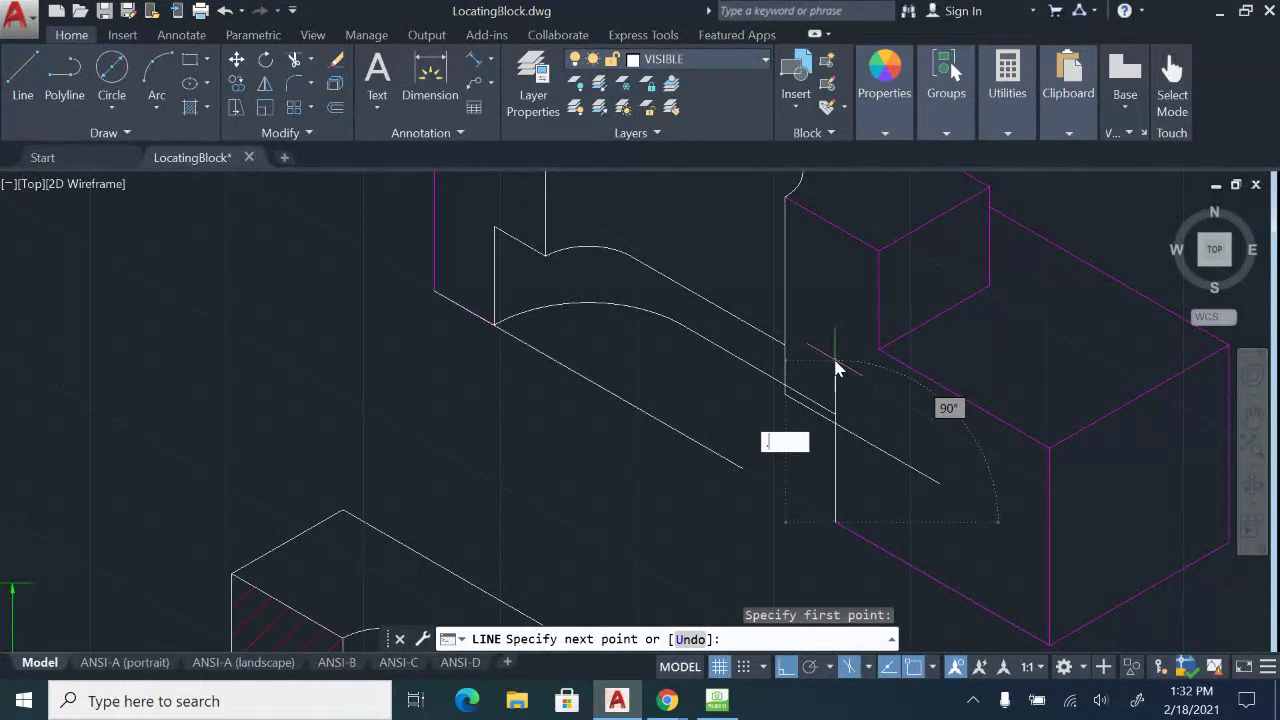
type("7255")
key("Return")
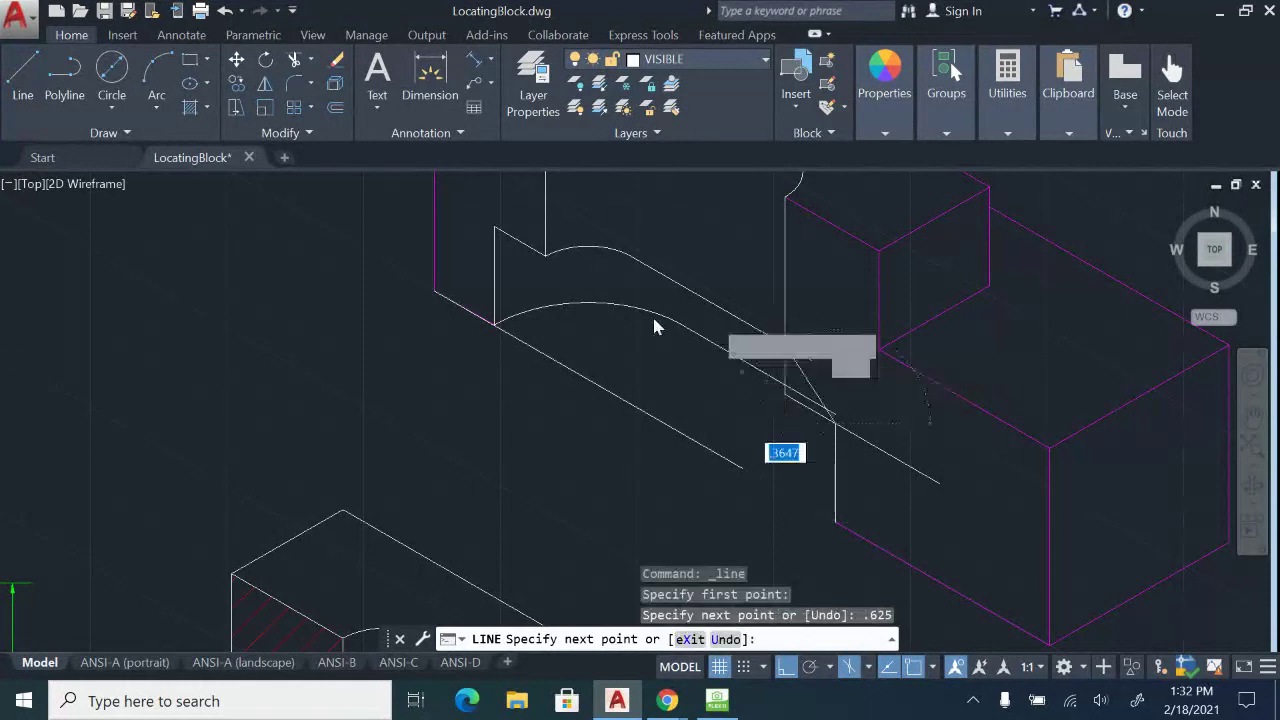
scroll(829, 405, "up", 3)
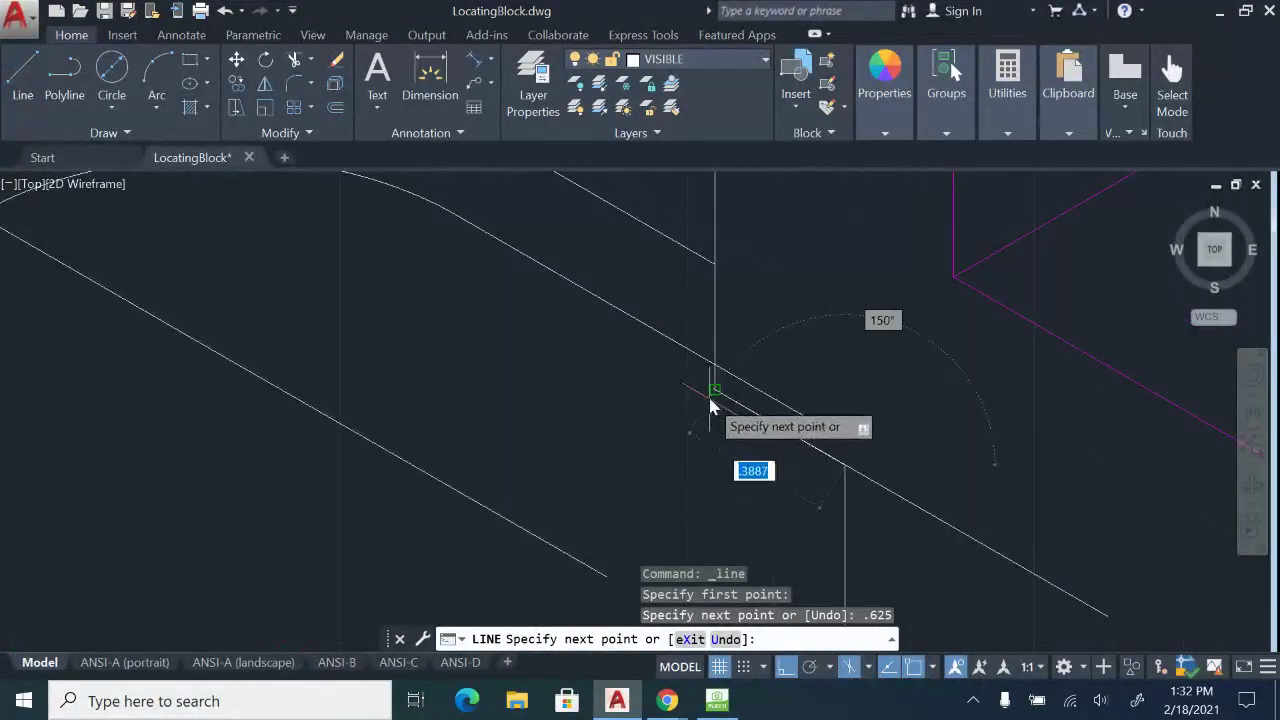
left_click(716, 396)
key("Escape")
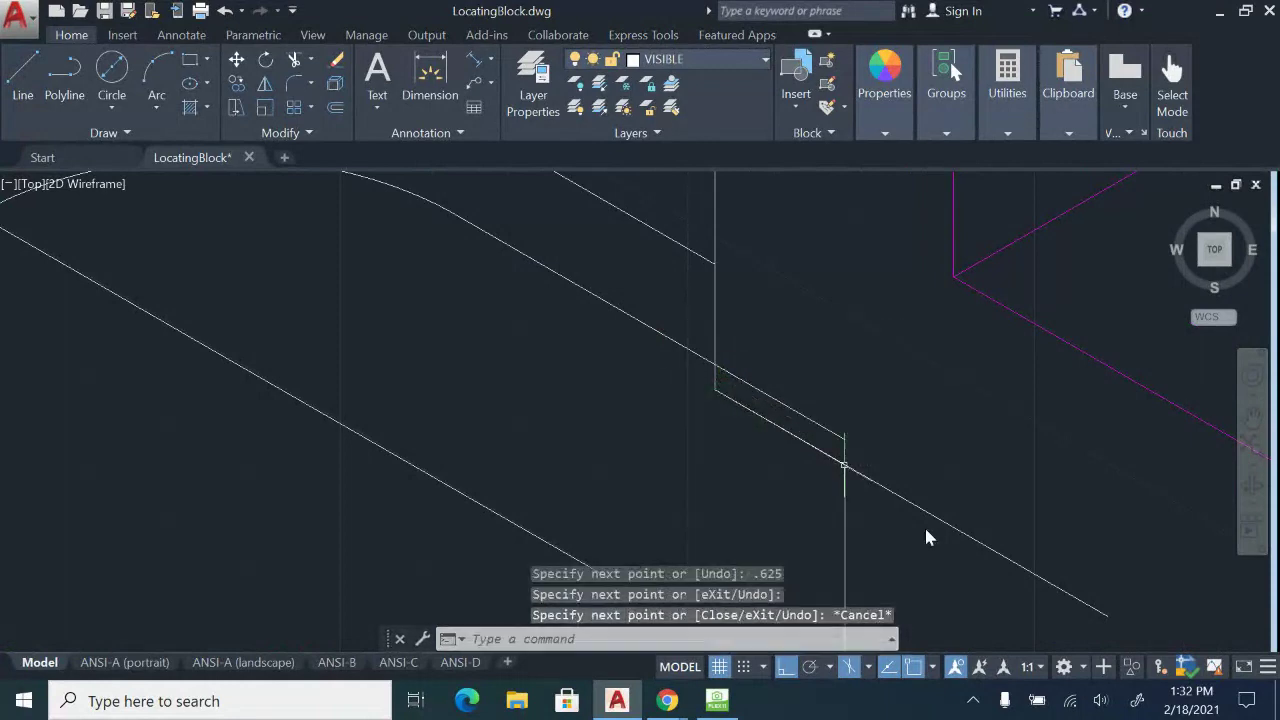
scroll(926, 523, "down", 2)
middle_click_drag(972, 454, 757, 474)
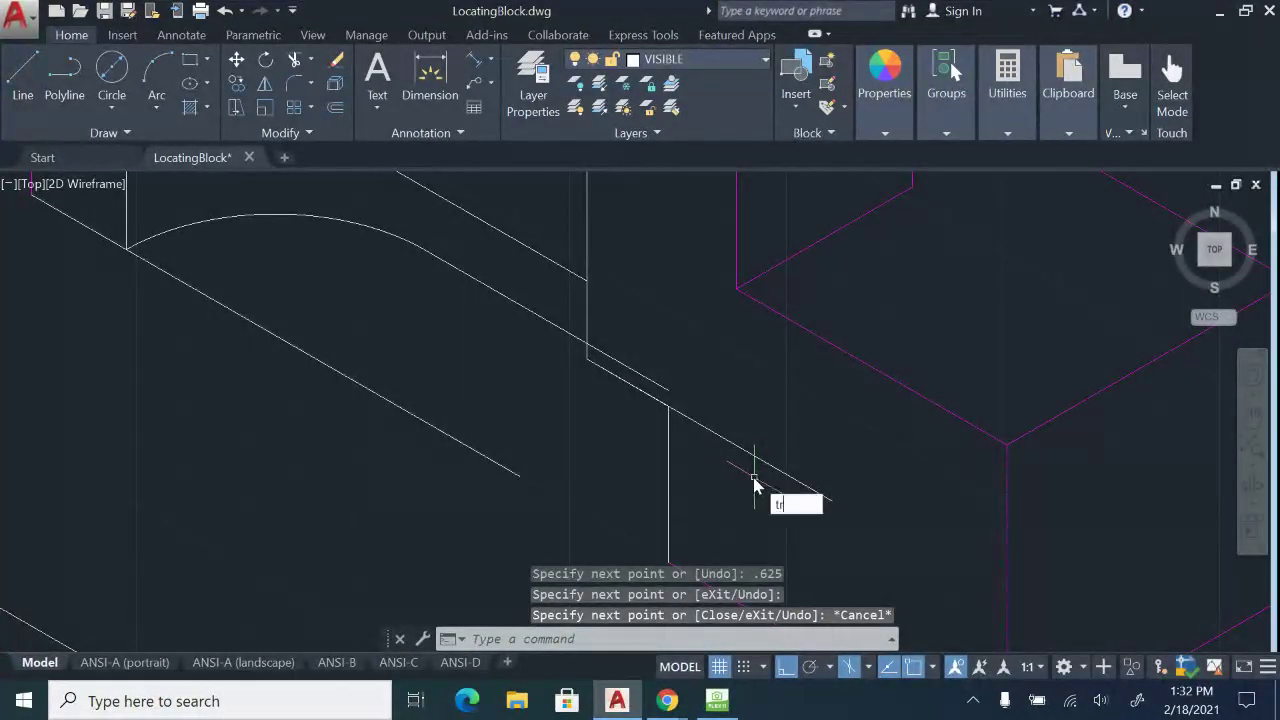
key("Return")
key("Return")
left_click(769, 498)
left_click(738, 413)
left_click(628, 367)
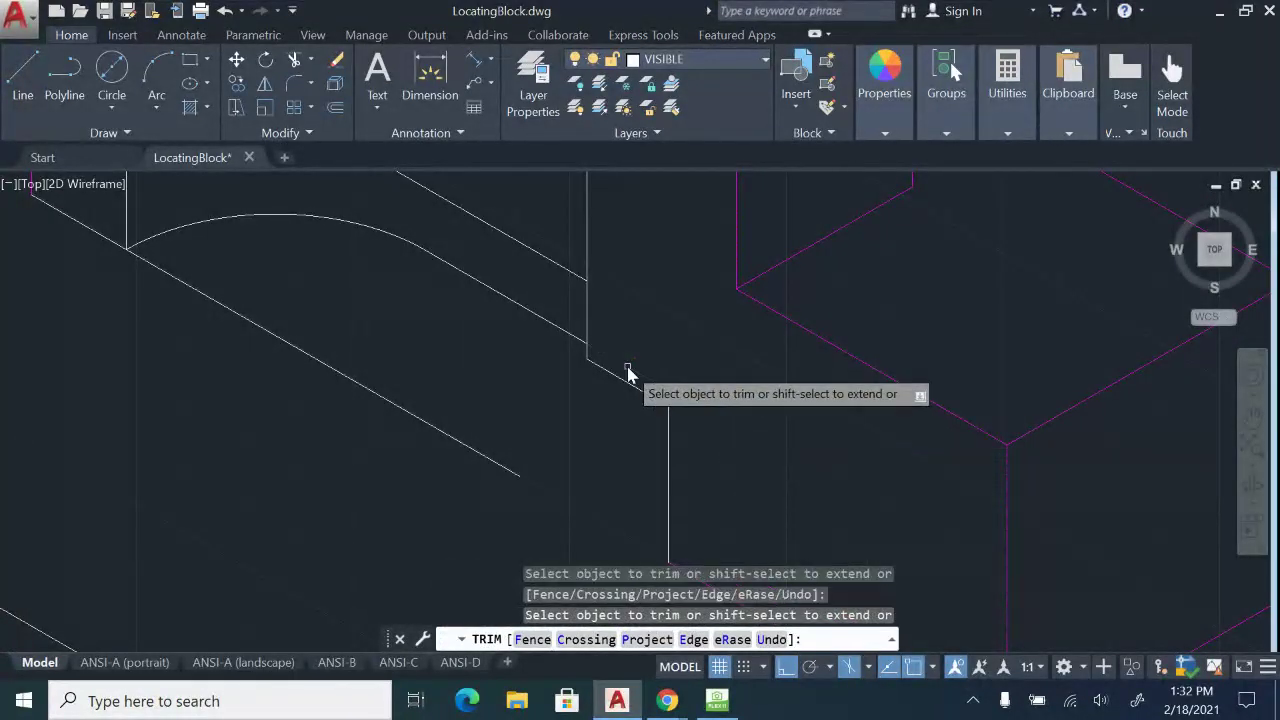
scroll(628, 370, "down", 2)
key("Escape")
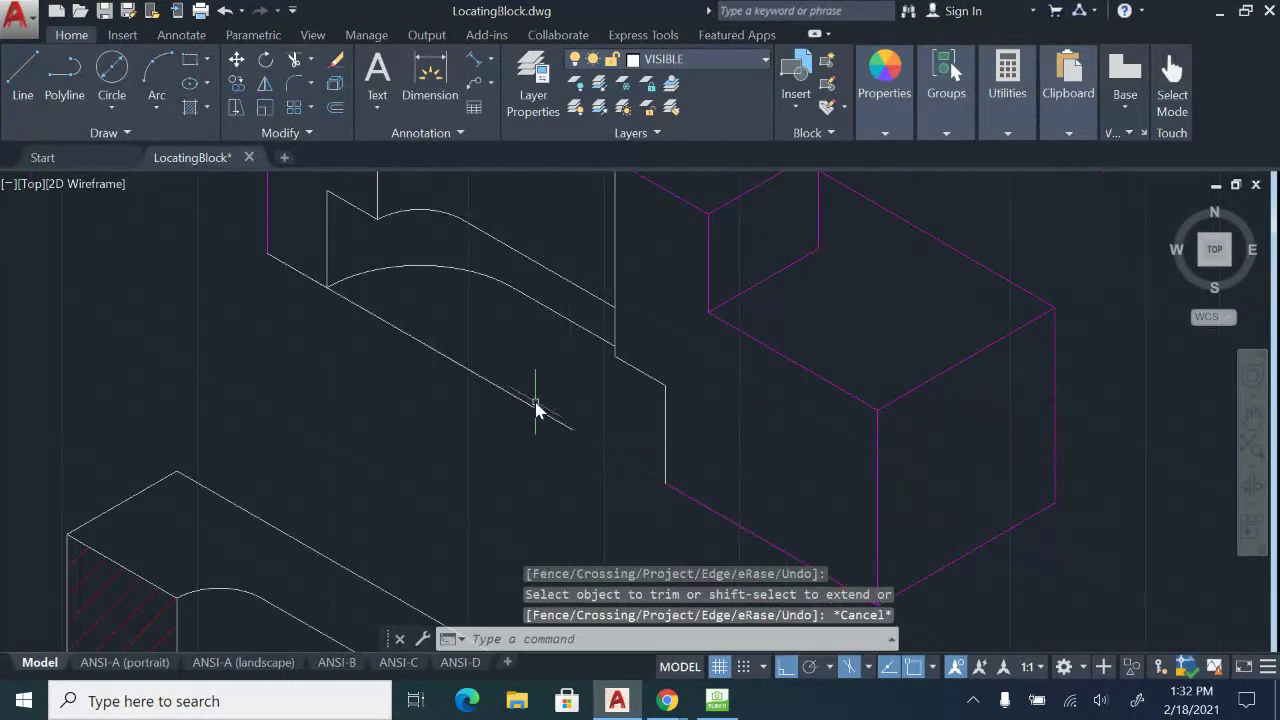
left_click(535, 408)
key("Delete")
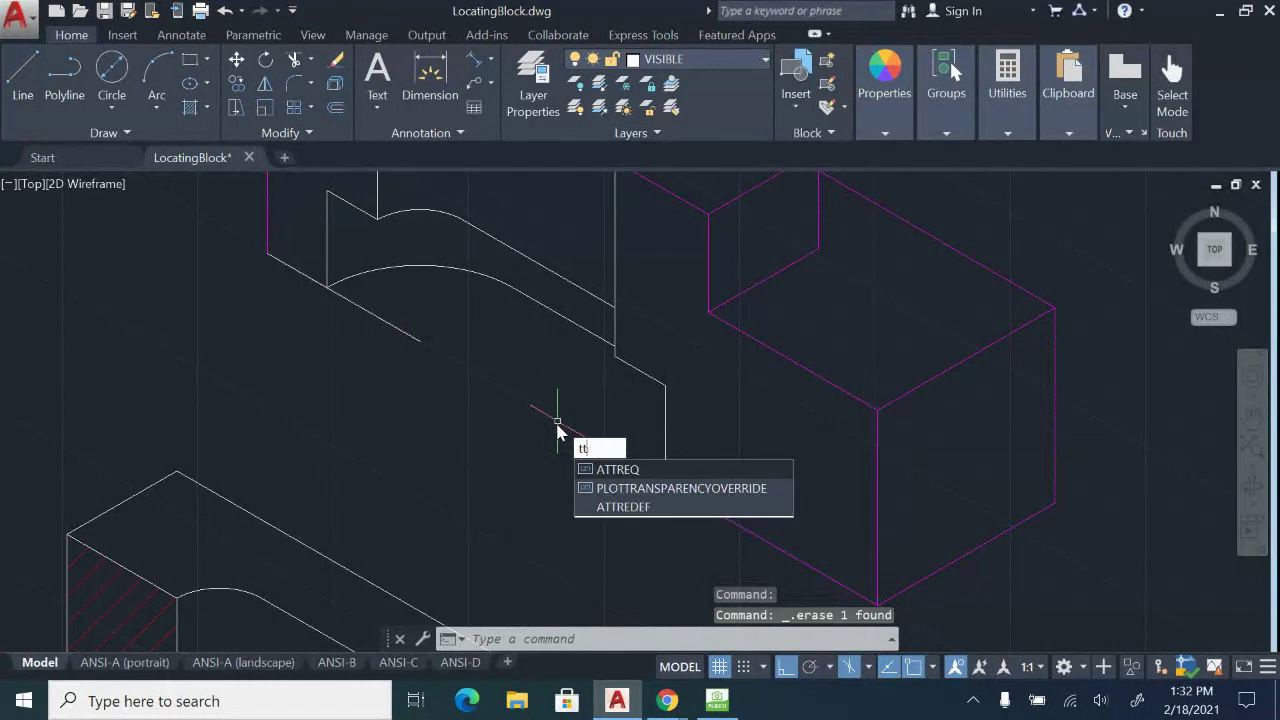
key("BackSpace")
key("BackSpace")
key("Return")
key("Return")
left_click(480, 398)
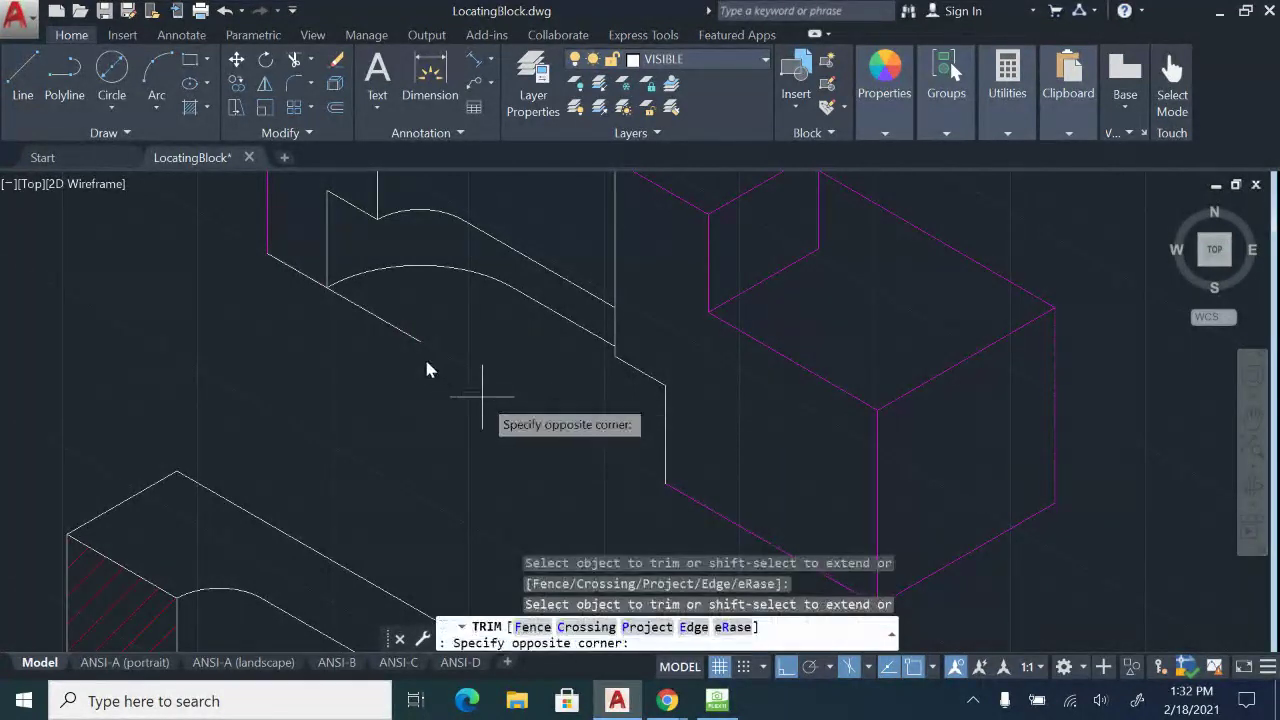
left_click(399, 328)
scroll(513, 407, "up", 3)
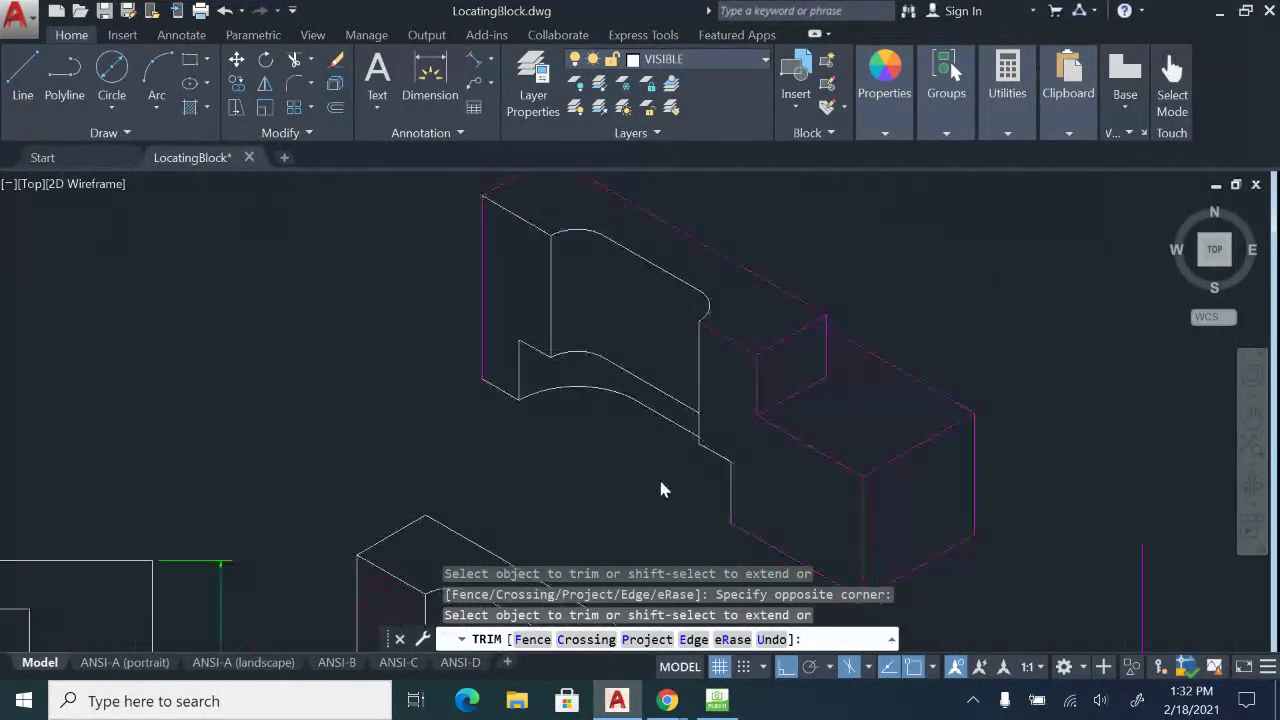
key("Escape")
middle_click_drag(673, 438, 680, 385)
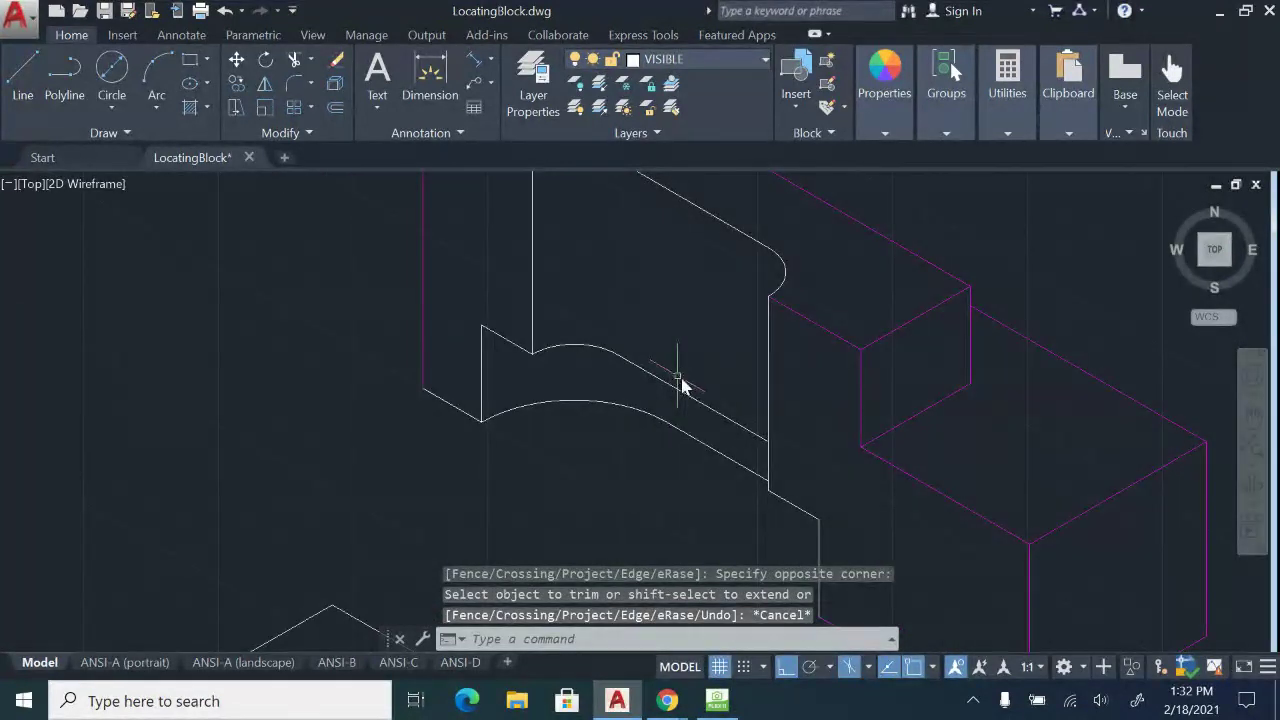
middle_click_drag(710, 428, 708, 490)
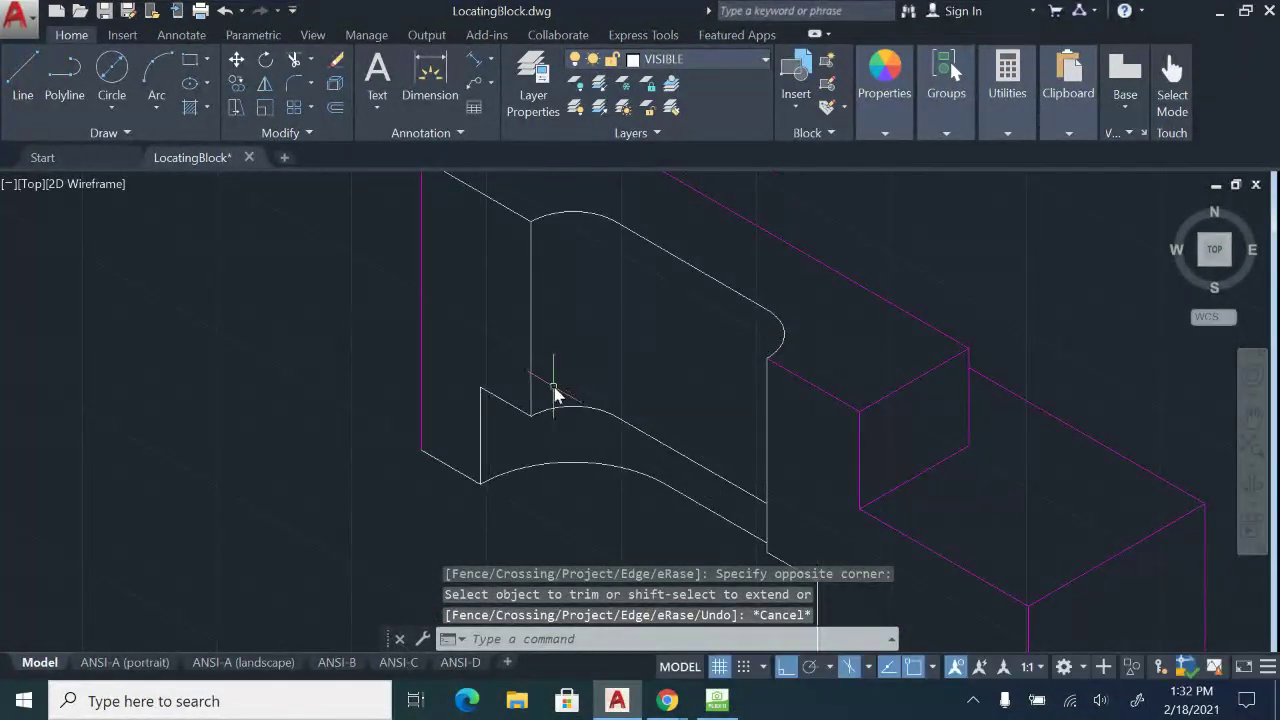
left_click(577, 216)
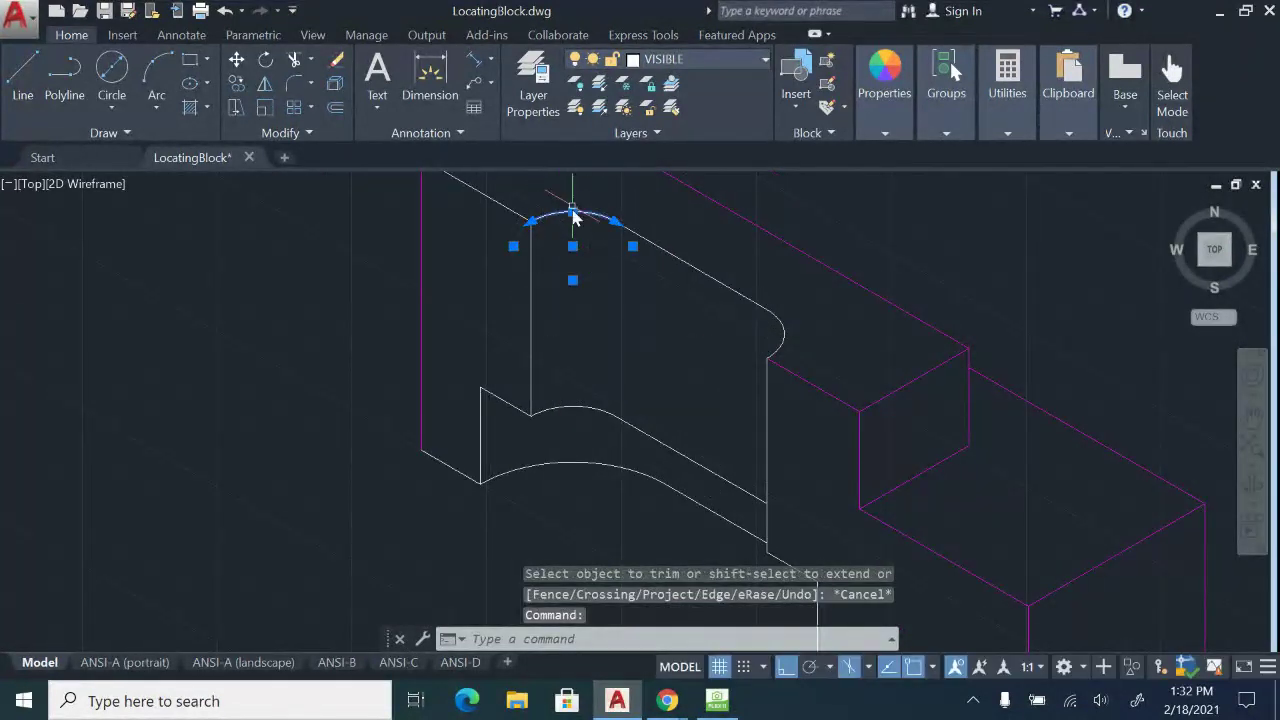
left_click(802, 340)
left_click(744, 308)
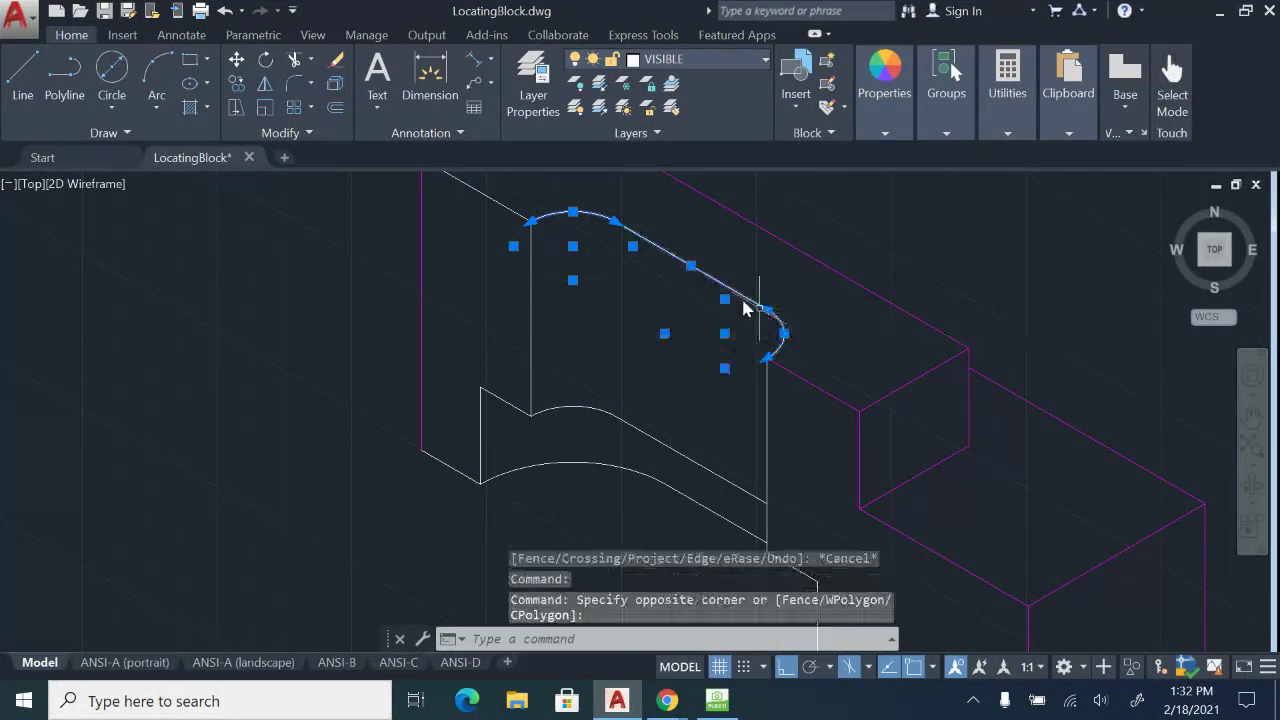
left_click(680, 265)
left_click(641, 231)
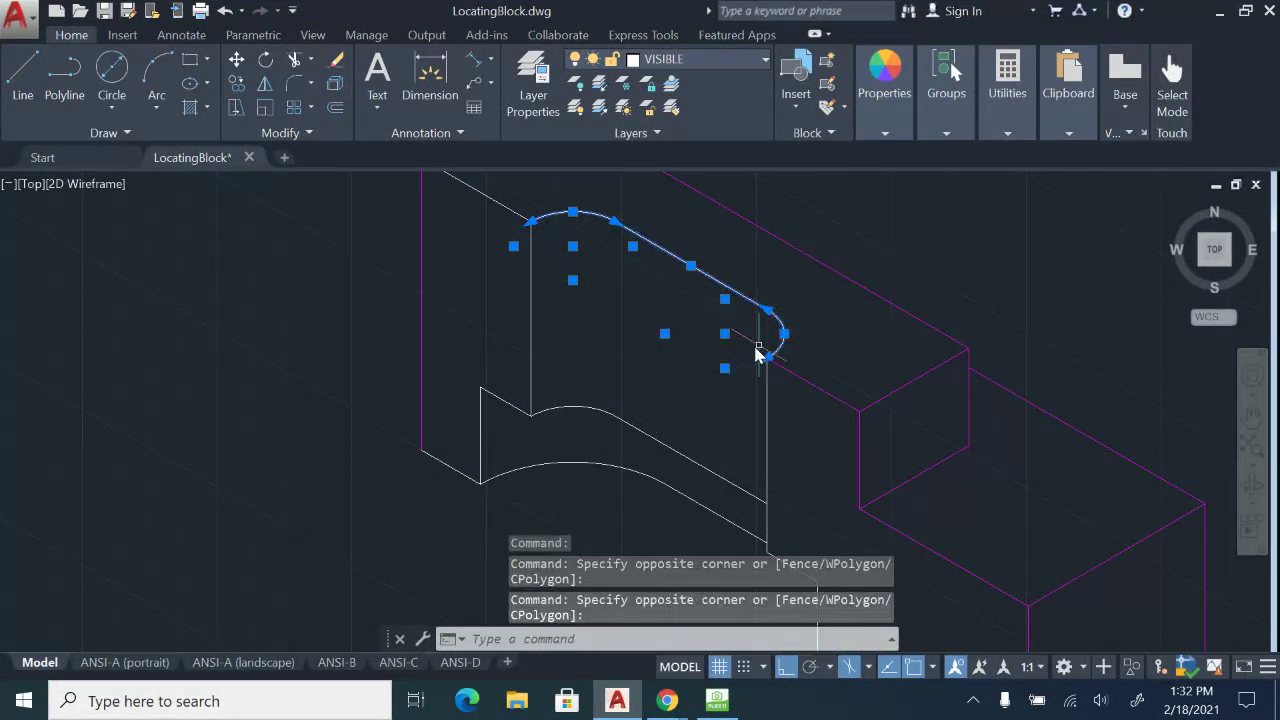
mouse_move(742, 442)
middle_mouse_down()
mouse_move(740, 356)
mouse_move(706, 438)
middle_mouse_up()
key("Escape")
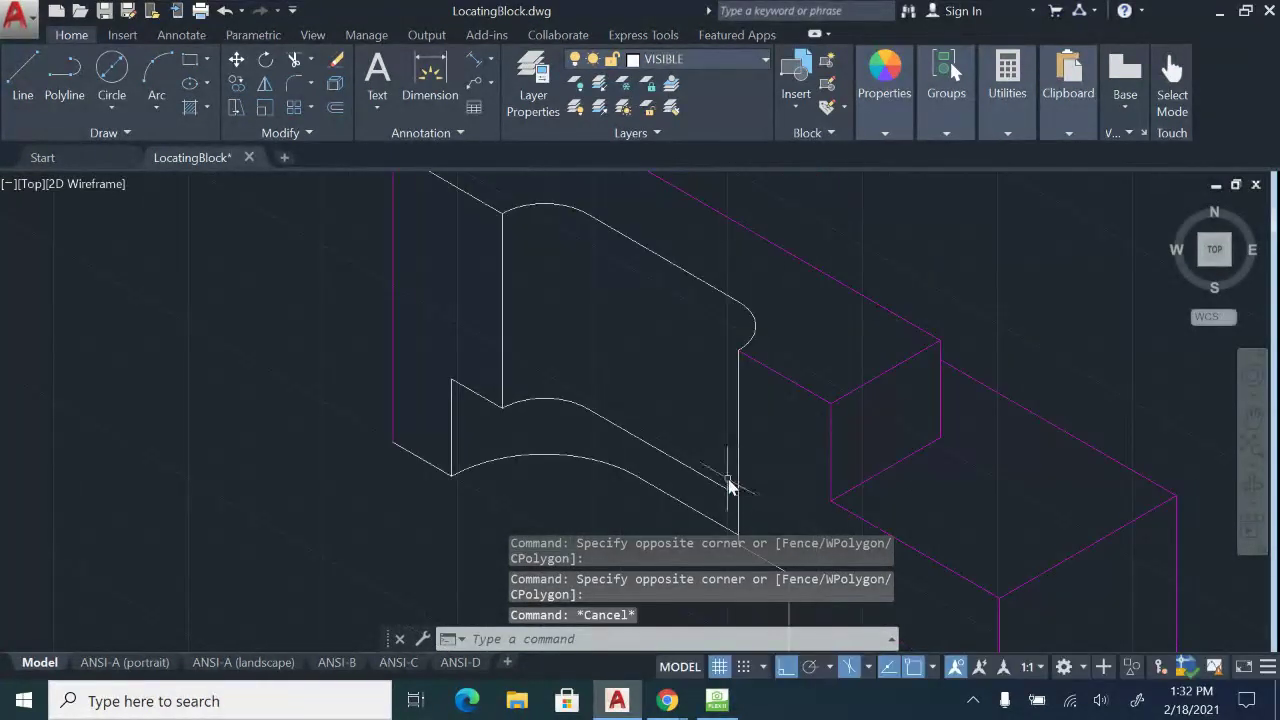
middle_click_drag(771, 495, 774, 379)
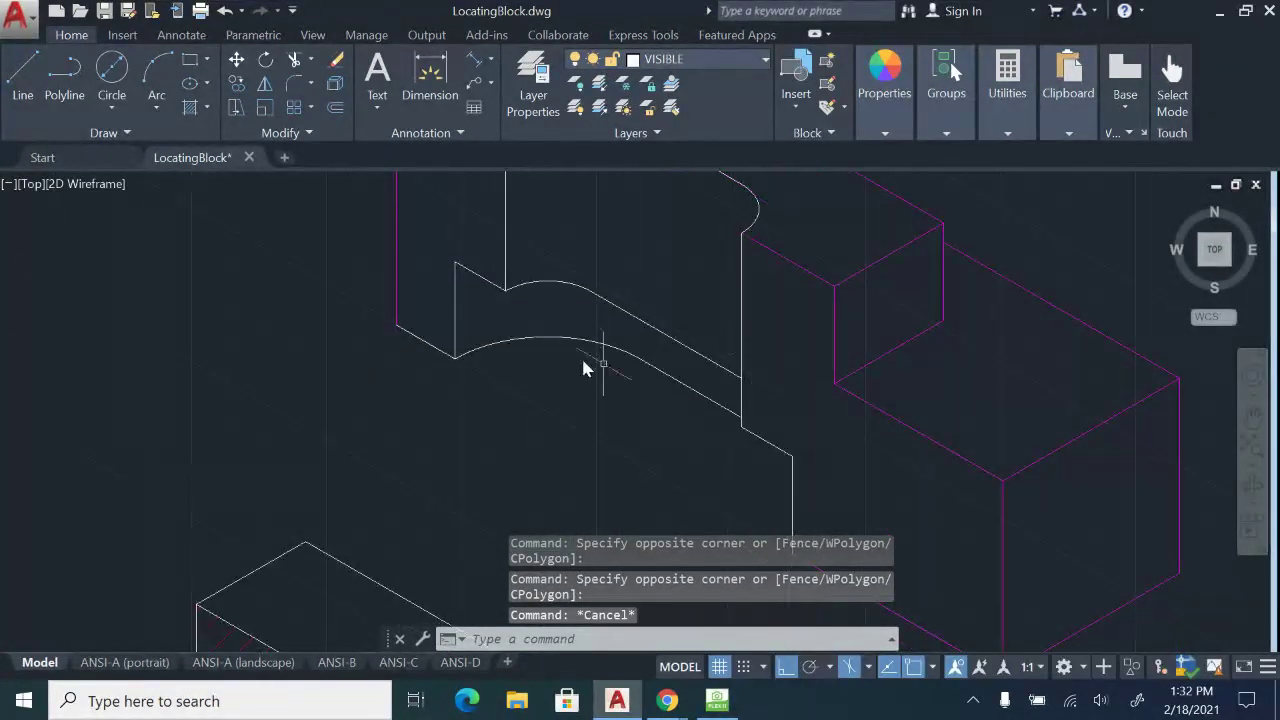
middle_click_drag(583, 364, 549, 288)
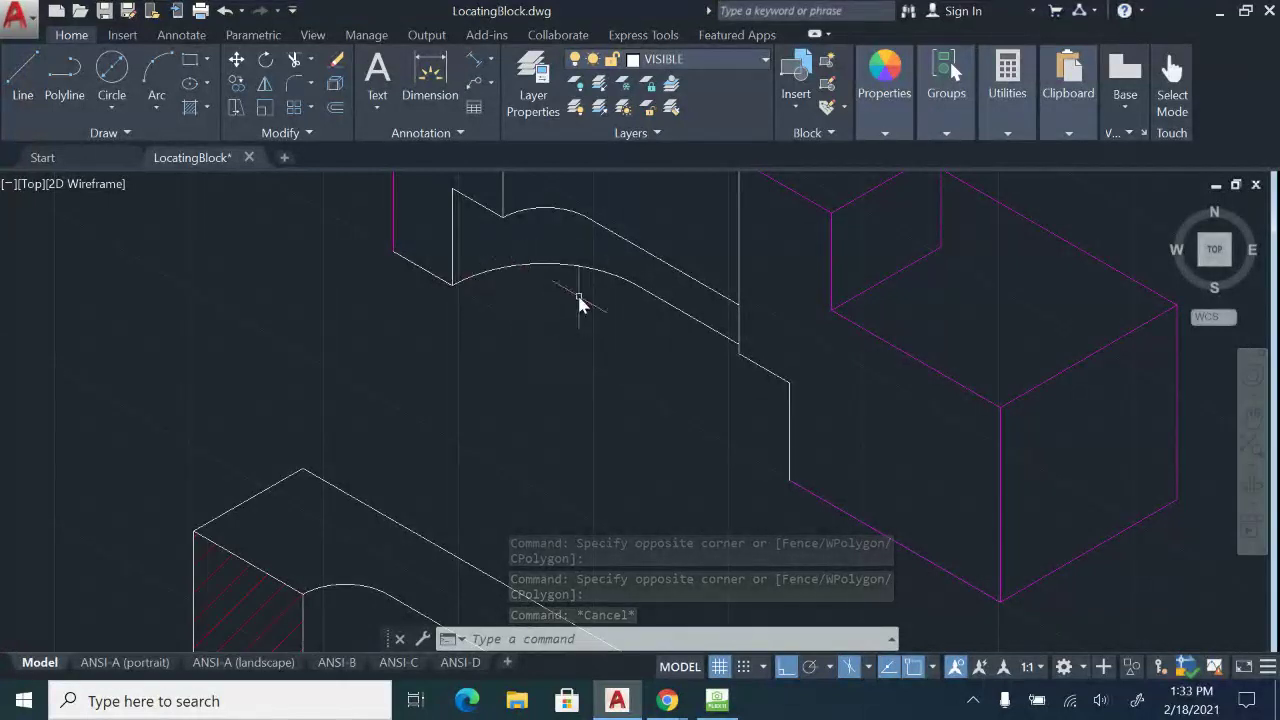
left_click(523, 294)
left_click(491, 262)
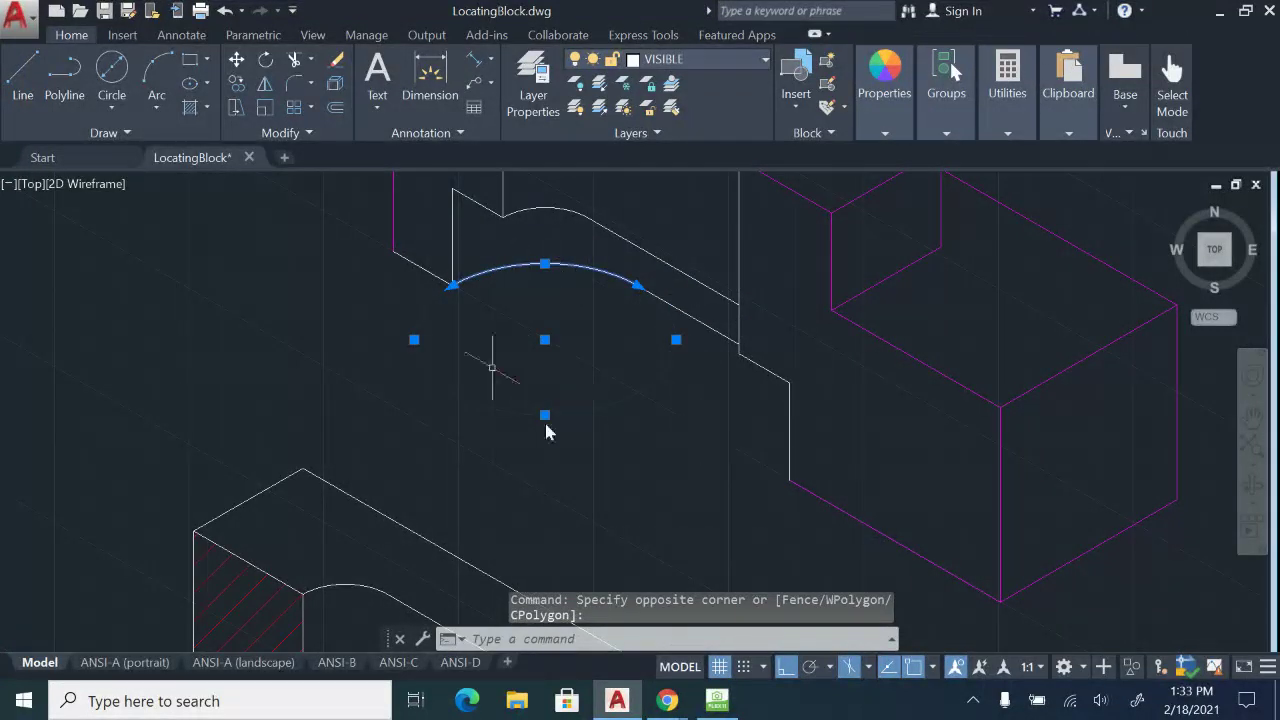
key("Escape")
middle_click_drag(641, 371, 642, 396)
scroll(587, 382, "down", 2)
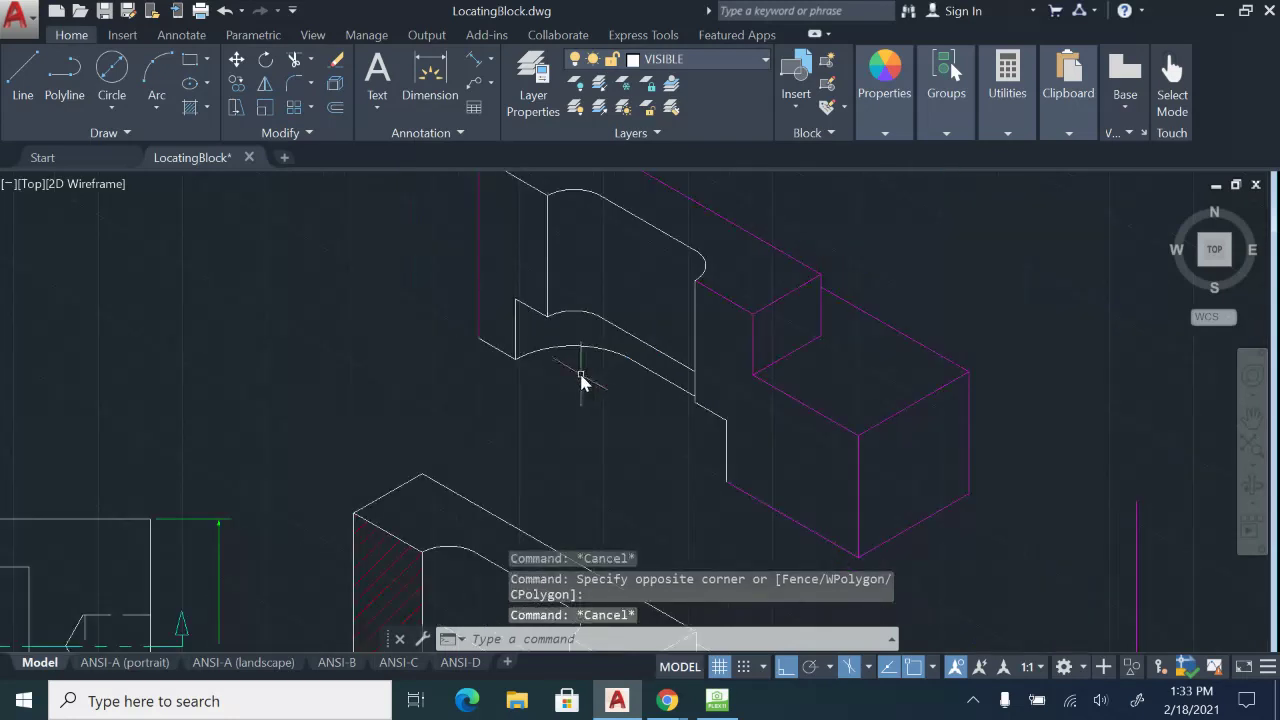
middle_click_drag(497, 376, 527, 304)
scroll(535, 283, "up", 2)
middle_click_drag(550, 258, 546, 331)
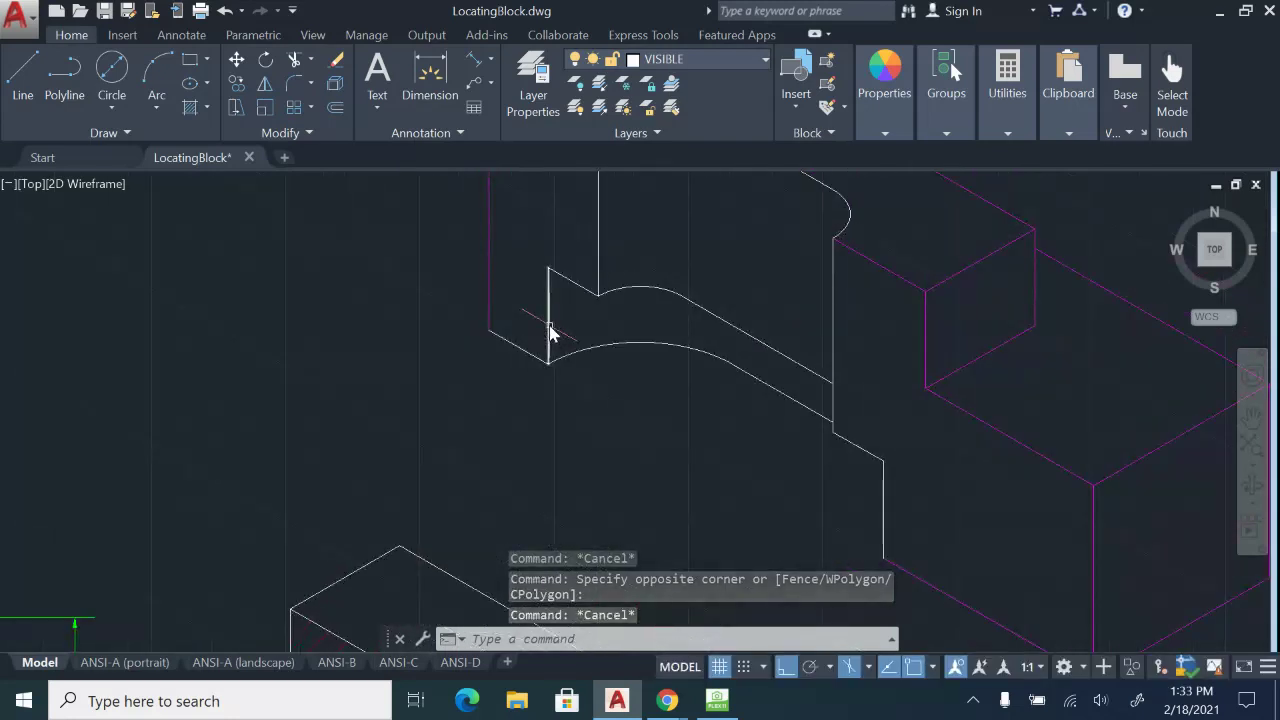
left_click(549, 332)
left_click(589, 298)
middle_click_drag(634, 256, 637, 331)
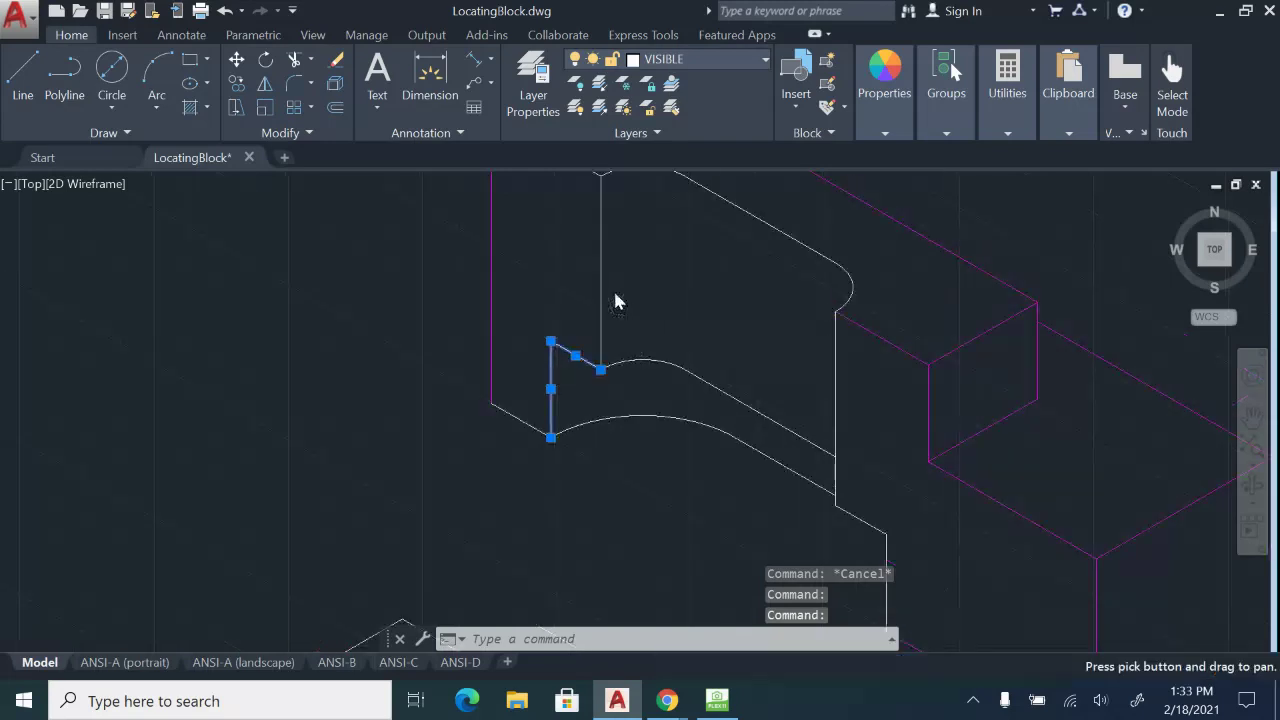
left_click(601, 281)
middle_click_drag(841, 540, 828, 402)
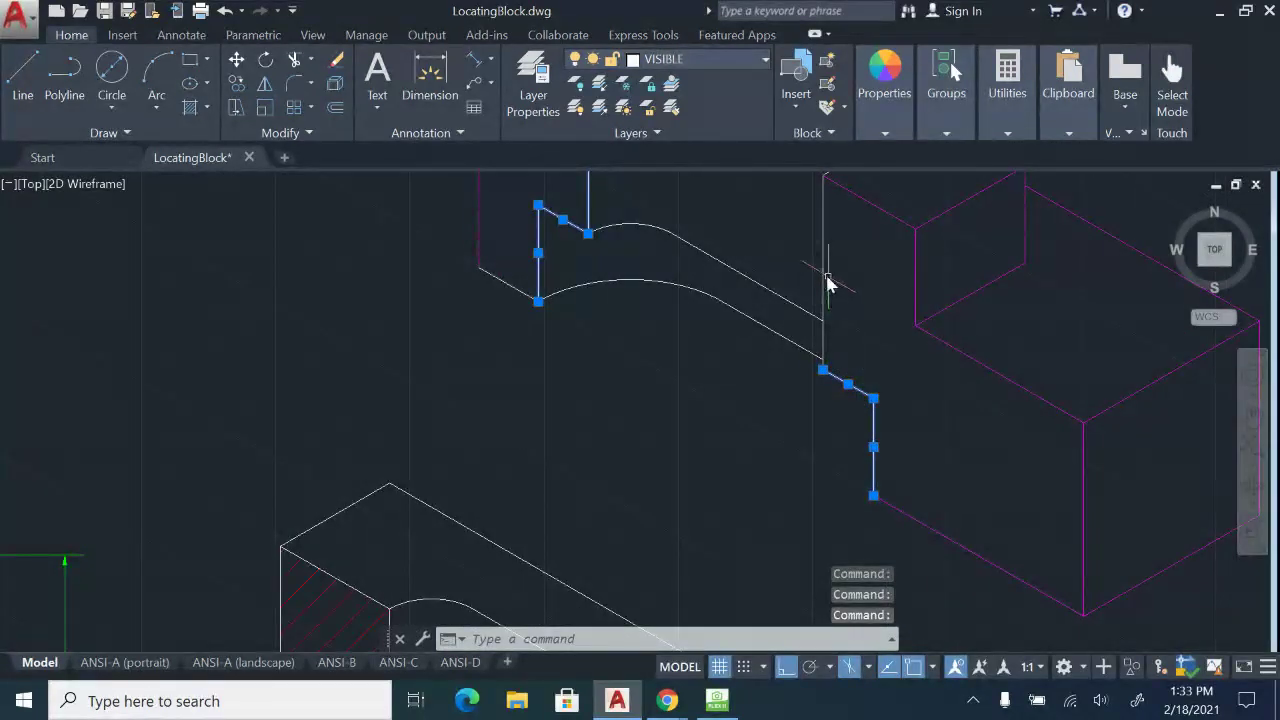
middle_click_drag(740, 238, 737, 349)
scroll(597, 389, "down", 2)
middle_click_drag(592, 392, 925, 178)
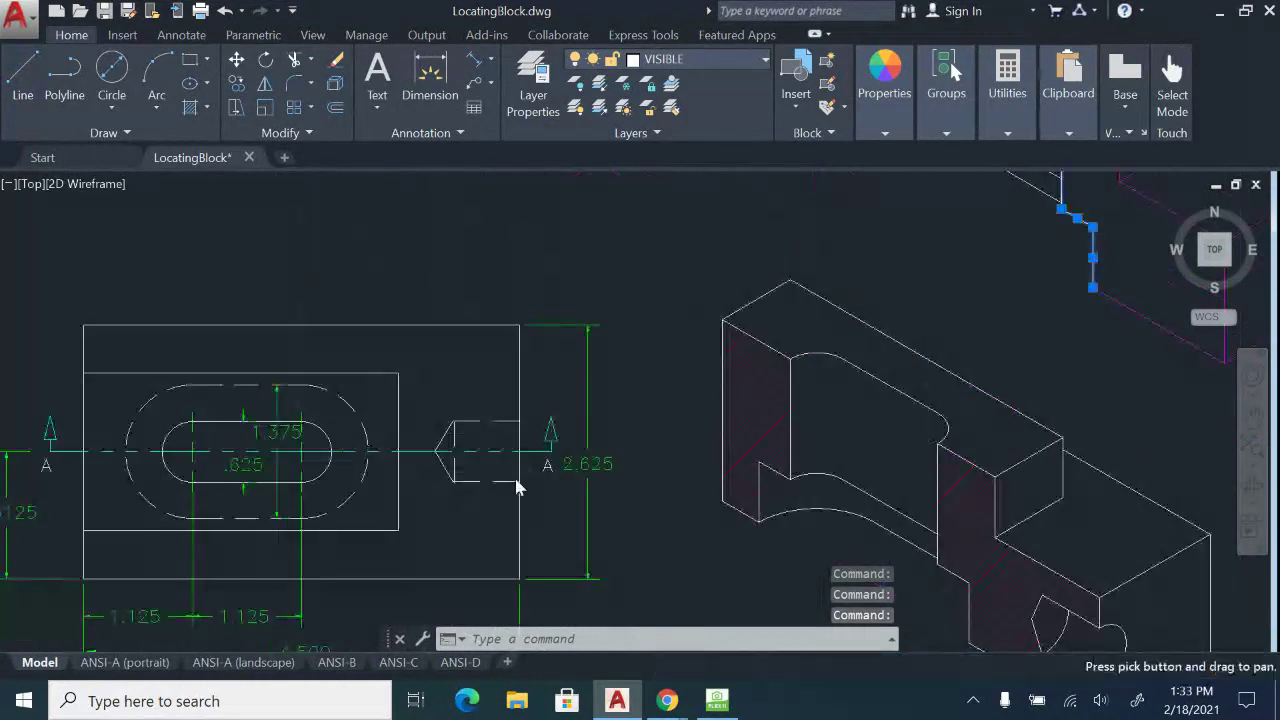
middle_click_drag(517, 480, 680, 286)
middle_click_drag(313, 491, 469, 286)
scroll(561, 536, "up", 2)
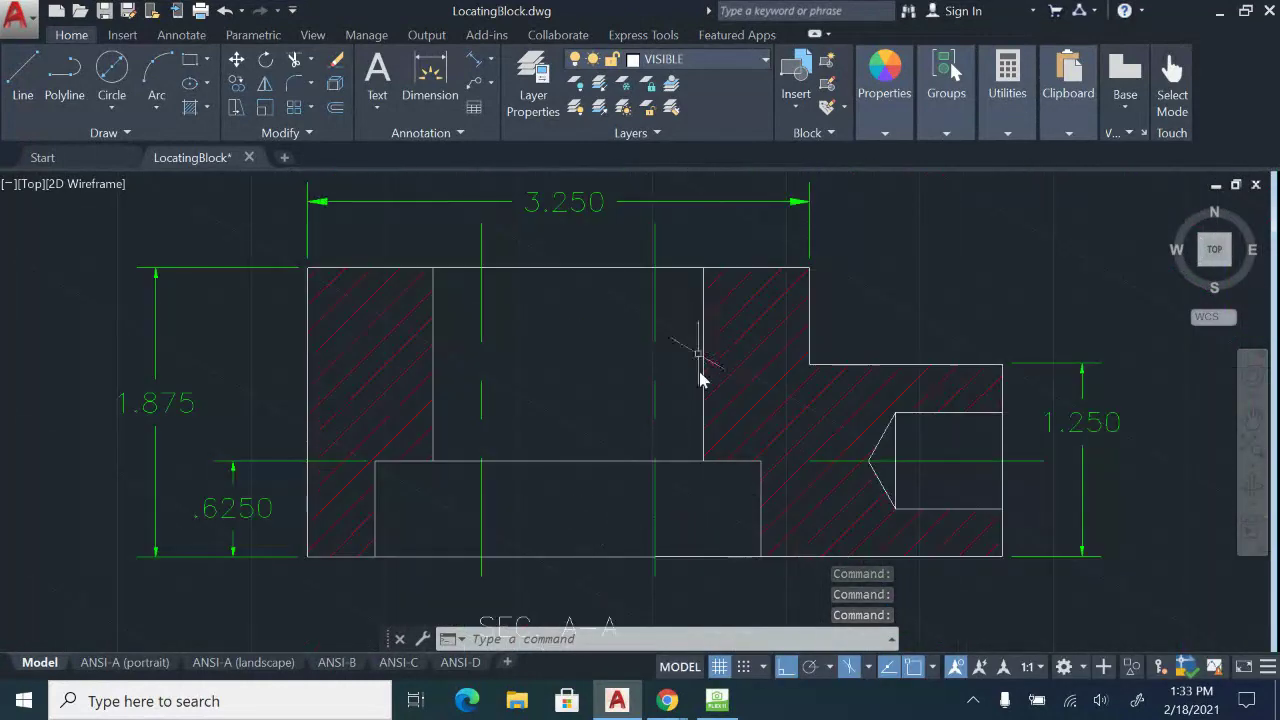
scroll(700, 378, "down", 3)
scroll(700, 350, "up", 4)
key("Escape")
middle_click_drag(811, 473, 840, 507)
scroll(765, 512, "up", 5)
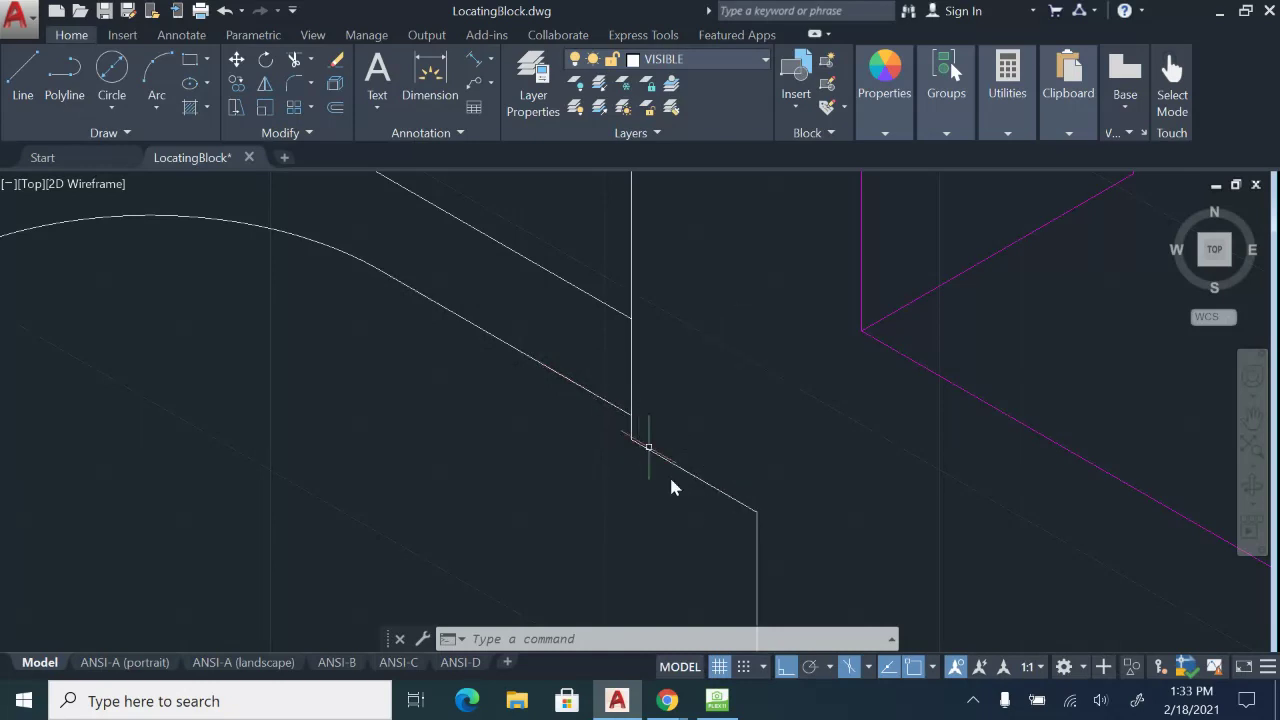
scroll(722, 402, "down", 4)
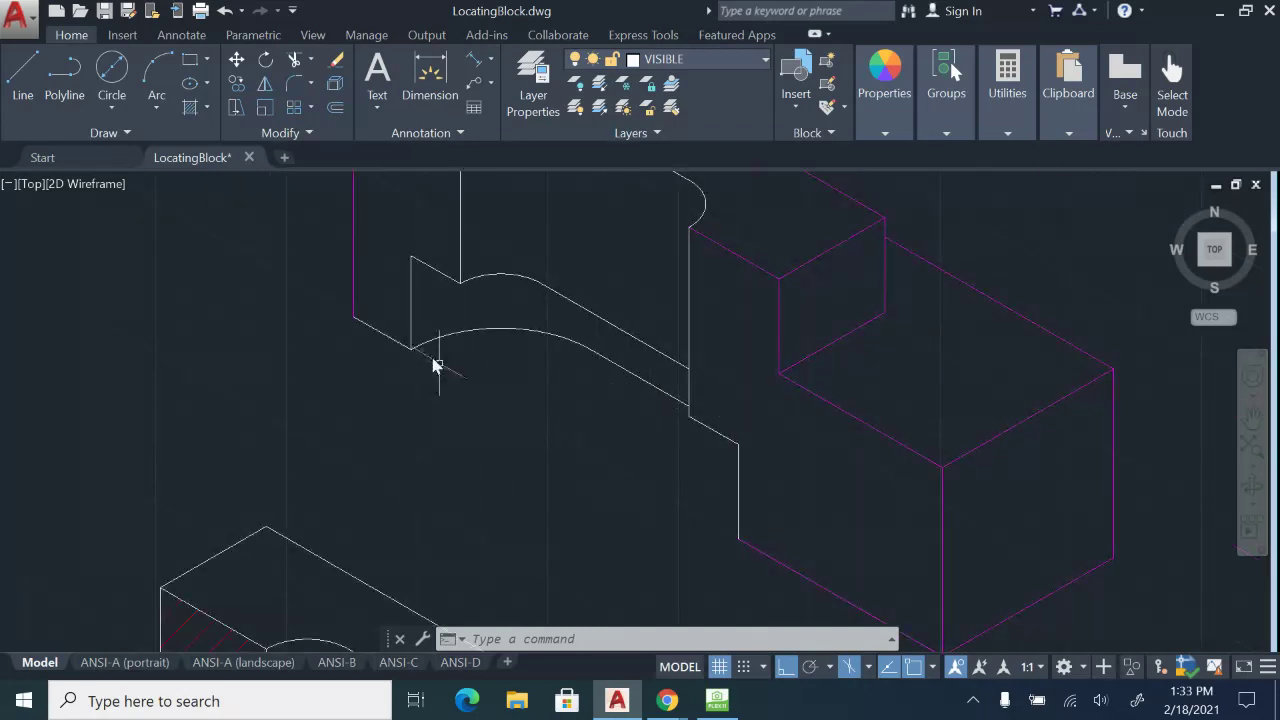
scroll(695, 405, "up", 4)
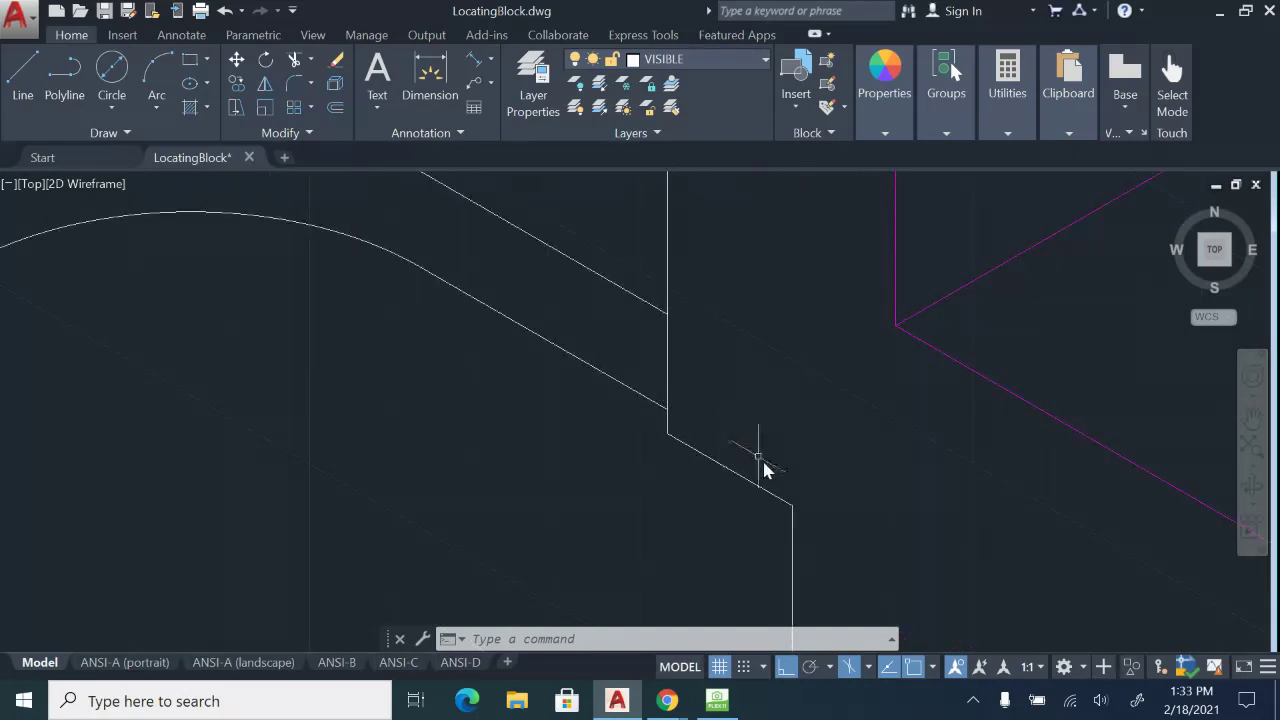
scroll(808, 469, "down", 4)
middle_click_drag(855, 482, 631, 382)
middle_click_drag(834, 458, 842, 438)
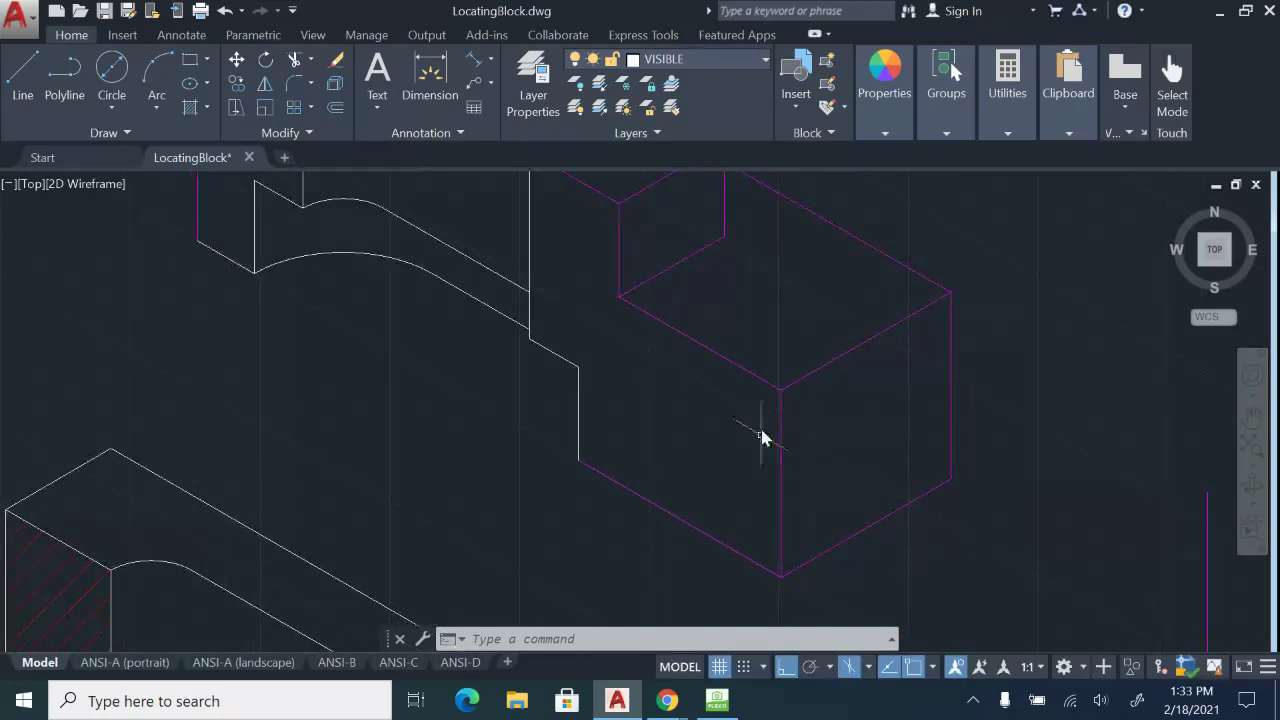
middle_click_drag(760, 430, 766, 330)
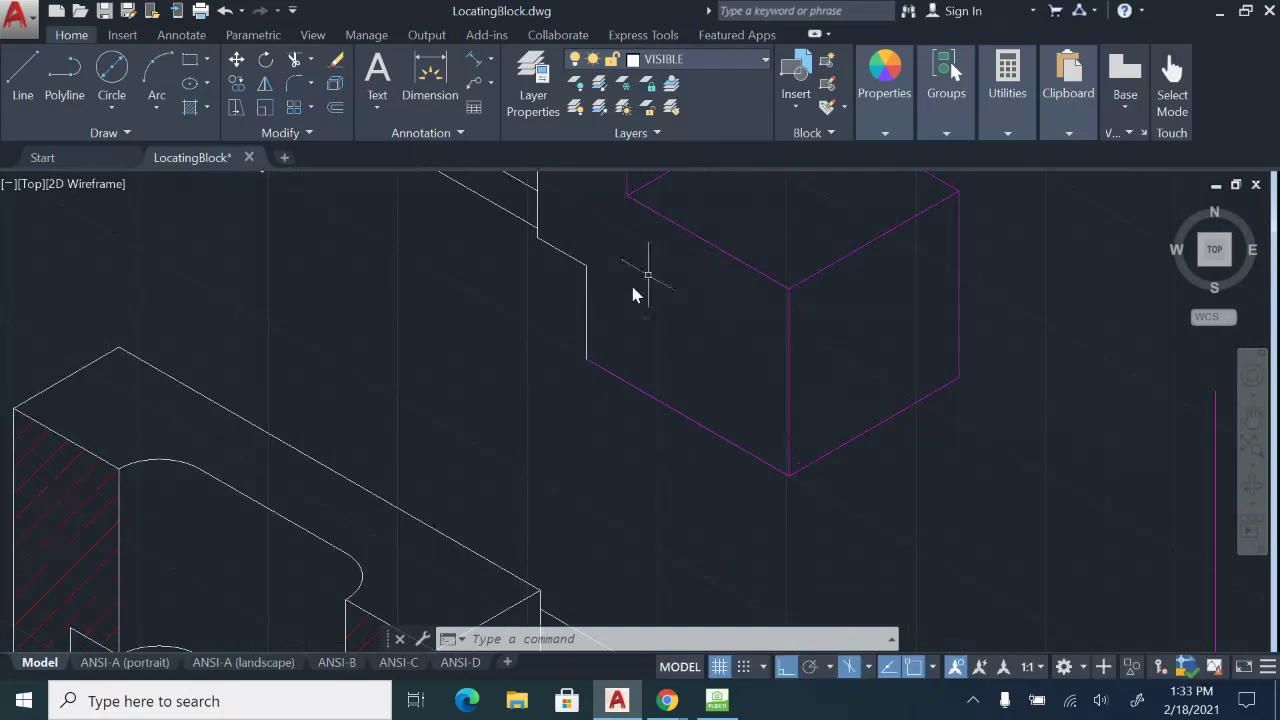
Draw a 5/8-long vertical line from the magenta box's corner.
left_click(40, 100)
left_click(788, 474)
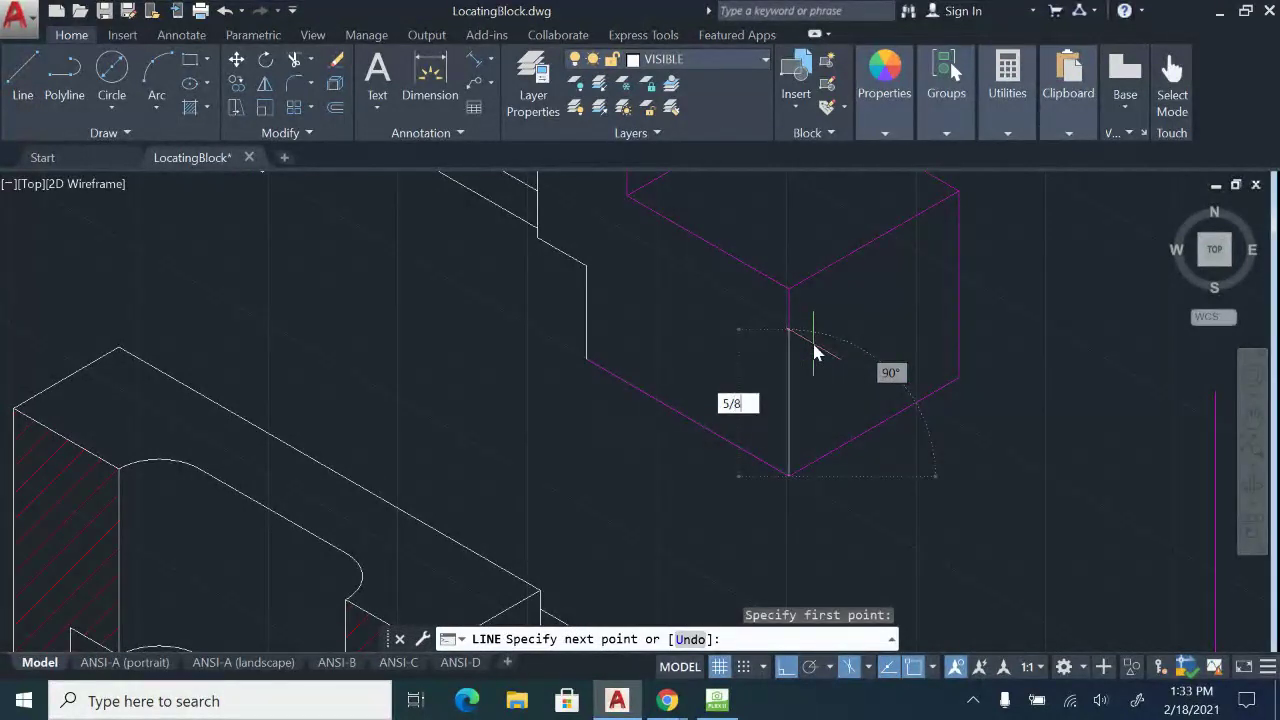
key("Return")
key("Escape")
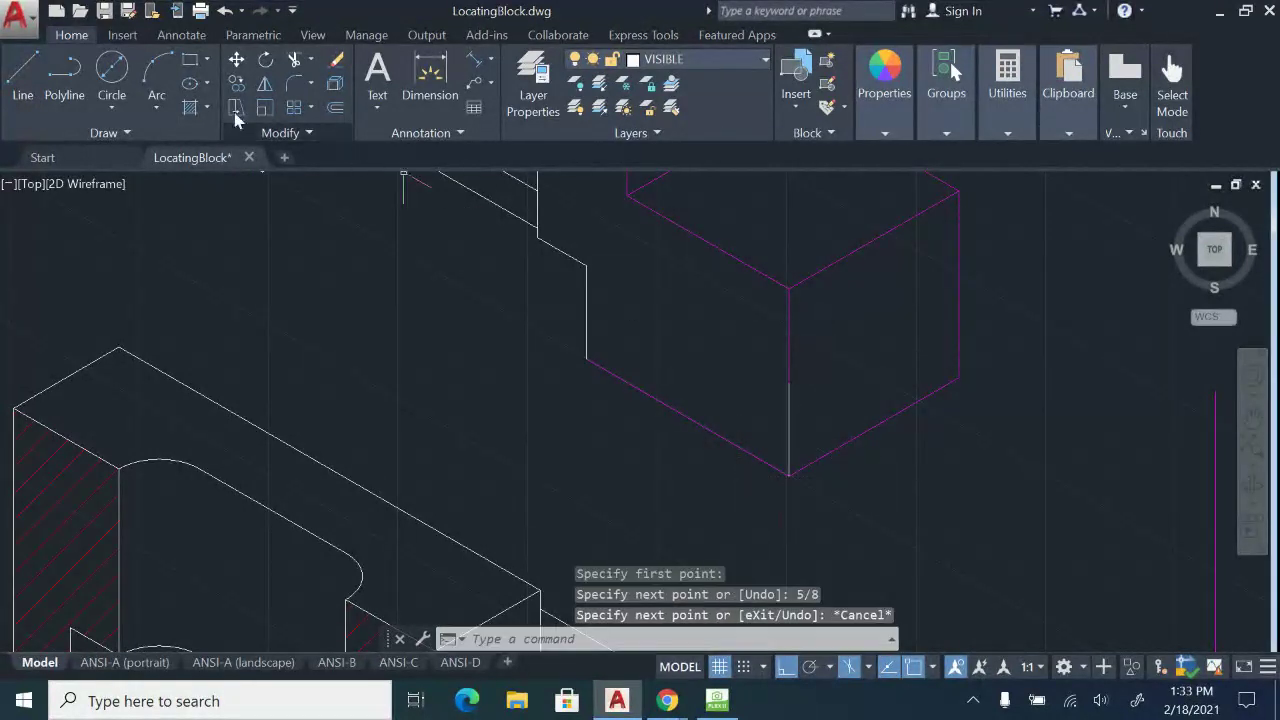
Add a 5/8-diameter Right-isoplane isocircle centred on the line, then bring up HoverCam.
type("el")
key("Return")
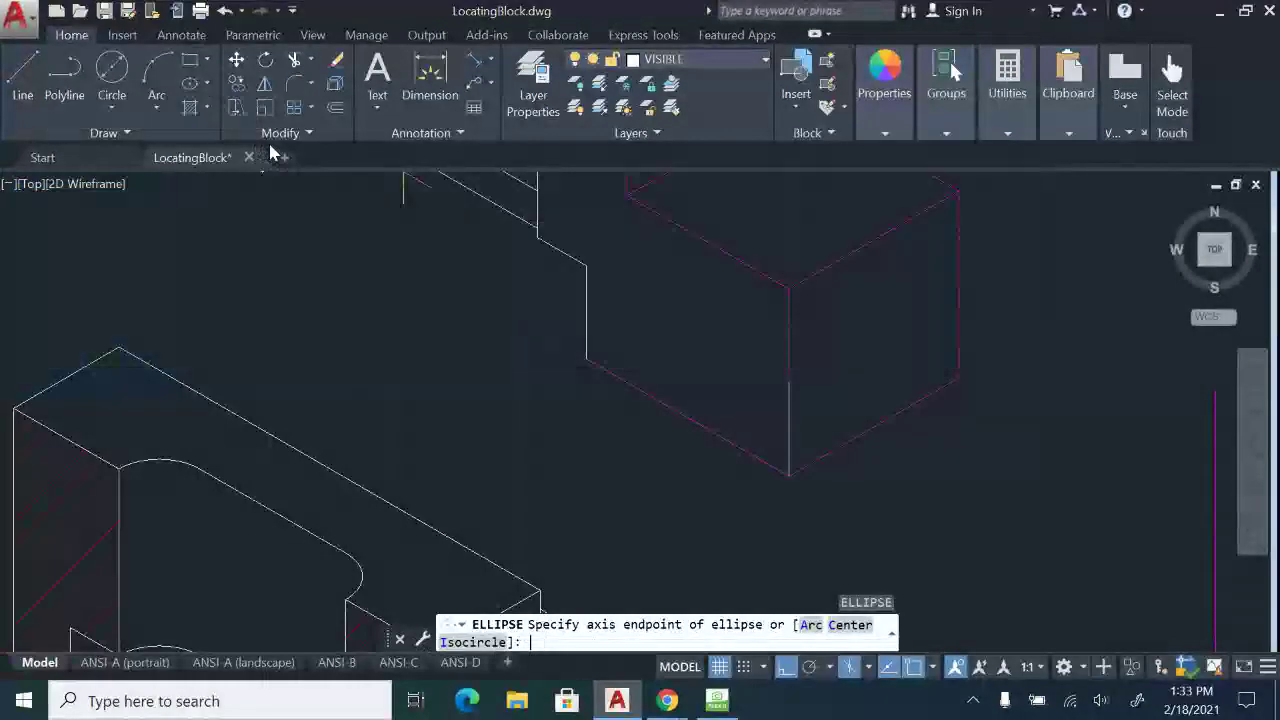
type("i")
key("Return")
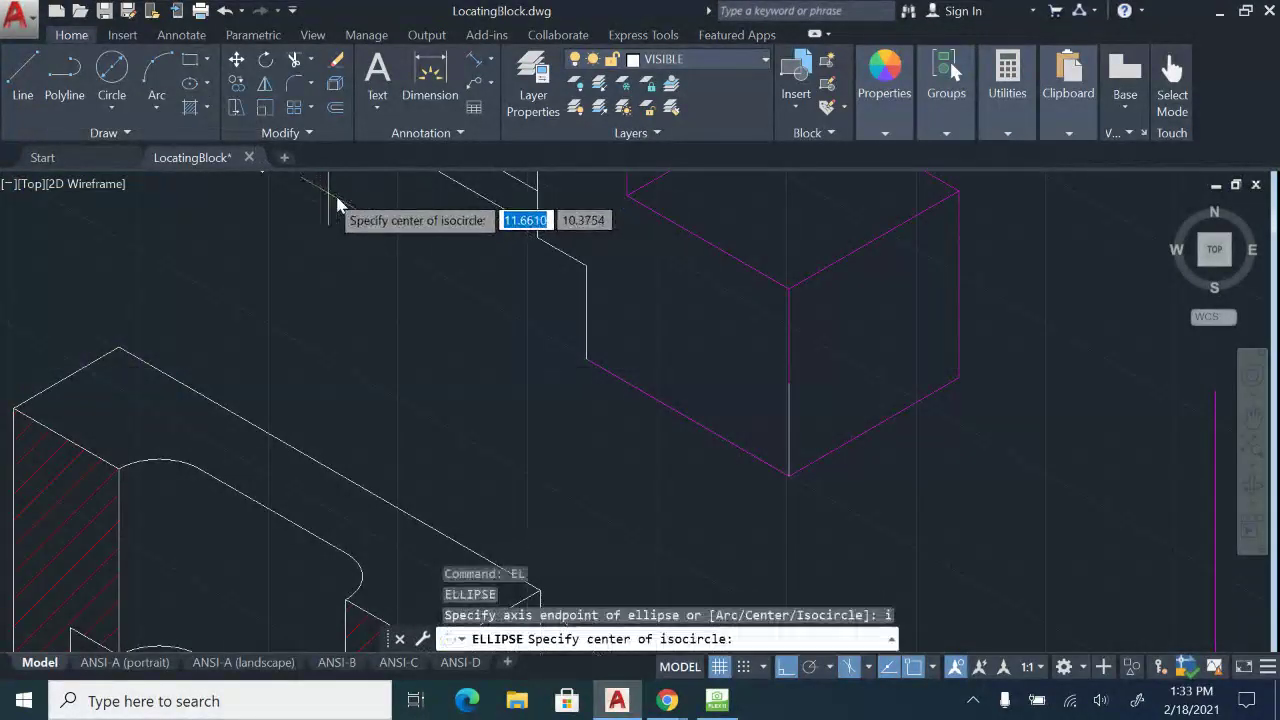
left_click(789, 400)
key("F5")
key("F5")
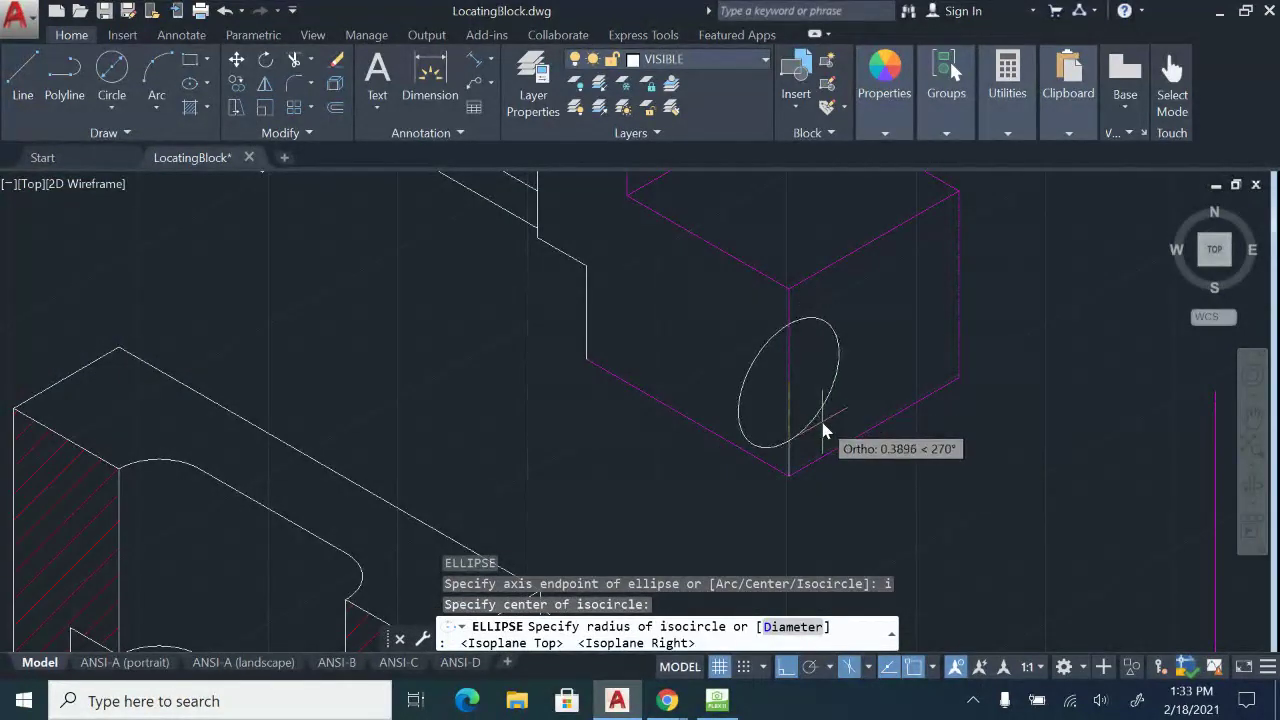
type("d")
key("Return")
type("5/8")
key("Return")
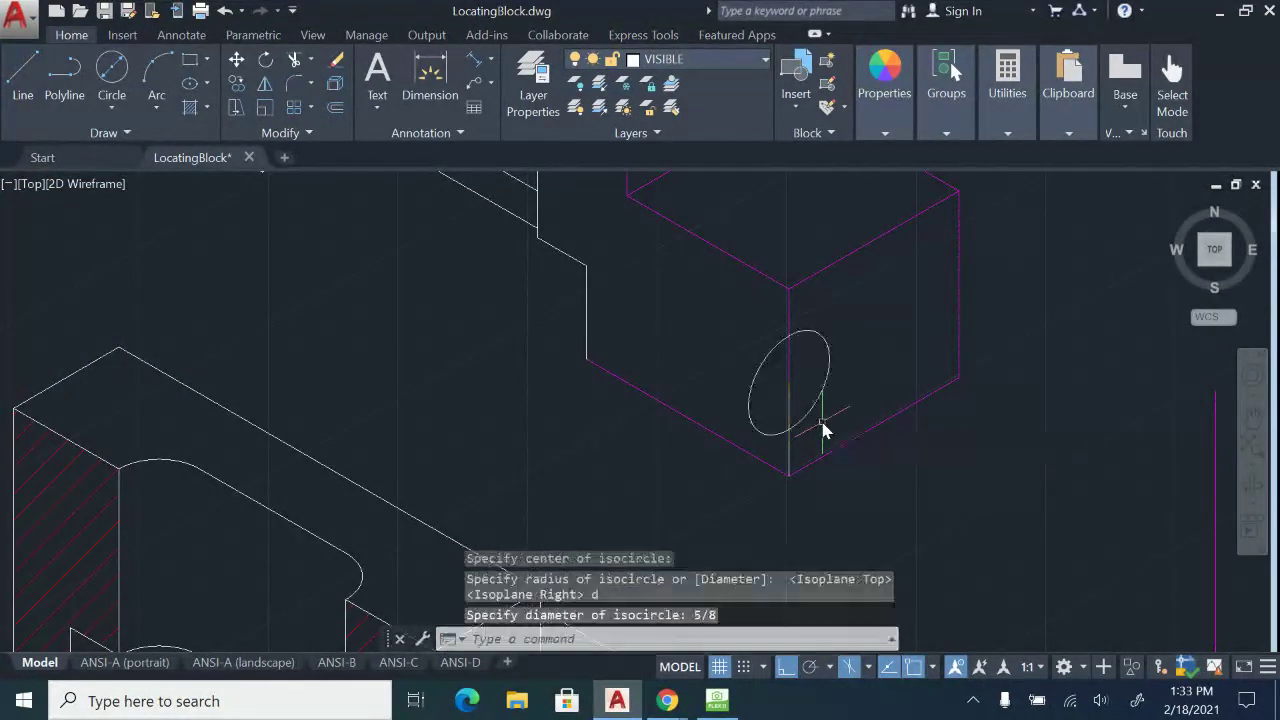
left_click(718, 701)
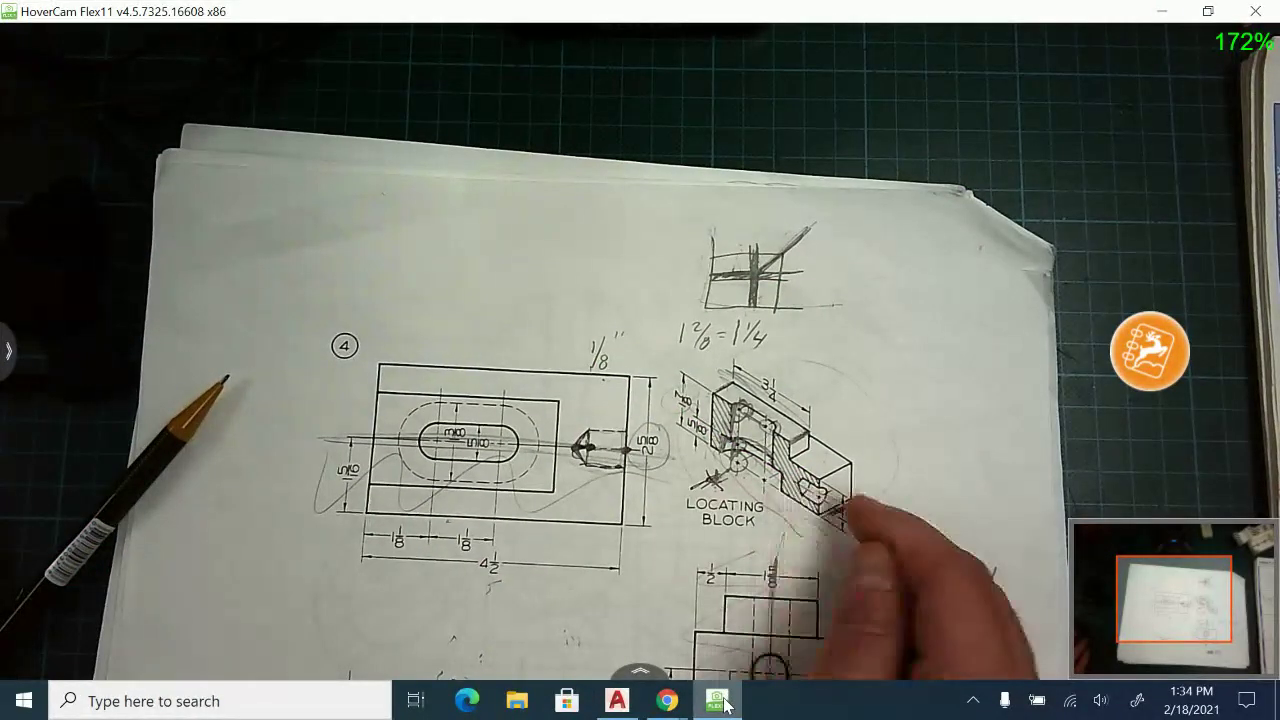
Back in AutoCAD, trim away the left half of the 5/8 isocircle.
left_click(627, 712)
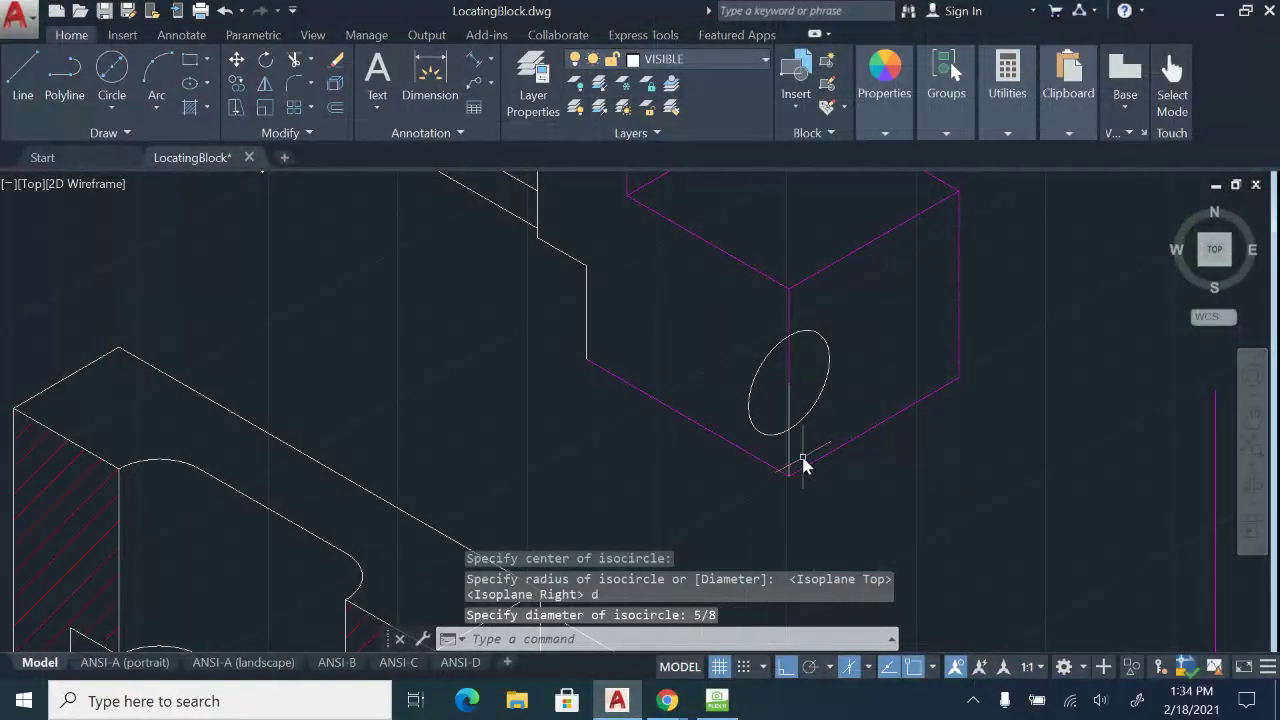
key("Escape")
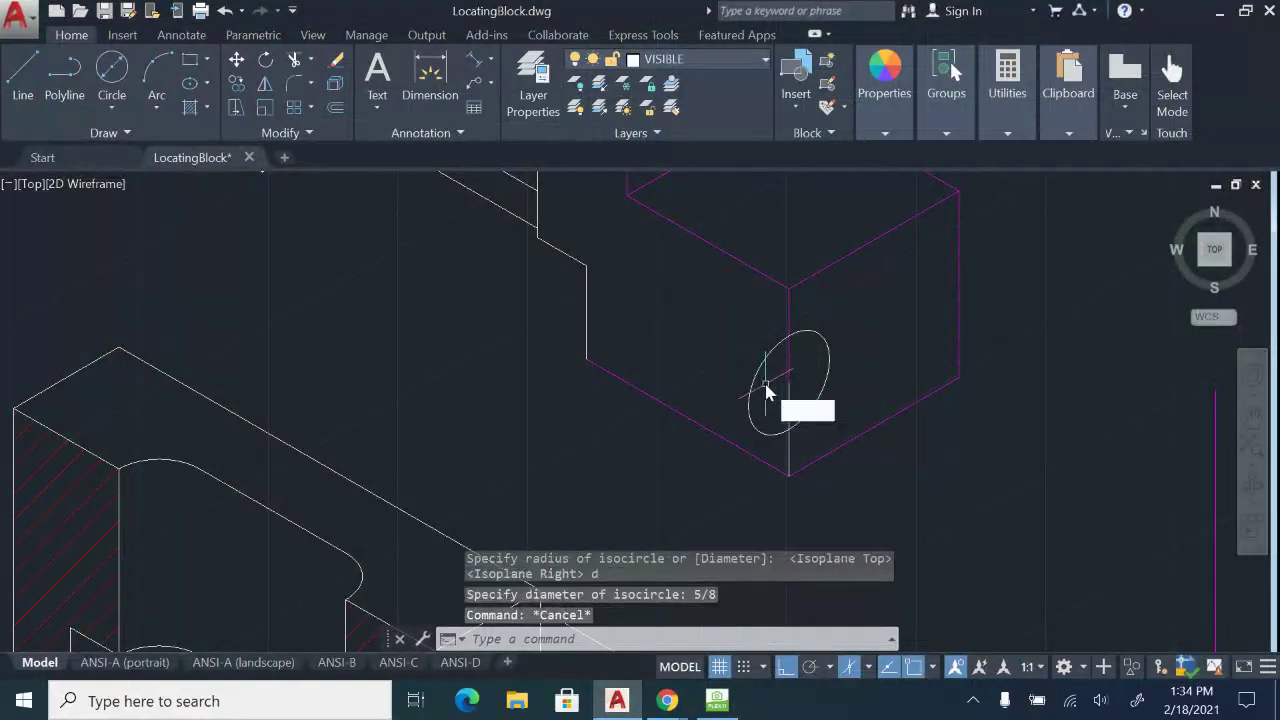
type("tr")
key("Return")
key("Return")
left_click(766, 384)
left_click(735, 361)
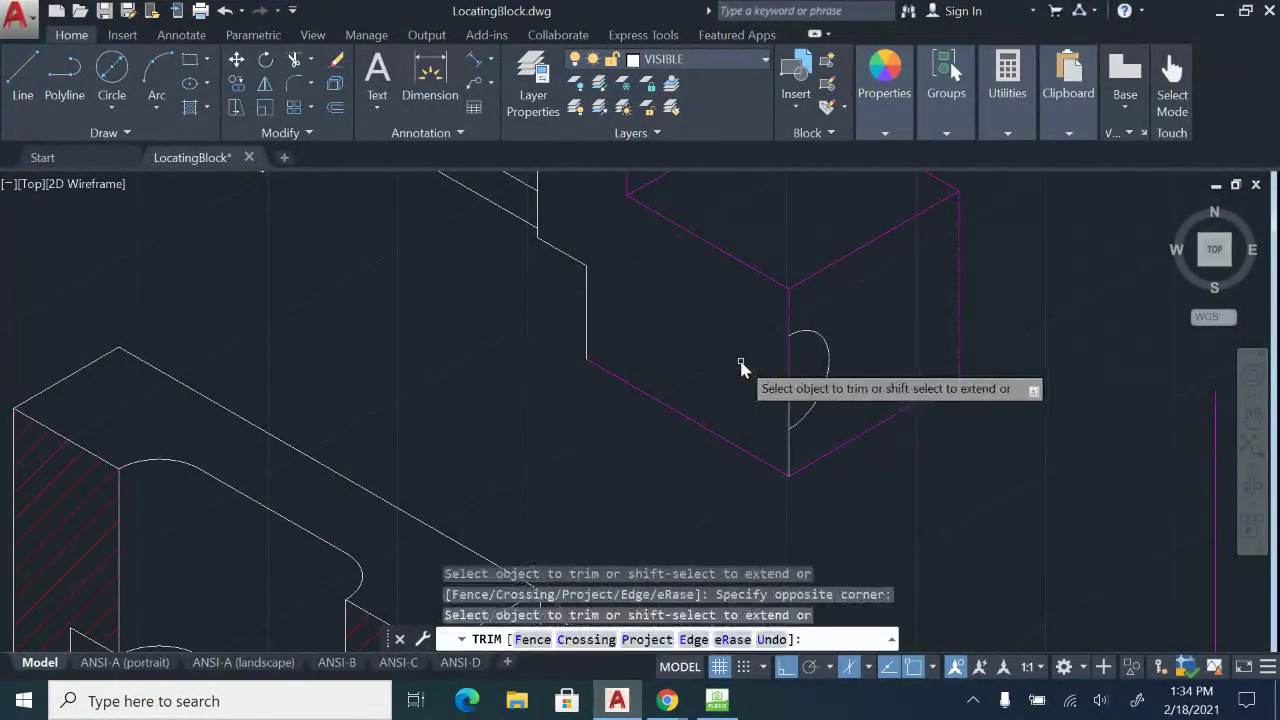
key("Escape")
Copy the half-isocircle 11/16 back along the Left isoplane.
left_click(831, 392)
left_click(786, 384)
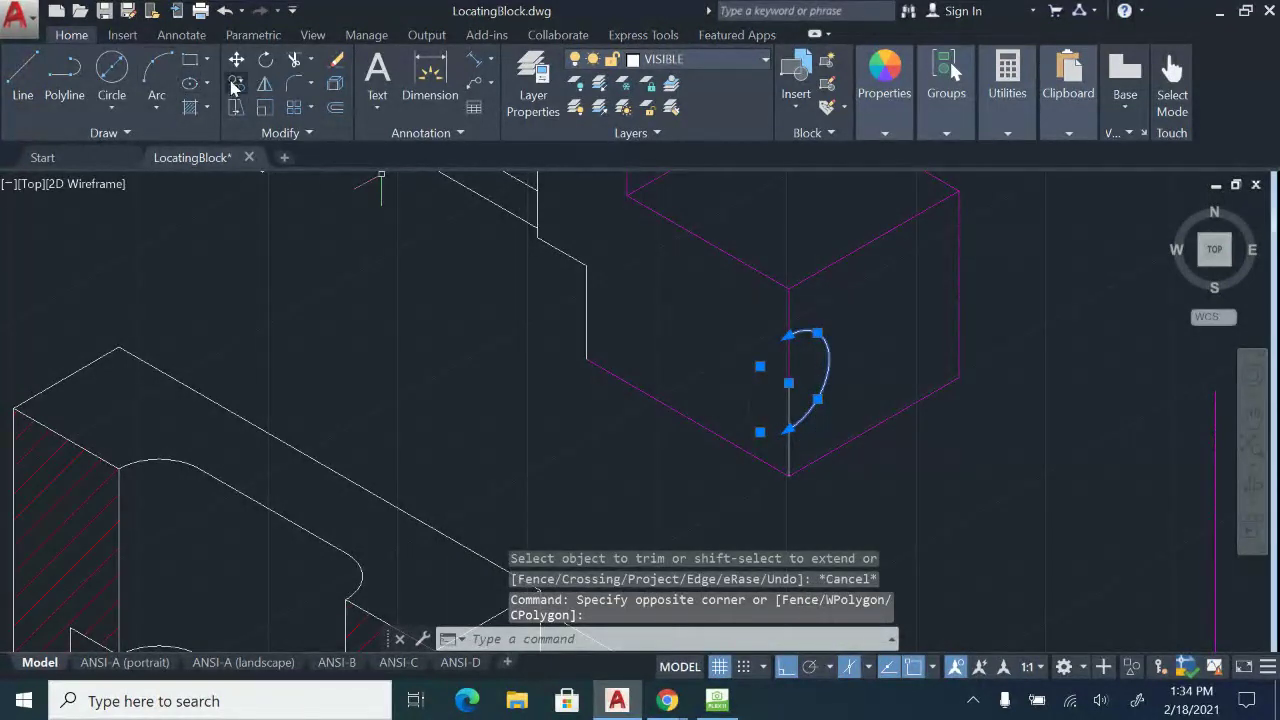
left_click(235, 85)
left_click(788, 431)
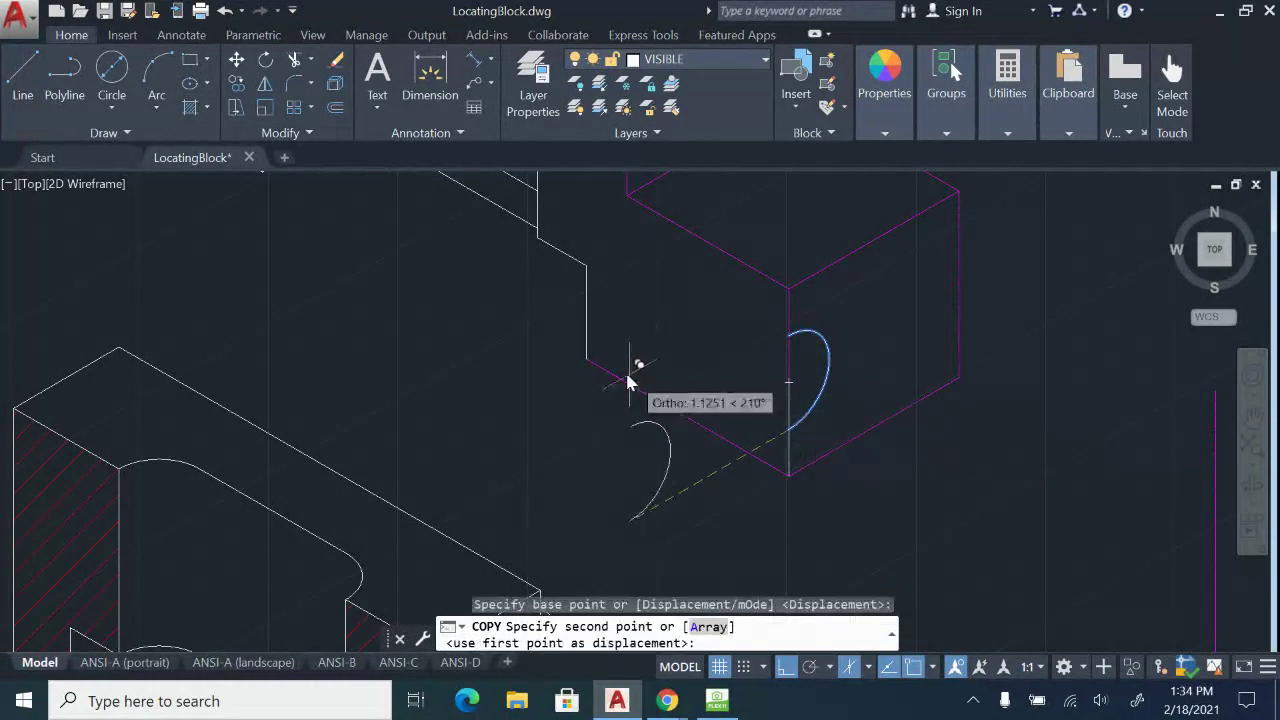
key("F5")
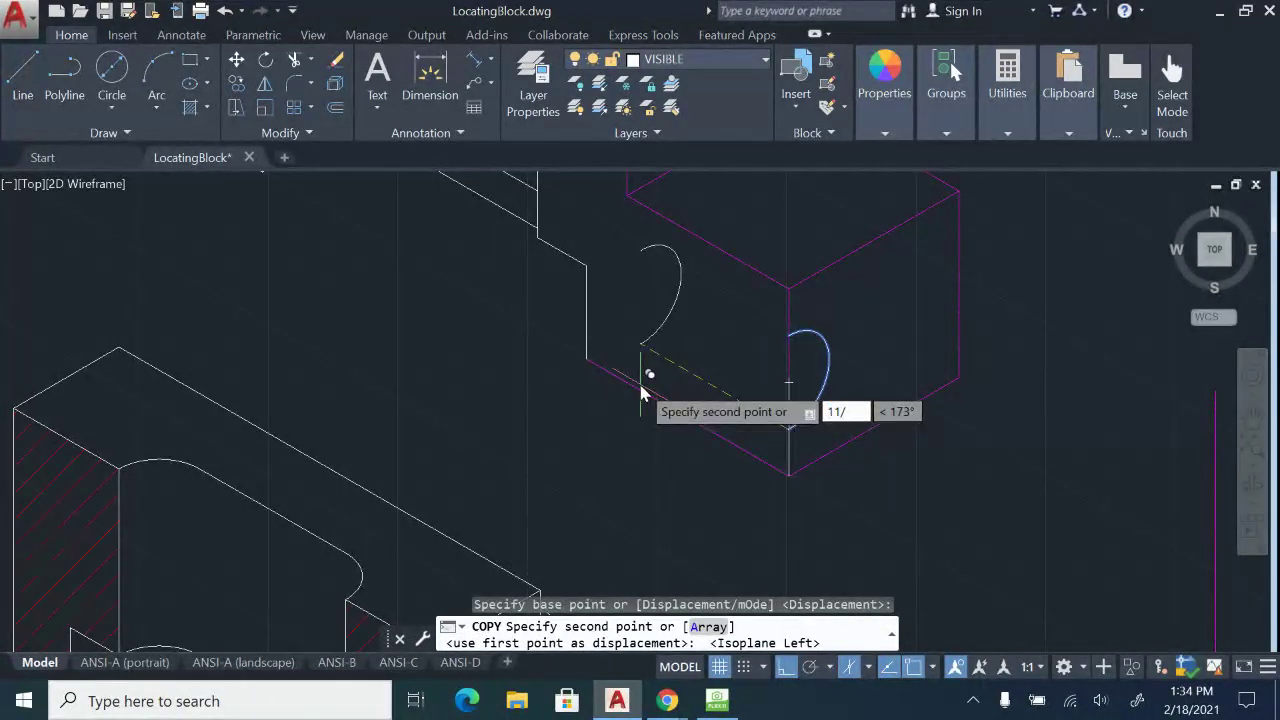
type("11/16")
key("Return")
key("Escape")
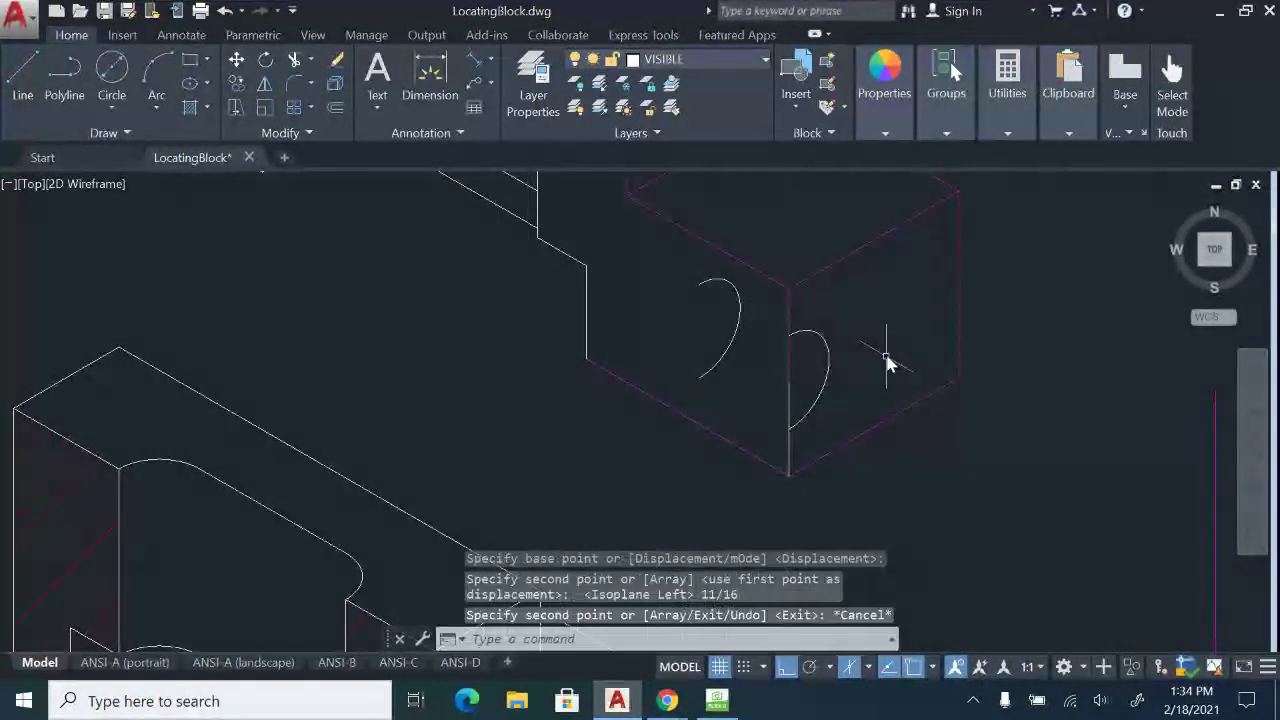
Draw lines joining the top and bottom ends of the front and back arcs.
left_click(22, 78)
scroll(737, 380, "up", 2)
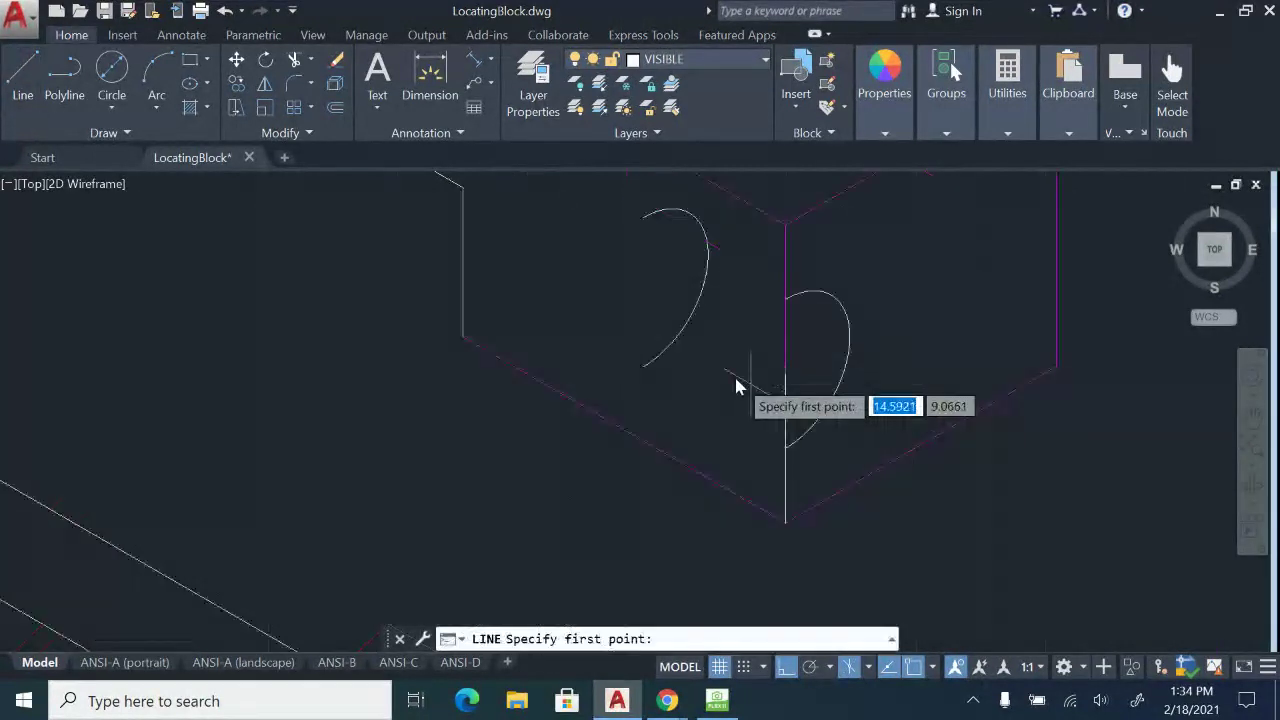
left_click(645, 366)
left_click(787, 449)
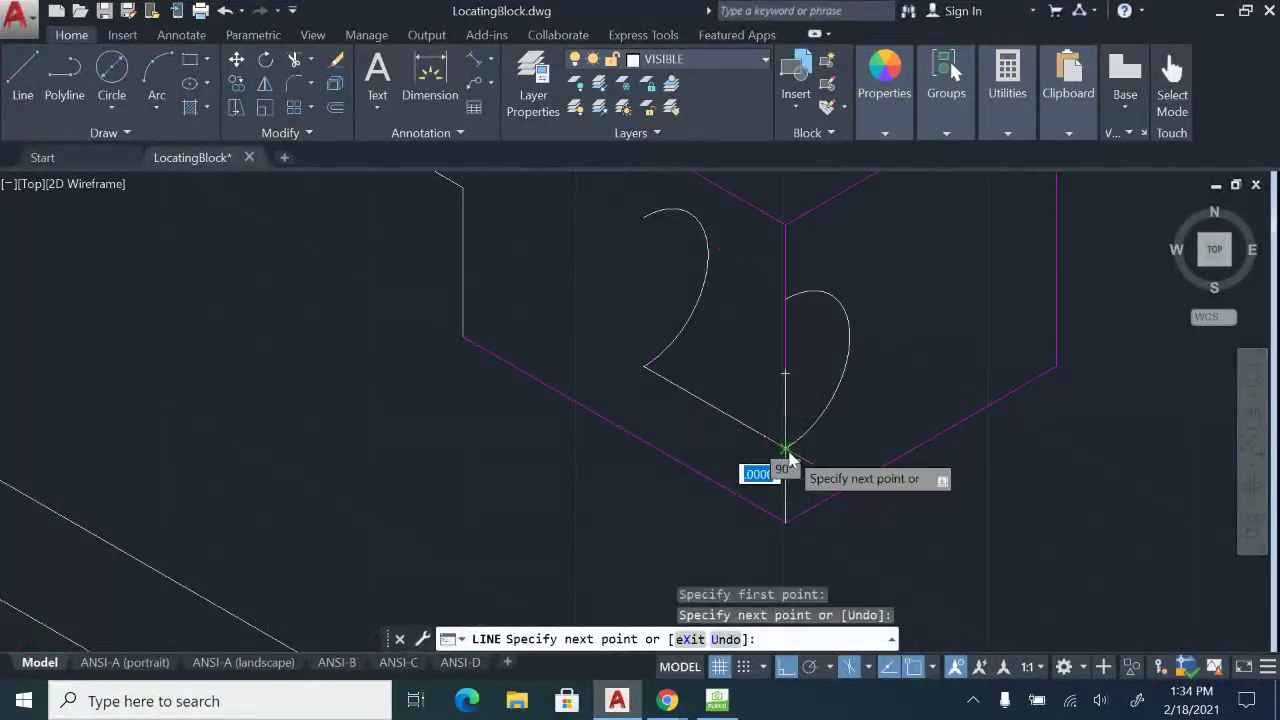
key("Escape")
key("Return")
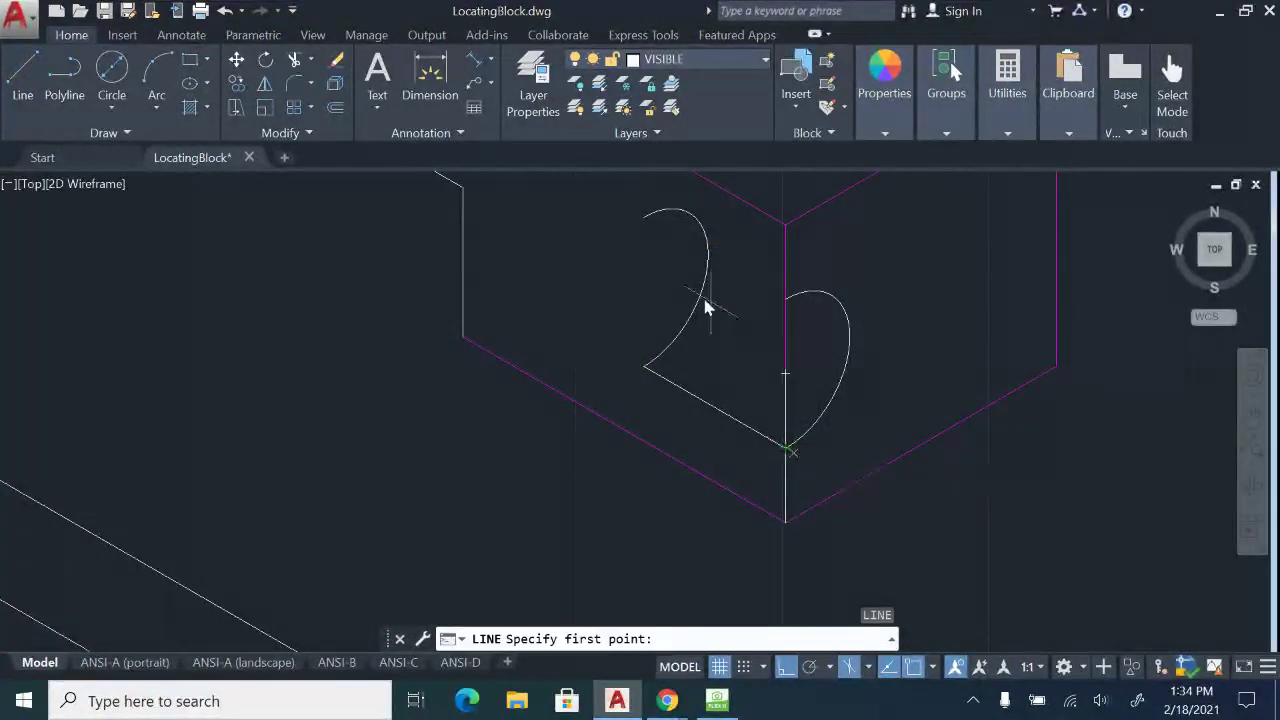
left_click(645, 215)
left_click(787, 298)
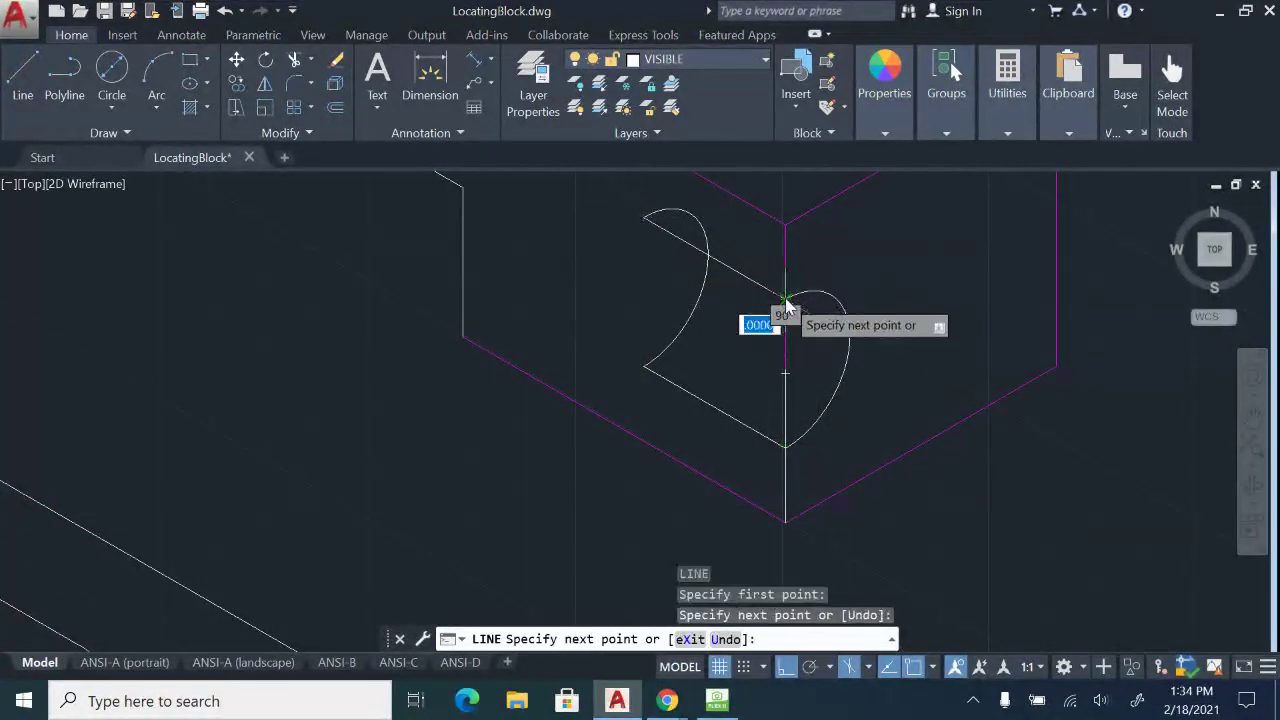
key("Escape")
key("Return")
left_click(644, 216)
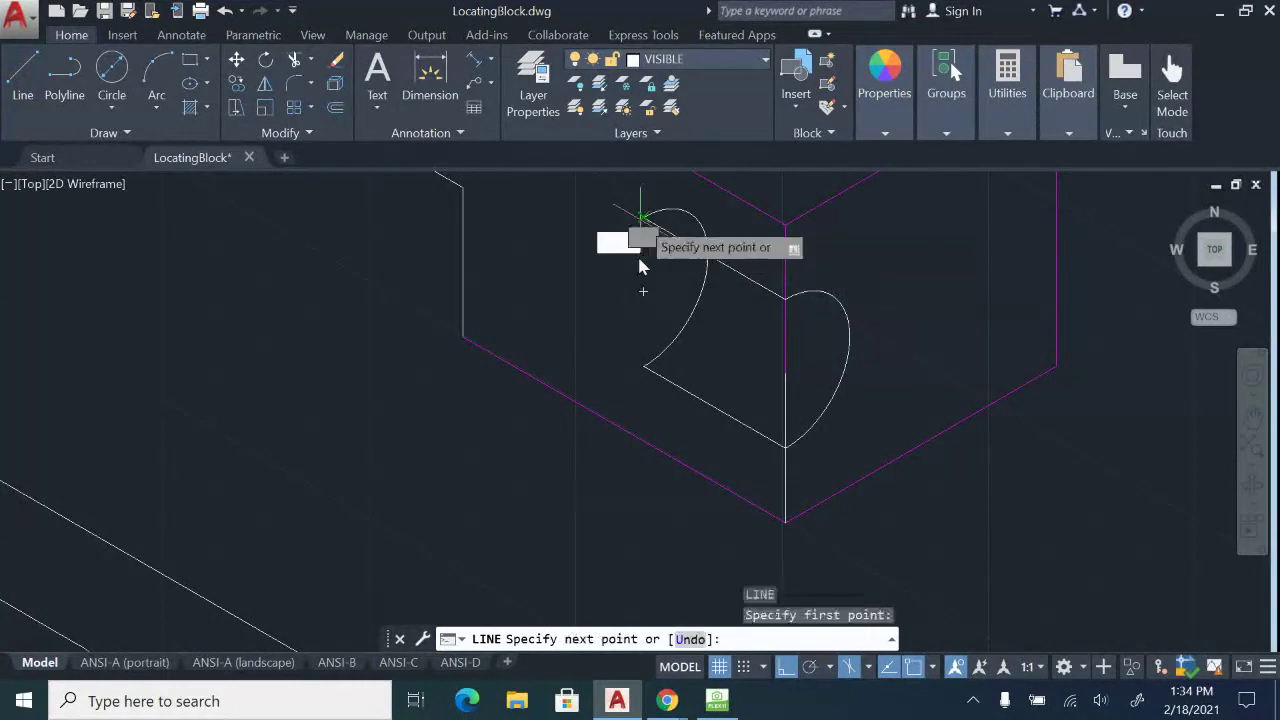
left_click(643, 361)
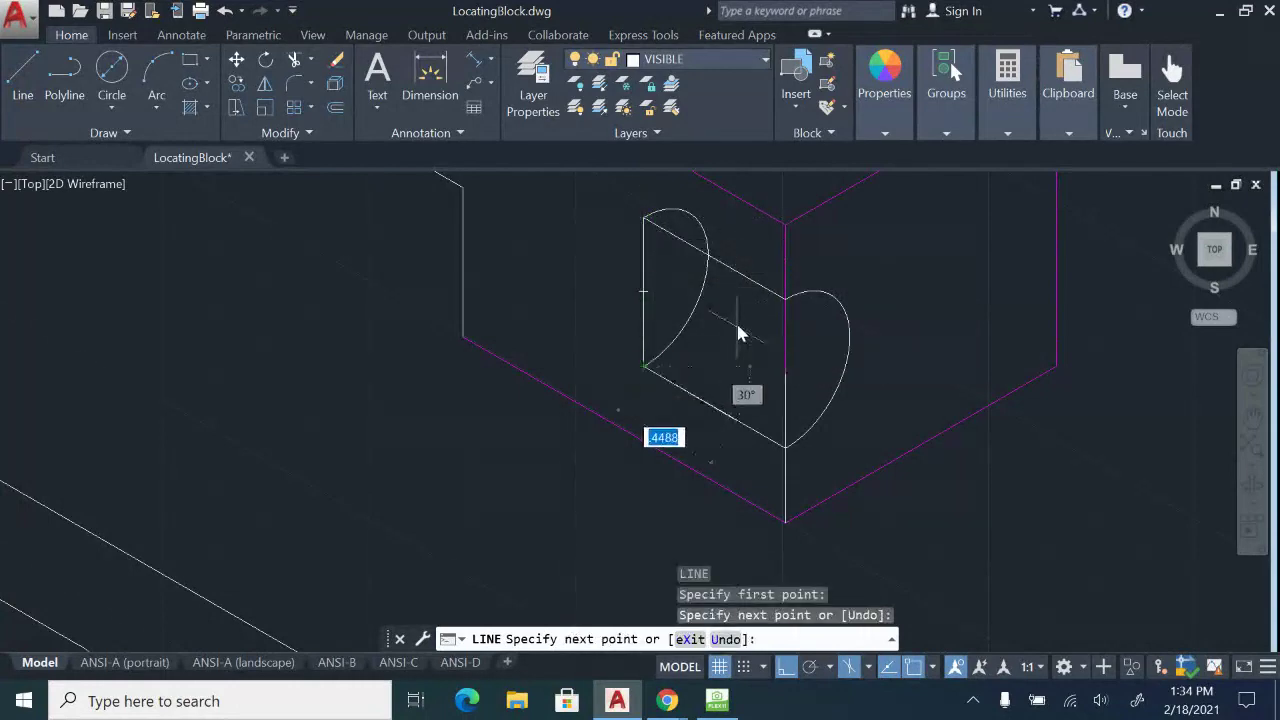
key("Escape")
scroll(626, 353, "down", 4)
middle_click_drag(808, 394, 1086, 514)
middle_click_drag(743, 402, 1051, 160)
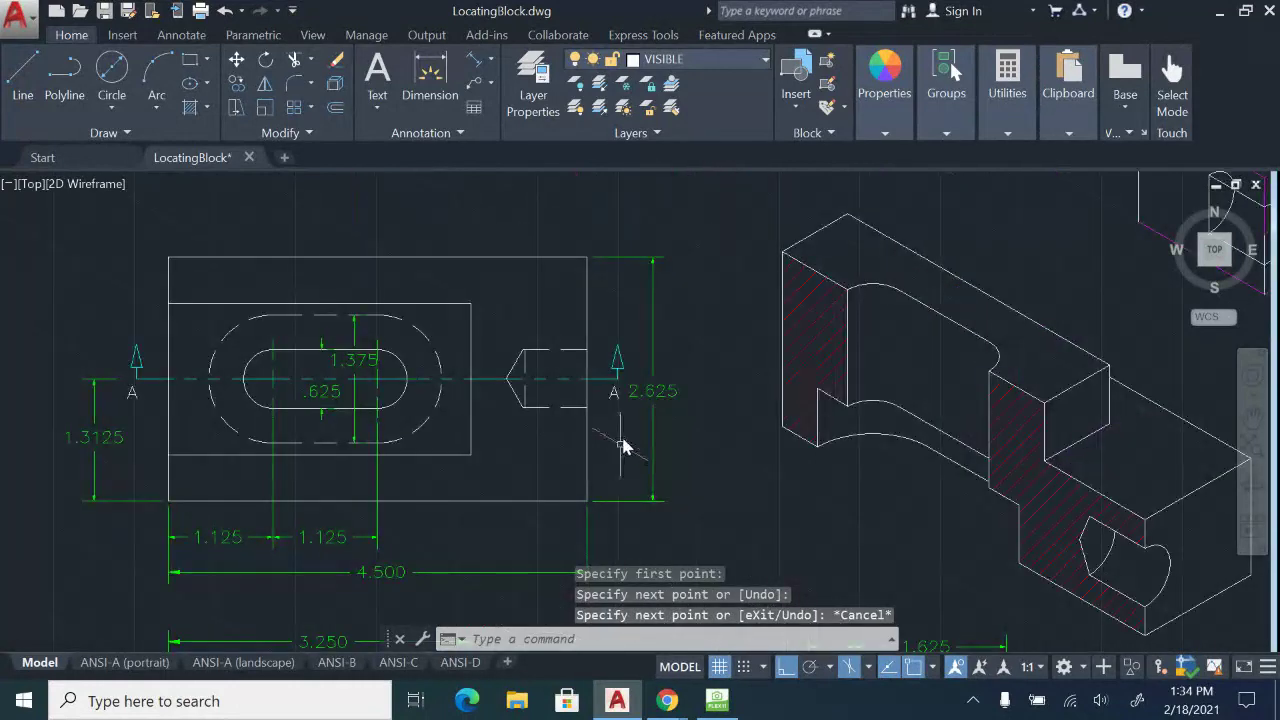
mouse_move(620, 438)
middle_mouse_down()
mouse_move(645, 198)
mouse_move(637, 248)
middle_mouse_up()
scroll(593, 371, "up", 2)
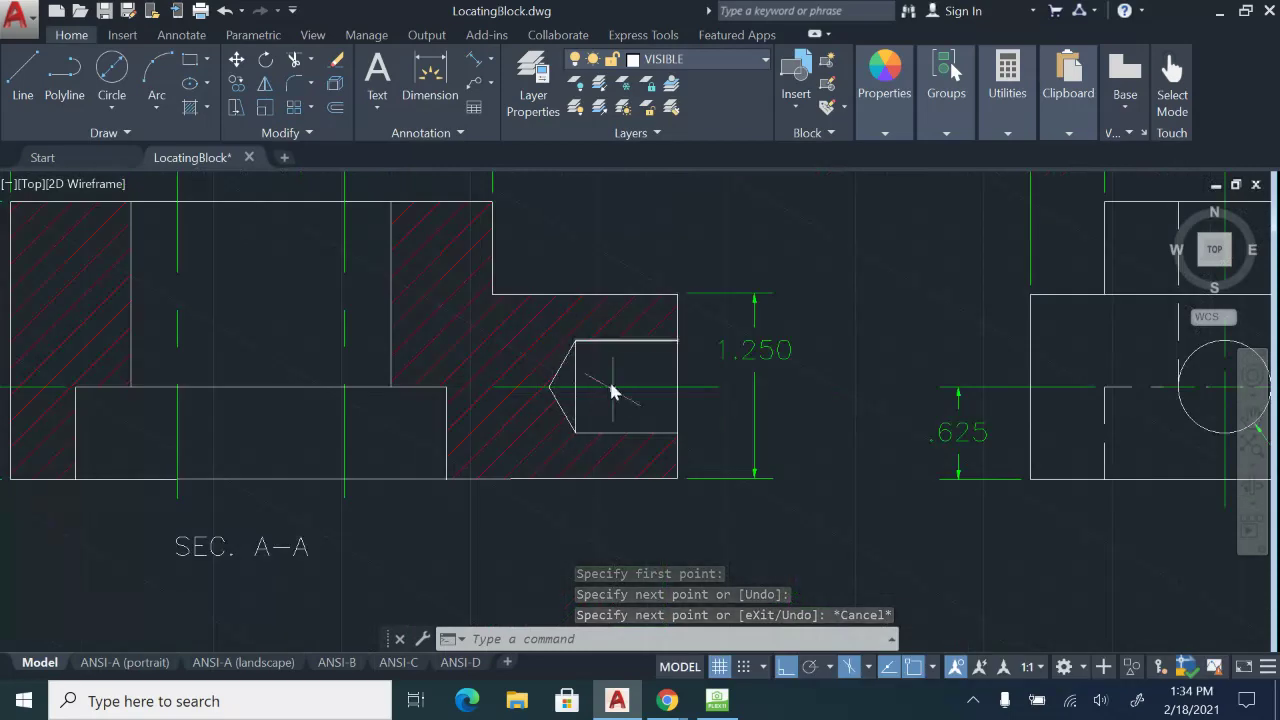
scroll(607, 380, "down", 4)
scroll(603, 388, "up", 5)
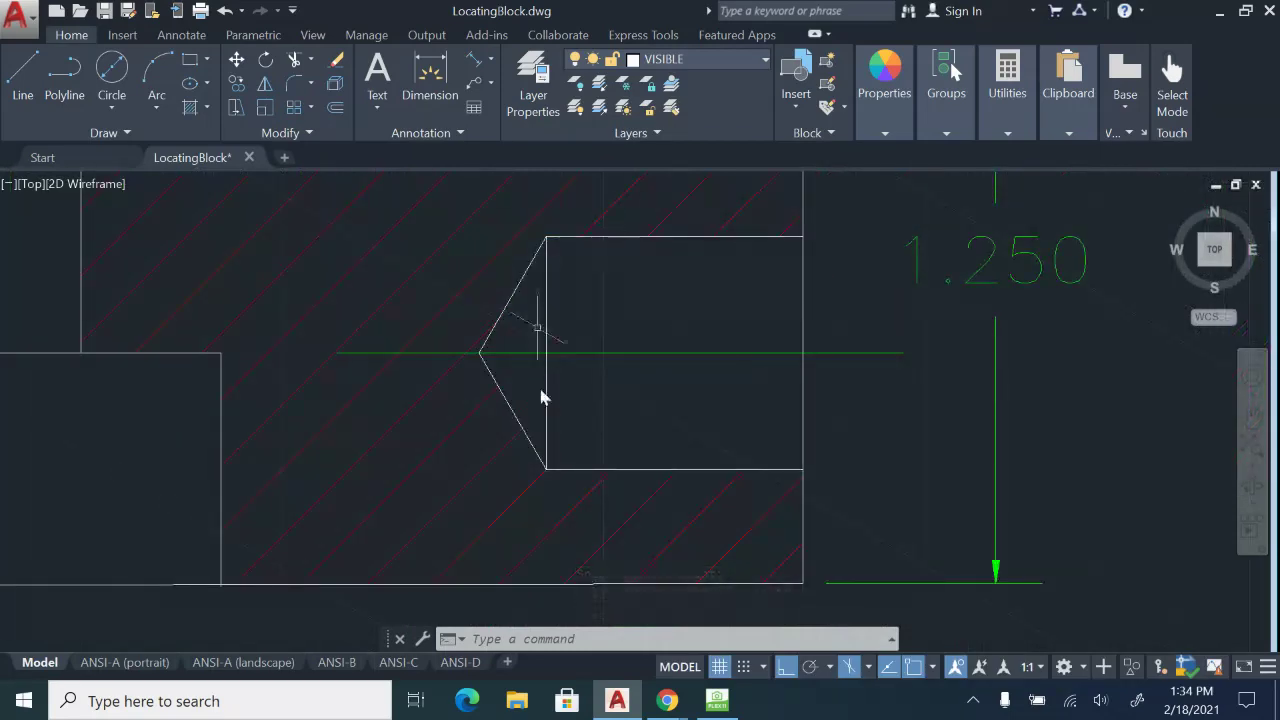
scroll(539, 371, "down", 5)
mouse_move(668, 384)
middle_mouse_down()
mouse_move(566, 461)
mouse_move(522, 515)
middle_mouse_up()
middle_click_drag(783, 410, 637, 543)
middle_click_drag(804, 396, 775, 463)
scroll(803, 456, "up", 2)
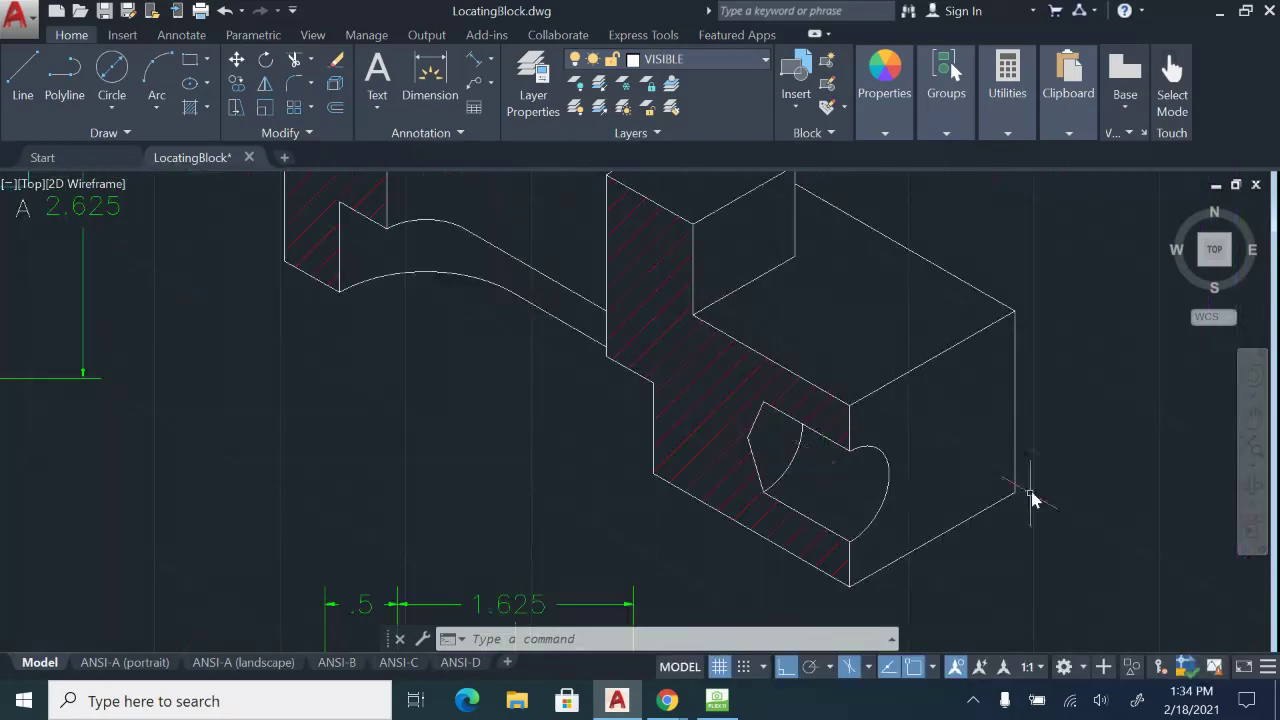
middle_click_drag(932, 387, 914, 497)
scroll(789, 434, "down", 4)
scroll(820, 337, "up", 6)
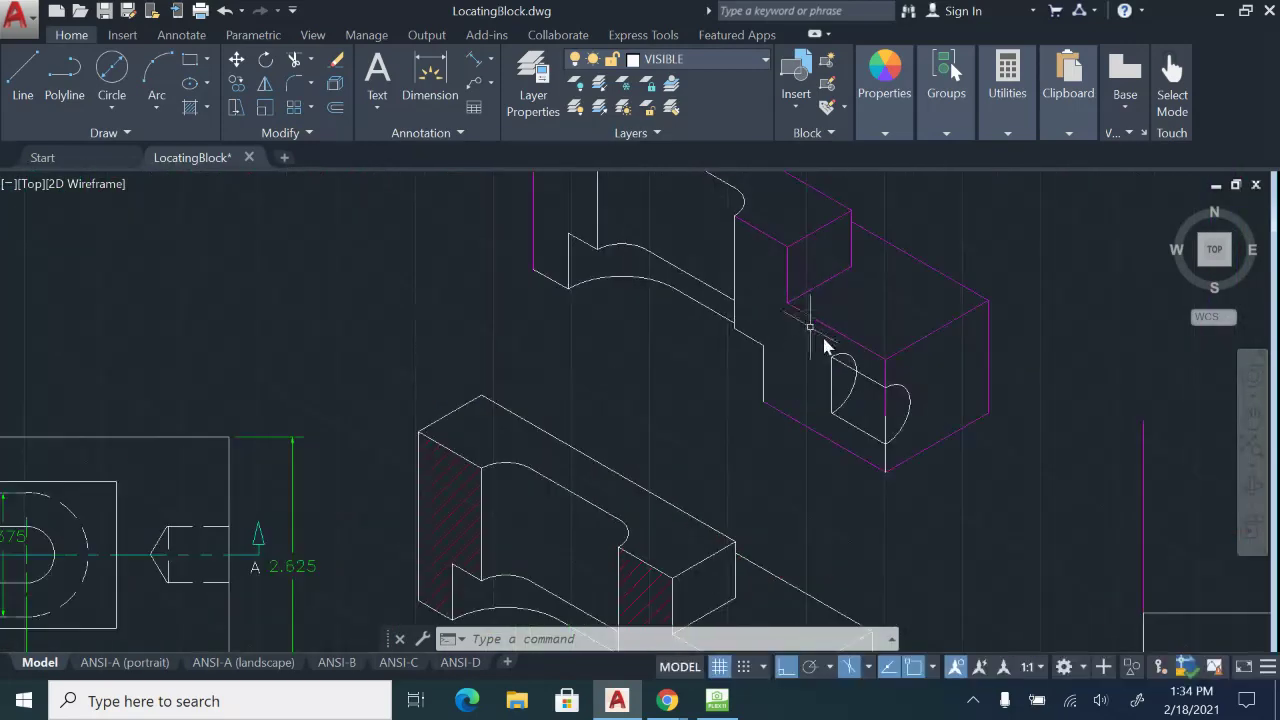
middle_click_drag(840, 357, 714, 283)
Draw lines from the back arc: .125 at 150° and 5/8 vertically, closing at the arc's top.
left_click(23, 78)
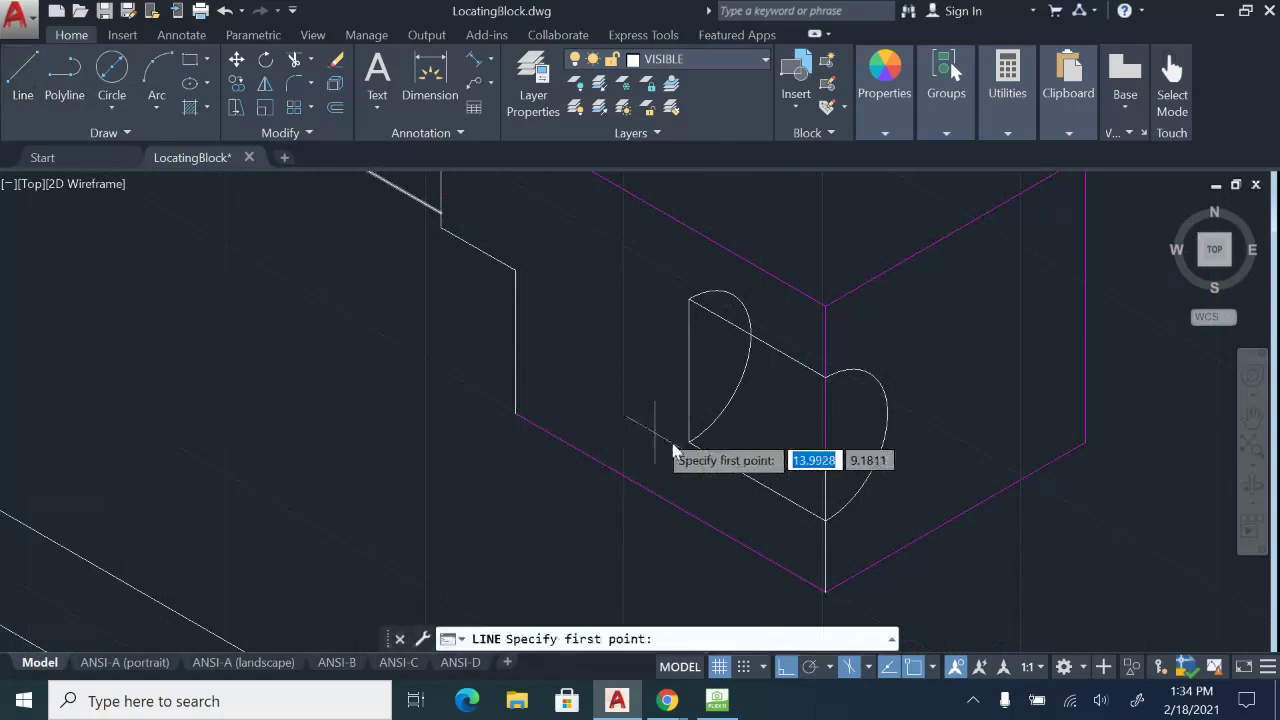
left_click(689, 443)
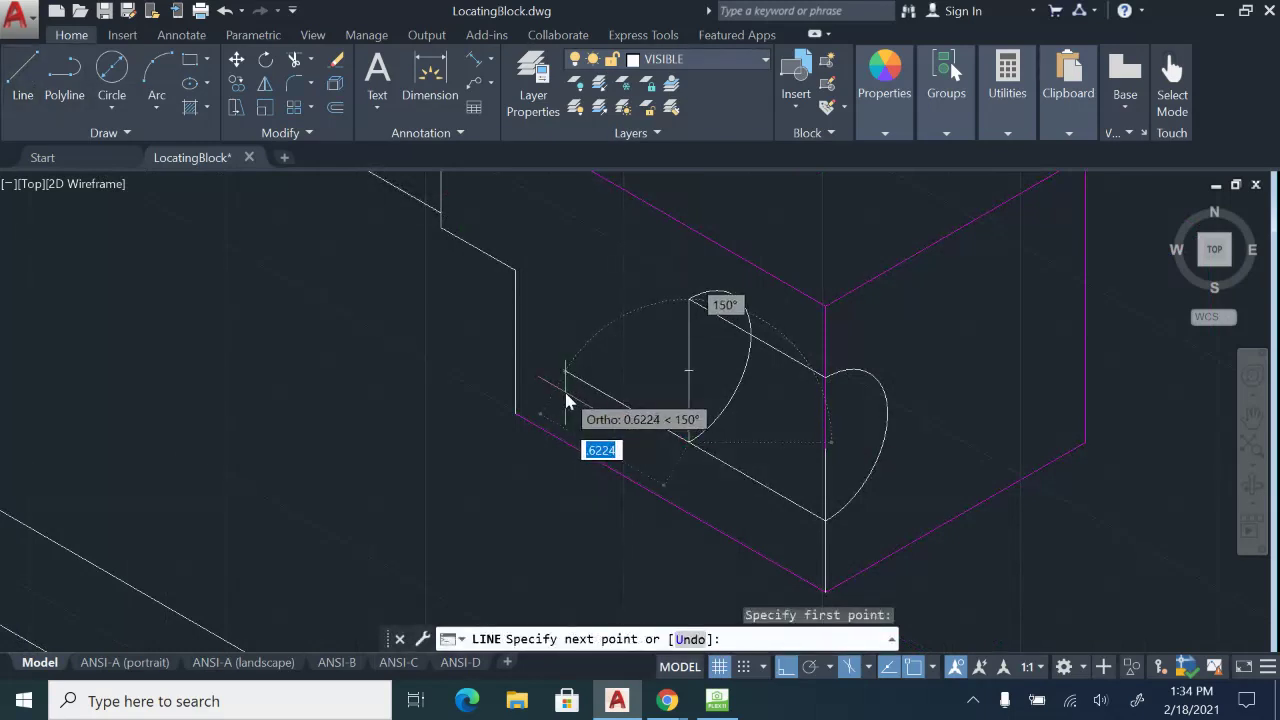
key("Return")
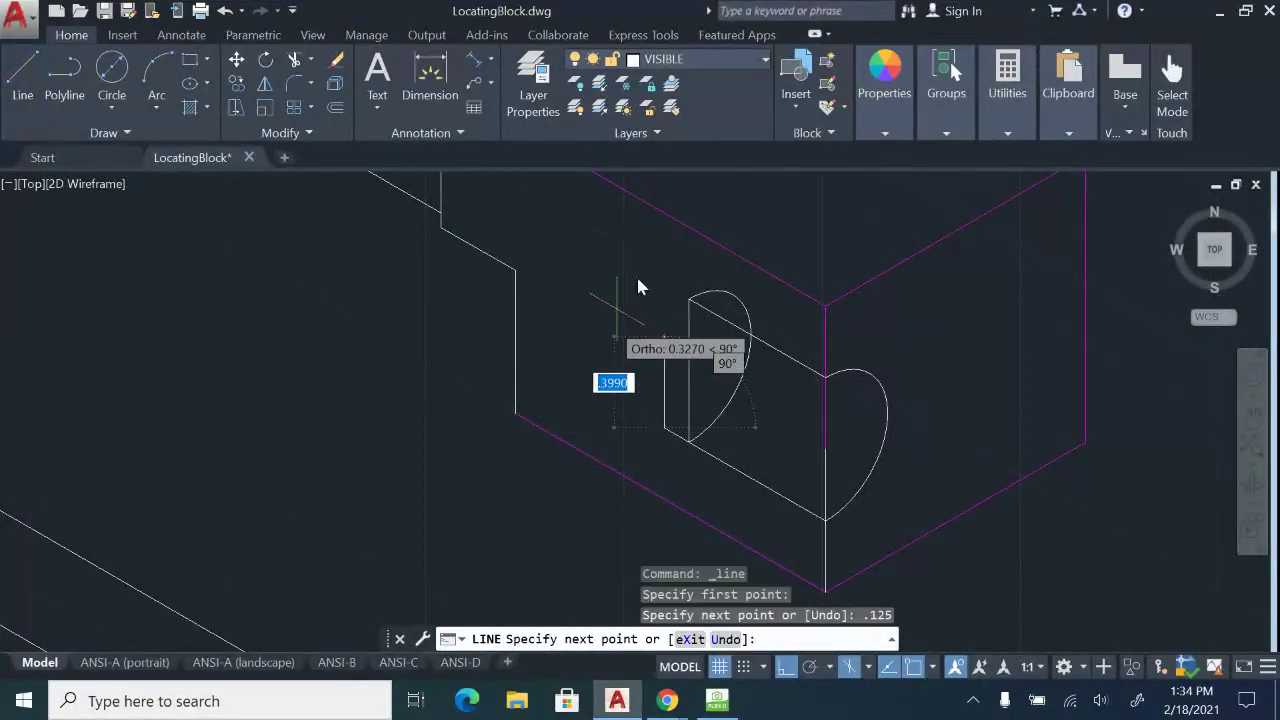
type("5")
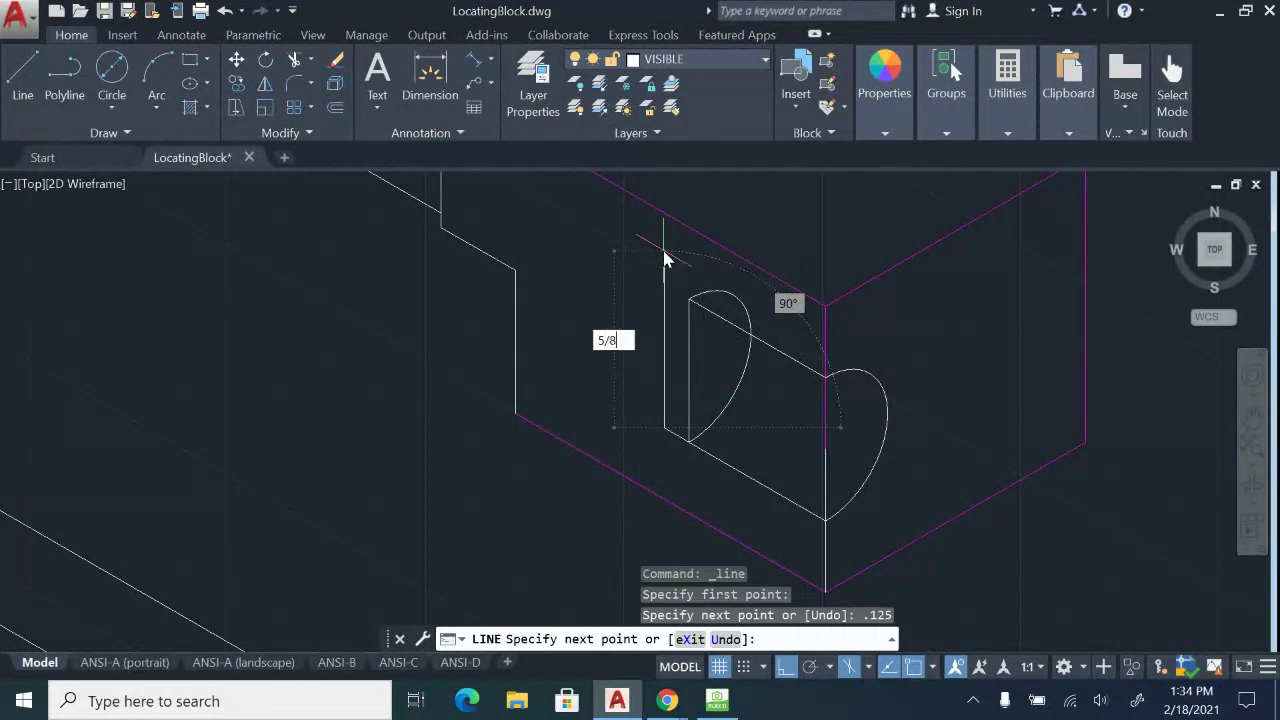
type("/8")
key("Return")
left_click(691, 302)
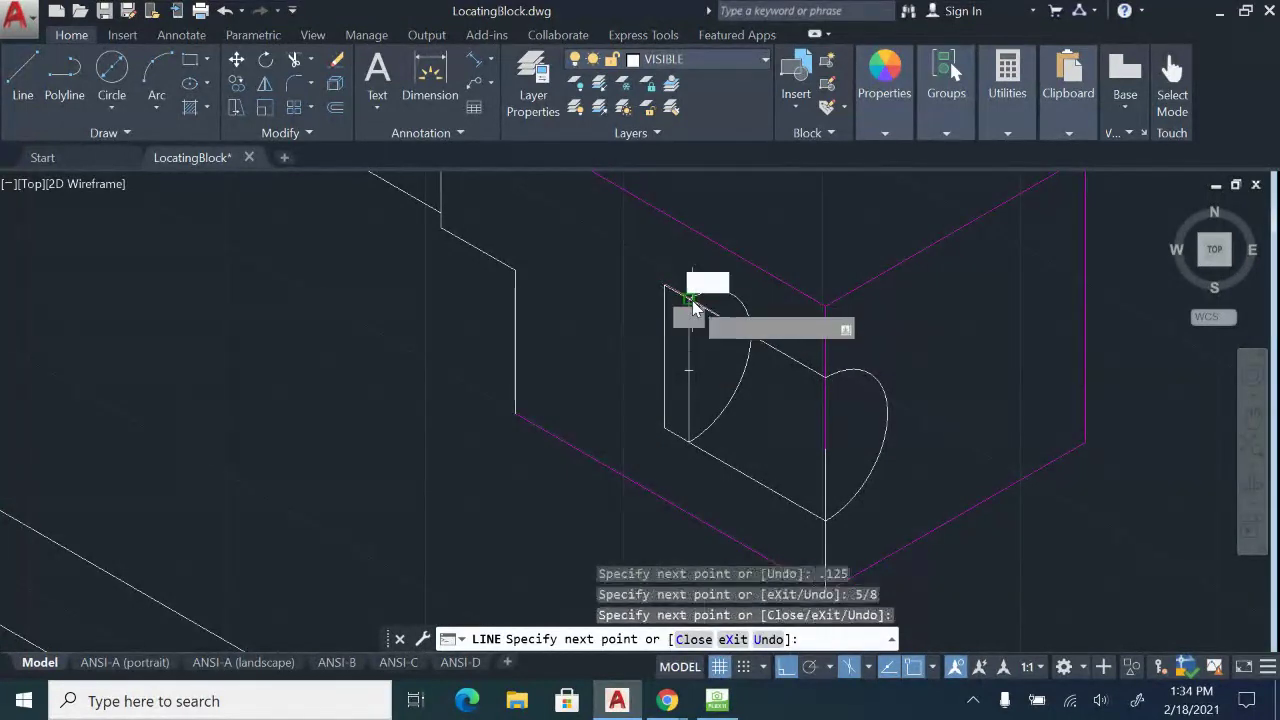
key("Escape")
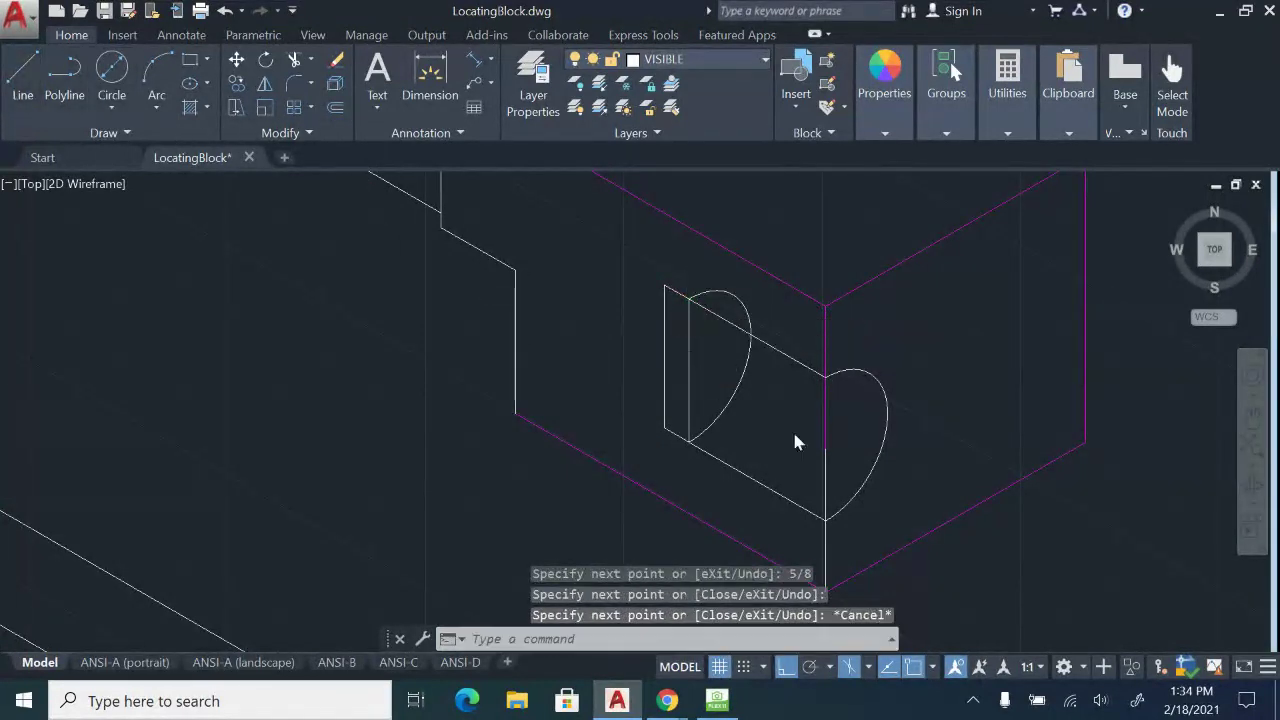
Draw two cone lines meeting at the far line's midpoint, then select leftover outline segments.
scroll(797, 441, "up", 2)
key("Return")
left_click(624, 445)
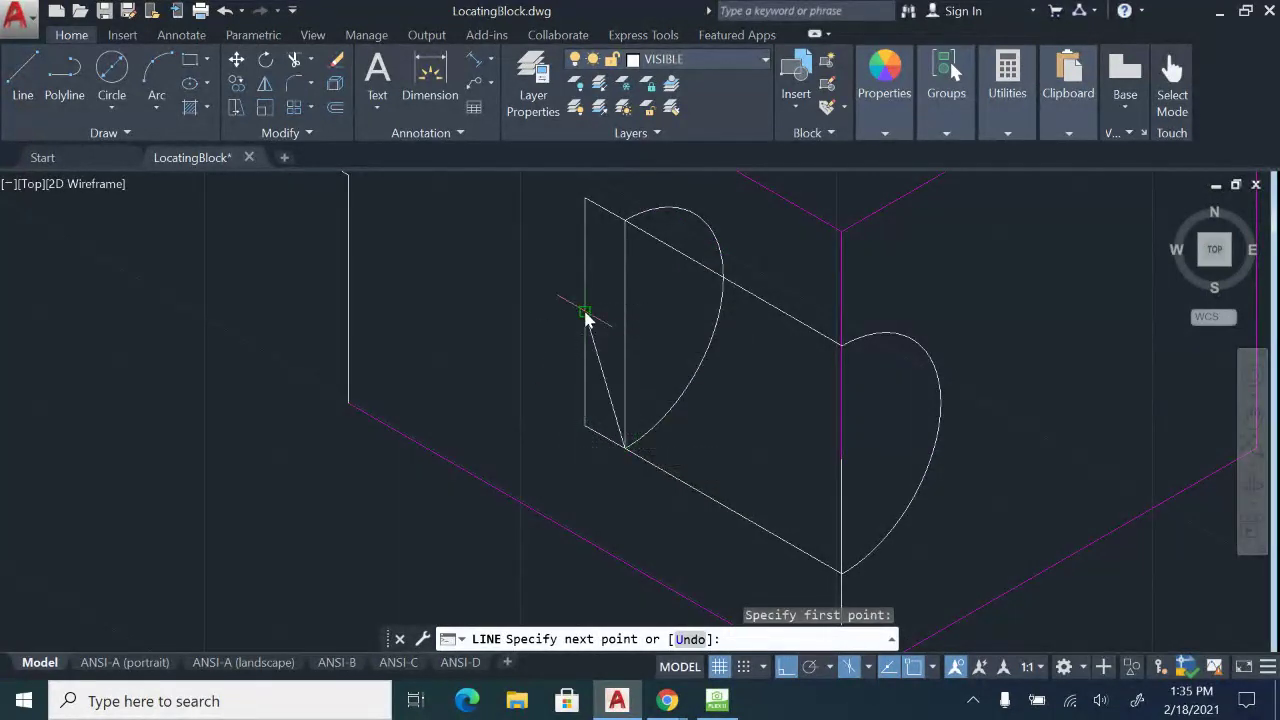
left_click(585, 312)
left_click(624, 222)
key("Escape")
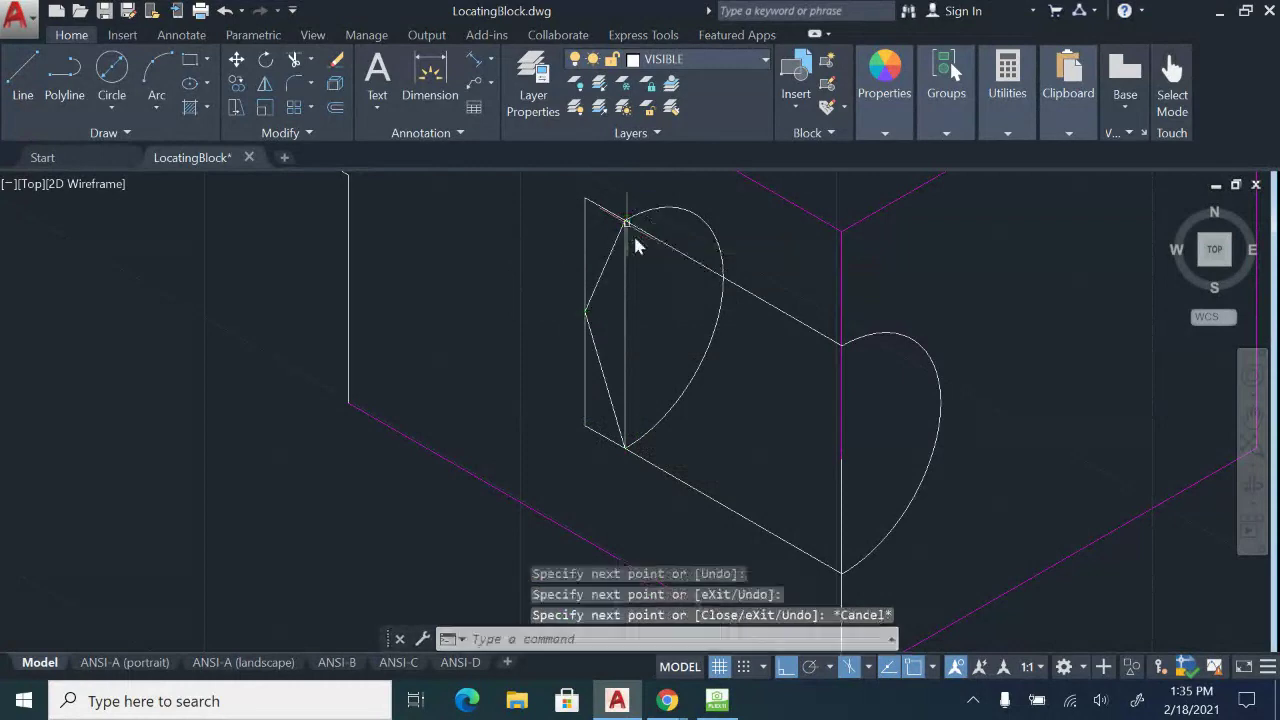
left_click(614, 222)
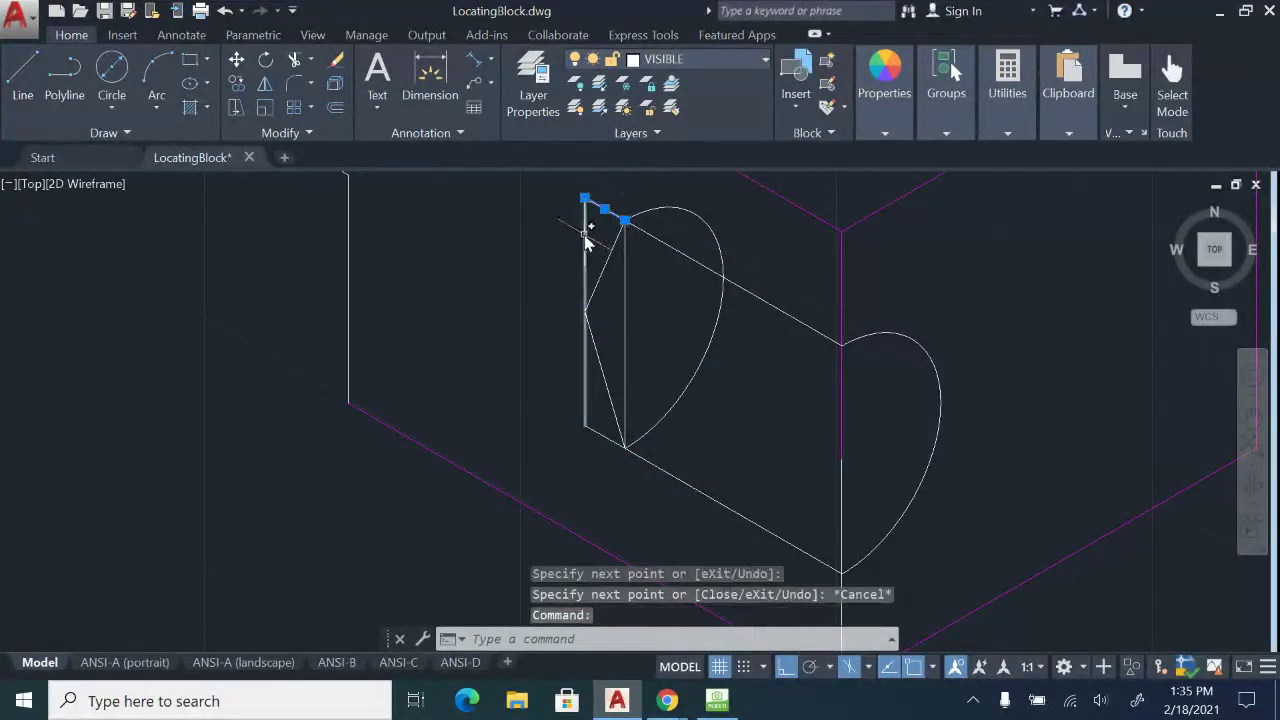
left_click(586, 243)
Erase the leftover construction lines and stray vertical line inside the hole.
left_click(603, 436)
key("Delete")
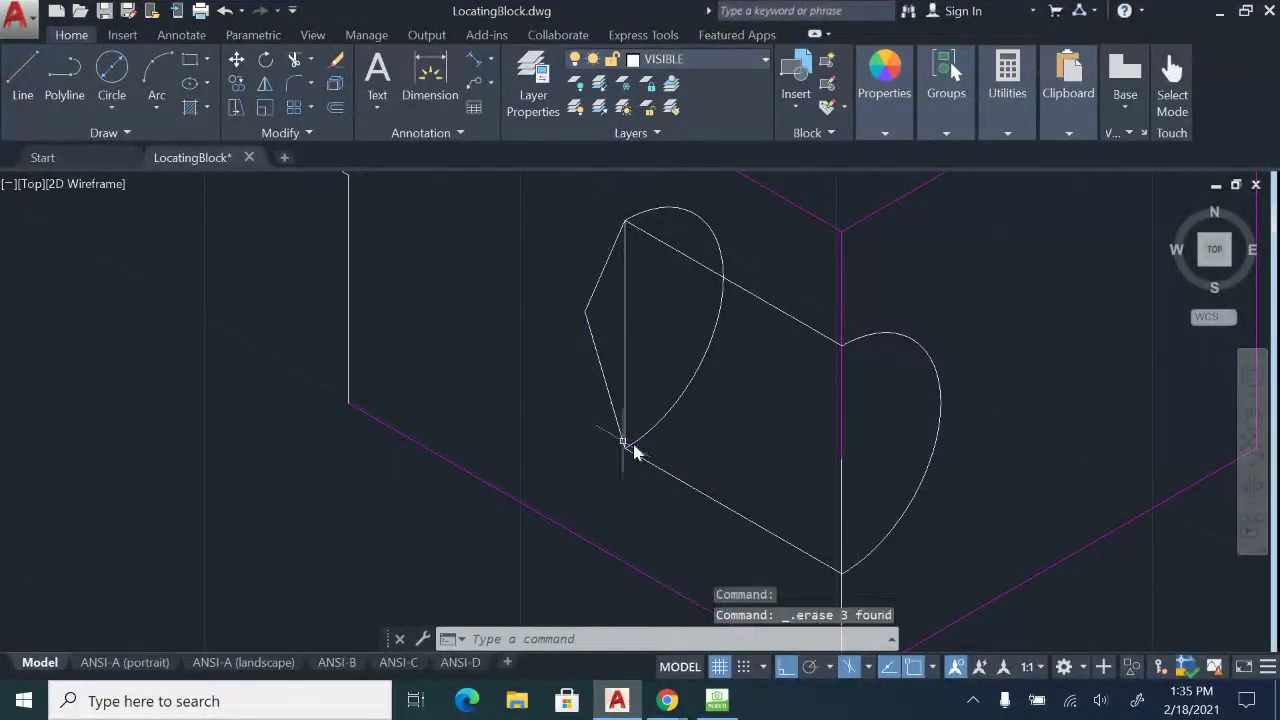
scroll(655, 374, "down", 4)
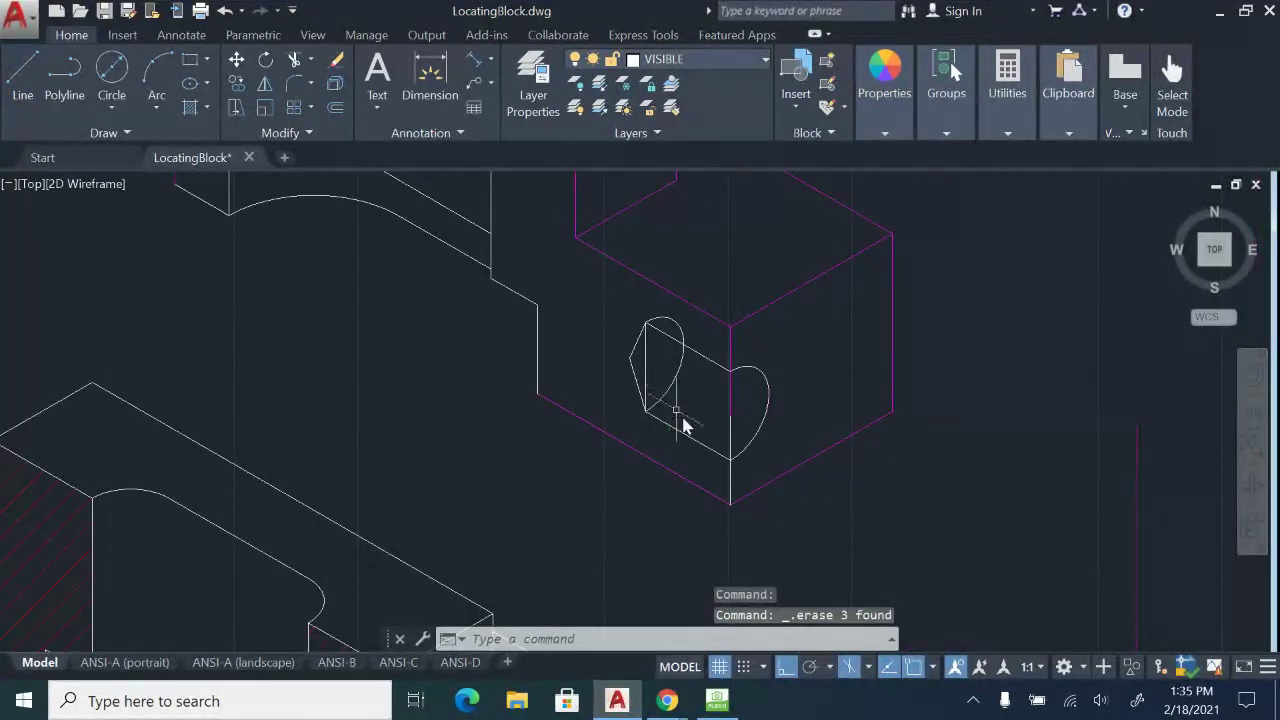
middle_click_drag(690, 422, 772, 245)
mouse_move(771, 484)
middle_mouse_down()
mouse_move(793, 239)
mouse_move(661, 506)
middle_mouse_up()
middle_click_drag(684, 264, 693, 385)
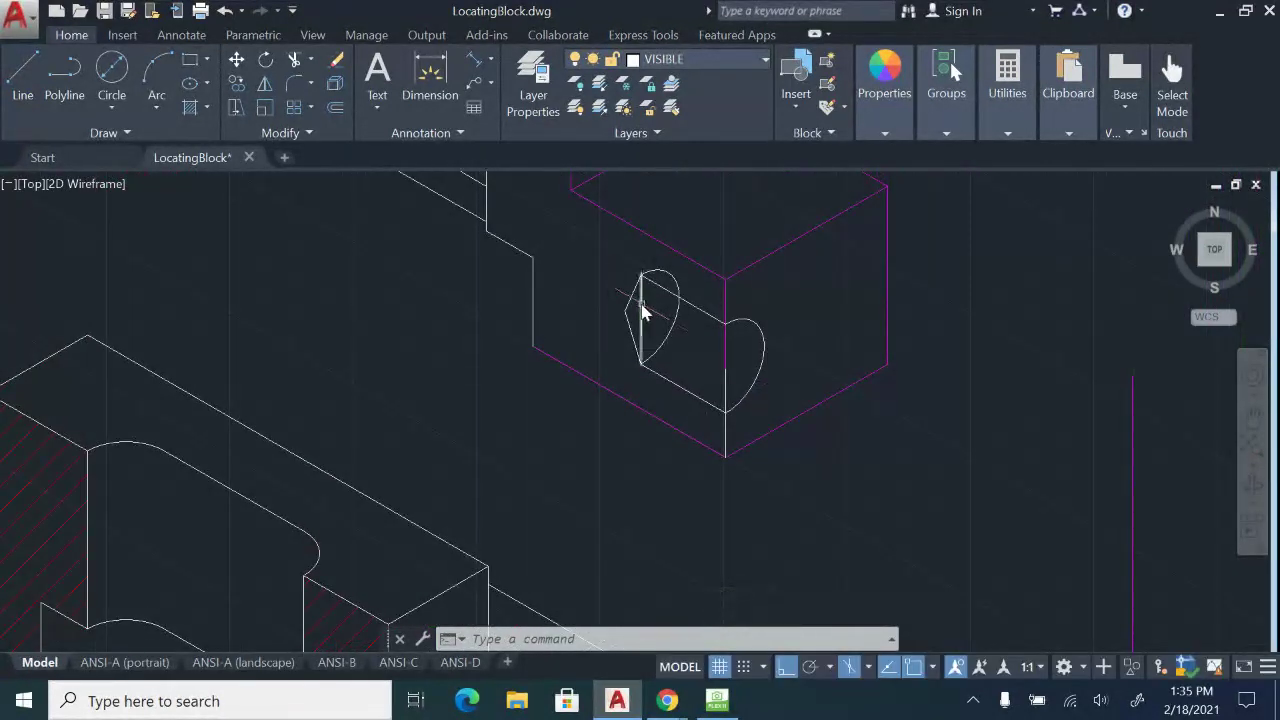
key("Delete")
scroll(652, 432, "up", 4)
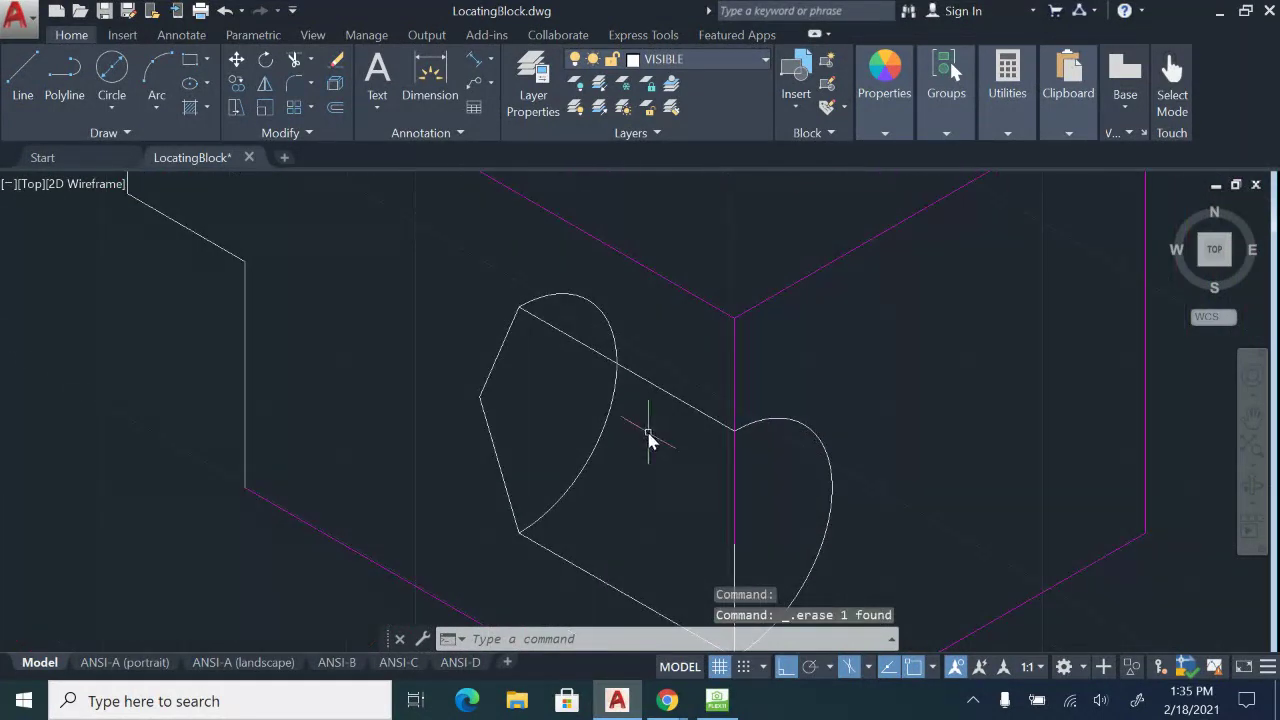
Trim the ellipse arc piece above the slanted cone line.
type("tr")
key("Return")
key("Return")
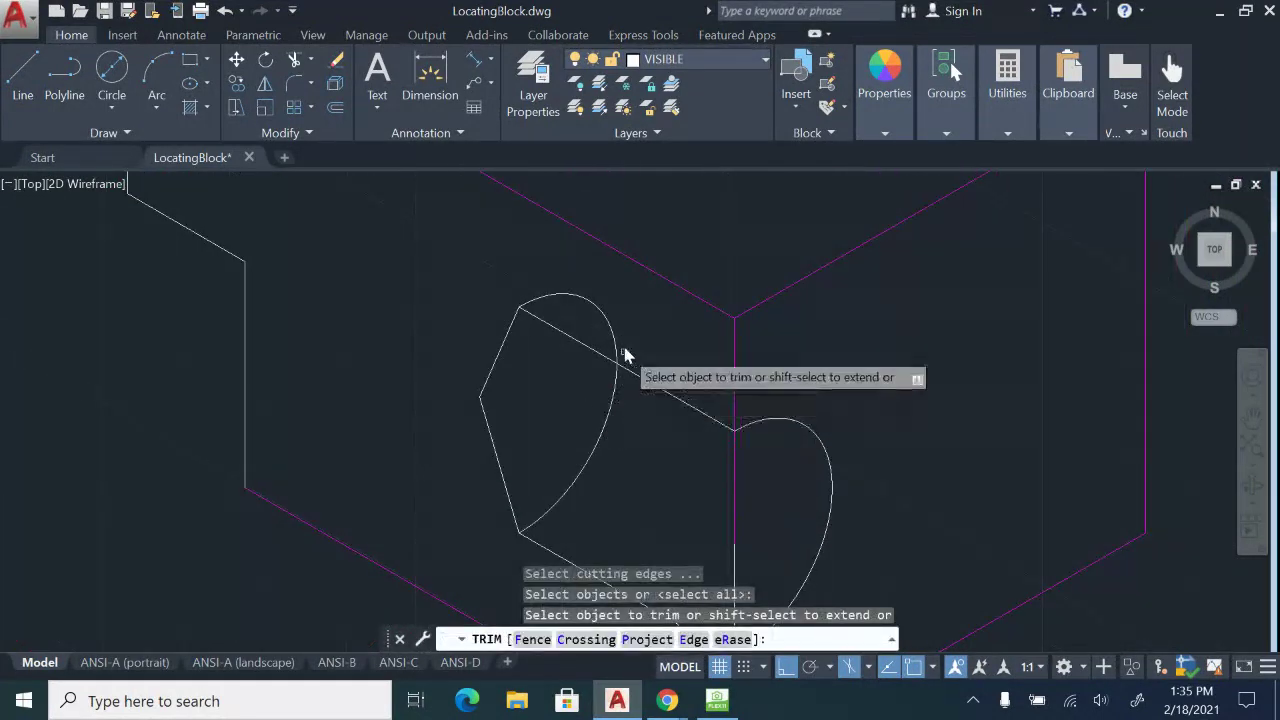
left_click(570, 296)
key("Escape")
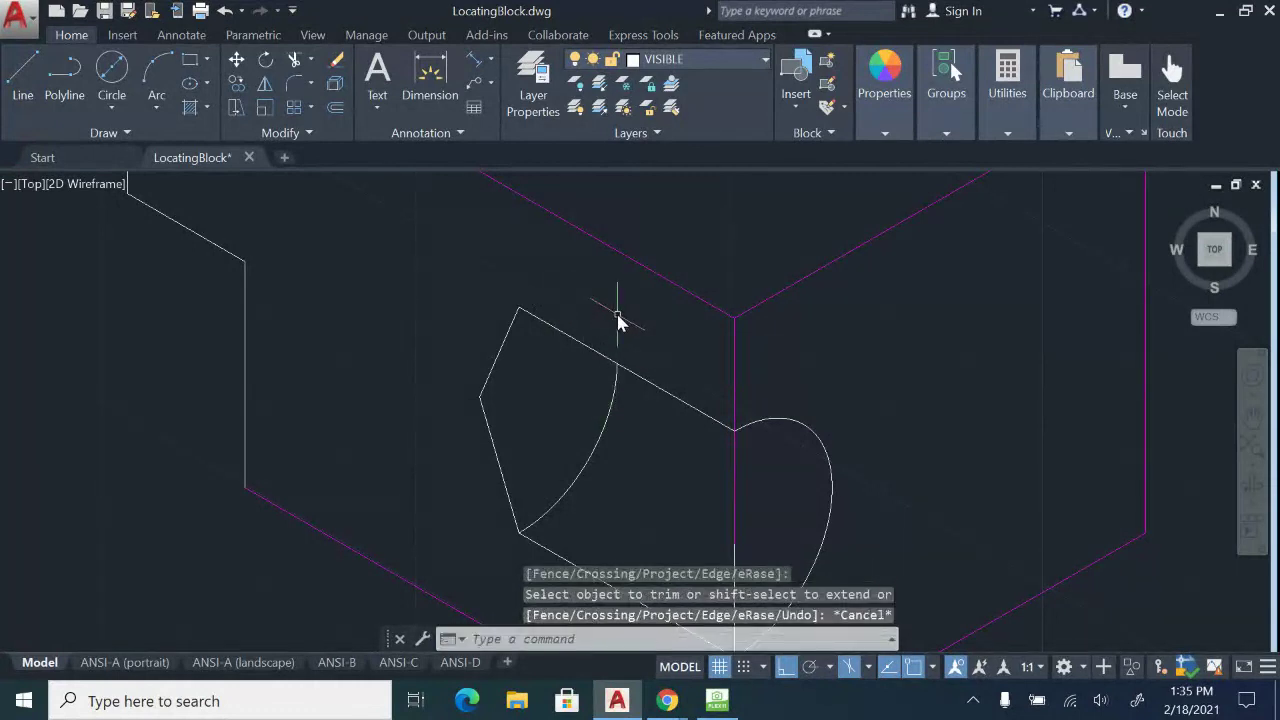
Trim the excess back-arc curve with a crossing window, leaving a clean hole outline.
scroll(617, 320, "down", 2)
type("tr")
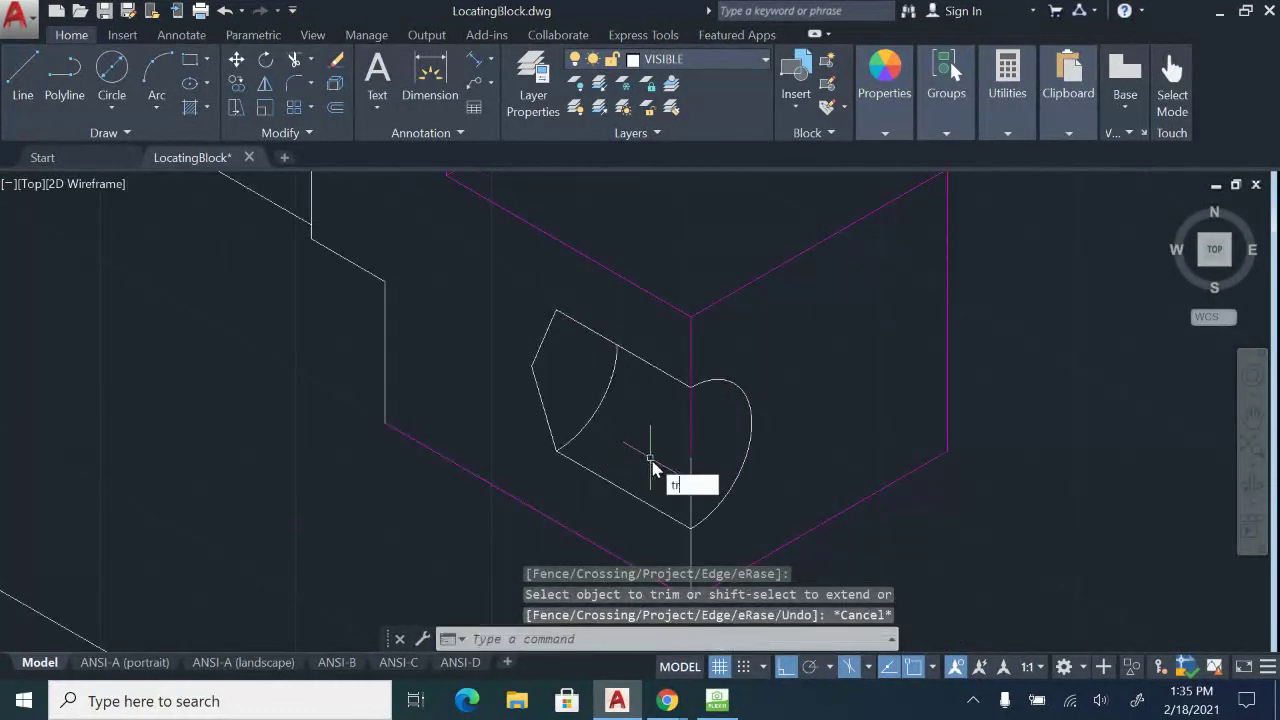
key("Return")
key("Return")
left_click(710, 458)
left_click(690, 436)
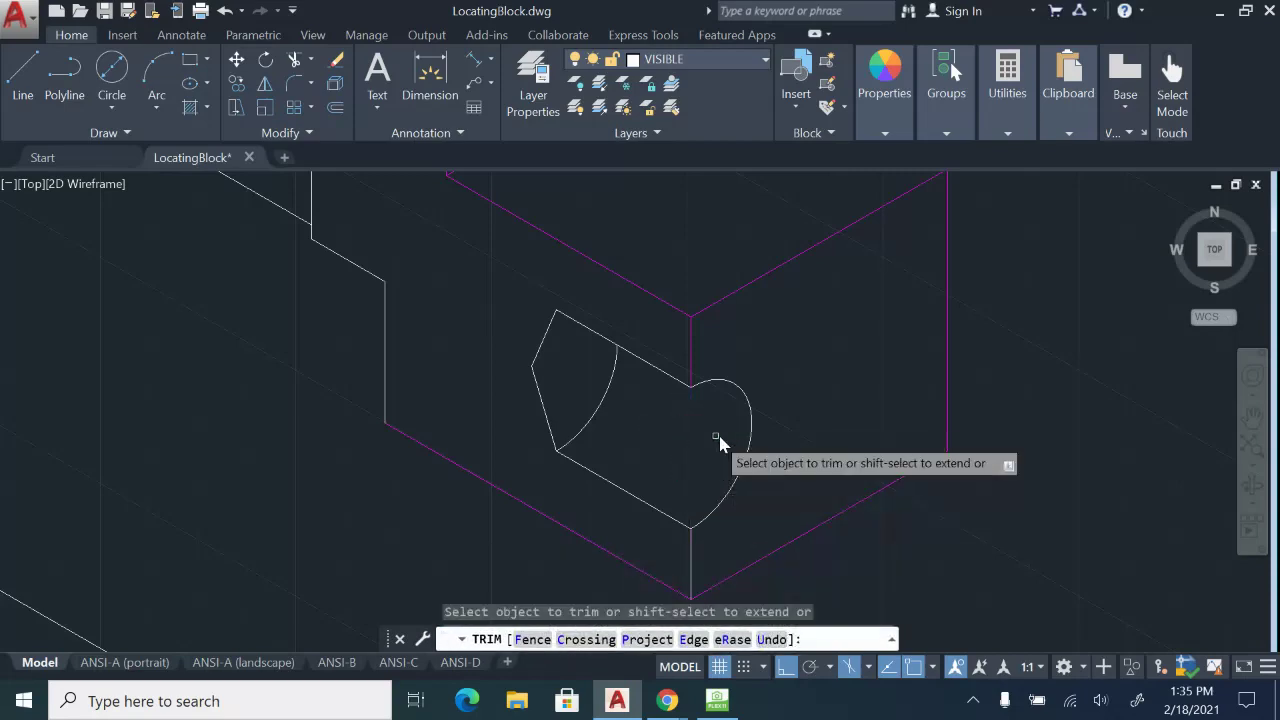
scroll(717, 443, "down", 2)
scroll(847, 463, "down", 6)
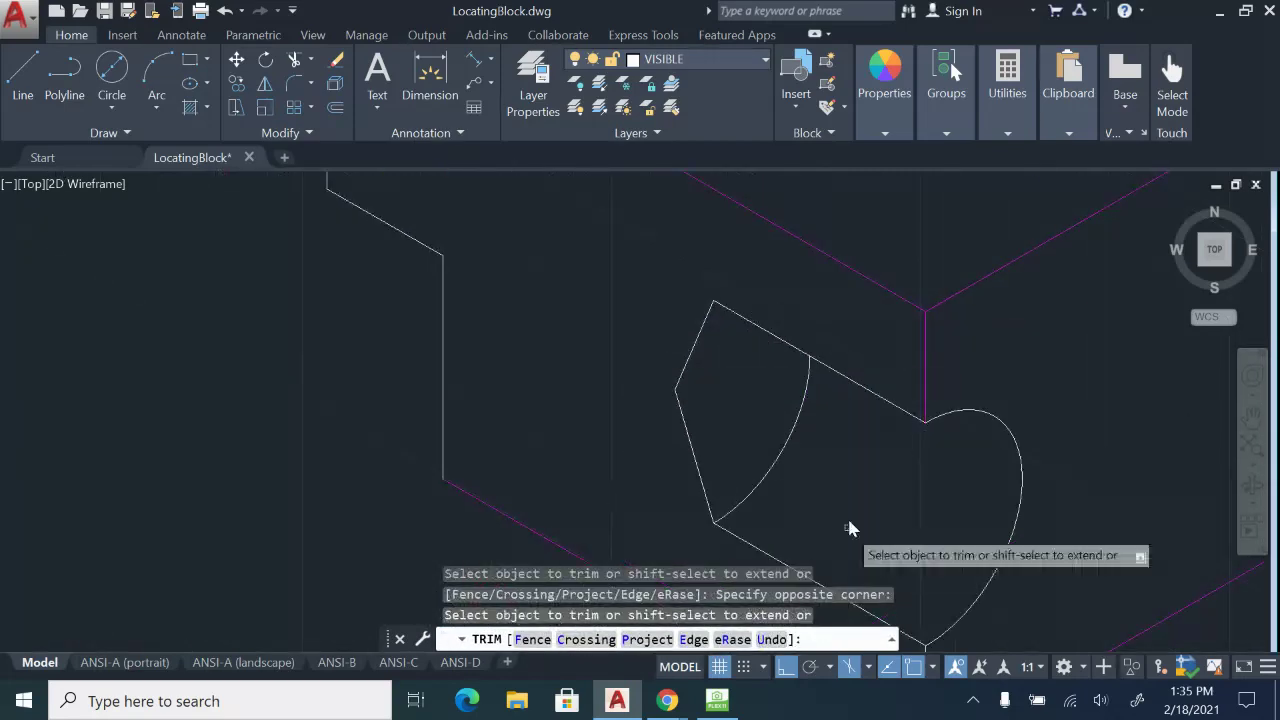
middle_click_drag(866, 485, 915, 508)
scroll(915, 508, "down", 3)
key("Escape")
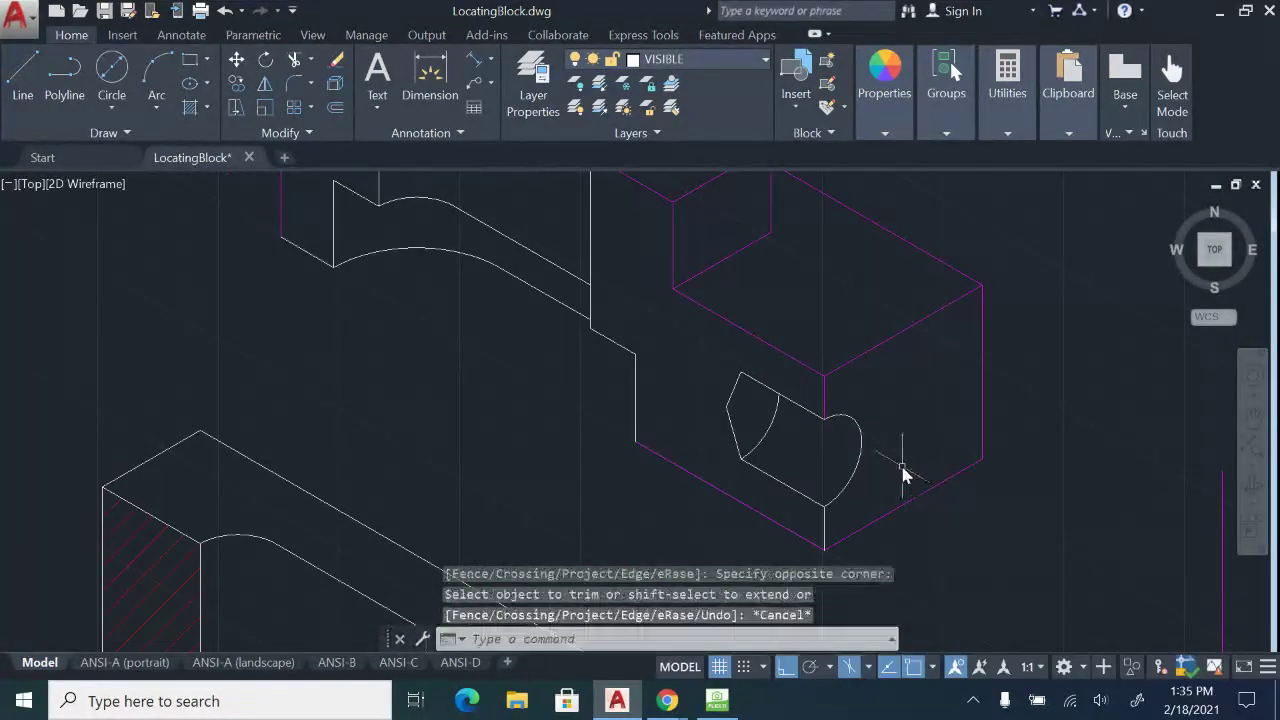
Delete the old red hatch from the isometric block.
left_click(971, 485)
key("Escape")
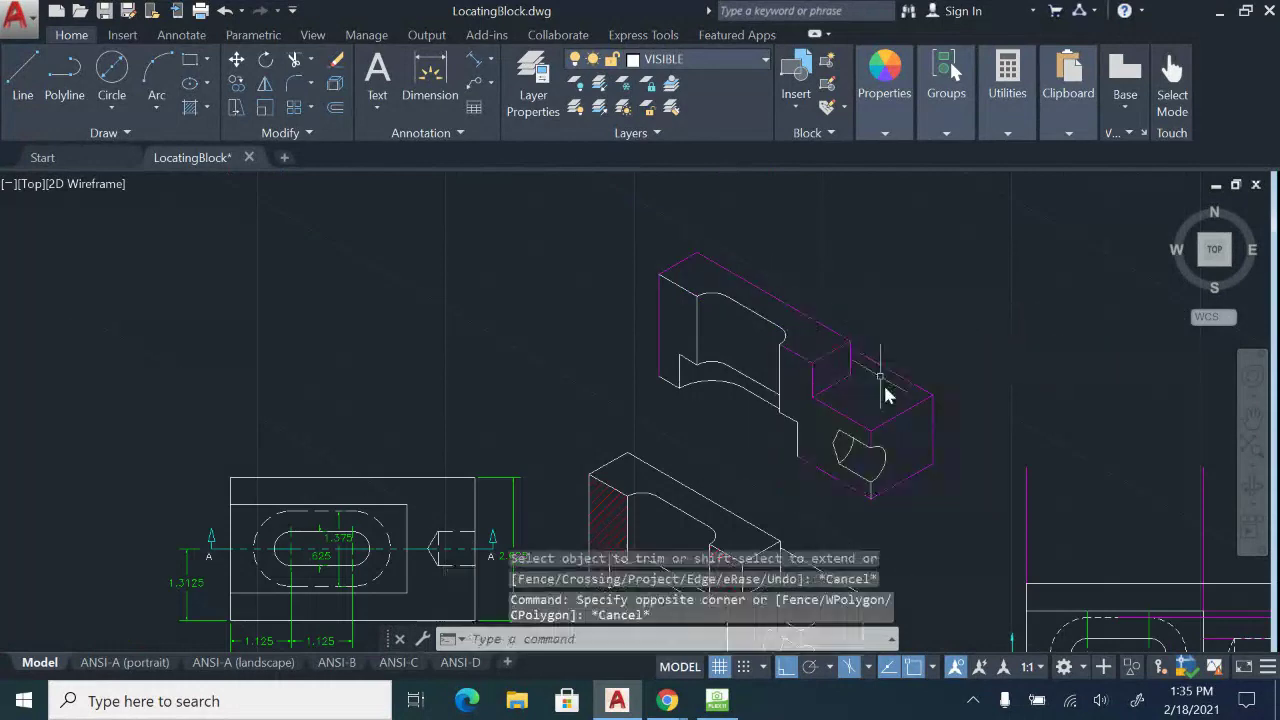
scroll(886, 391, "up", 4)
left_click(698, 462)
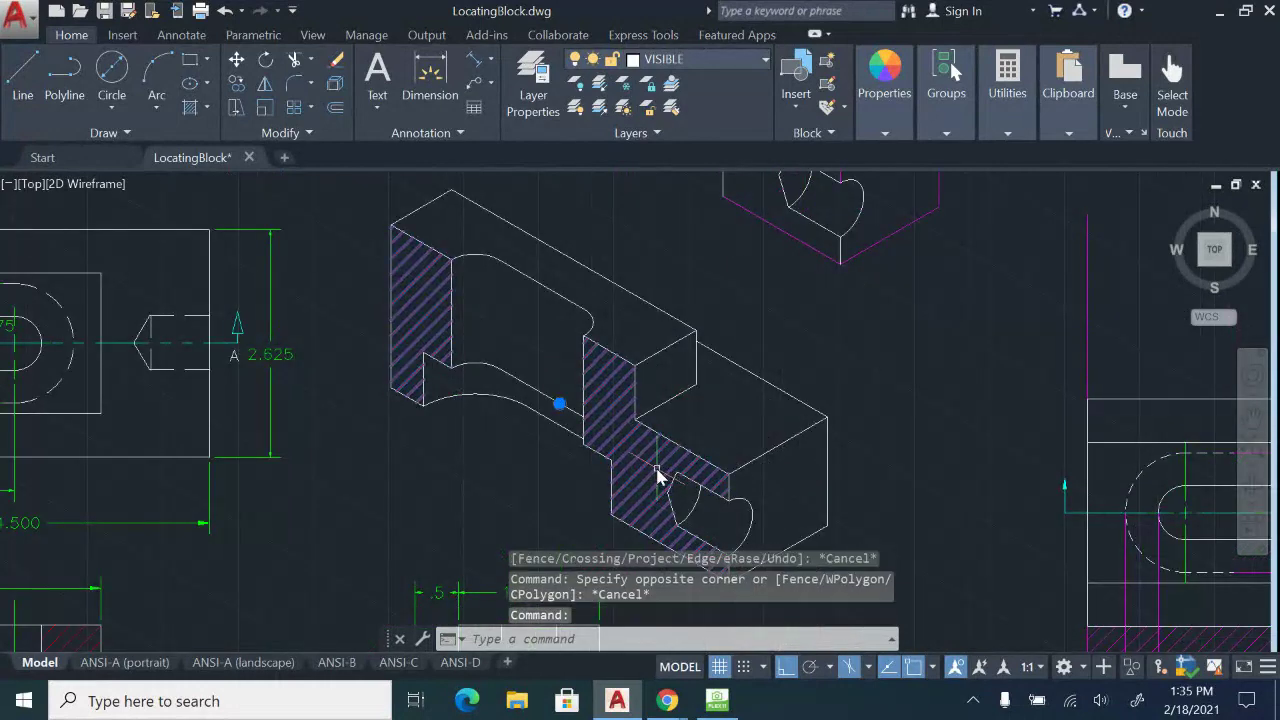
key("Delete")
mouse_move(760, 415)
middle_mouse_down()
mouse_move(790, 337)
mouse_move(808, 450)
middle_mouse_up()
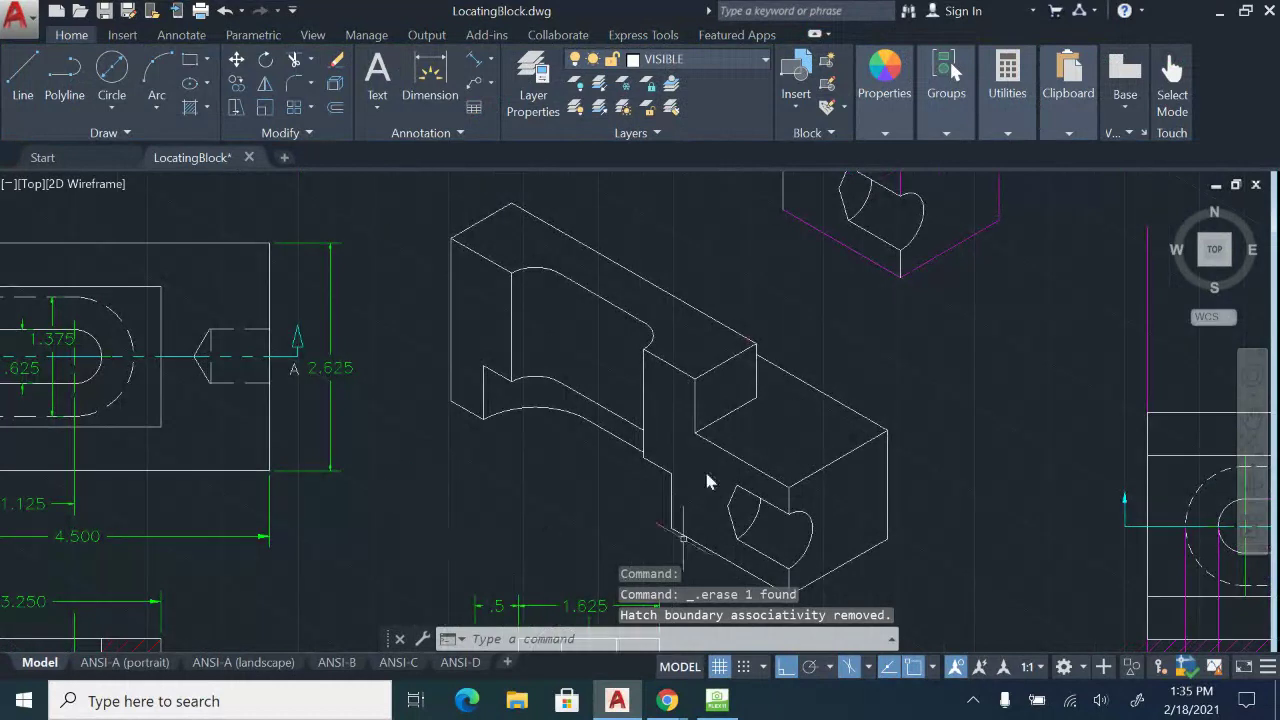
key("Escape")
Make SECTION the current layer and hatch the cut face around the drilled hole.
left_click(765, 59)
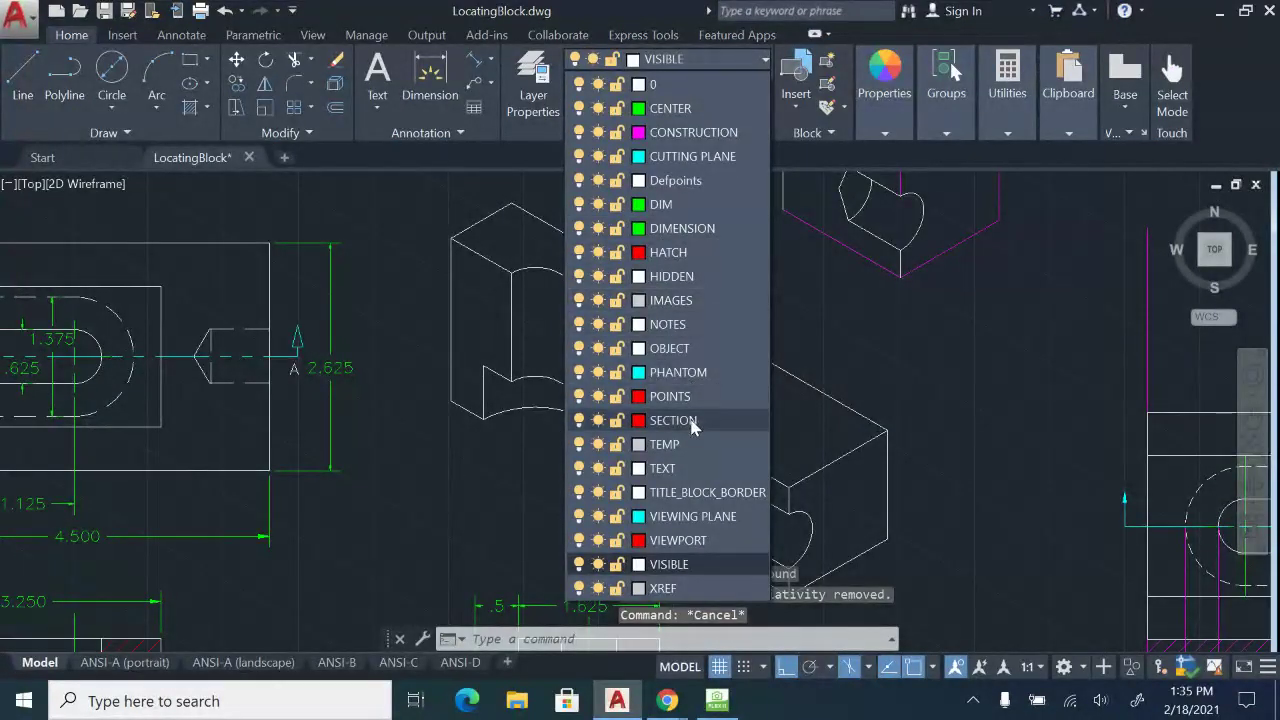
left_click(690, 420)
left_click(190, 108)
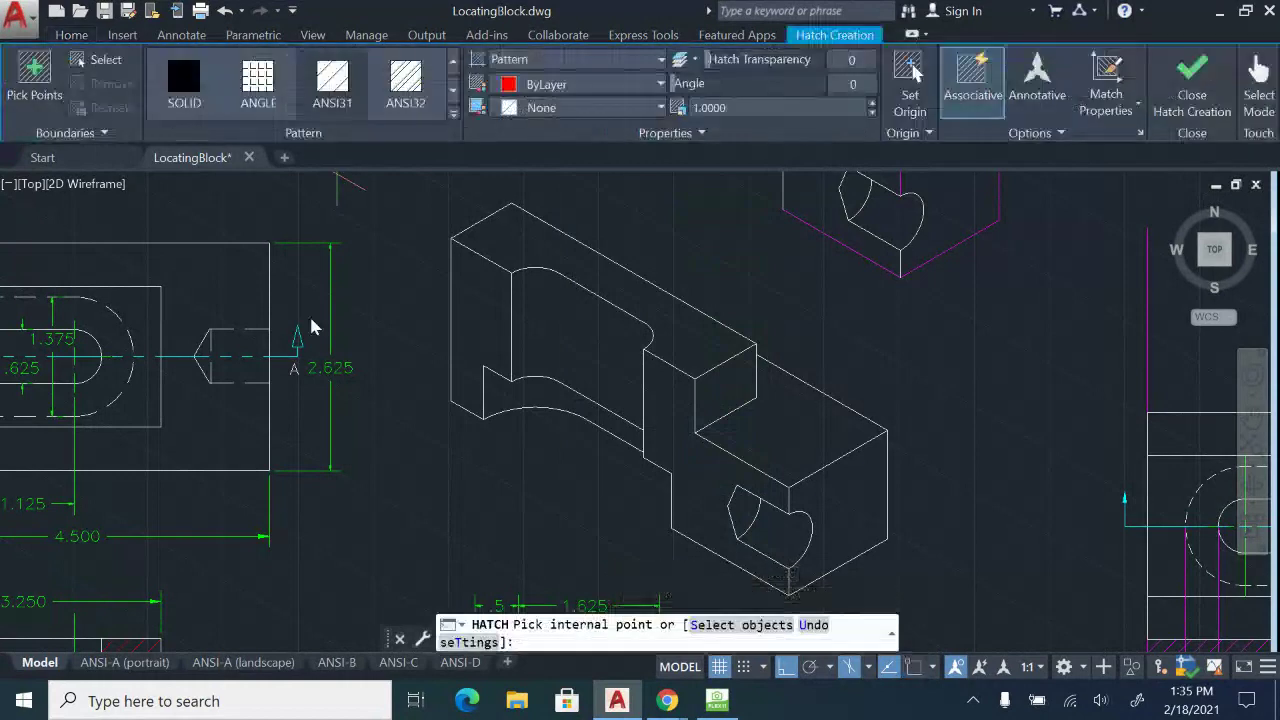
left_click(703, 465)
key("Return")
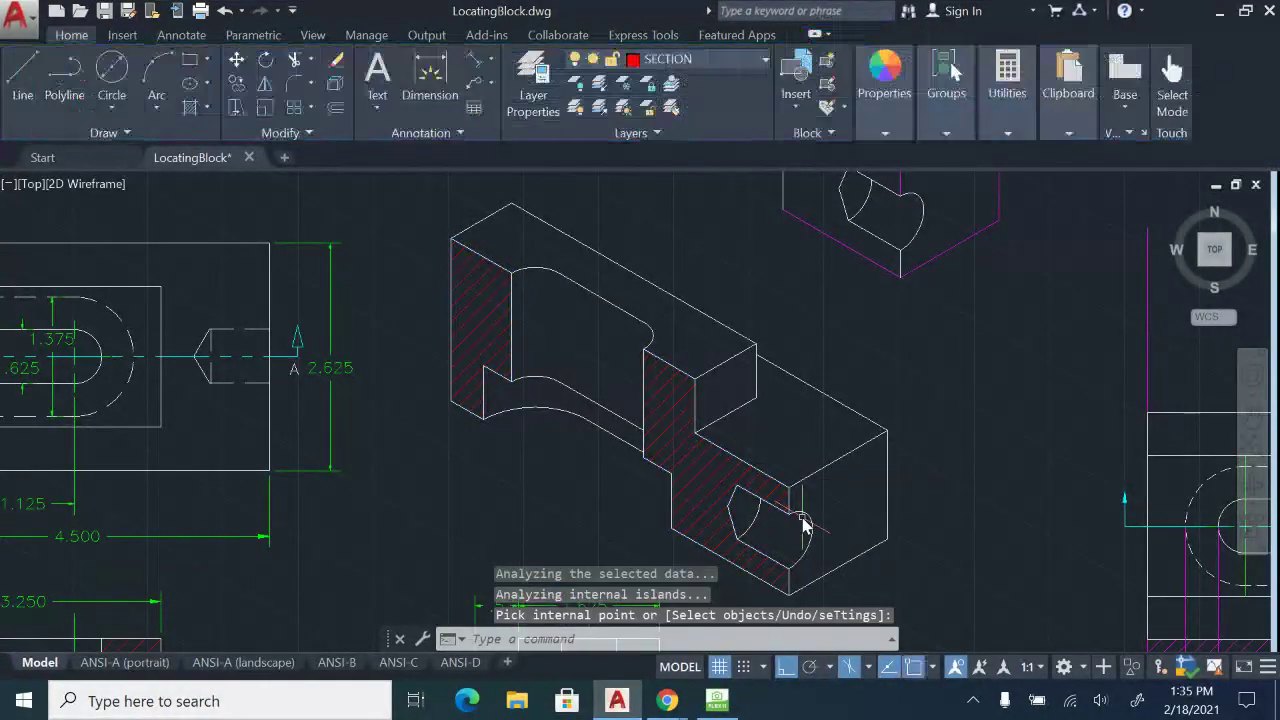
scroll(799, 447, "down", 2)
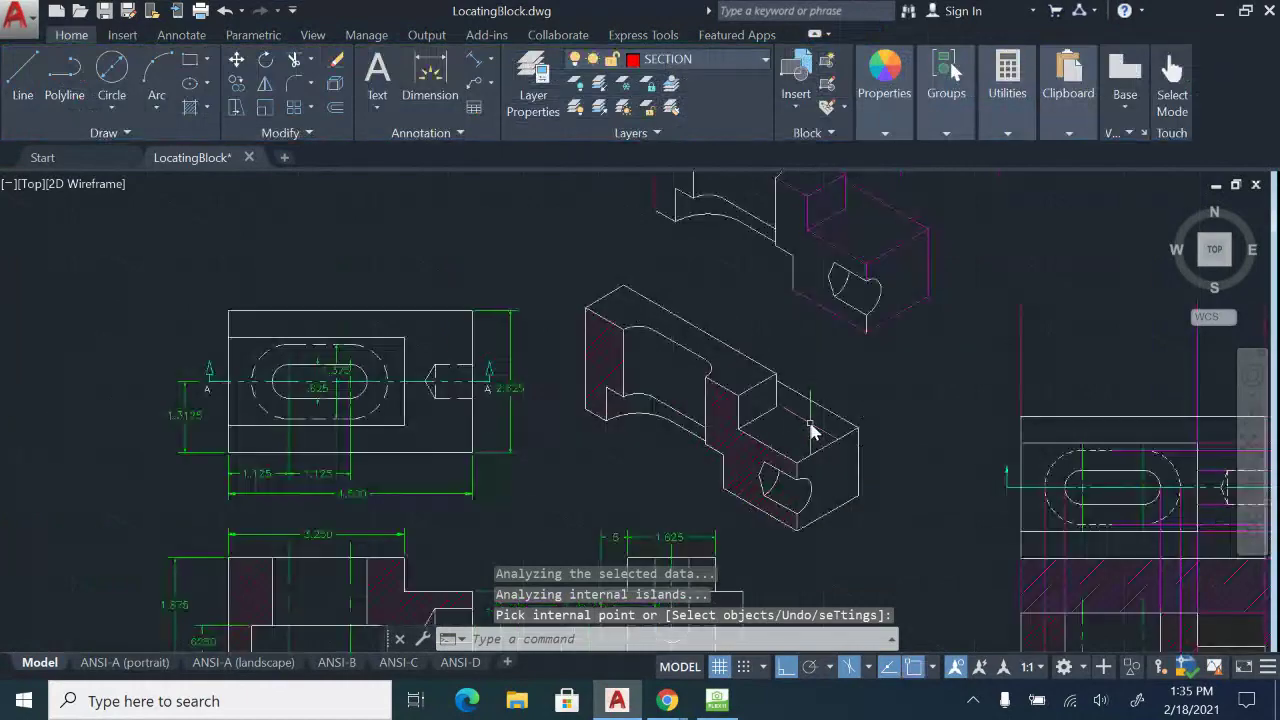
mouse_move(810, 425)
middle_mouse_down()
mouse_move(829, 250)
mouse_move(880, 349)
mouse_move(851, 349)
mouse_move(843, 366)
mouse_move(860, 337)
middle_mouse_up()
On the ANSI-B layout, pan and zoom inside the viewport to centre the views.
left_click(337, 663)
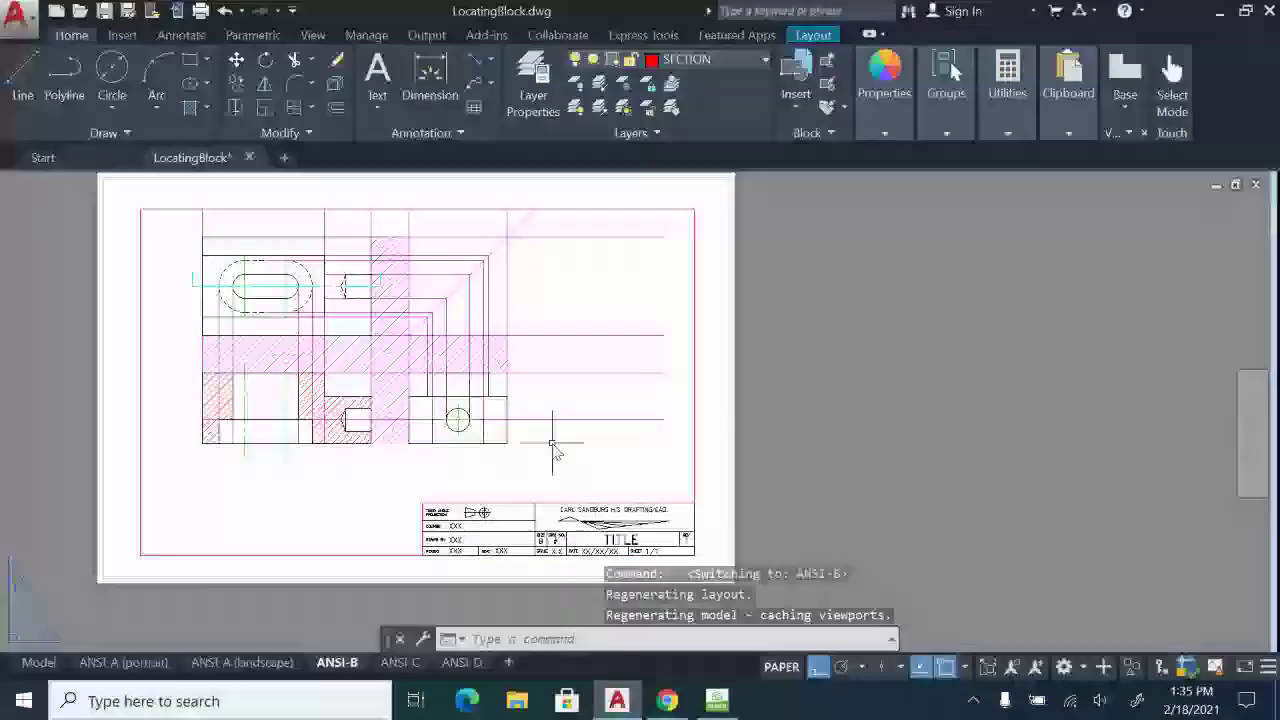
double_click(627, 478)
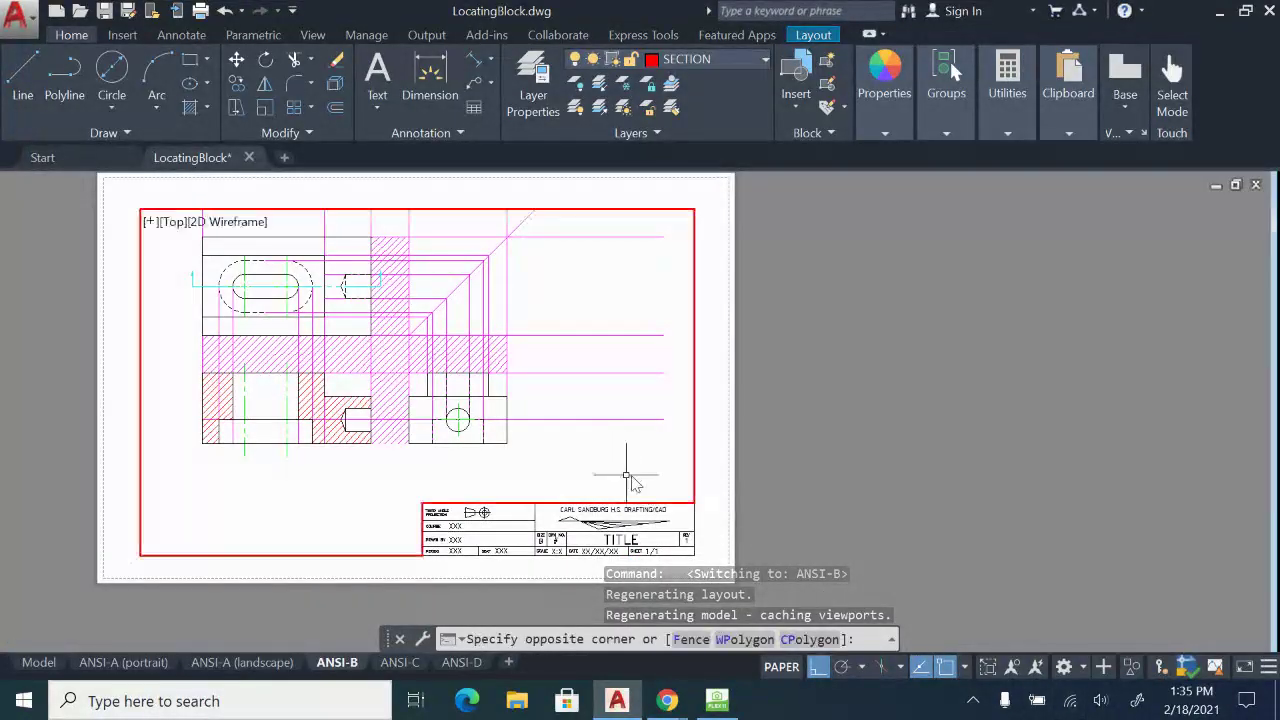
middle_click_drag(530, 400, 774, 519)
scroll(626, 423, "down", 4)
mouse_move(461, 320)
middle_mouse_down()
mouse_move(557, 293)
mouse_move(434, 329)
mouse_move(434, 346)
mouse_move(442, 332)
middle_mouse_up()
scroll(557, 293, "up", 4)
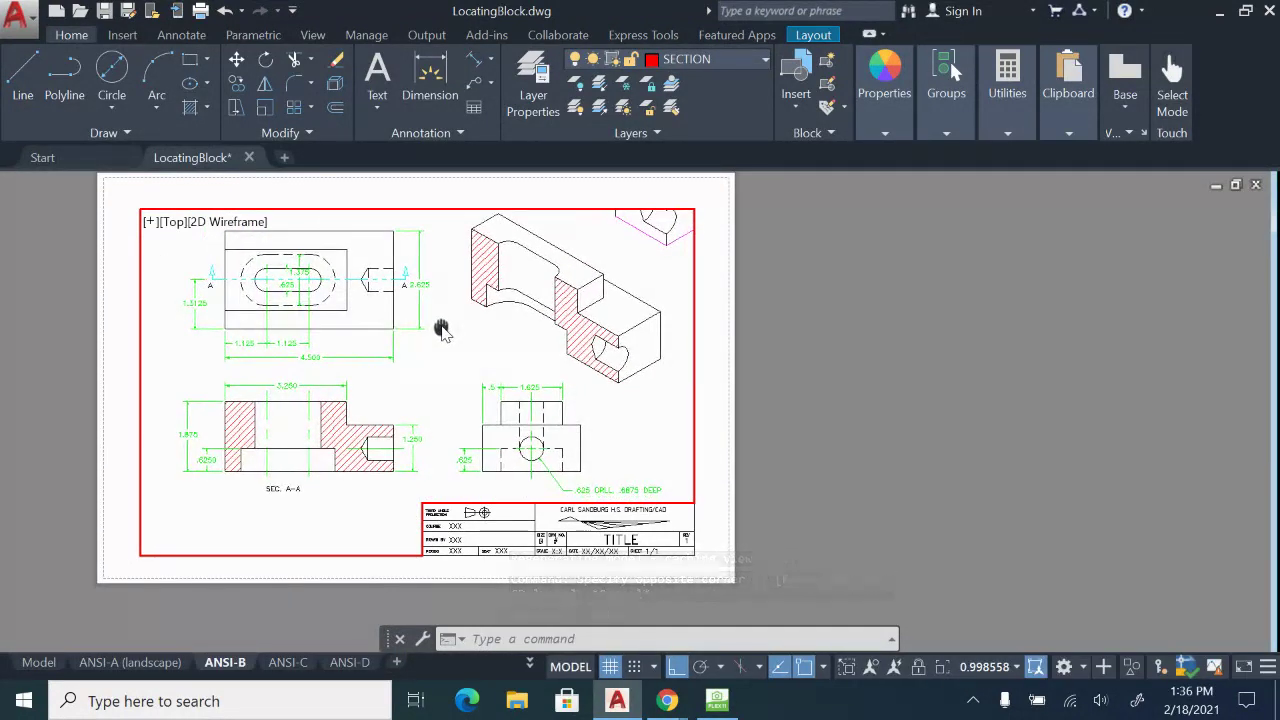
double_click(883, 414)
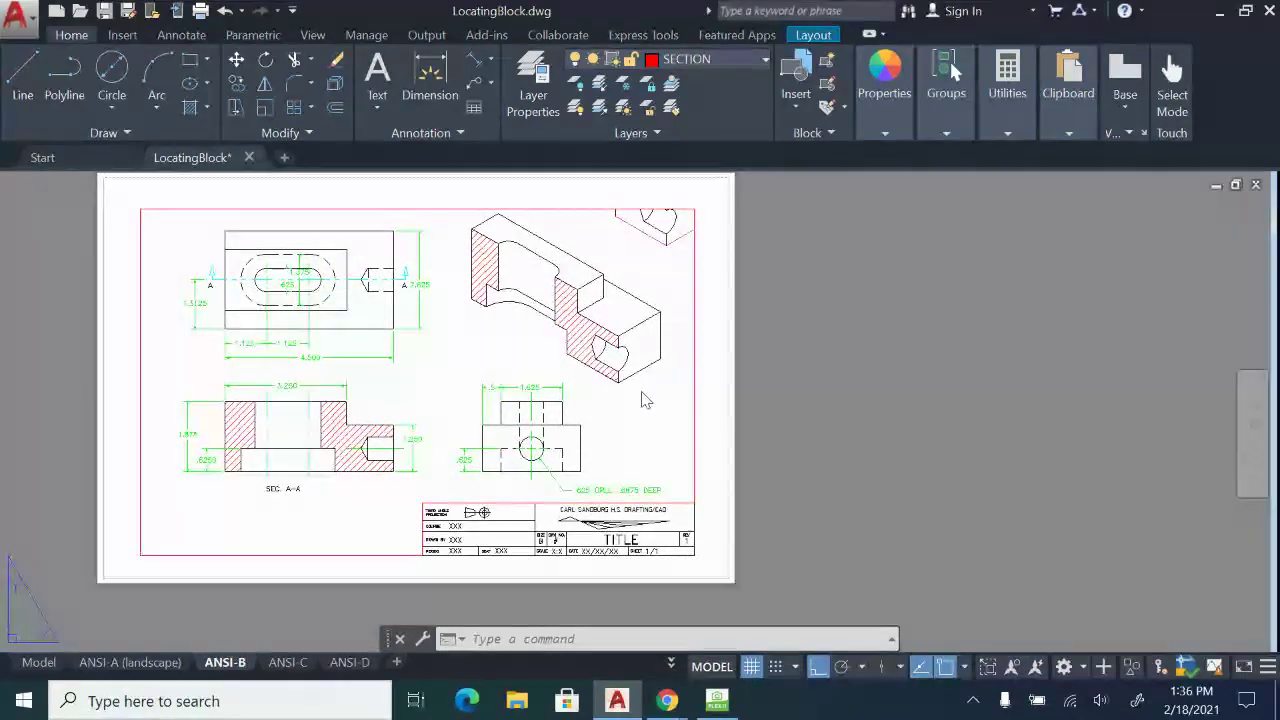
Pan the sheet to check SEC. A-A, then return to Model space.
scroll(643, 468, "up", 8)
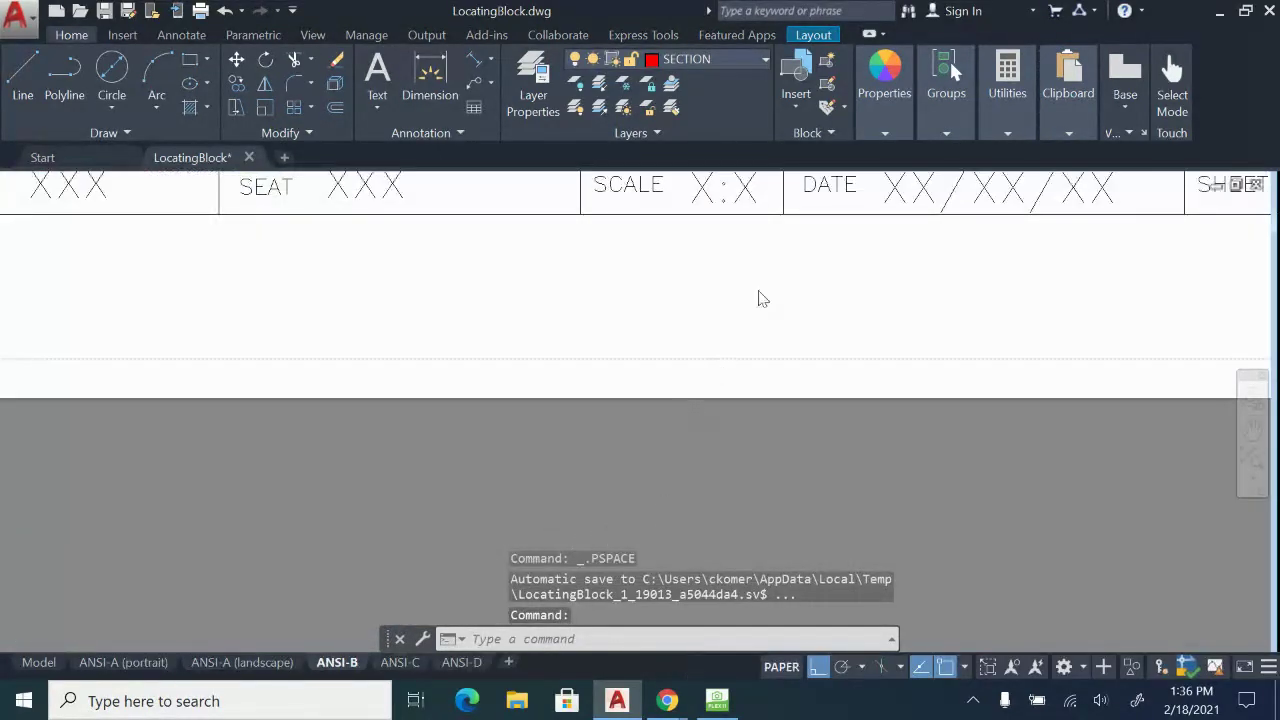
scroll(643, 477, "down", 6)
scroll(545, 440, "up", 6)
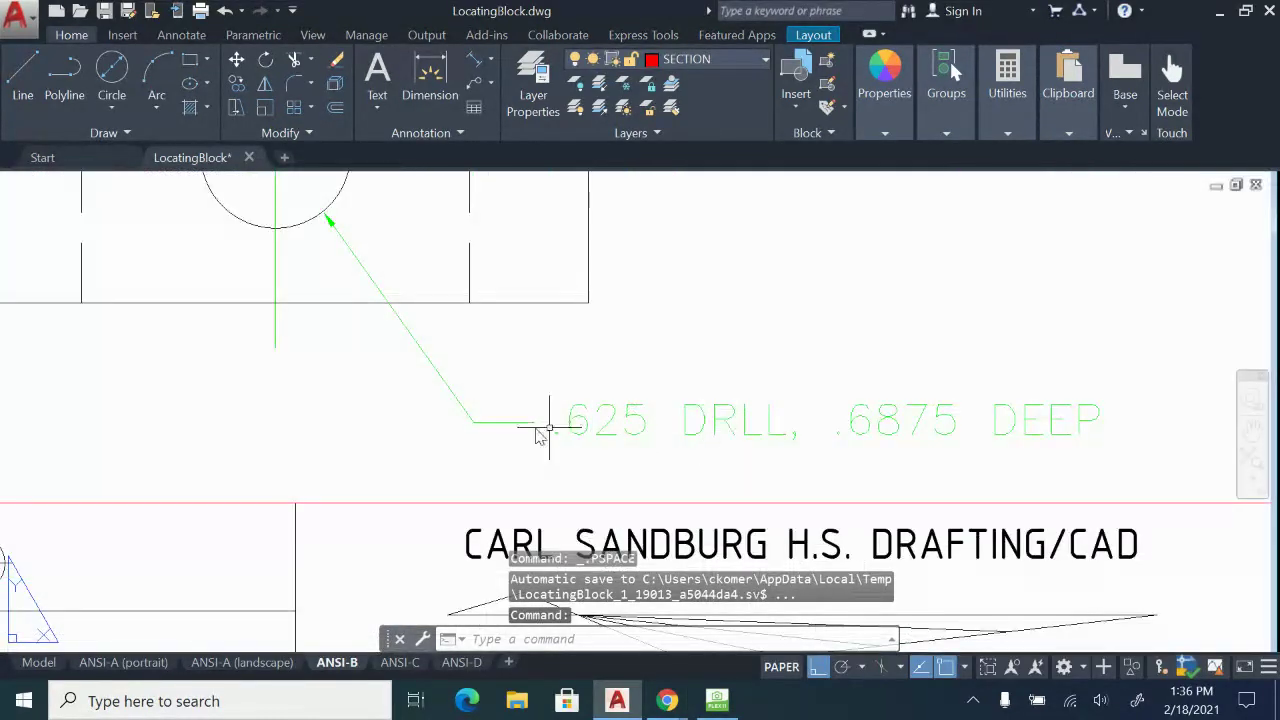
scroll(530, 430, "down", 5)
middle_click_drag(405, 423, 931, 434)
middle_click_drag(609, 400, 815, 506)
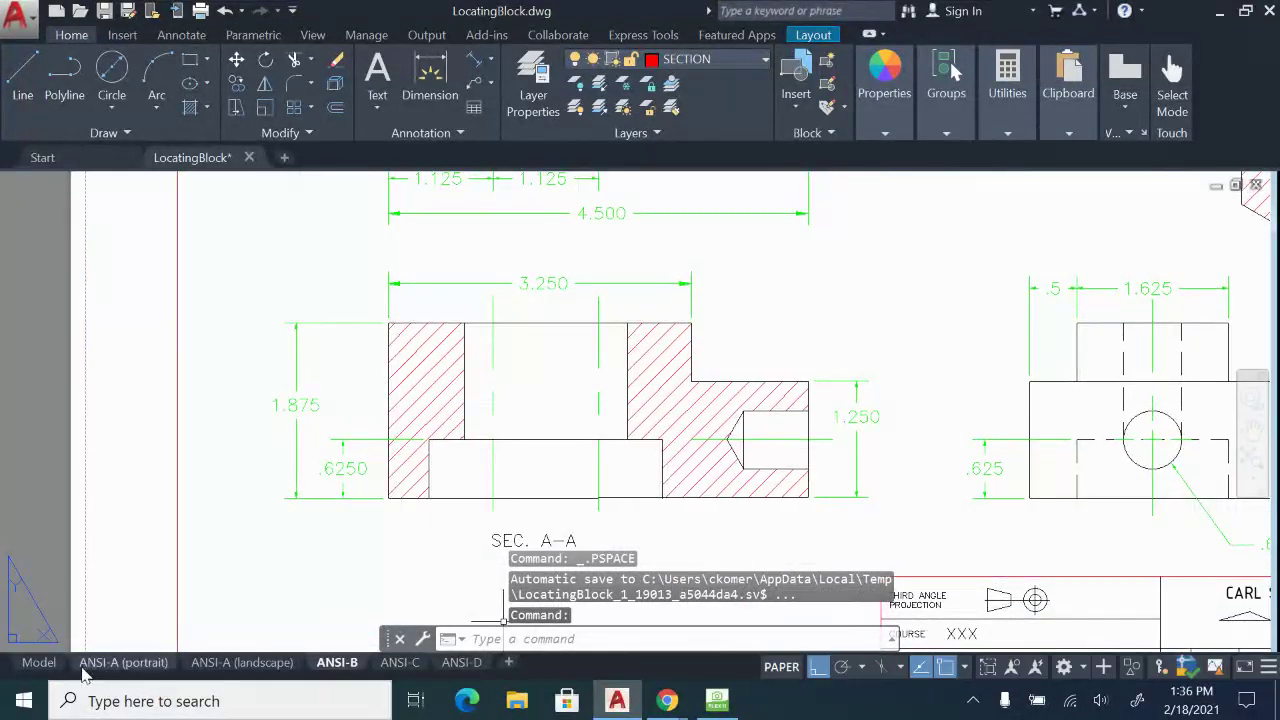
left_click(46, 665)
scroll(664, 470, "down", 2)
scroll(690, 464, "up", 2)
mouse_move(709, 457)
middle_mouse_down()
mouse_move(791, 447)
mouse_move(686, 466)
middle_mouse_up()
scroll(705, 398, "down", 3)
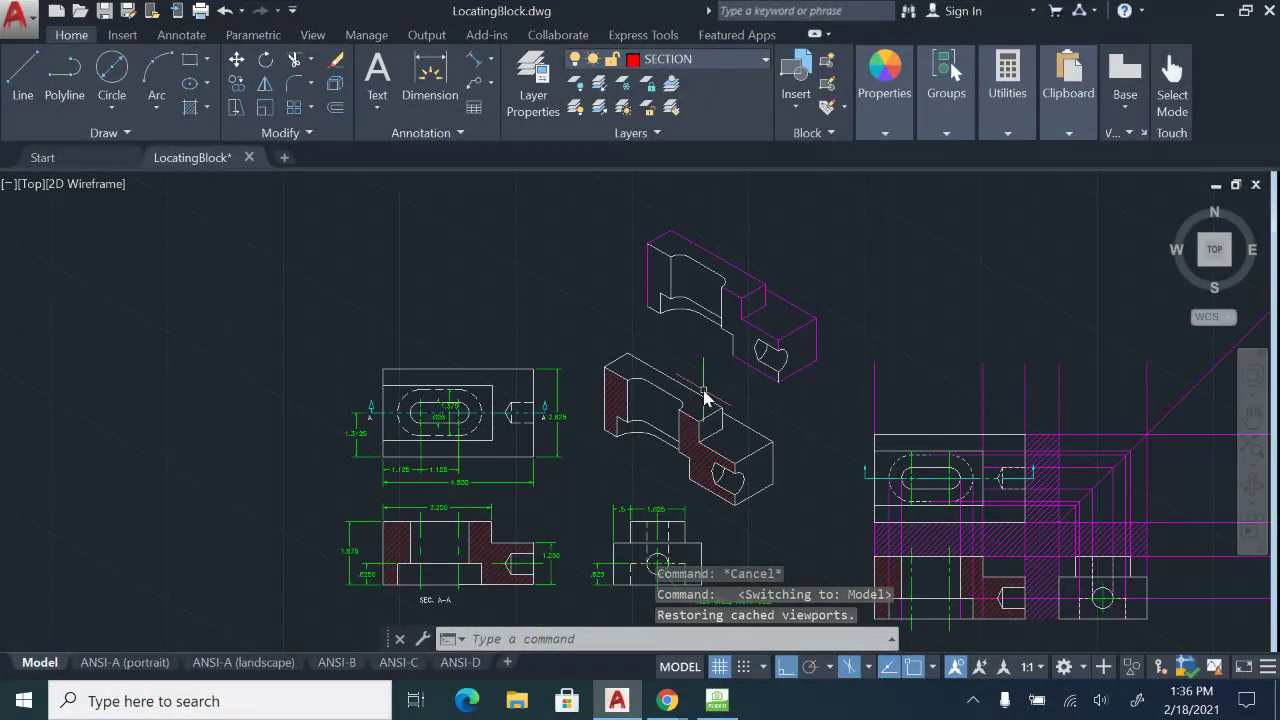